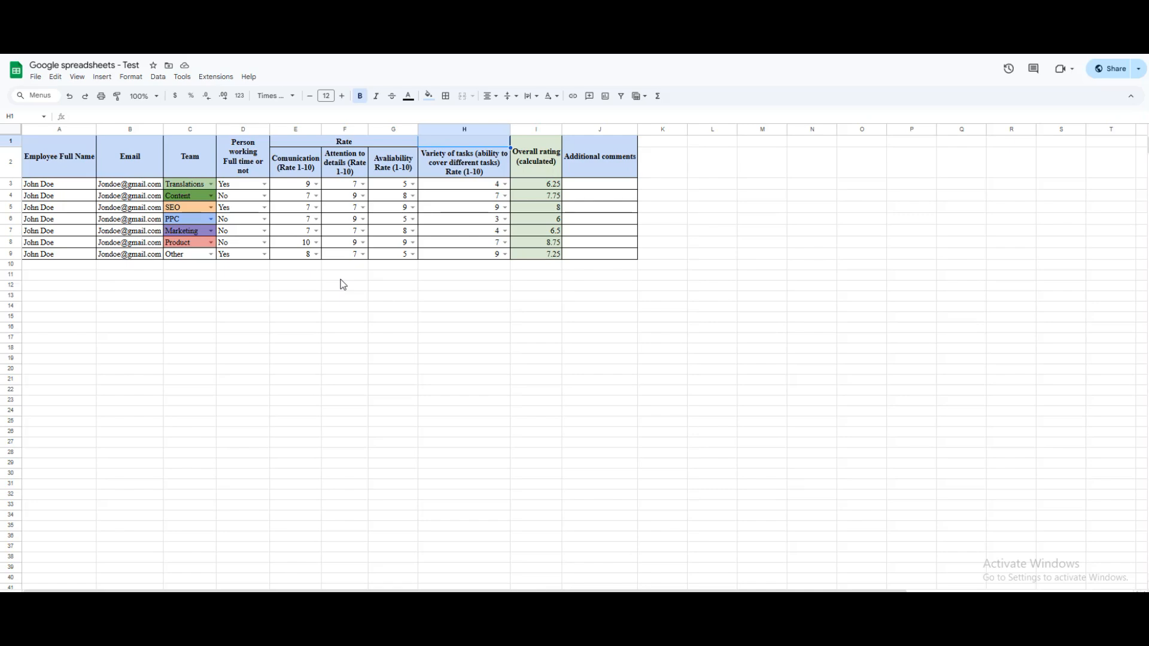
key(ctrl+plus)
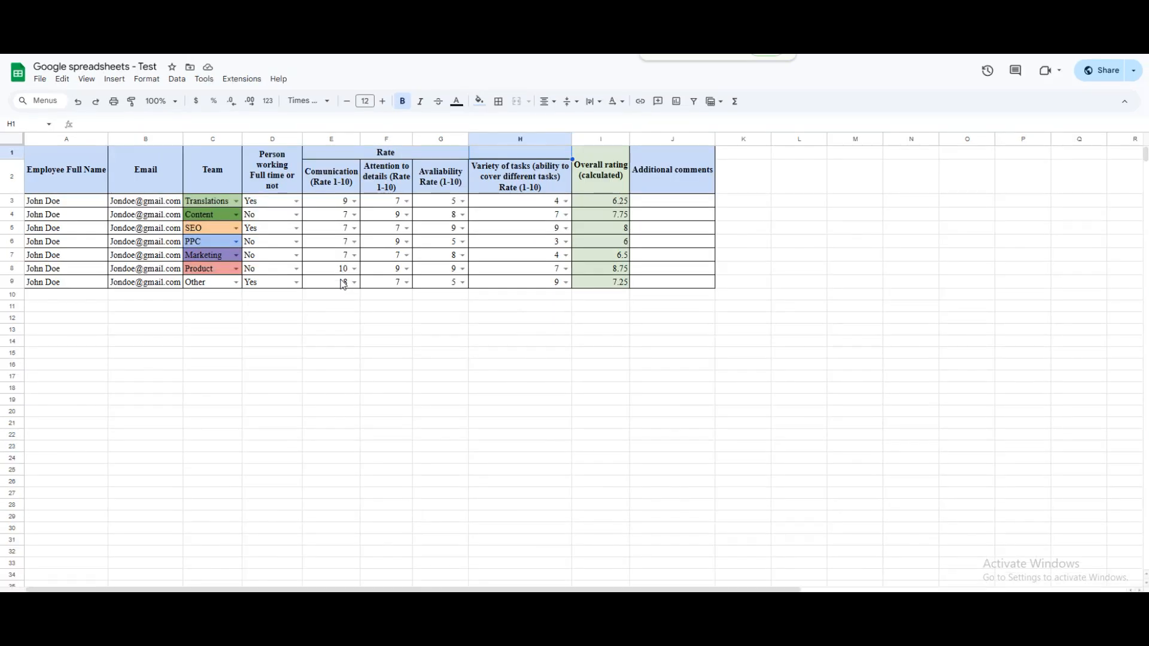
key(ctrl+plus)
key(ctrl+plus)
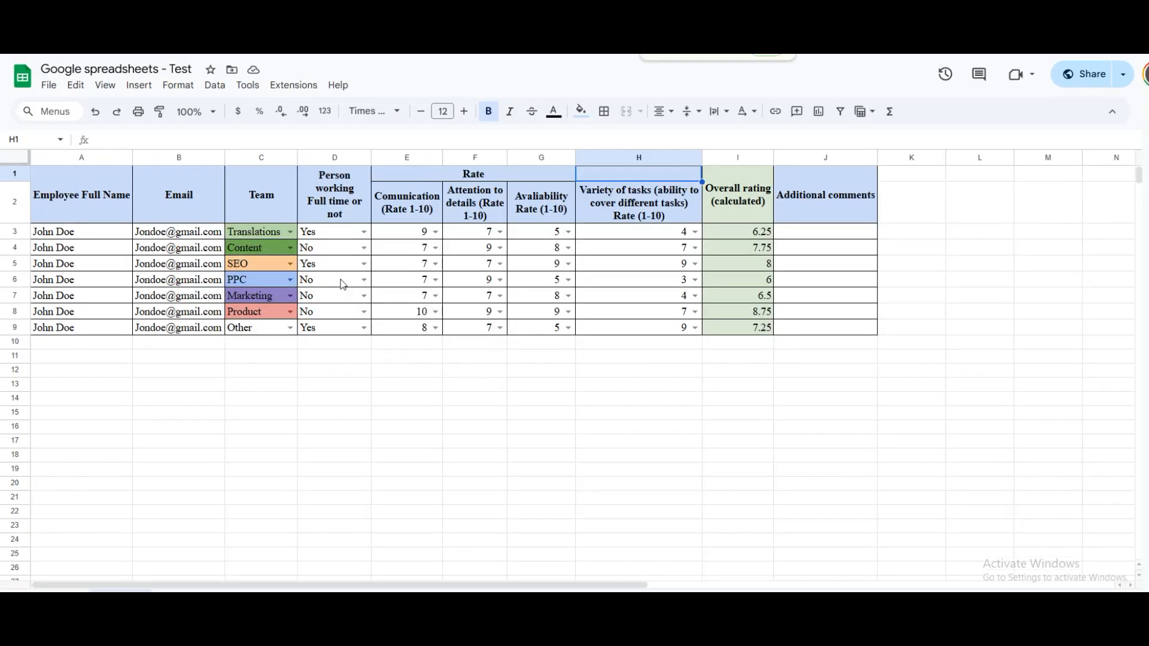
scroll(343, 285, down, 2)
scroll(342, 284, up, 3)
scroll(342, 285, down, 2)
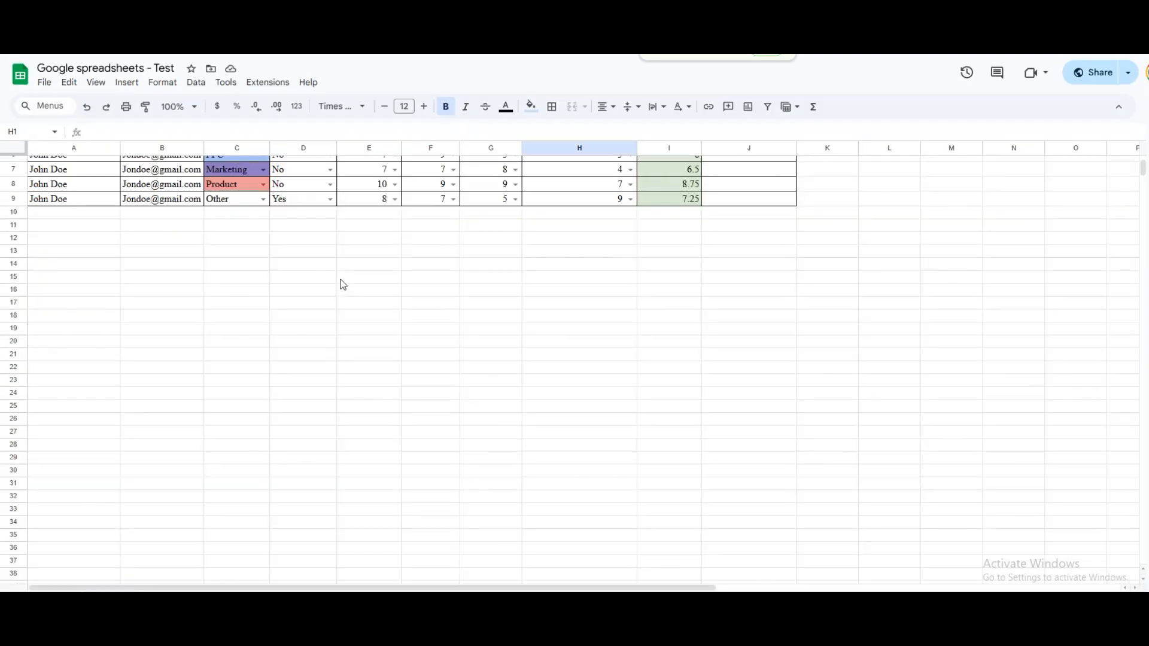
scroll(343, 285, up, 2)
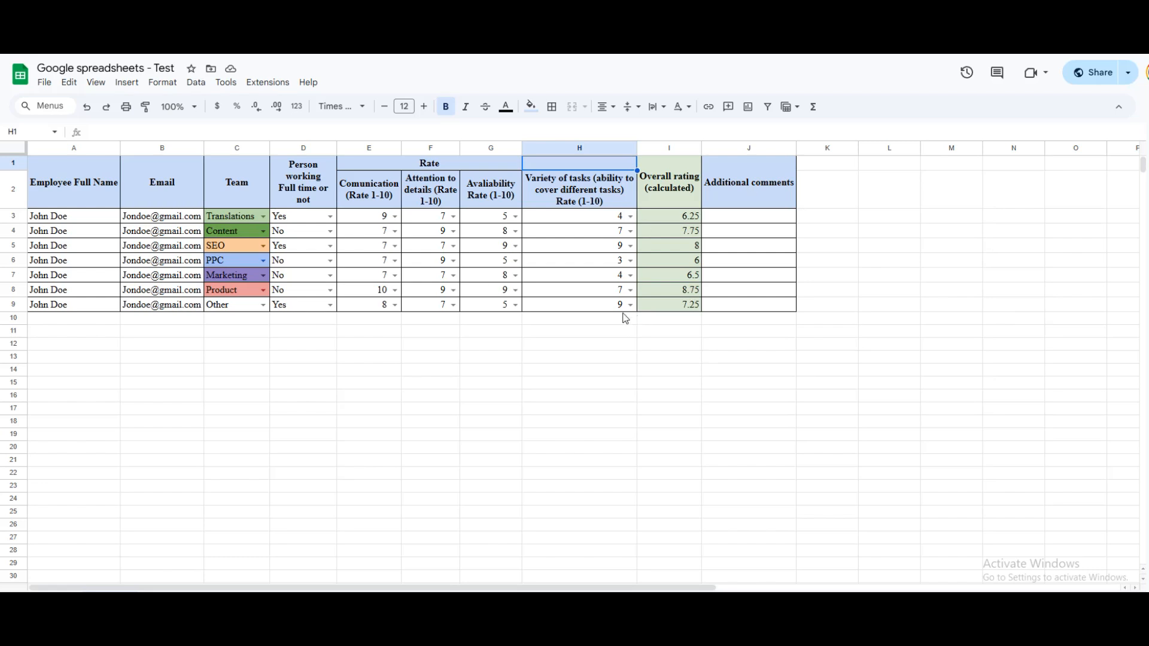
- Set the sheet zoom to 75% and return it to 100%
click(191, 111)
click(183, 146)
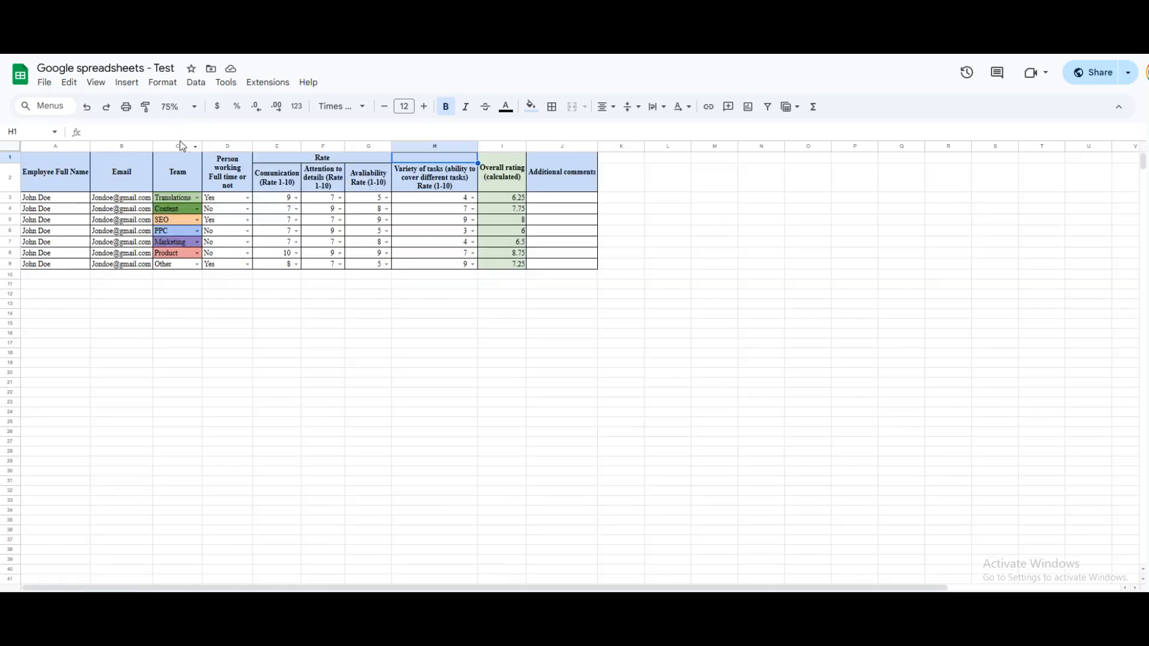
click(190, 107)
click(176, 190)
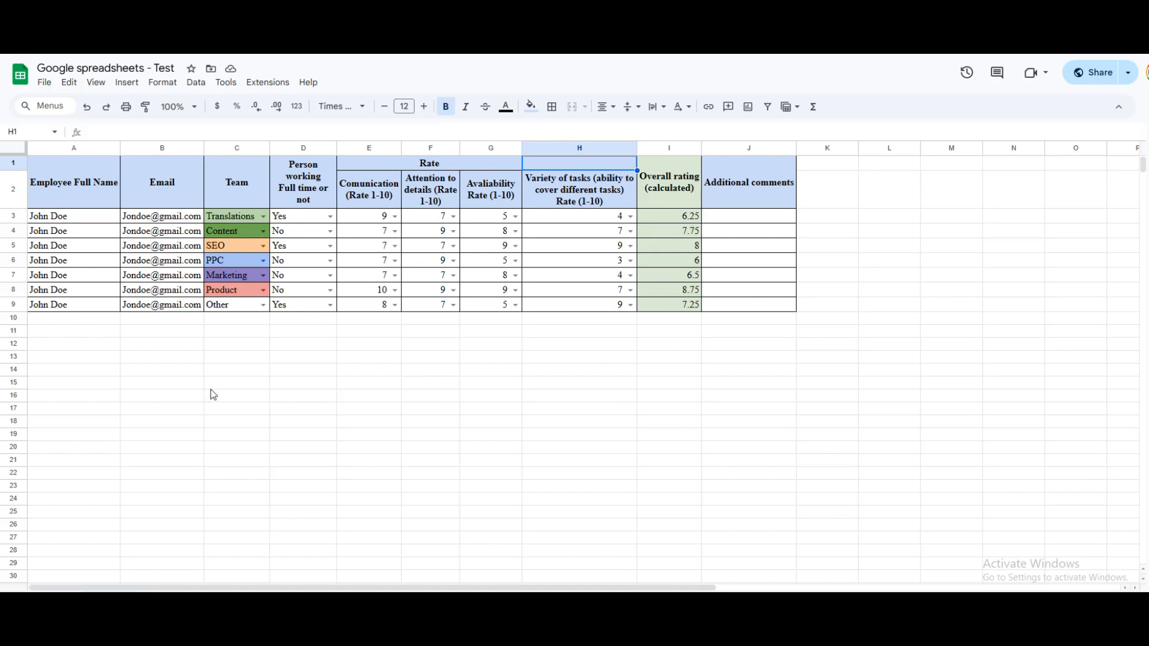
- Hide the formula bar above the sheet and show it again
click(109, 87)
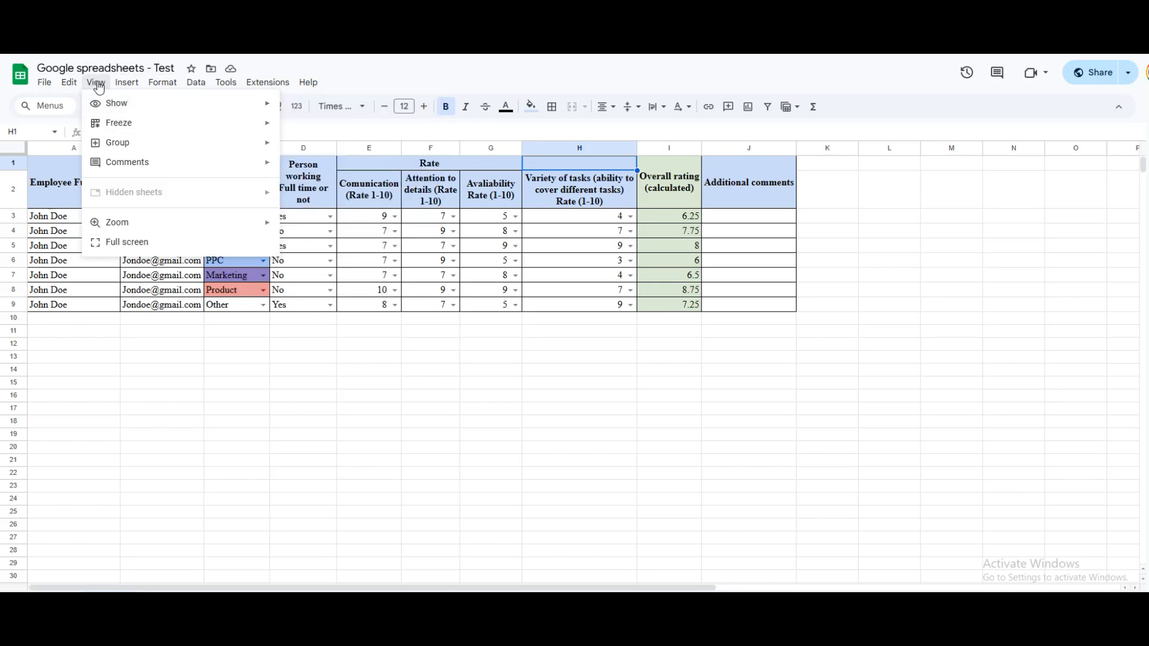
mouse_move(106, 107)
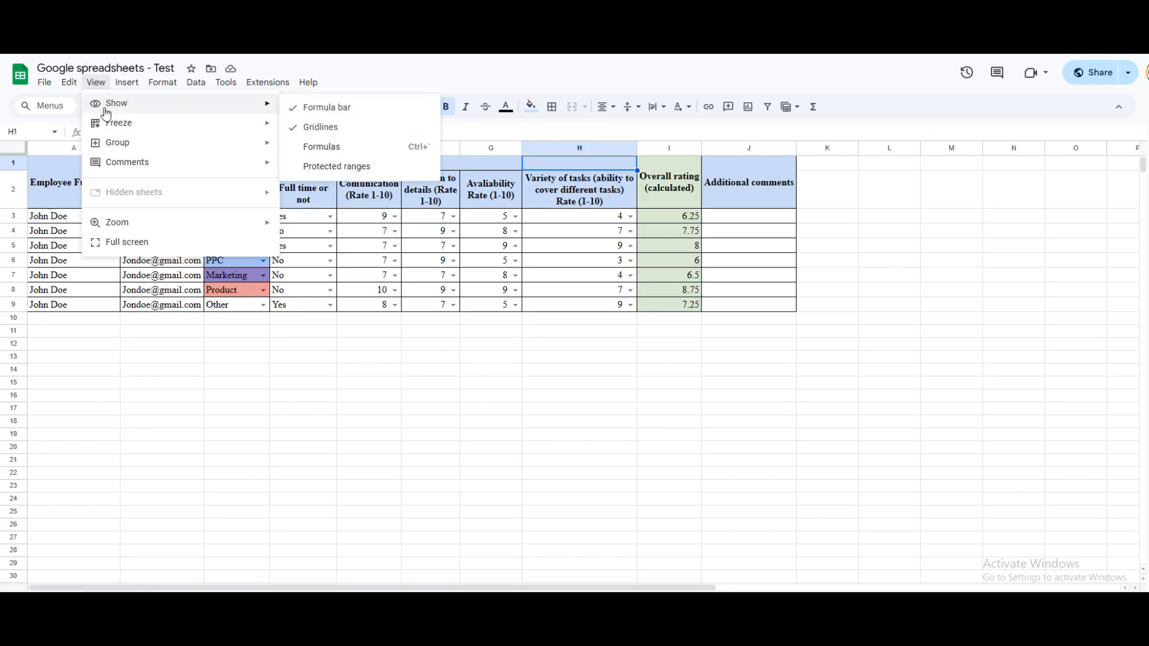
click(328, 108)
click(107, 84)
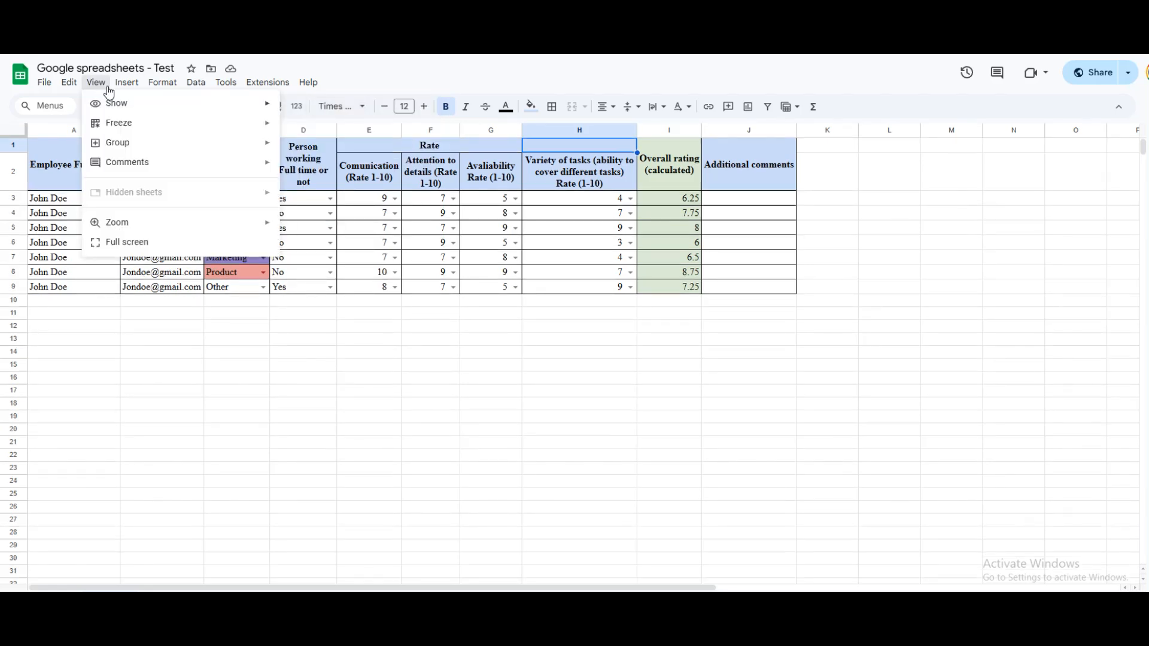
mouse_move(114, 103)
click(323, 110)
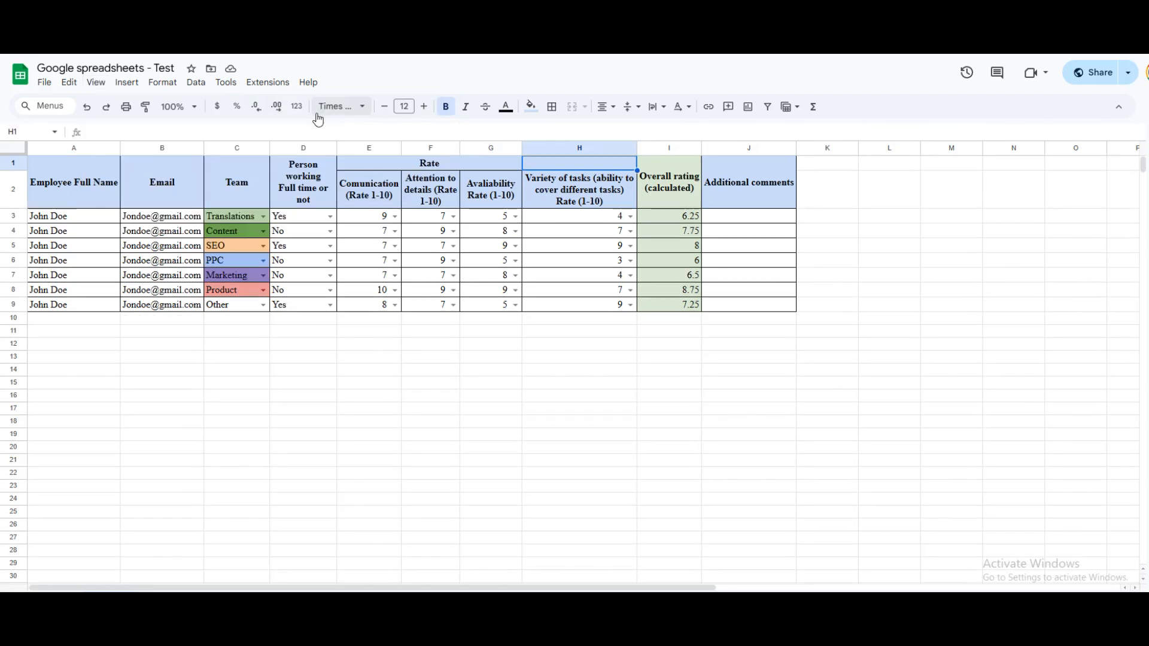
- Turn off the sheet's gridlines and turn them back on
click(104, 95)
mouse_move(114, 103)
click(310, 126)
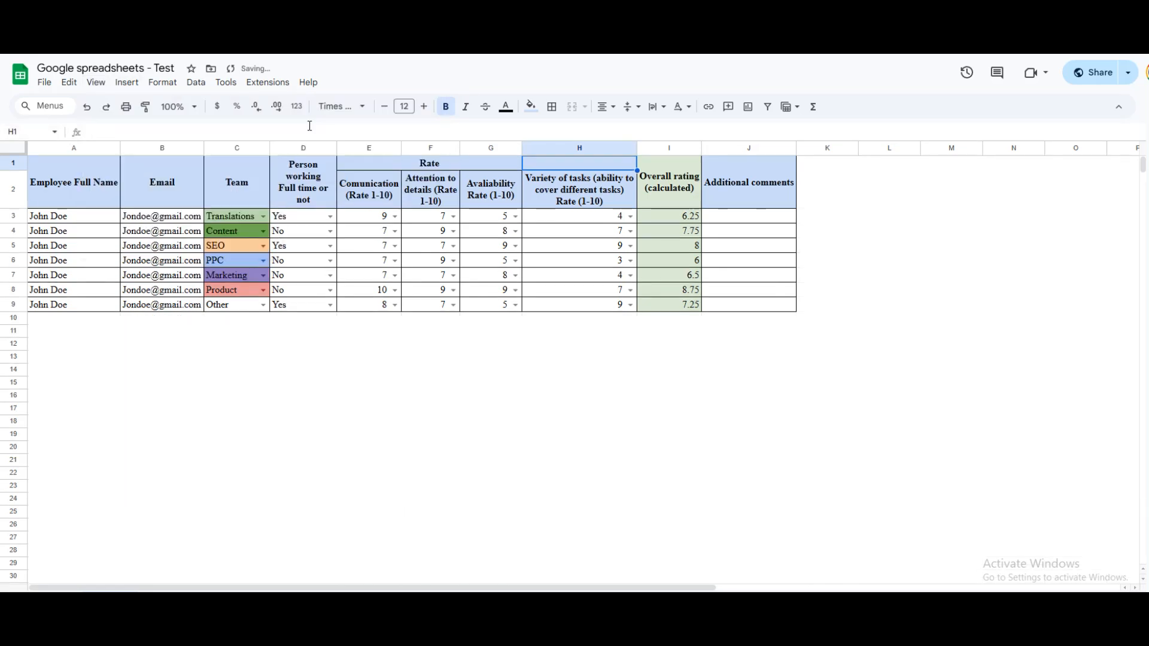
click(98, 83)
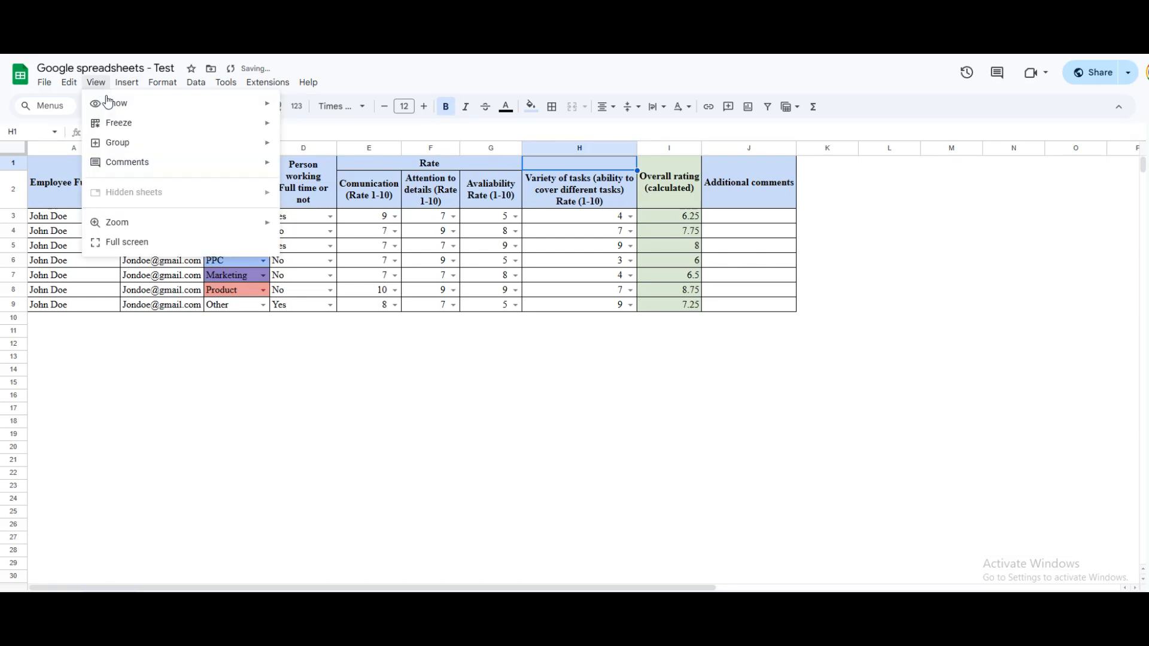
mouse_move(108, 103)
click(293, 127)
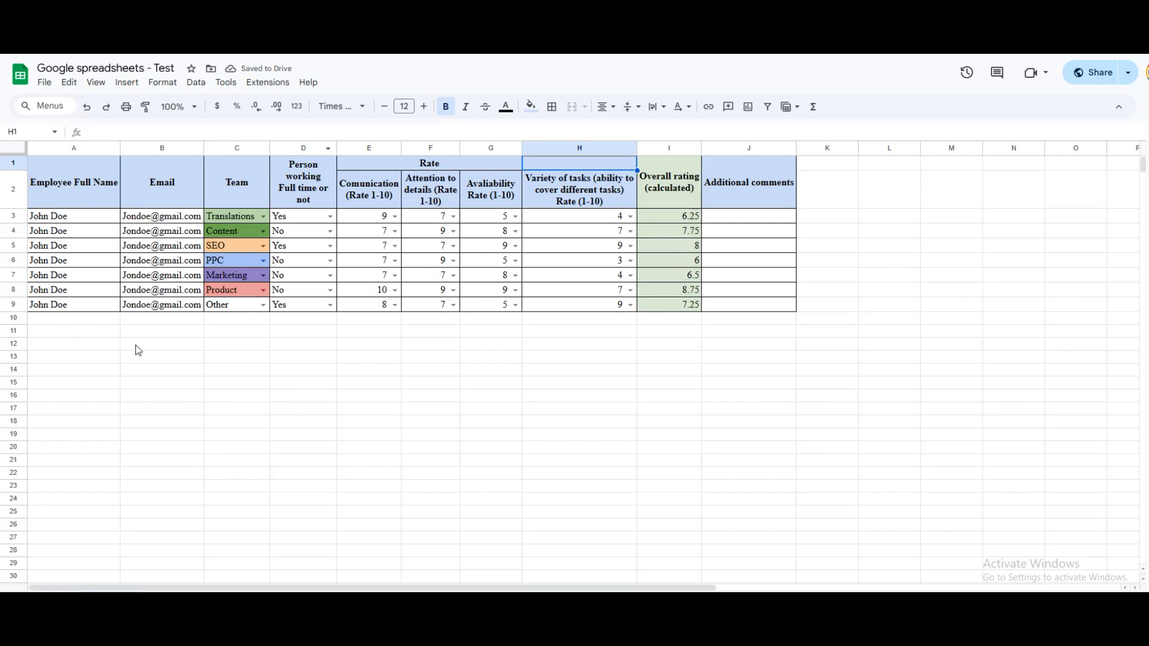
- Show formulas instead of results in the sheet's cells, and switch back to displaying the calculated results
click(97, 83)
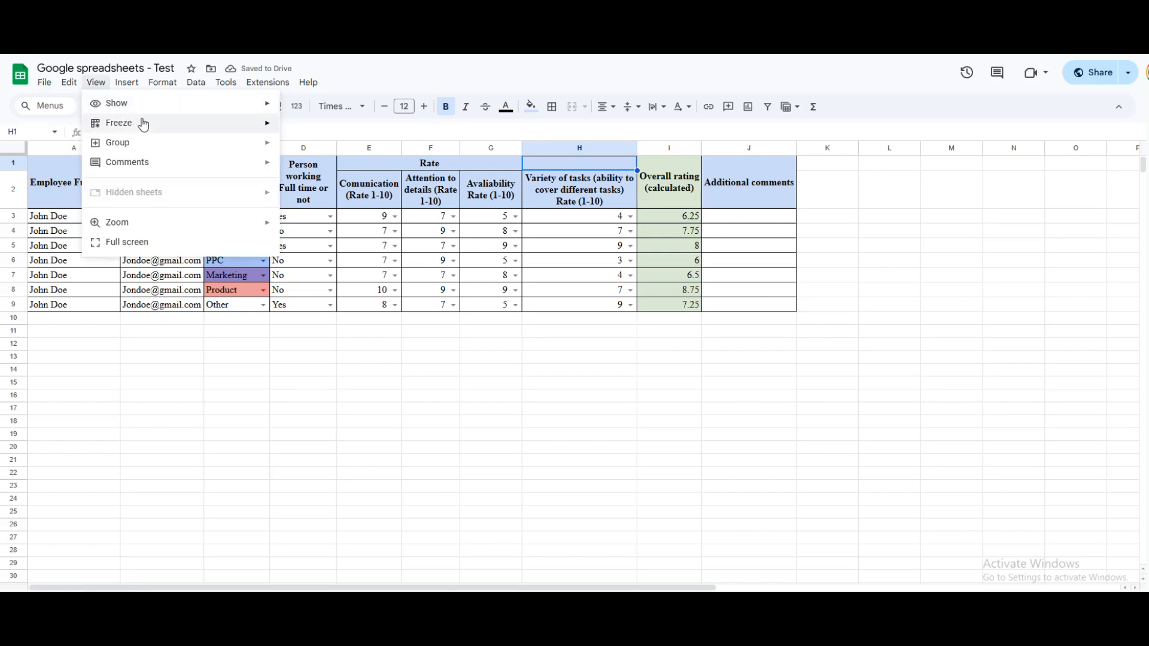
mouse_move(153, 105)
click(315, 147)
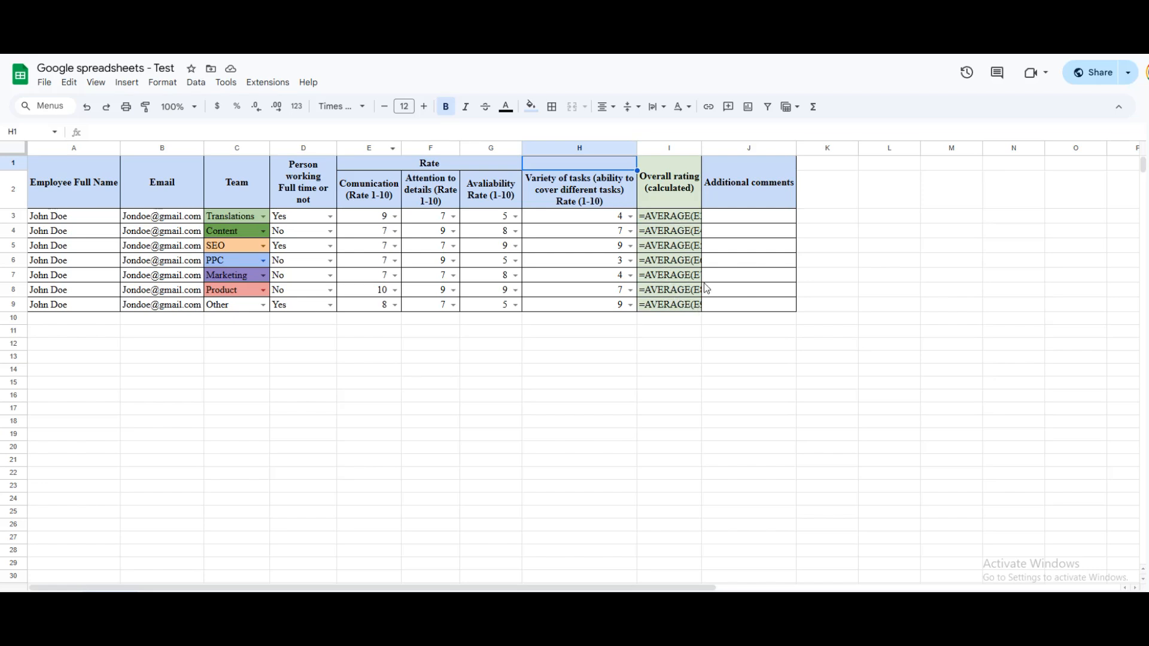
click(126, 87)
mouse_move(96, 85)
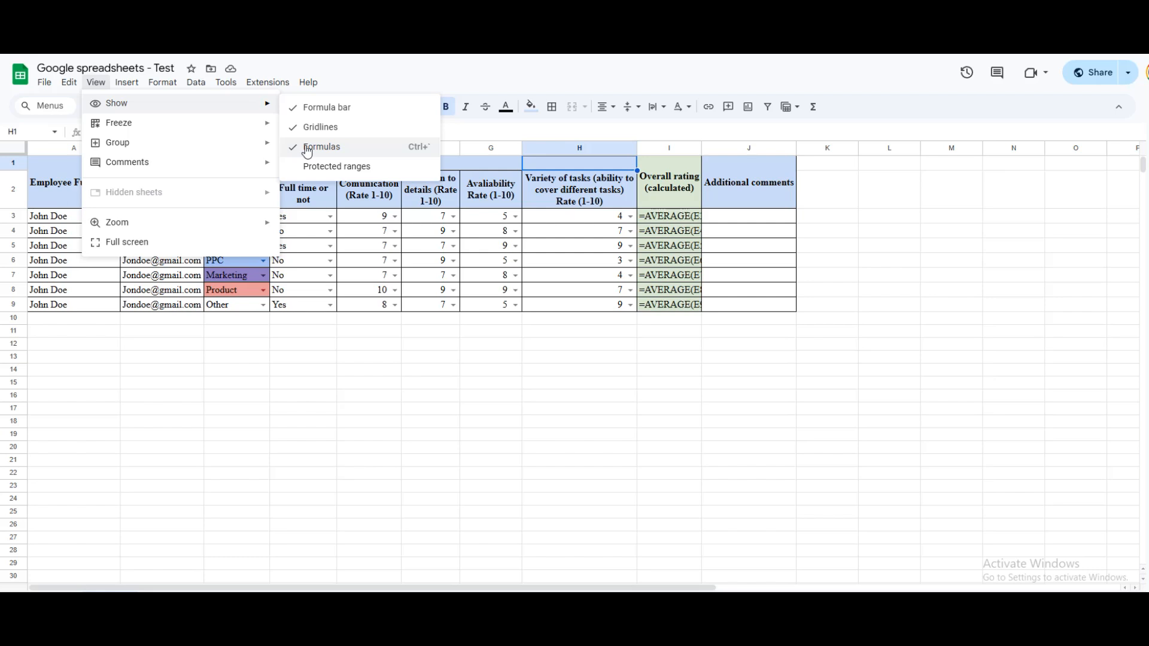
click(307, 149)
click(98, 85)
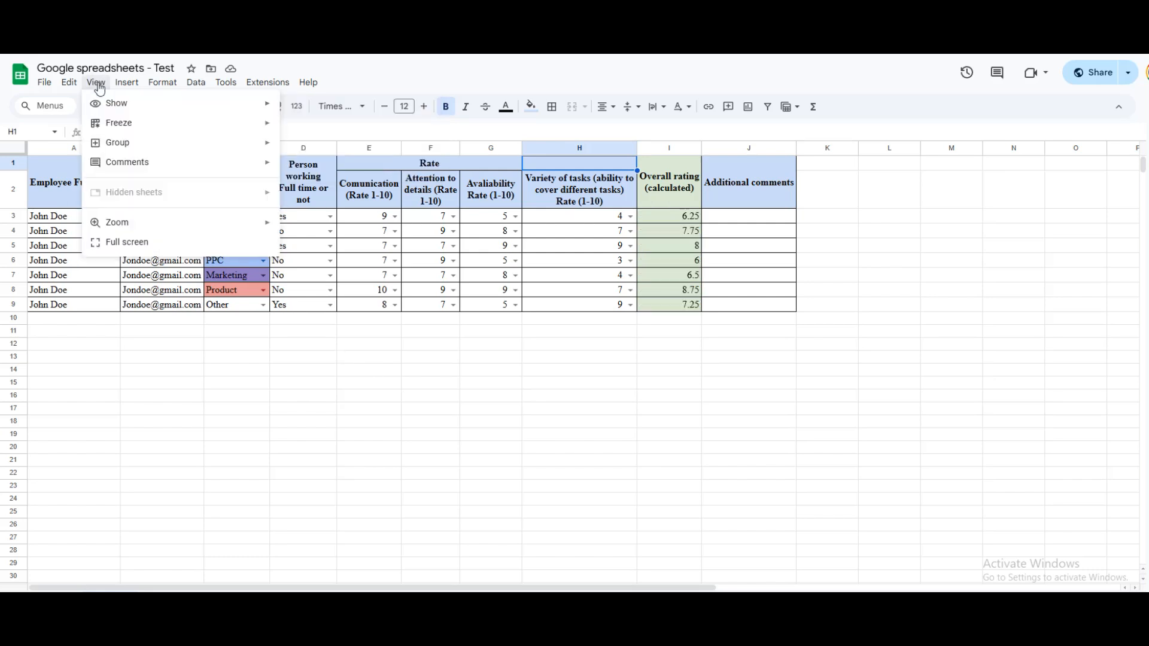
mouse_move(161, 140)
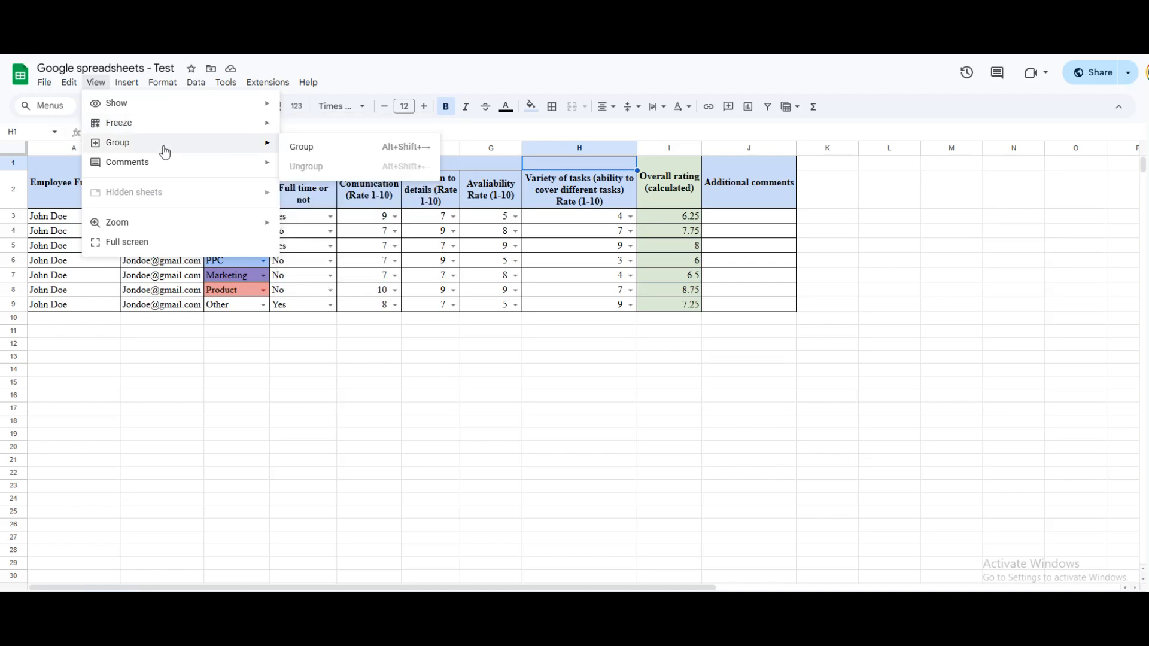
mouse_move(169, 175)
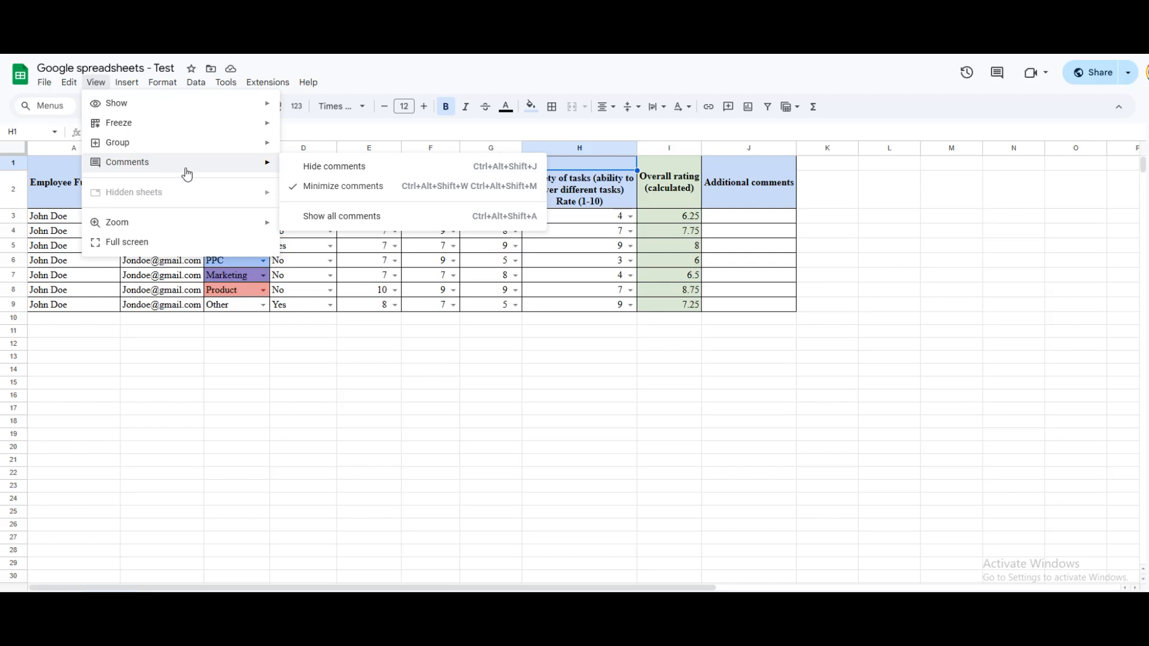
mouse_move(189, 224)
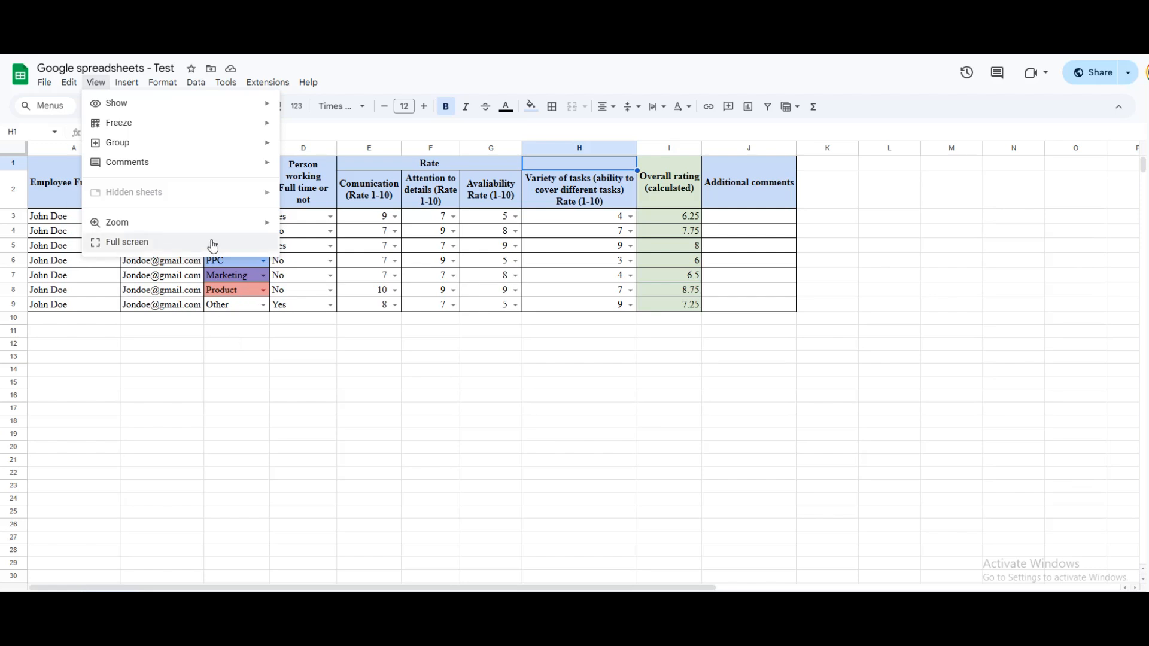
click(284, 356)
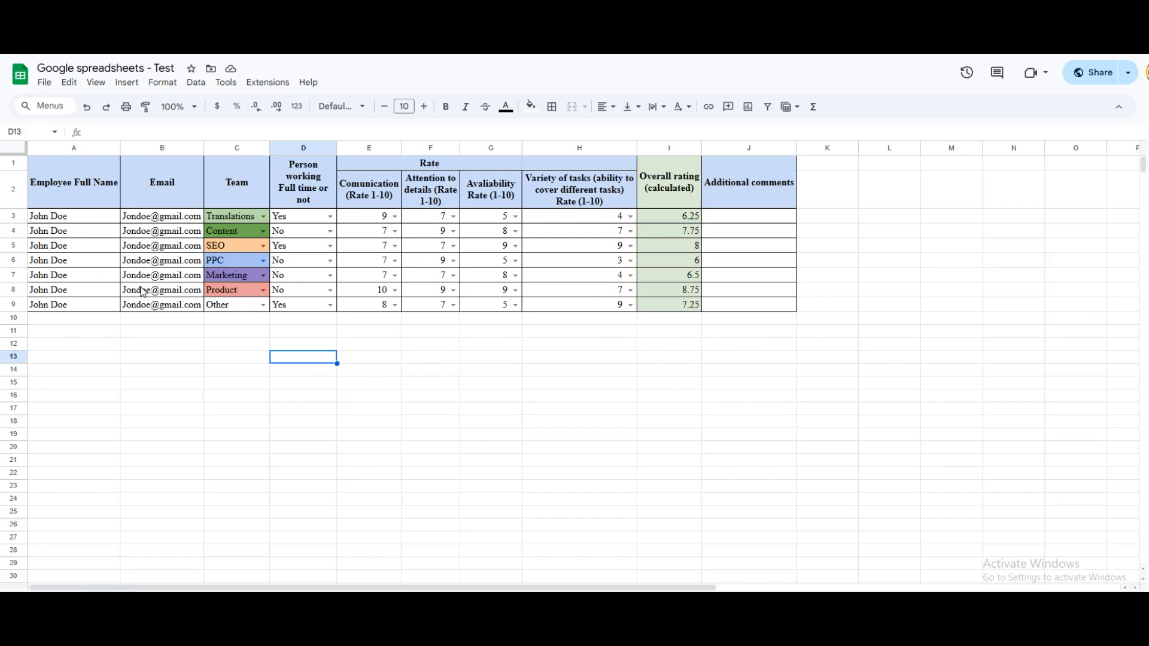
- Copy the employee rows A3:J9 and paste them directly beneath the table, starting at A10 and again at A17
drag(48, 214, 738, 311)
key(ctrl+c)
click(81, 330)
key(ctrl+v)
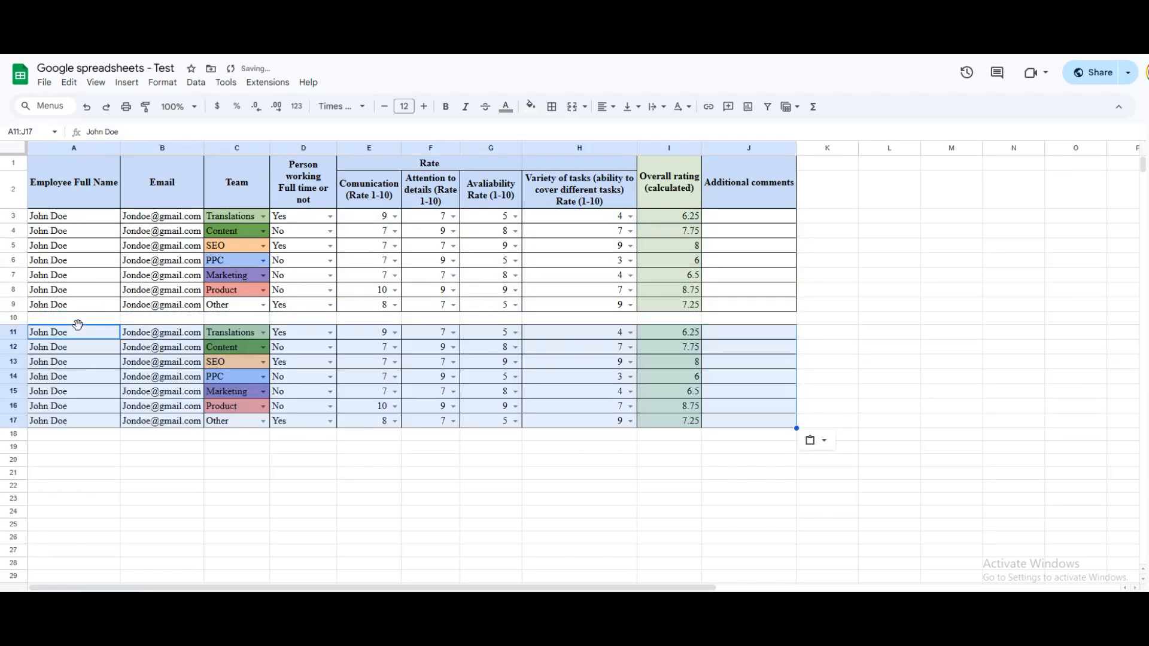
key(ctrl+z)
key(ctrl+v)
click(72, 423)
key(ctrl+v)
- Extend the table with three more copies of the employee rows, starting at A24, A31 and A38
key(ctrl+Down)
key(Down)
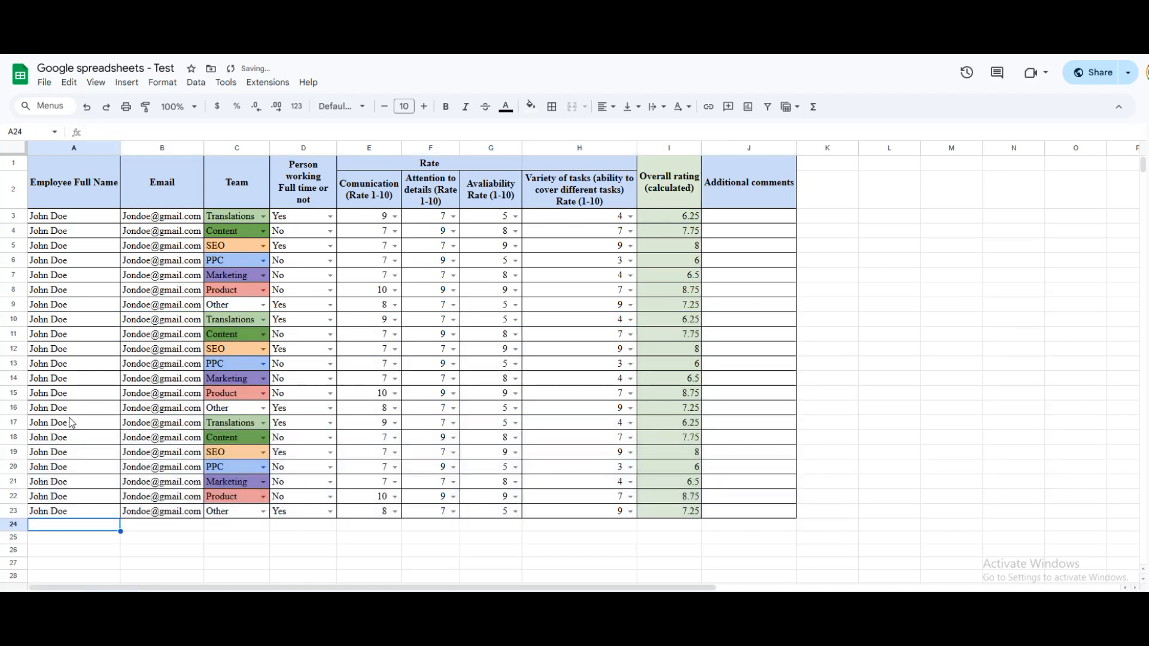
key(ctrl+v)
key(Down)
key(Down)
key(ctrl+Down)
key(Down)
key(ctrl+v)
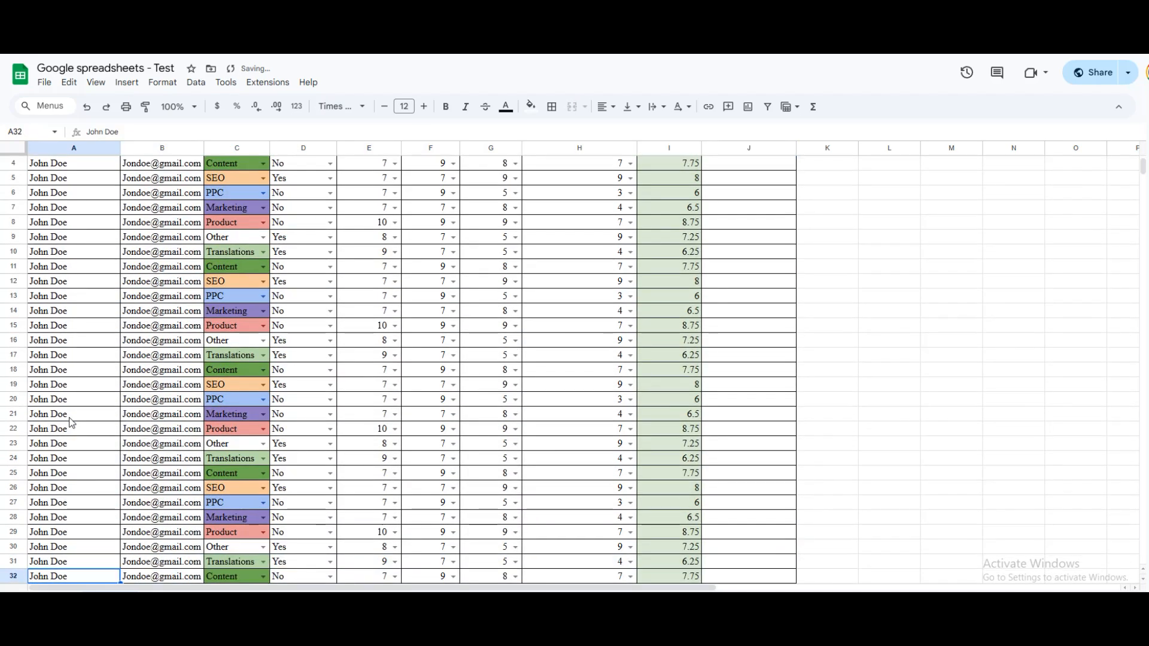
key(ctrl+Down)
key(Down)
key(ctrl+v)
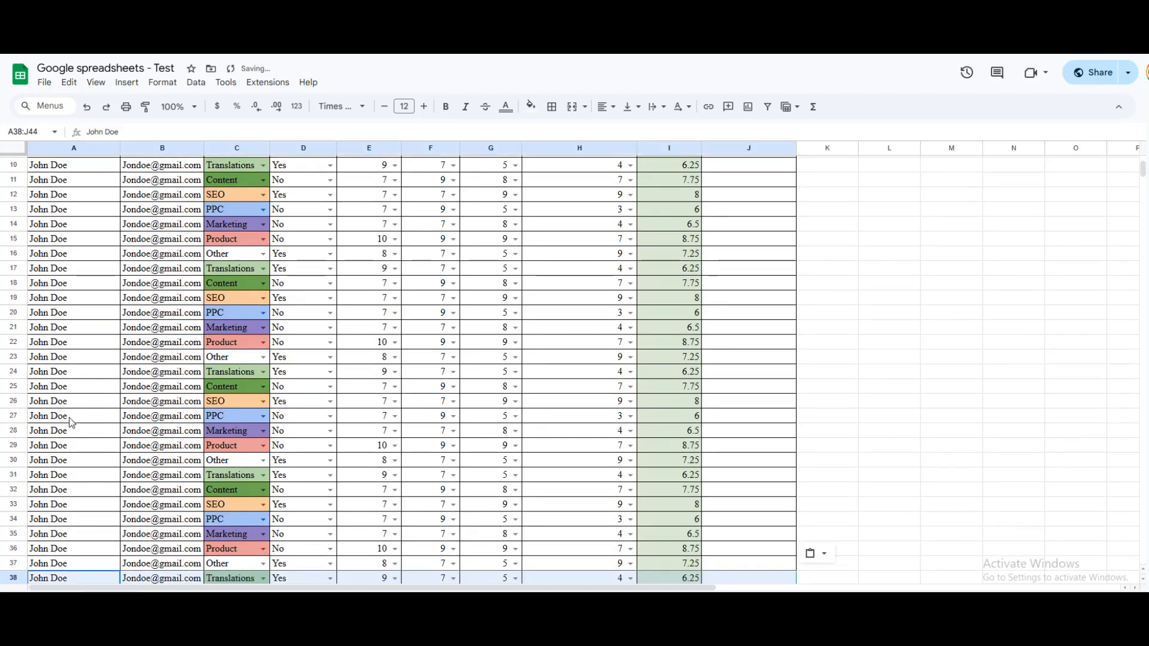
- Freeze the two header rows and scroll through the list to check that they stay in place
scroll(304, 325, up, 5)
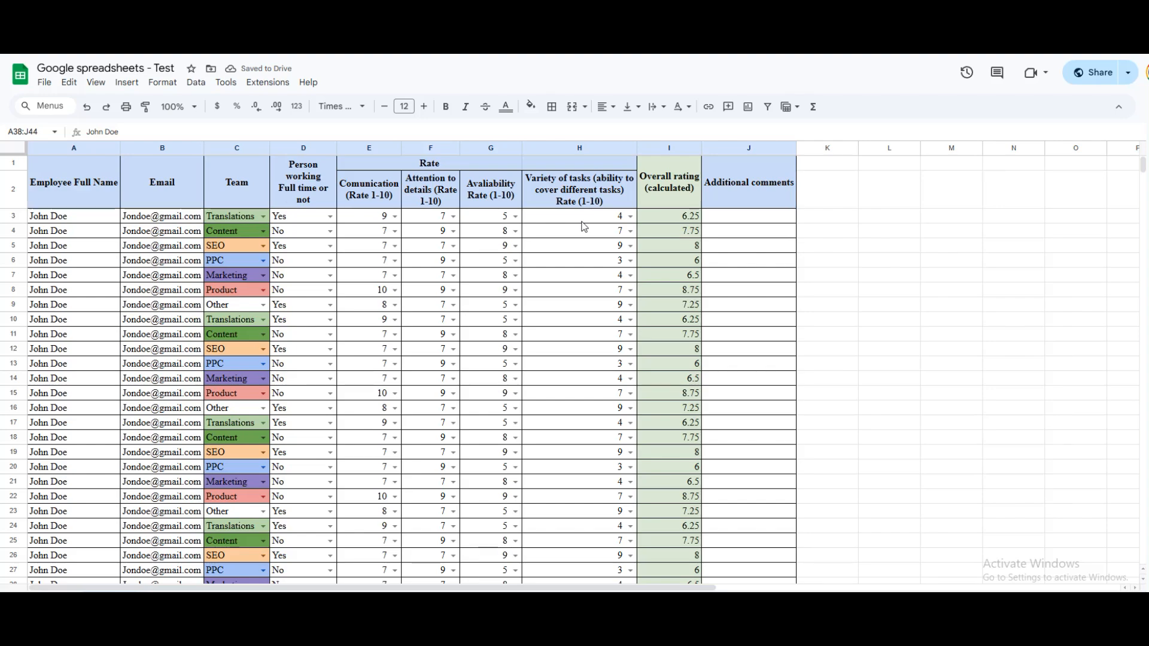
scroll(583, 226, down, 10)
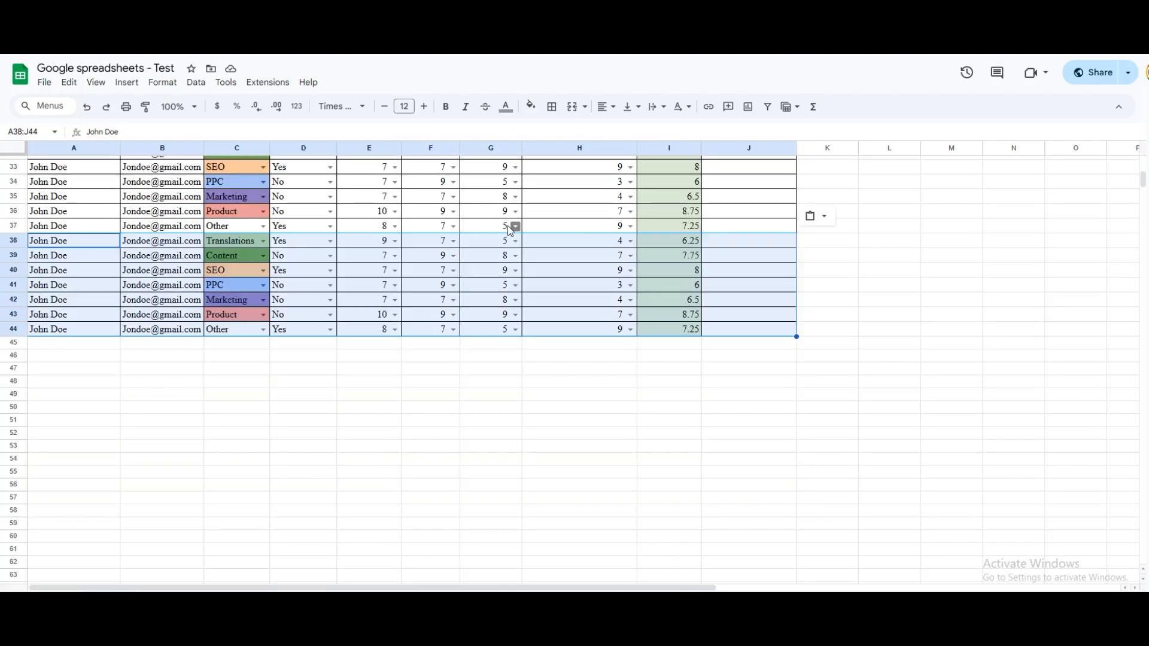
scroll(494, 305, up, 10)
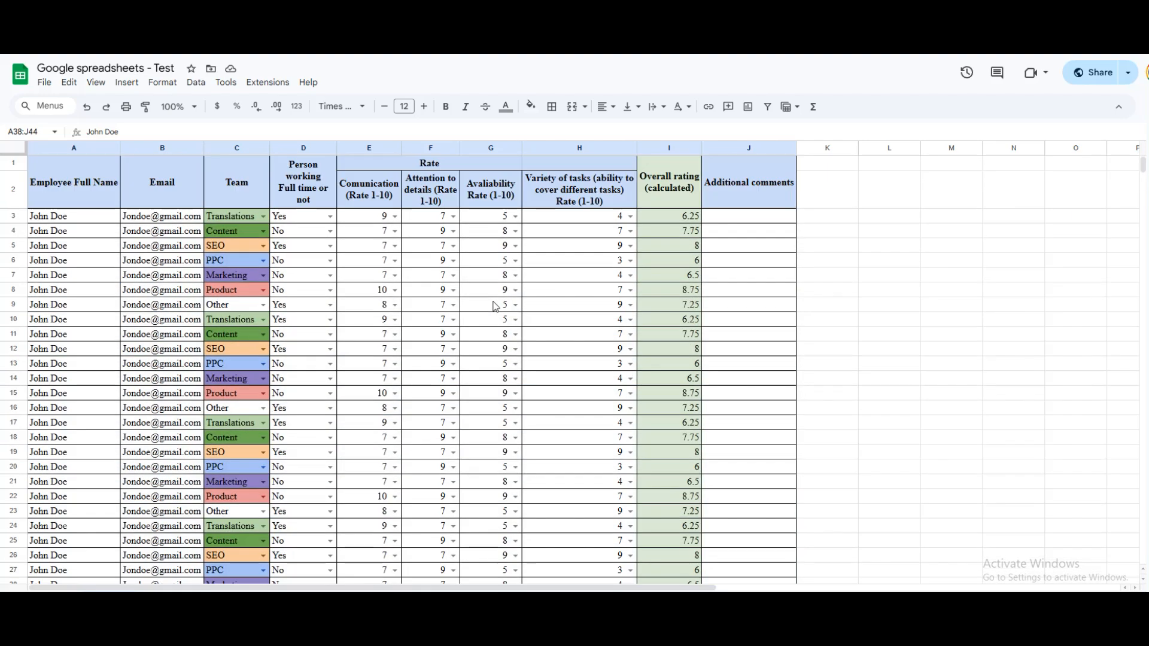
drag(12, 162, 10, 181)
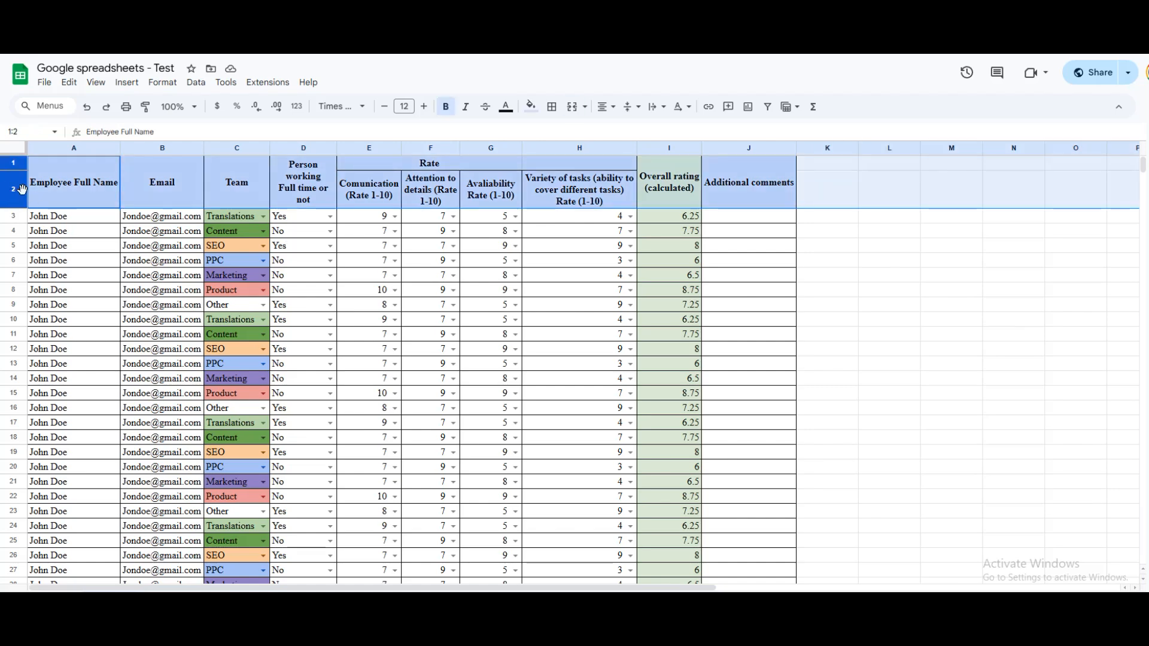
click(96, 82)
mouse_move(173, 127)
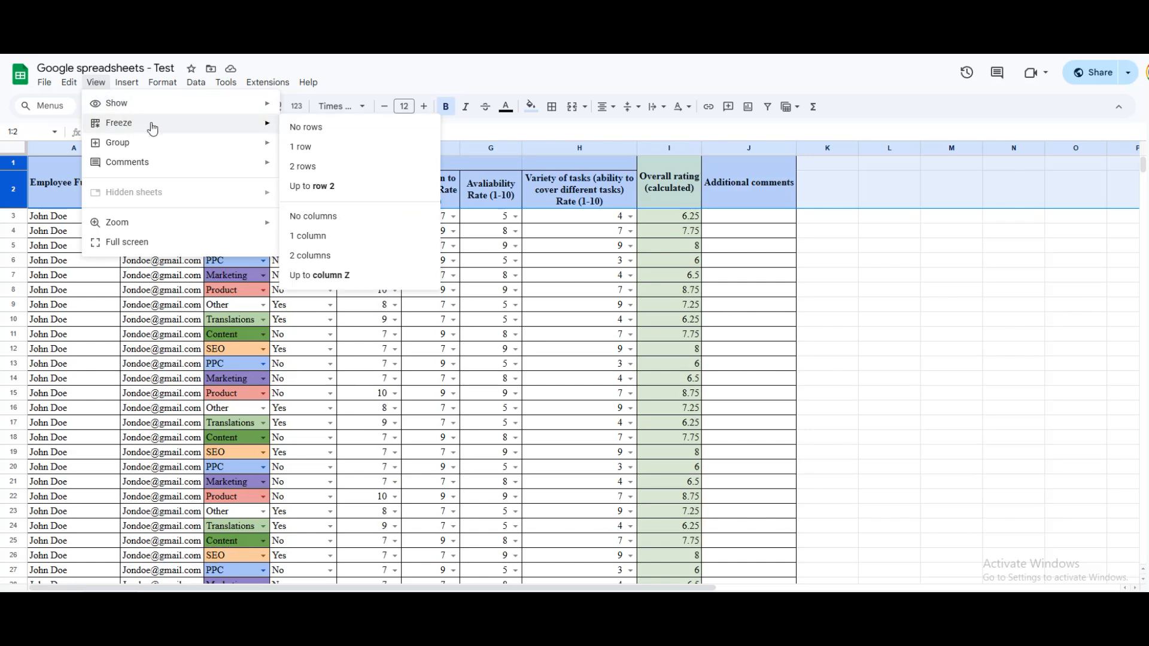
click(325, 166)
scroll(934, 316, down, 7)
scroll(933, 315, down, 4)
scroll(932, 314, up, 11)
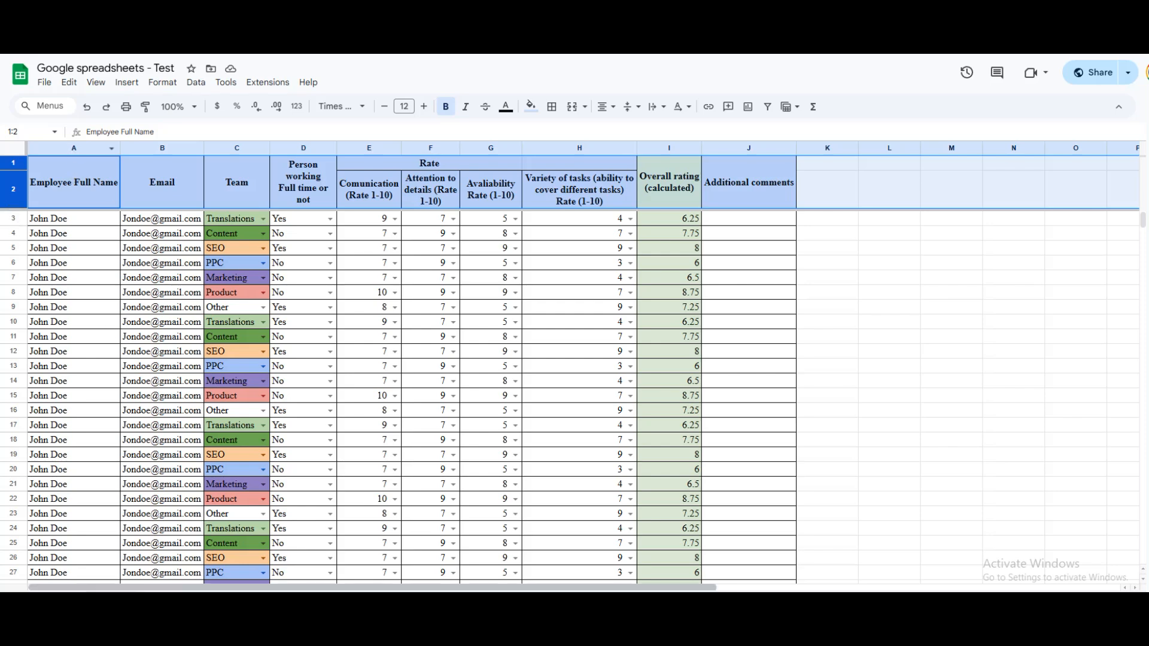
- Freeze the Employee Full Name column and scroll through the table to check that it stays in place
drag(624, 586, 674, 586)
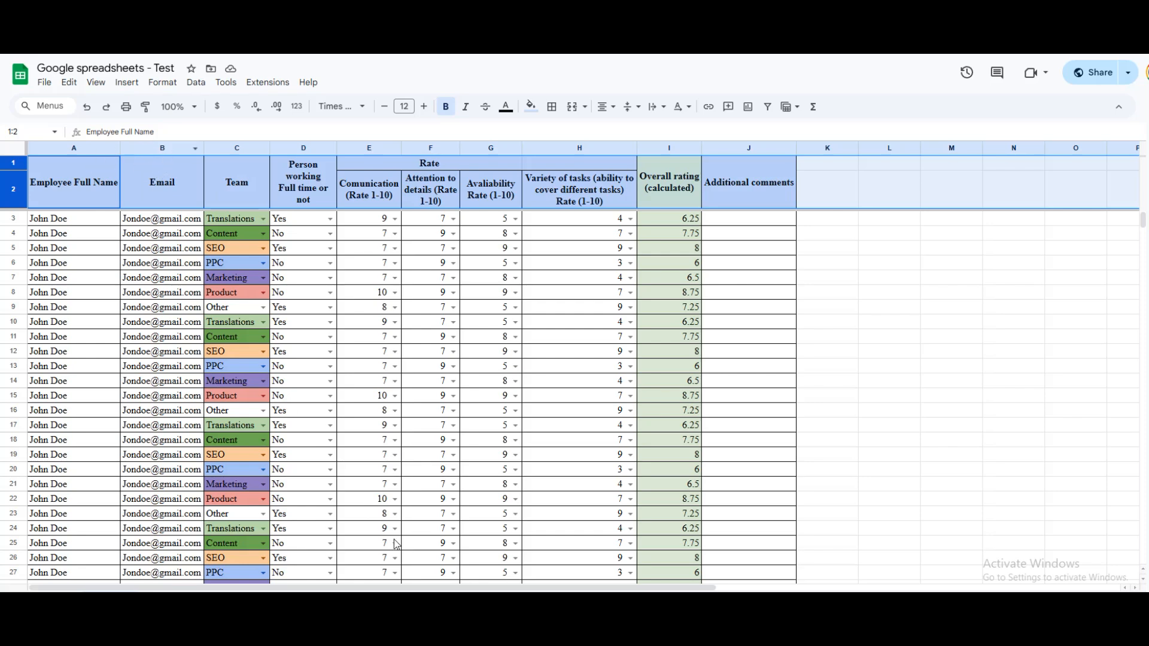
right_click(65, 148)
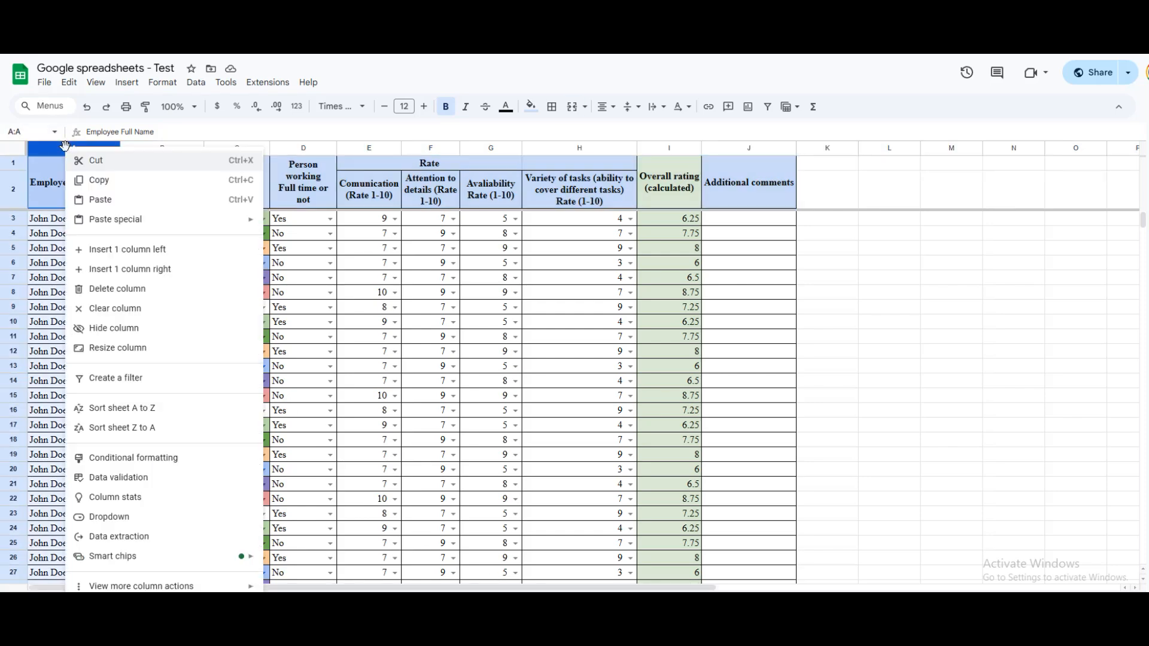
click(57, 146)
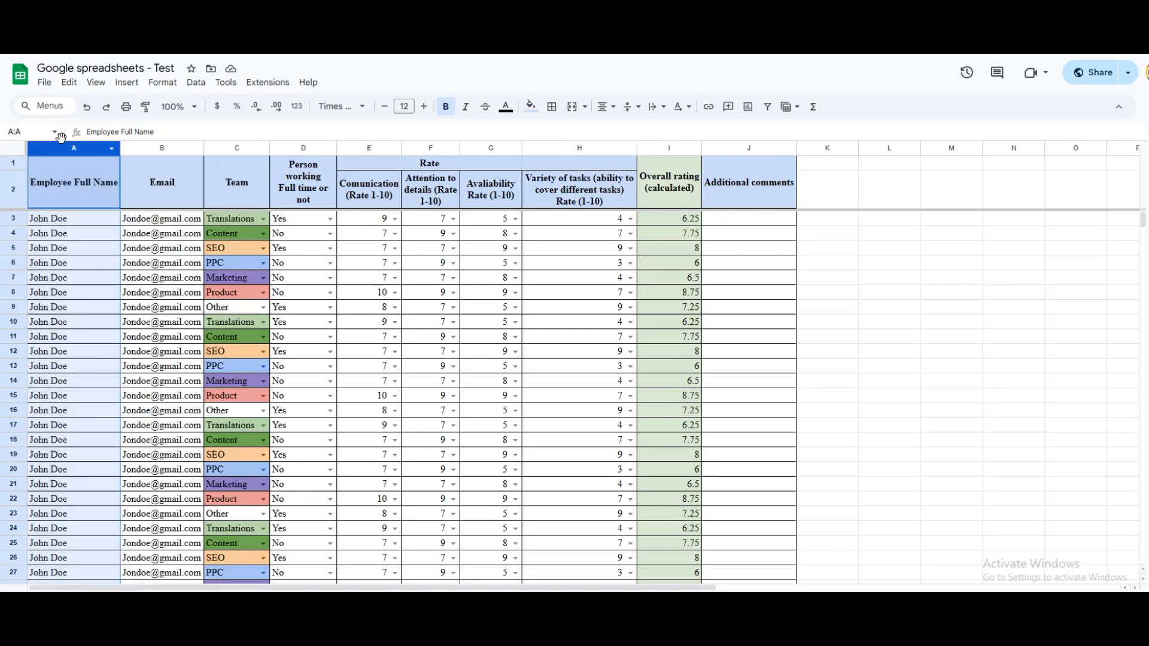
click(96, 82)
mouse_move(131, 131)
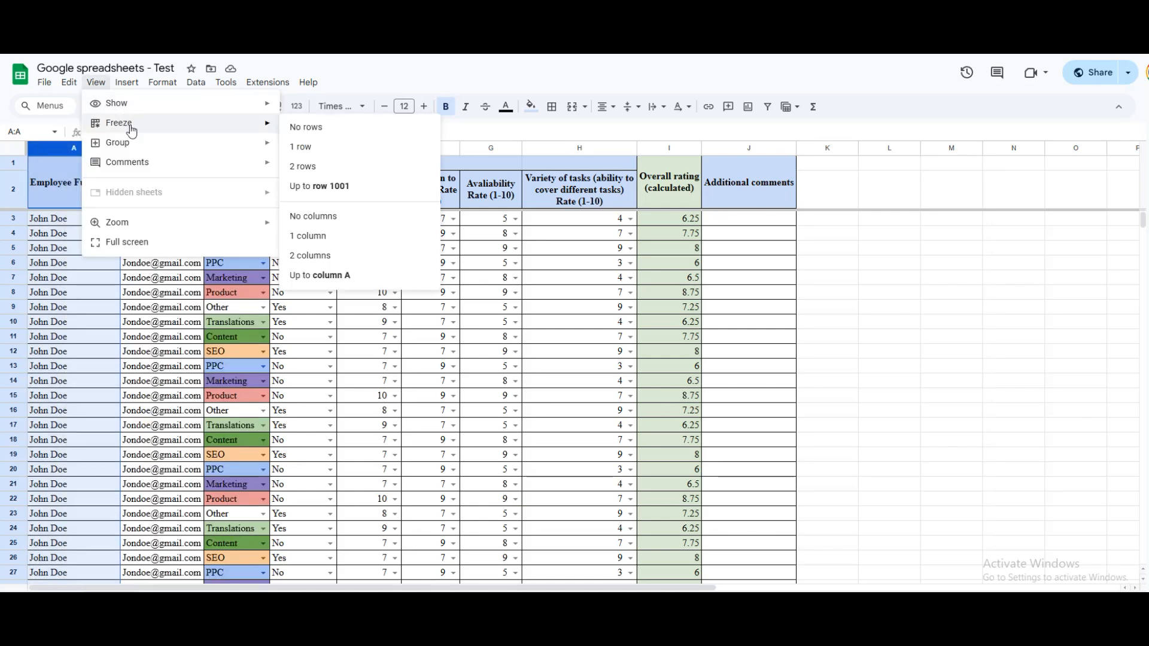
click(315, 237)
mouse_move(559, 588)
mouse_down()
mouse_move(924, 573)
mouse_move(563, 589)
mouse_move(917, 588)
mouse_move(556, 587)
mouse_up()
scroll(382, 351, down, 1)
scroll(381, 351, down, 5)
scroll(381, 351, up, 6)
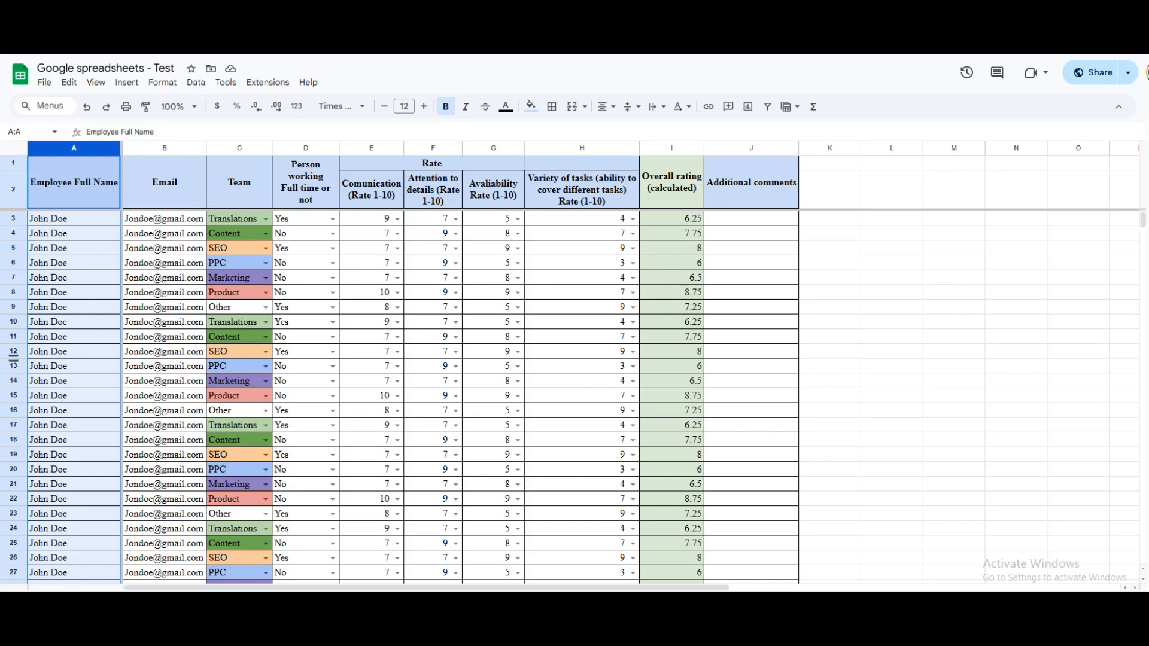
- Add a new sheet and enter the headers Name, Email, Rate and Team in cells A1 to D1
key(shift+F11)
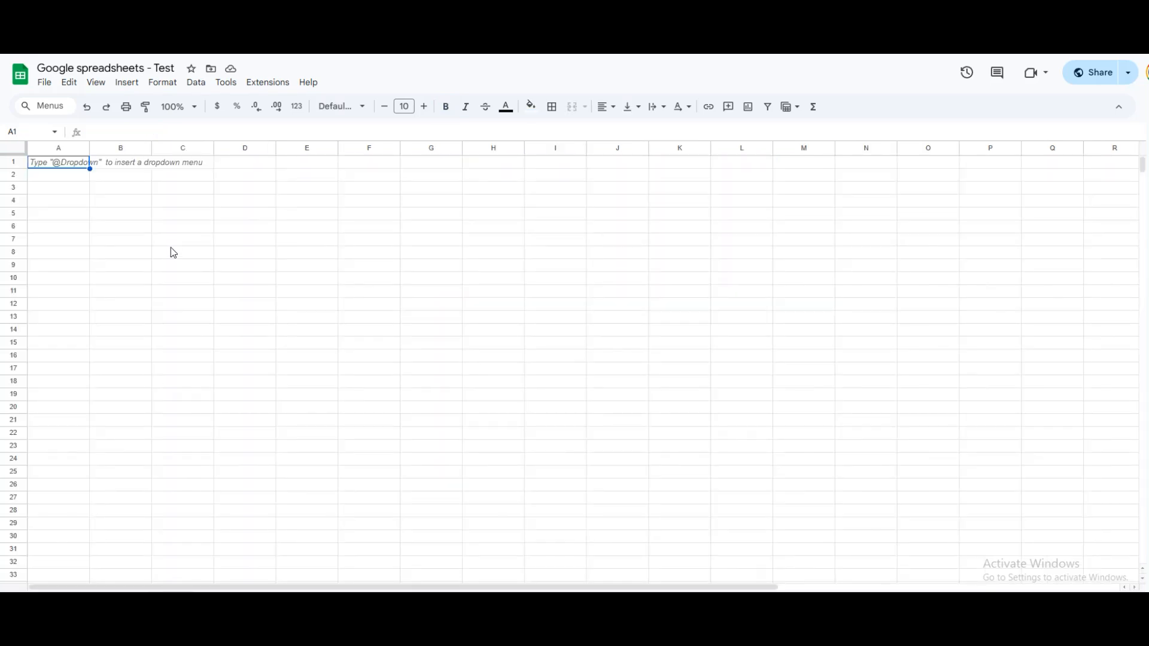
text(Name)
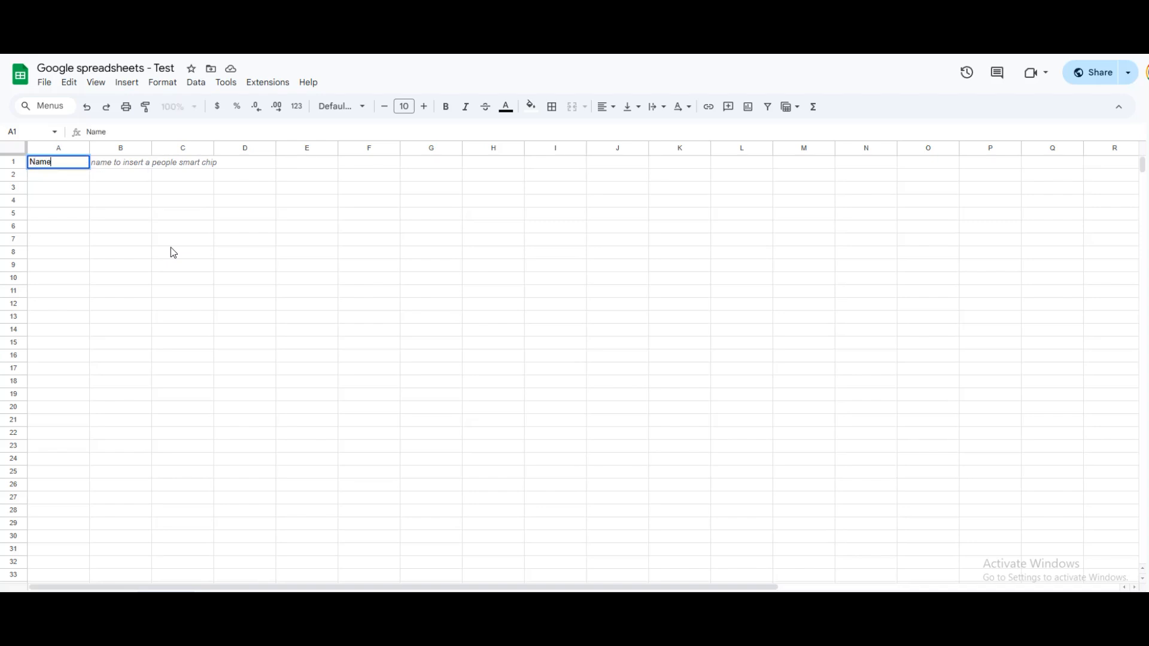
key(Tab)
text(Email)
key(Tab)
text(Rate)
key(Tab)
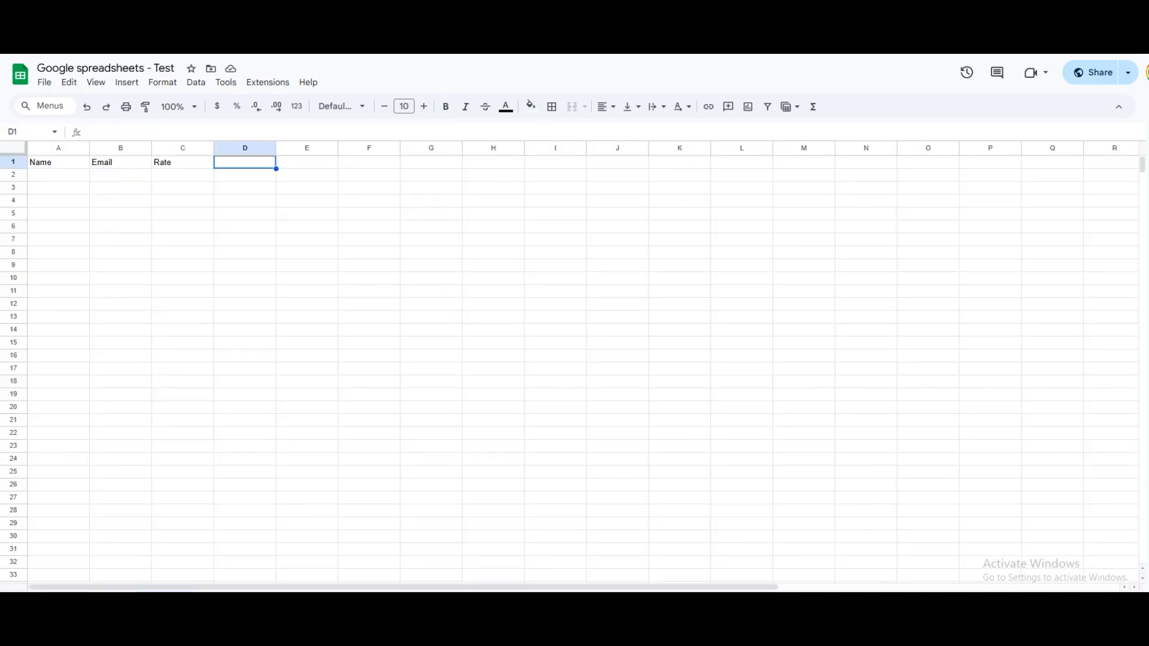
text(Team)
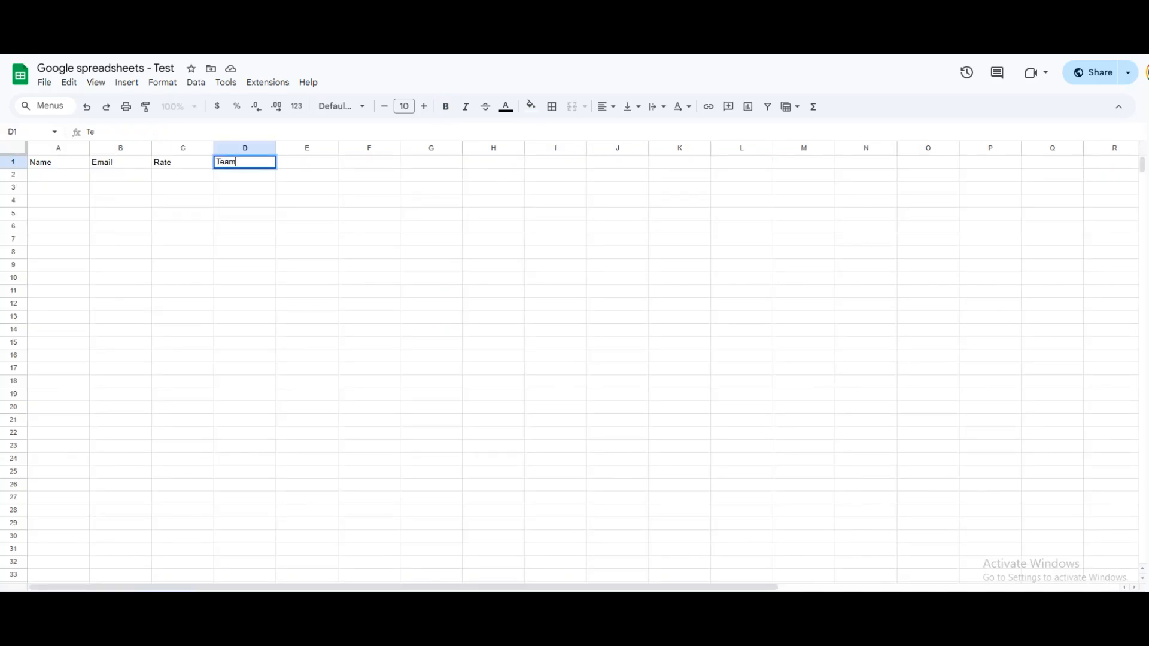
key(Return)
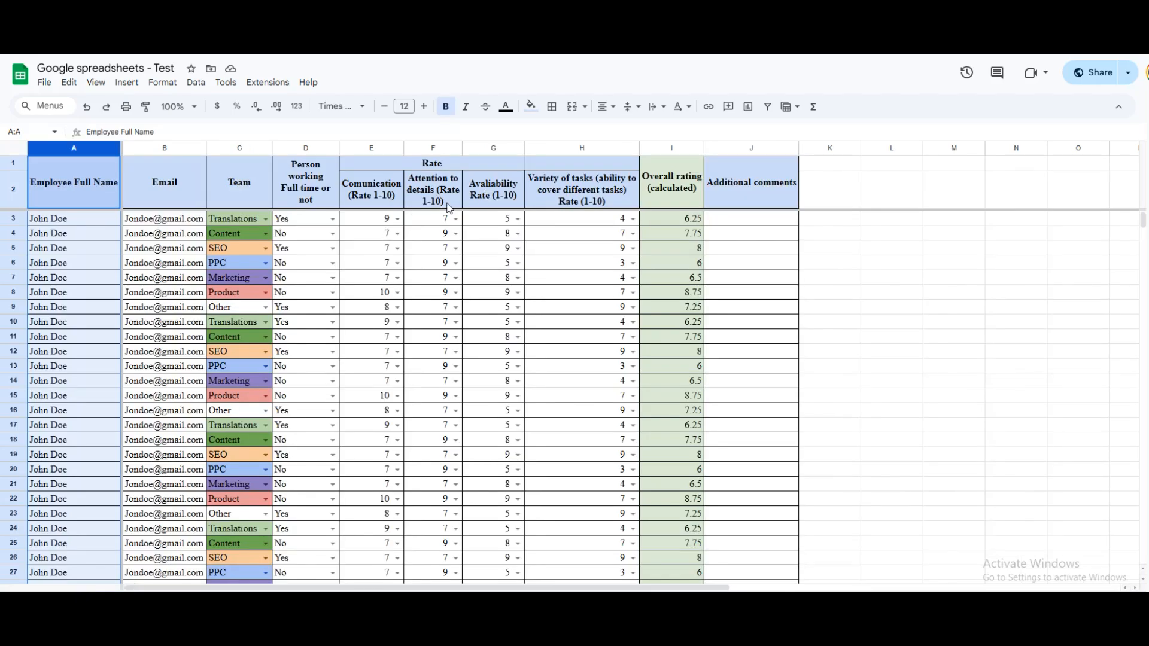
- Examine how the Rate and full-time header cells are merged in the employee rating table
click(457, 164)
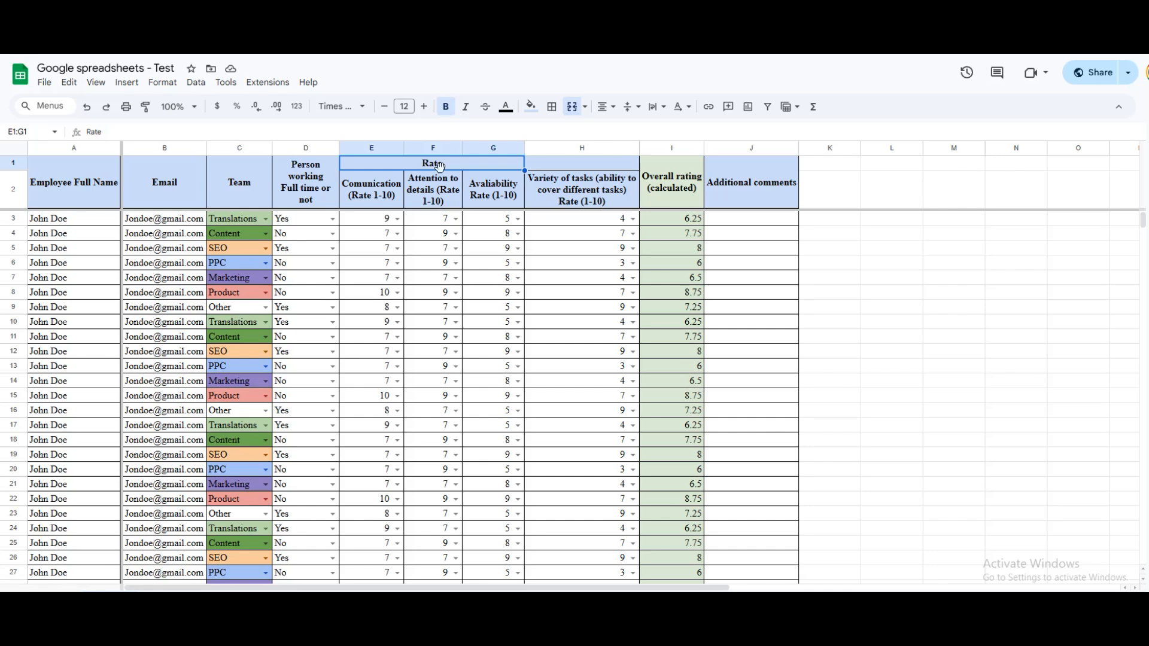
click(310, 187)
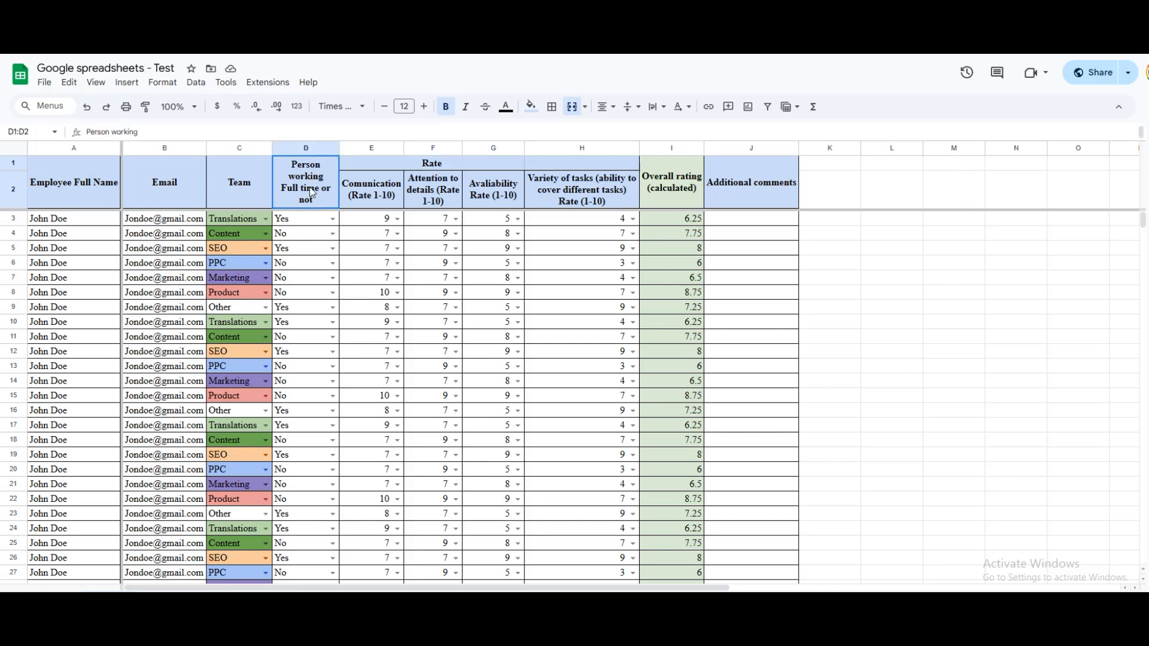
click(39, 163)
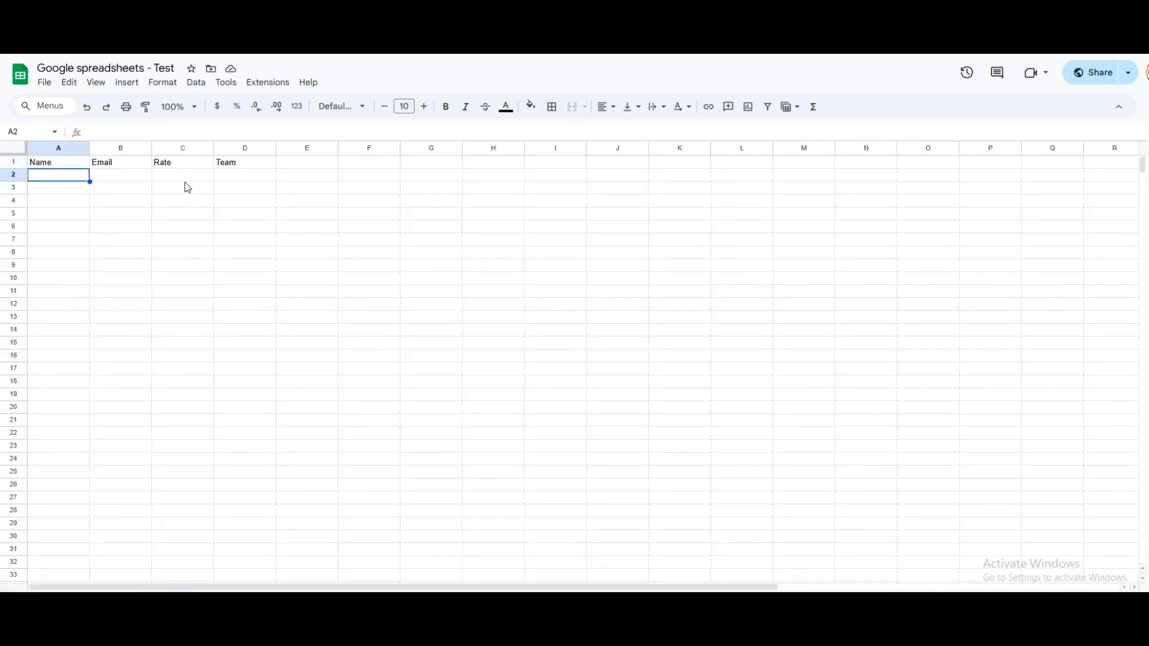
- Enter the subheaders Rate 1, Rate 2 and Rate 3 in cells C2 to E2 of the new sheet
click(187, 180)
text(Rat)
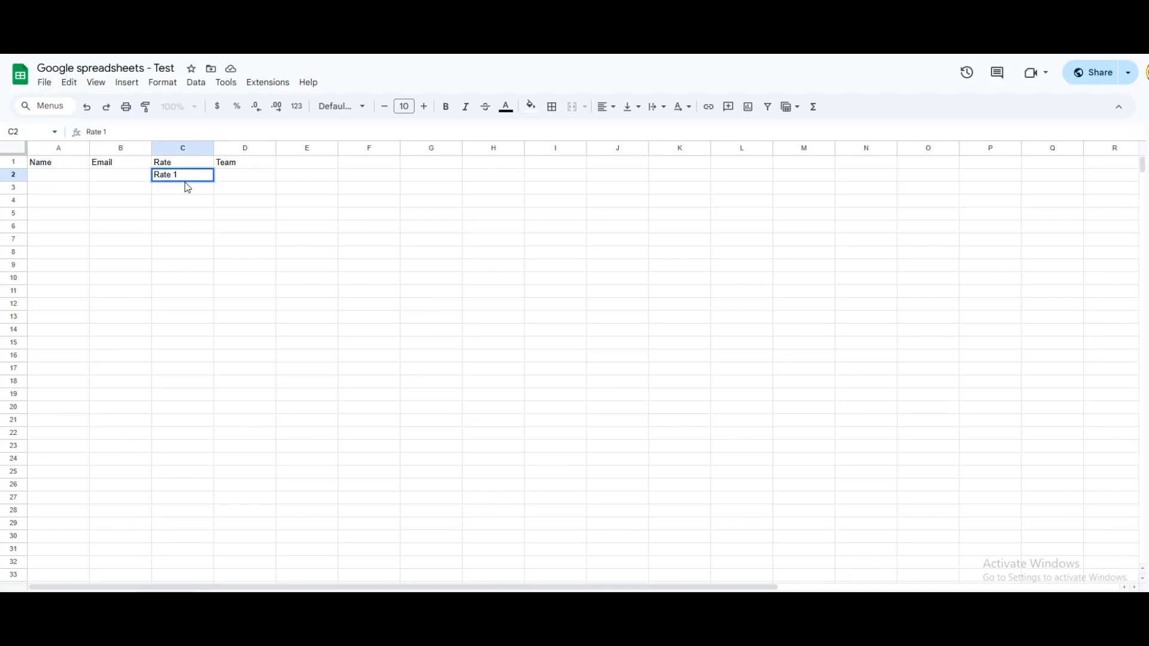
text(e 1)
click(239, 177)
text(Rate 2)
key(Tab)
text(R)
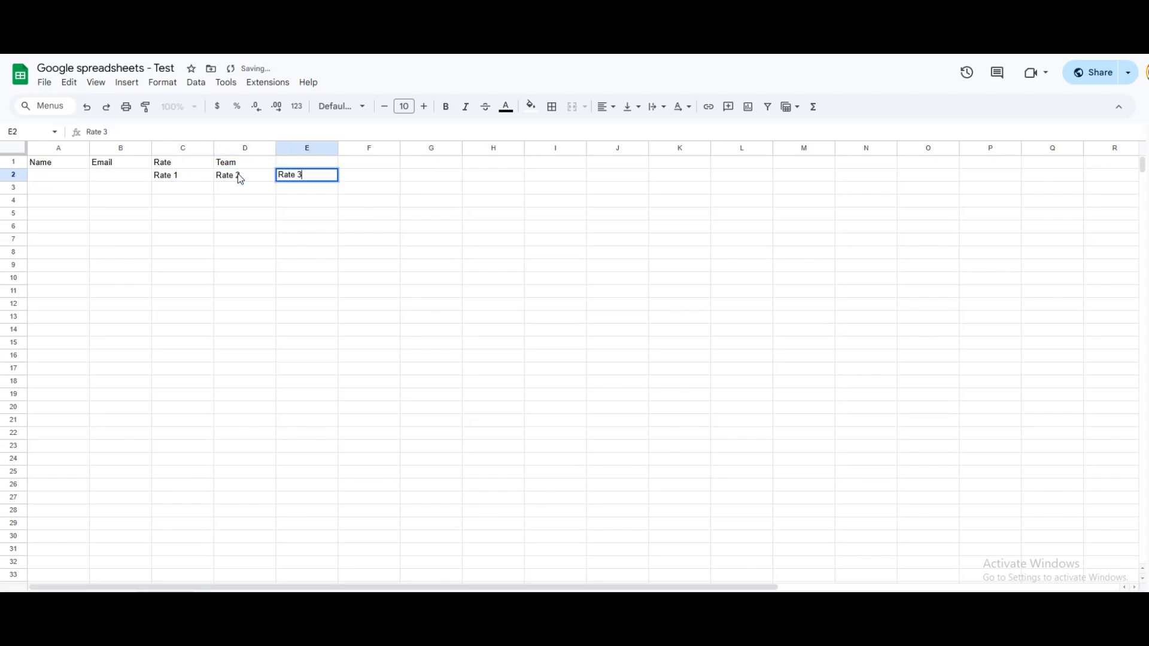
key(Return)
- Move the Team header from D1 to F1
click(245, 165)
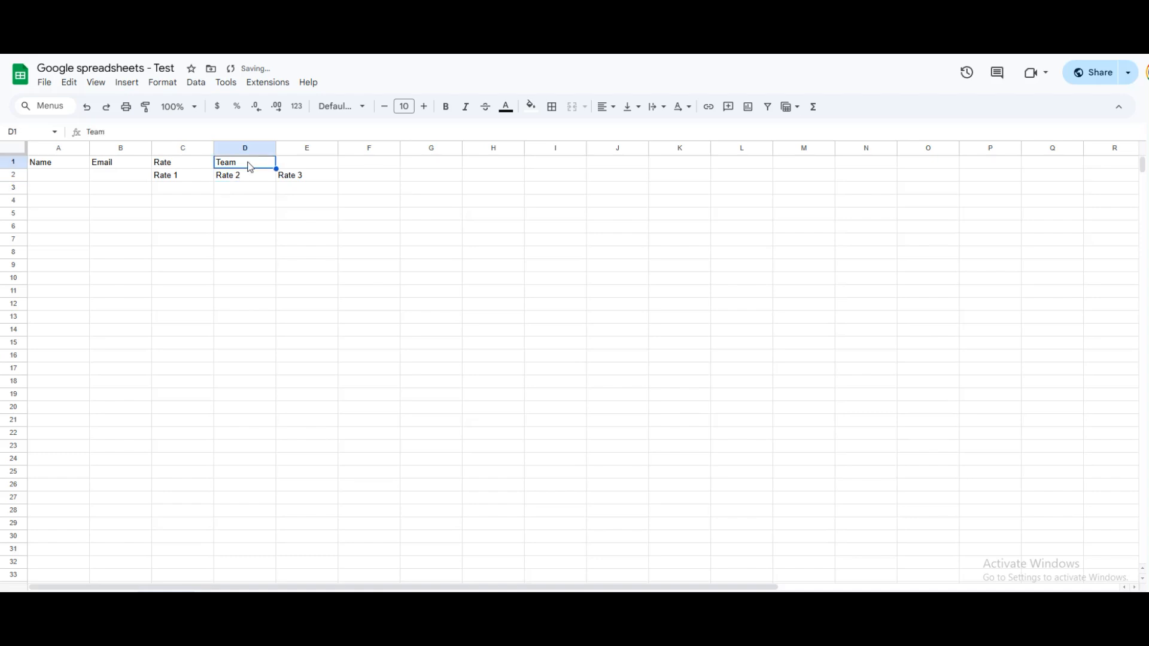
key(ctrl+c)
click(353, 164)
key(ctrl+v)
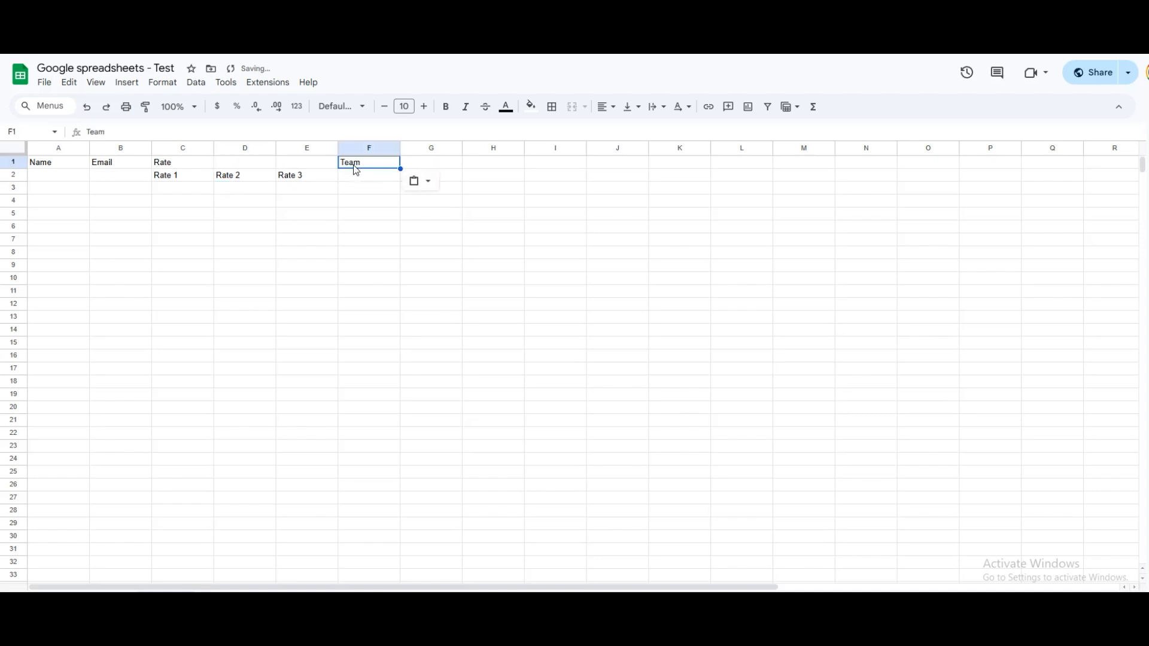
- Merge cells C1:E1 and center the Rate header horizontally across the three subheader columns
drag(179, 164, 303, 169)
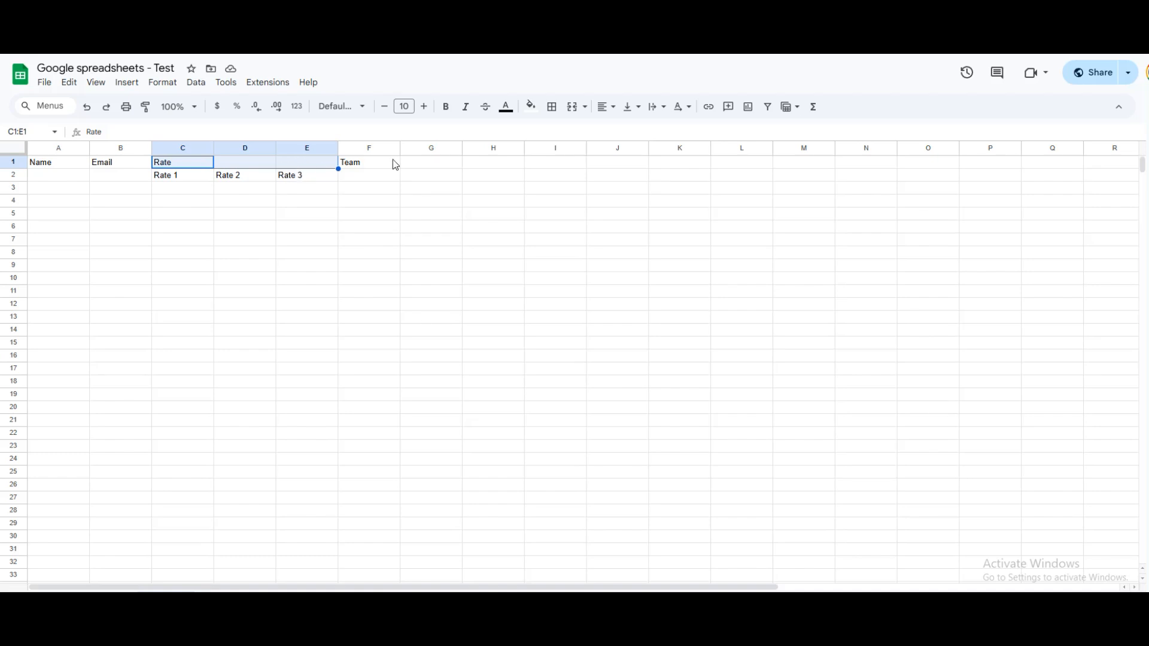
click(572, 108)
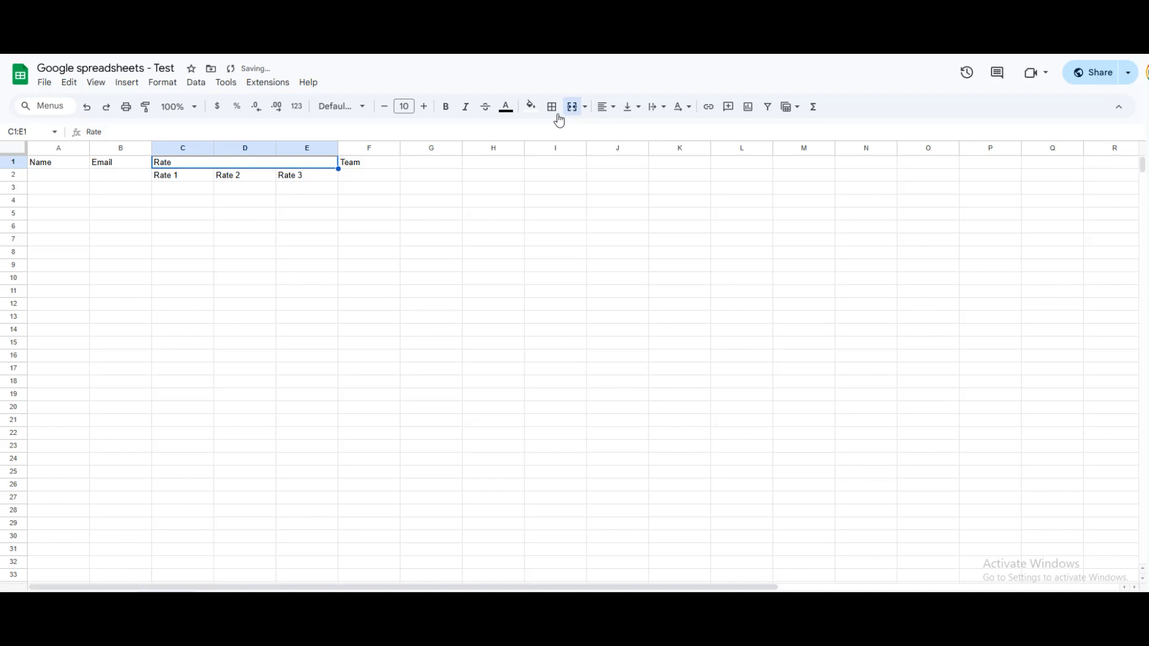
click(605, 107)
click(624, 131)
- Apply all borders to the header range A1:F2 and center its text horizontally
drag(62, 167, 368, 186)
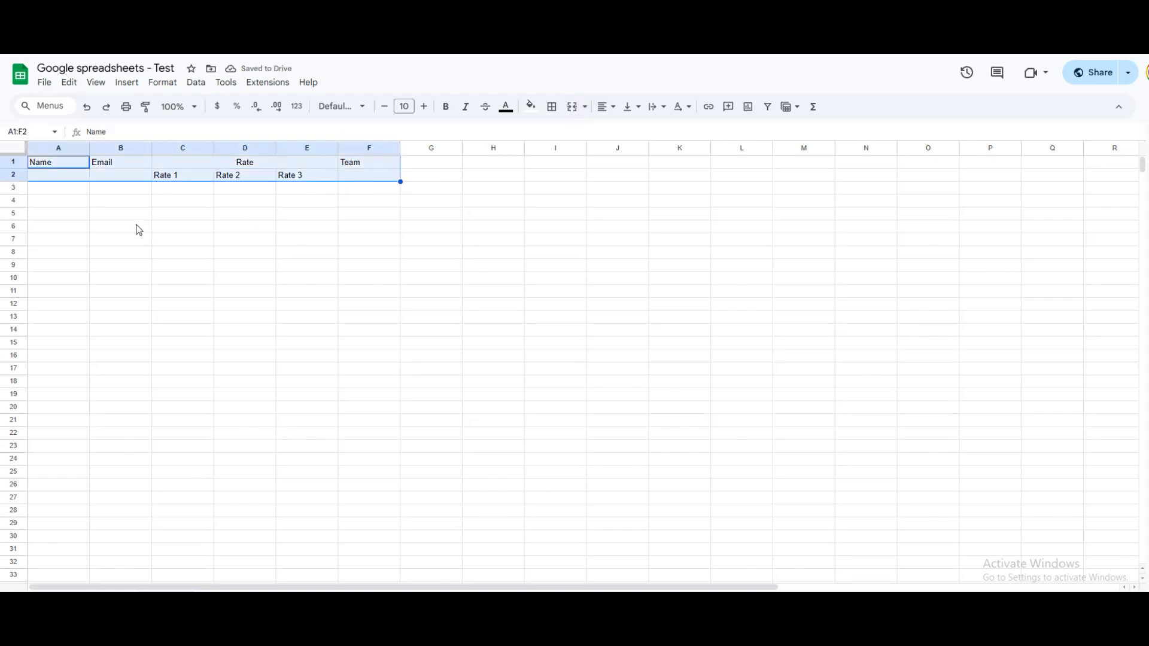
click(552, 108)
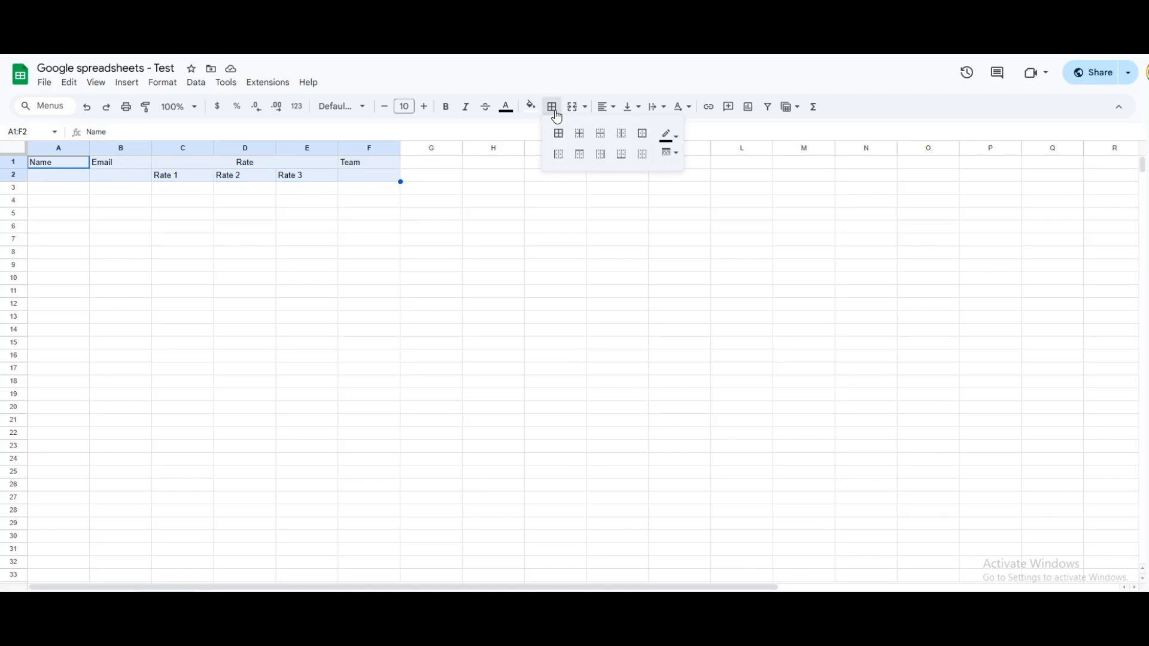
click(554, 137)
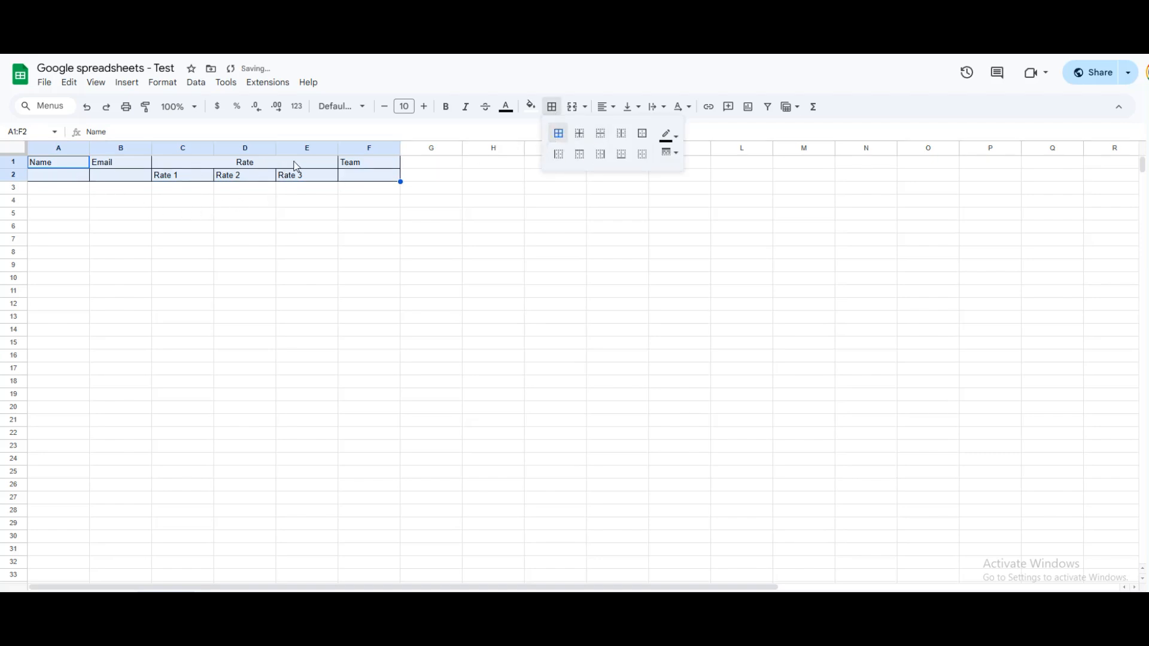
click(606, 109)
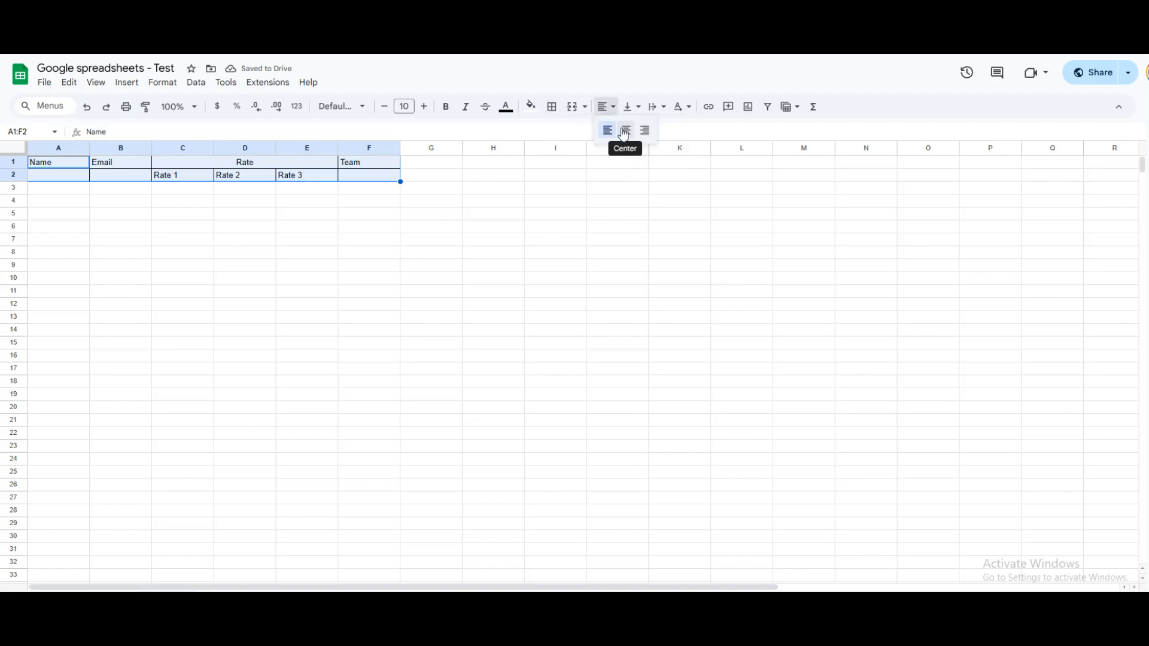
click(625, 131)
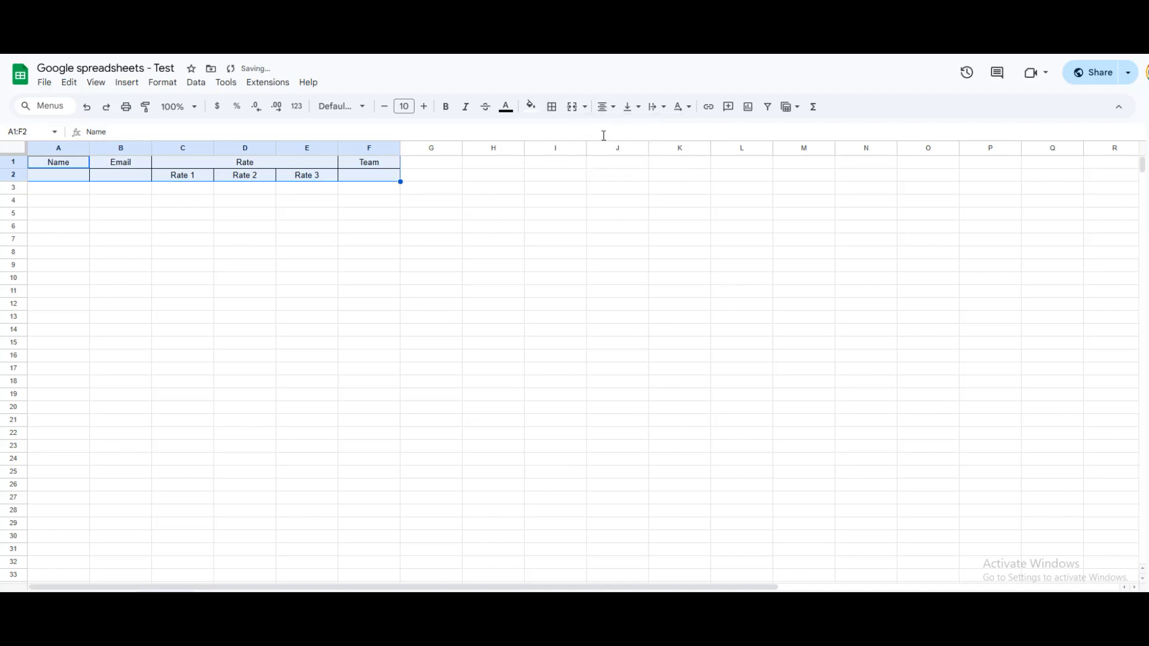
- Align the text in A1:F2 vertically to the middle and make row 1 several times taller
click(15, 181)
click(630, 110)
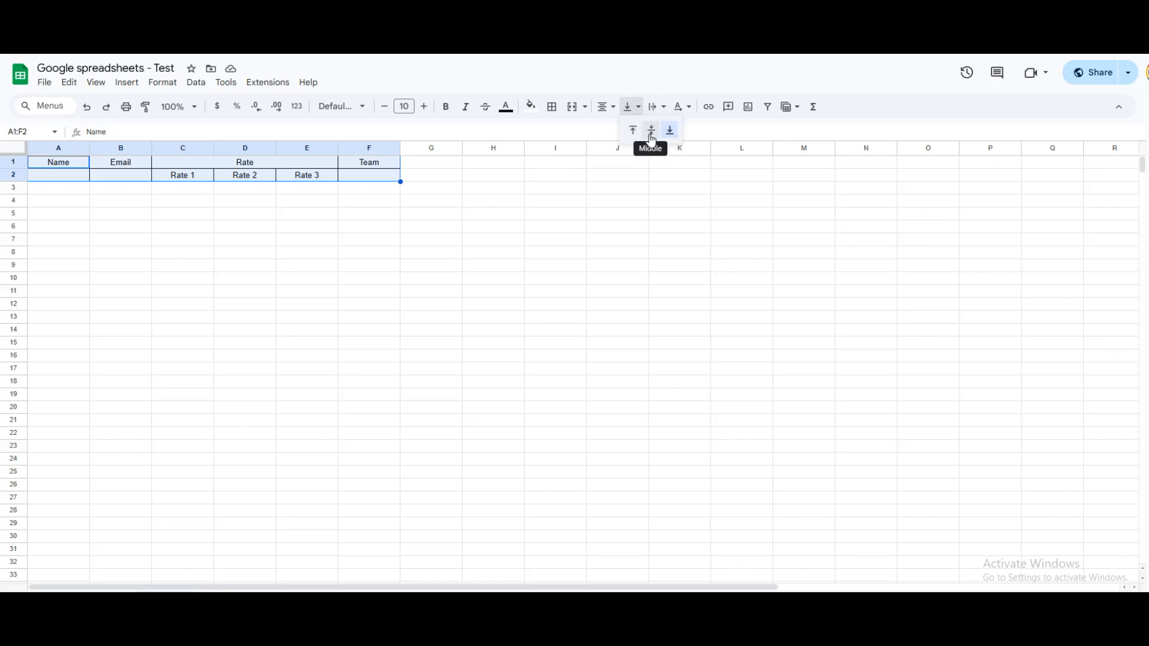
click(652, 131)
drag(11, 170, 11, 225)
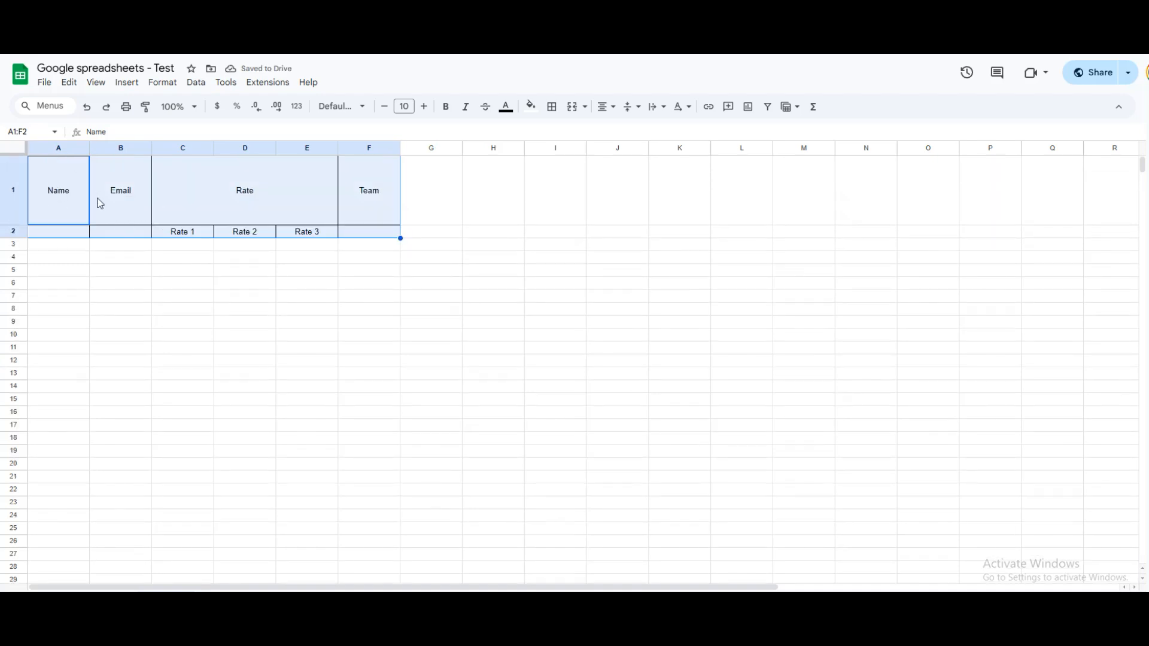
- Try top and bottom vertical alignment on the Name cell, and set it back to middle
click(69, 204)
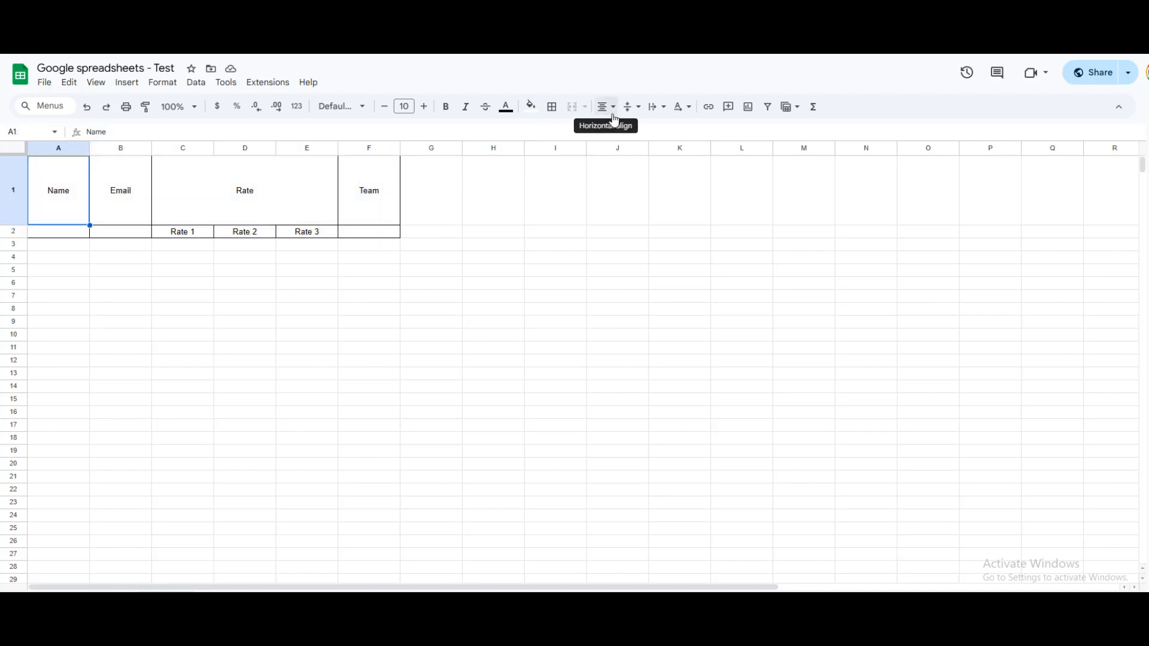
click(630, 108)
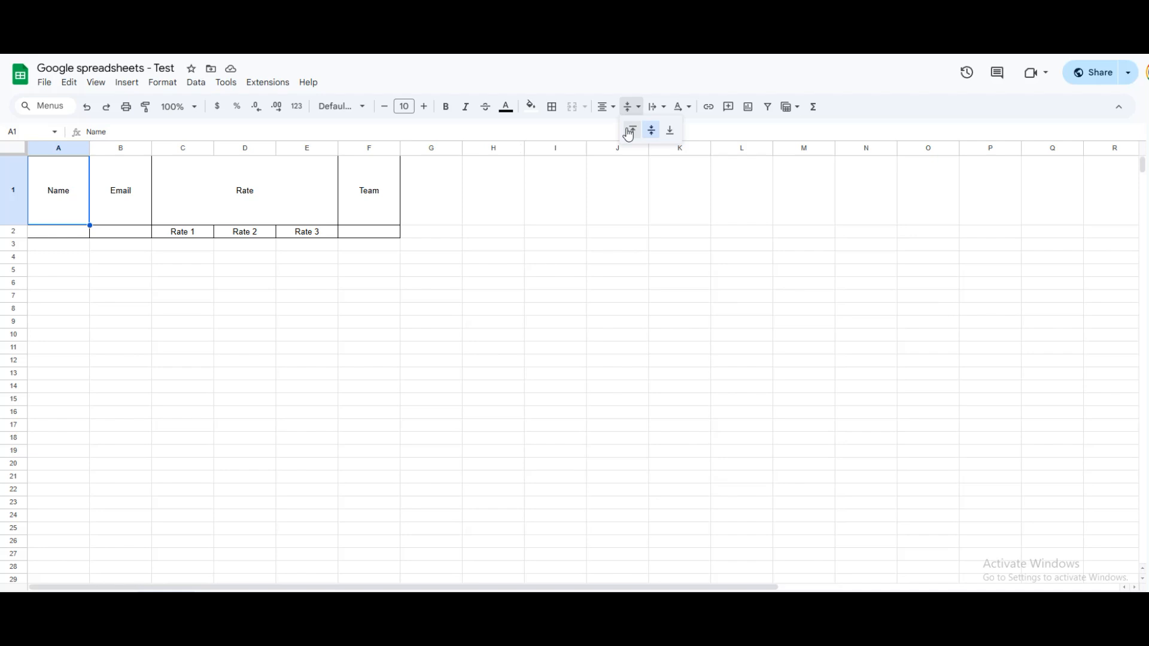
click(632, 131)
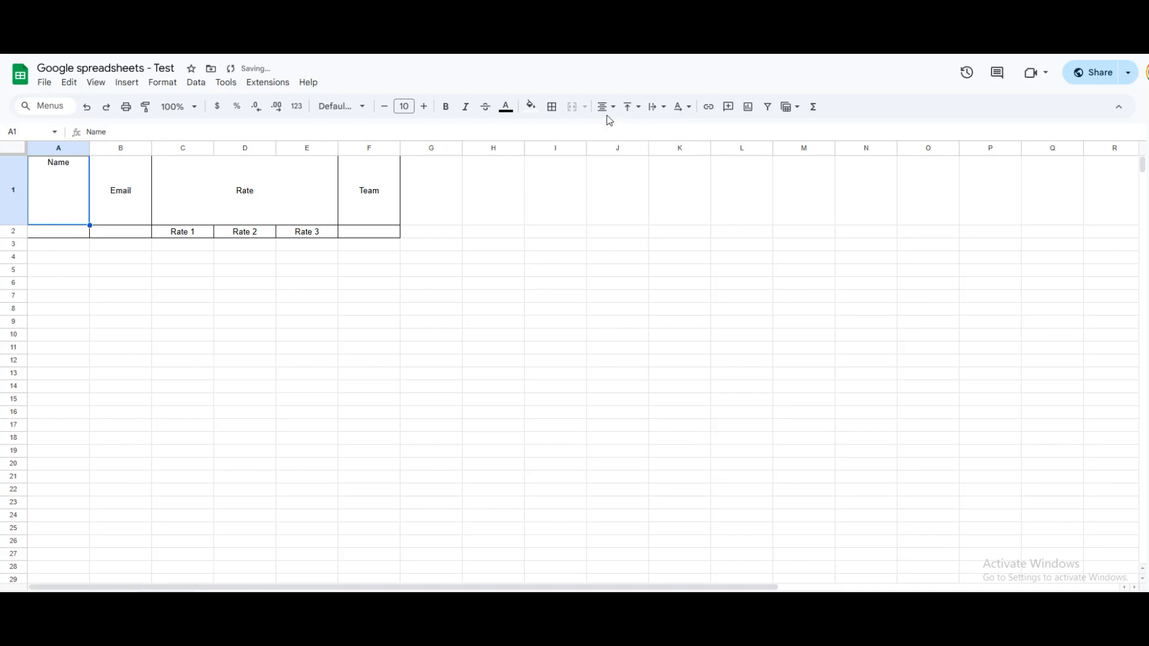
click(630, 107)
click(672, 131)
click(630, 107)
click(652, 130)
- Reduce the height of row 1, make row 2 slightly taller, and narrow the Name and Email columns
drag(13, 225, 13, 198)
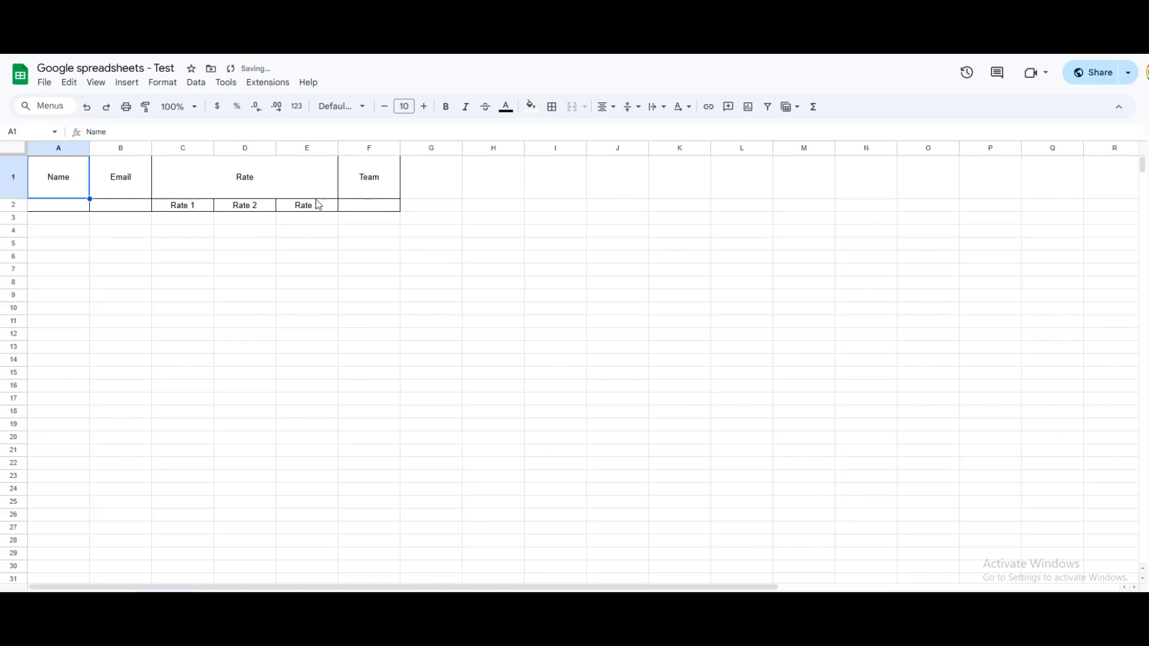
drag(15, 212, 13, 220)
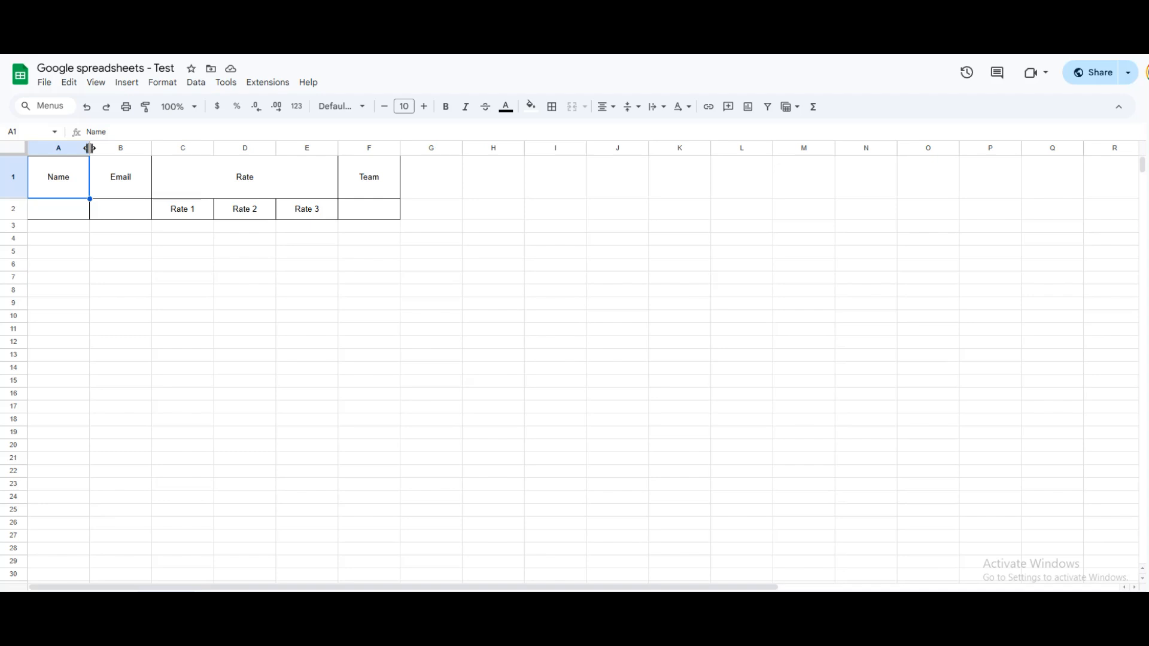
mouse_move(89, 148)
mouse_down()
mouse_move(249, 148)
mouse_move(551, 177)
mouse_move(80, 153)
mouse_up()
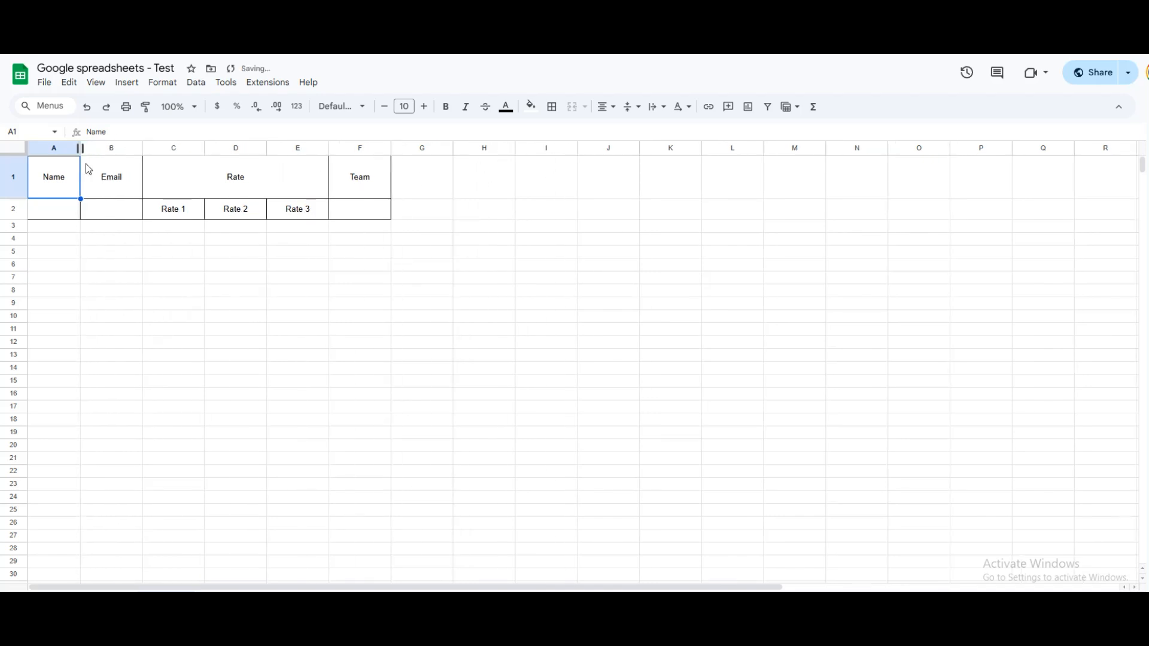
mouse_move(143, 147)
mouse_down()
mouse_move(221, 148)
mouse_move(113, 149)
mouse_move(282, 149)
mouse_move(128, 148)
mouse_up()
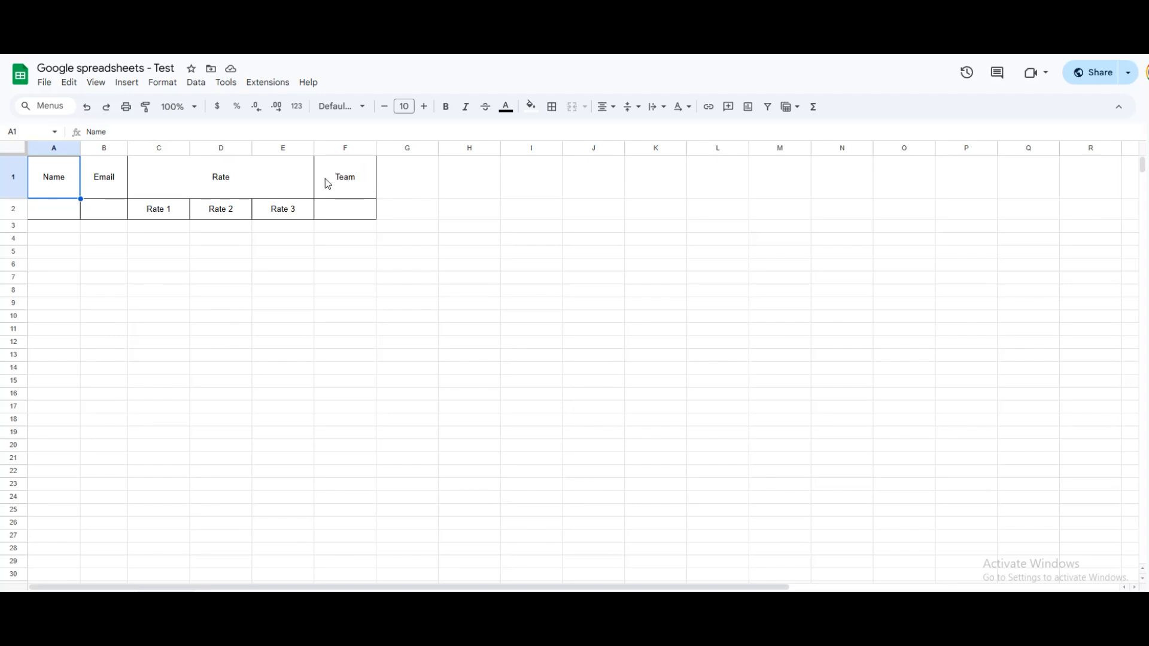
- Auto-fit the Team column to its content, try a much wider width, and leave it slightly wider than the rate columns
double_click(375, 147)
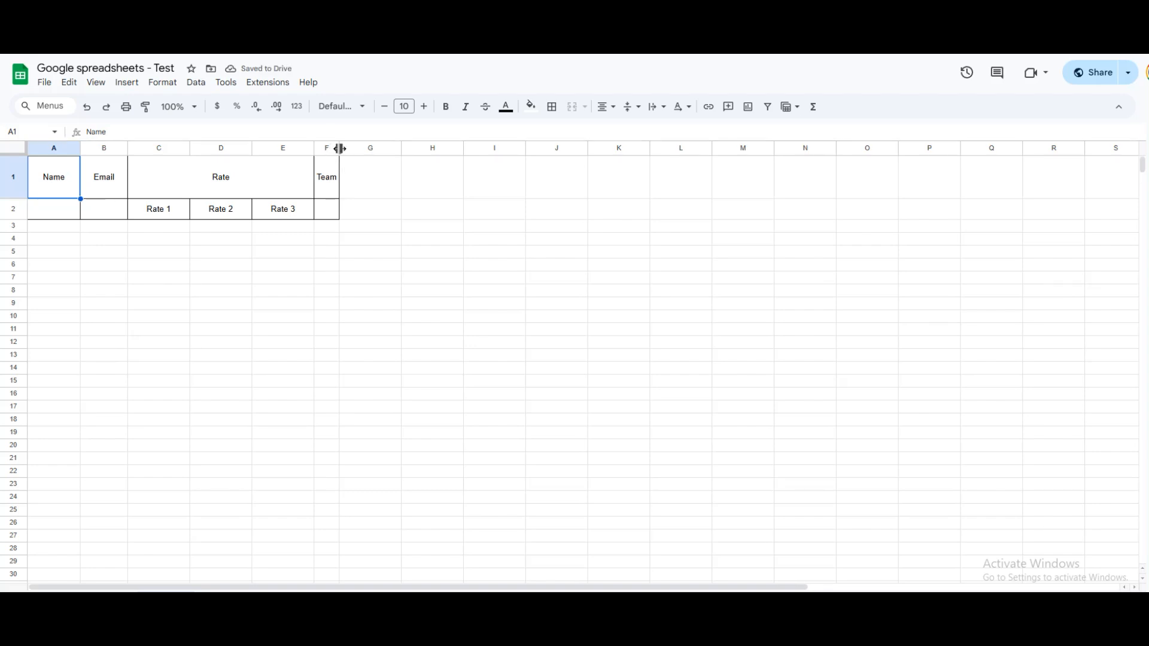
drag(339, 149, 512, 149)
double_click(511, 149)
drag(339, 149, 393, 148)
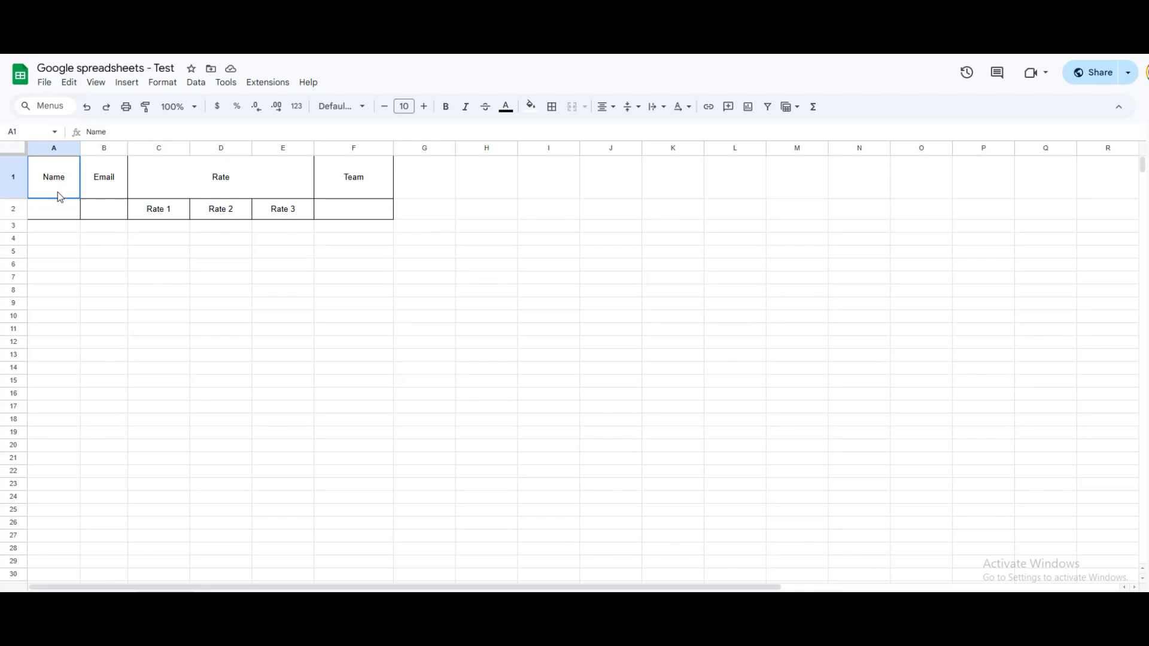
- Merge A1:A2 into one Name header cell and B1:B2 into one Email header cell
drag(61, 189, 59, 213)
click(572, 107)
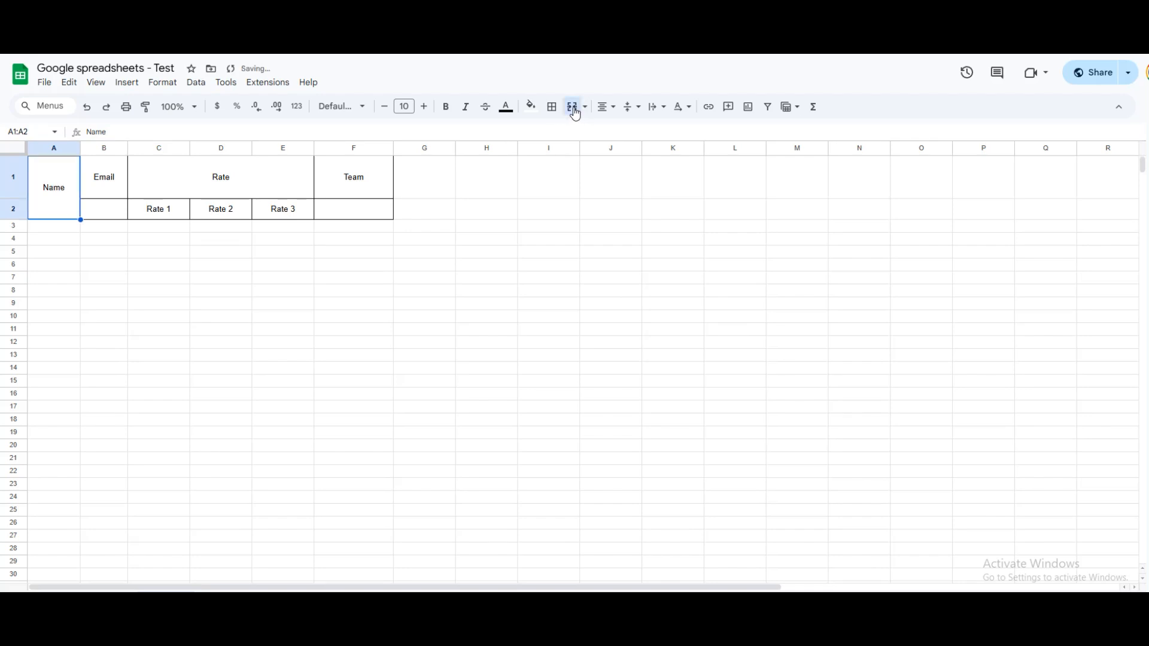
drag(113, 185, 114, 209)
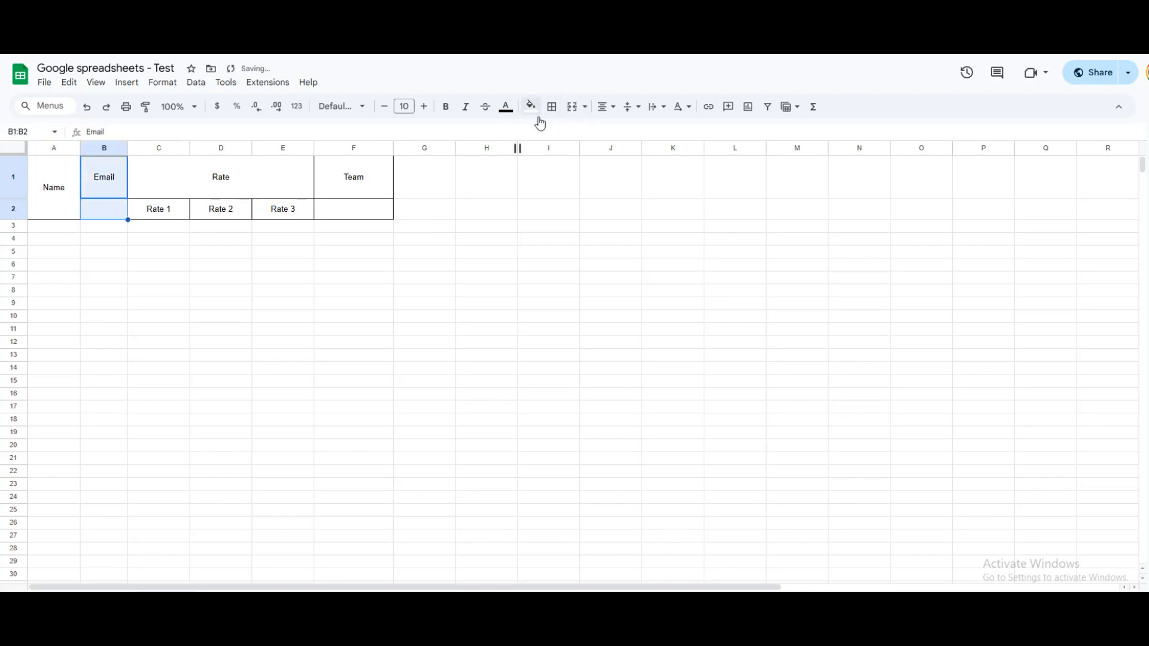
click(573, 107)
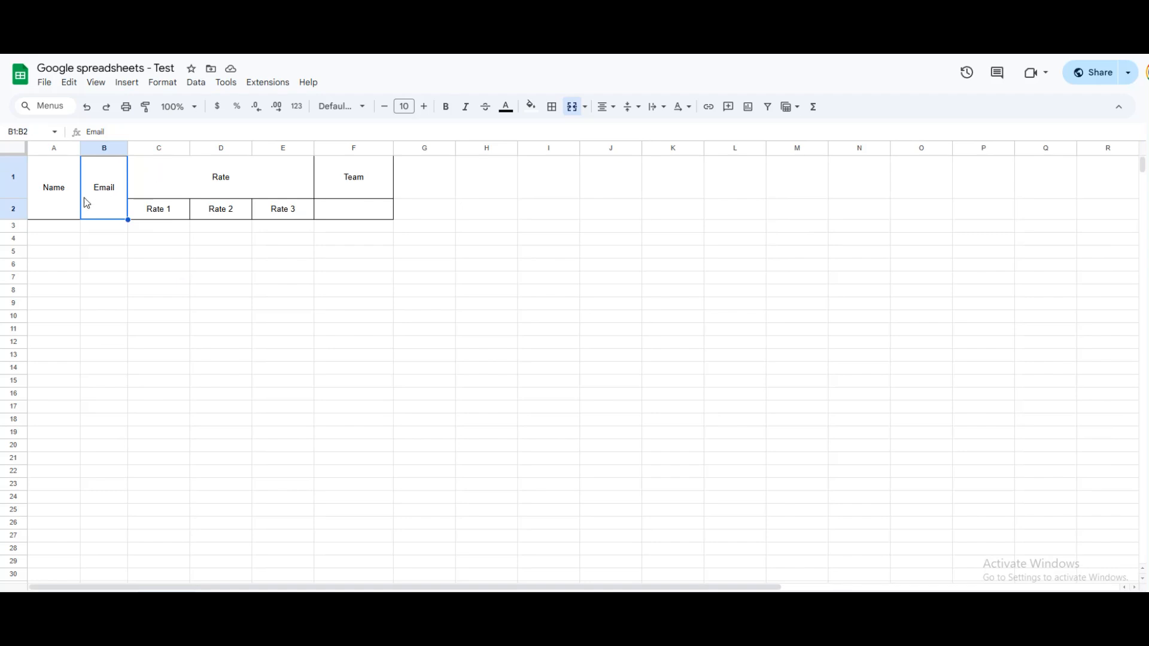
- Set the font size of the header range A1:F2 to 14
click(69, 202)
drag(69, 202, 347, 238)
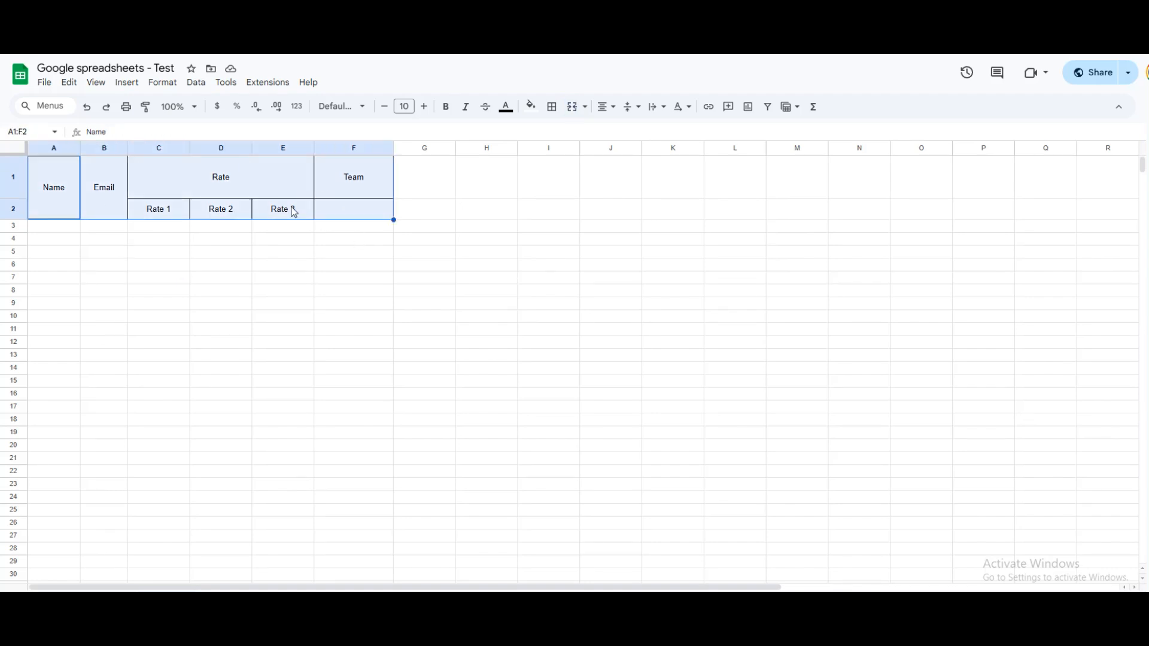
click(423, 108)
click(423, 107)
click(422, 108)
click(422, 109)
click(423, 108)
click(423, 108)
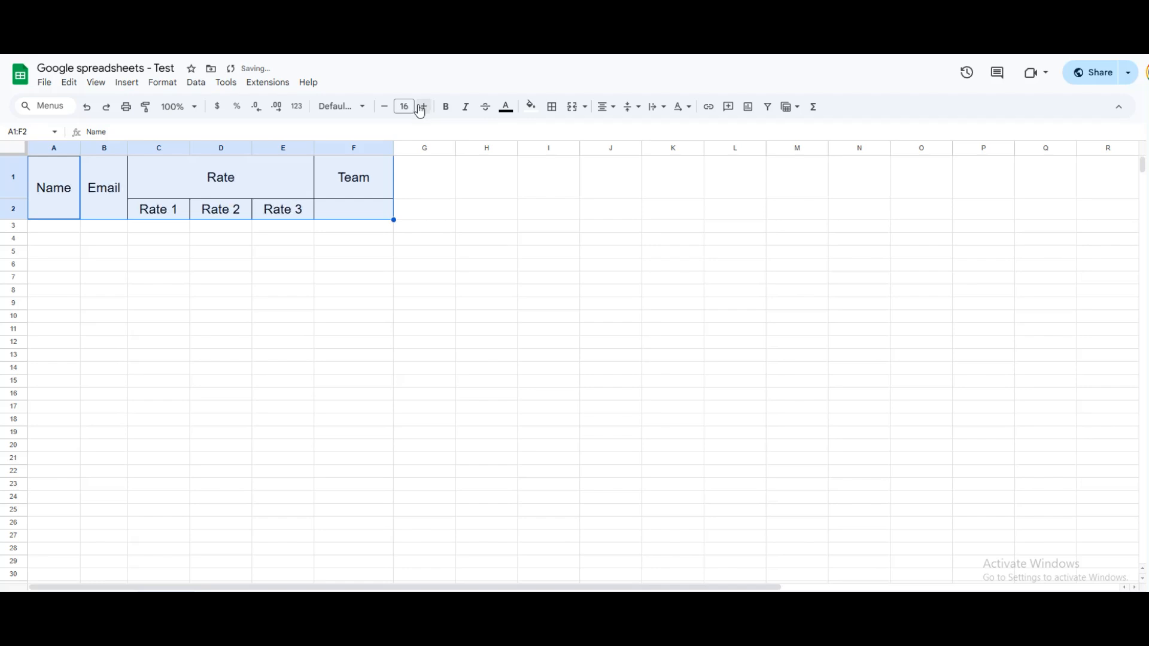
click(386, 108)
click(386, 109)
- Change the font of the header range A1:F2 to Lora
click(362, 108)
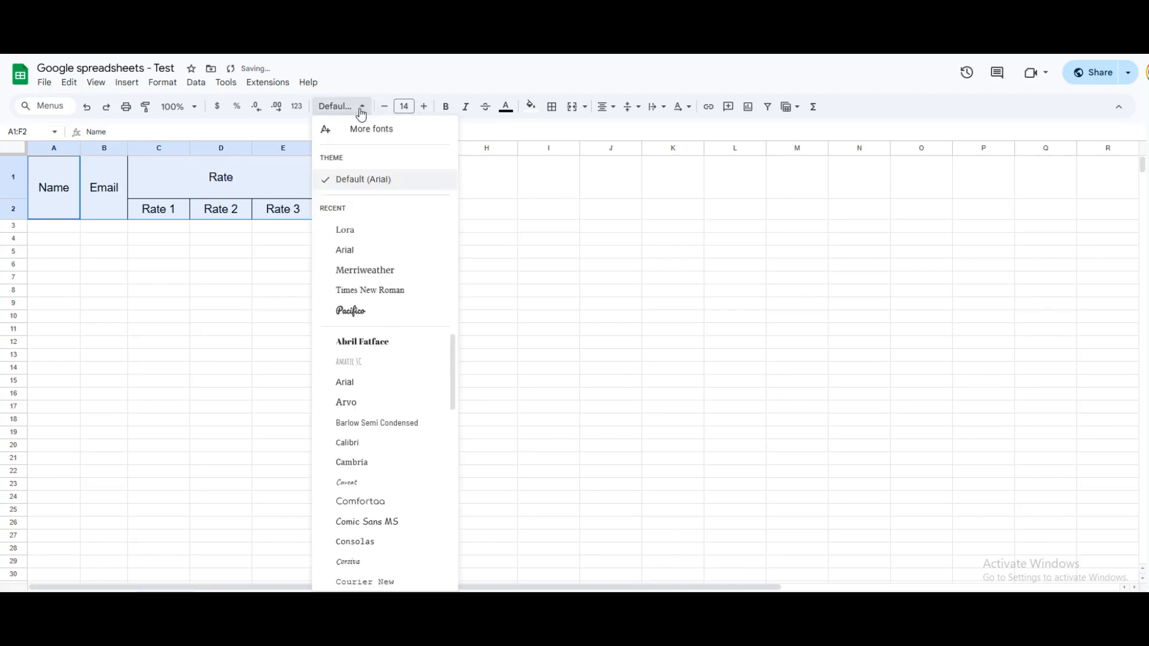
click(368, 229)
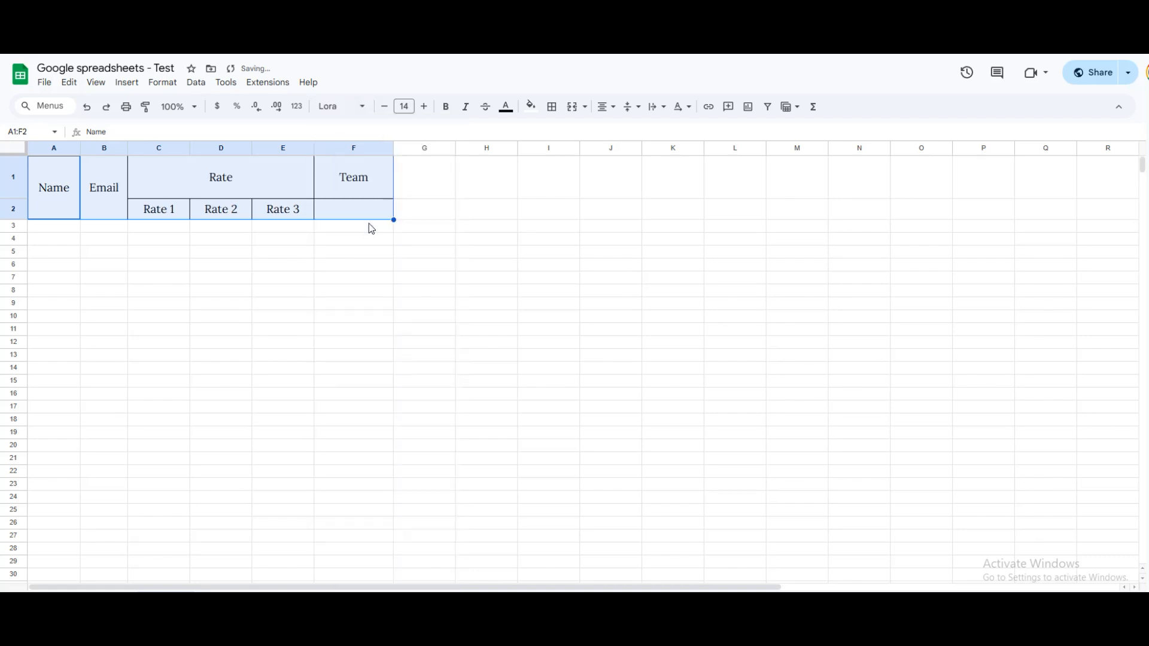
click(367, 107)
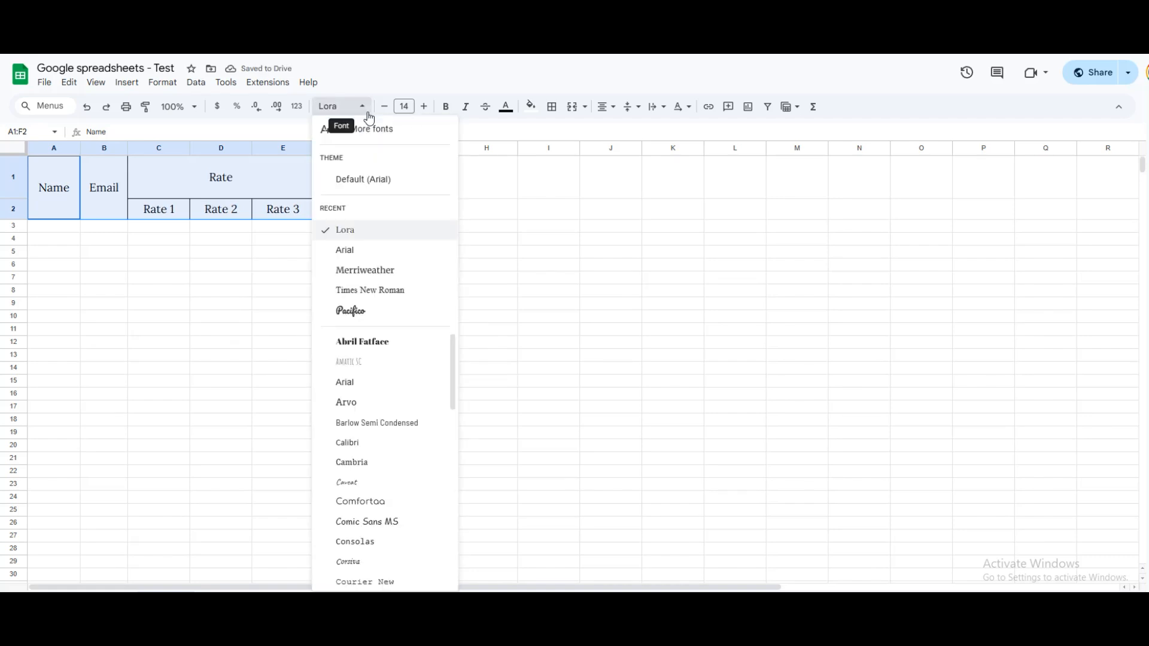
- Try bold and strikethrough on the header text in A1:F2, removing each again
click(445, 107)
click(446, 109)
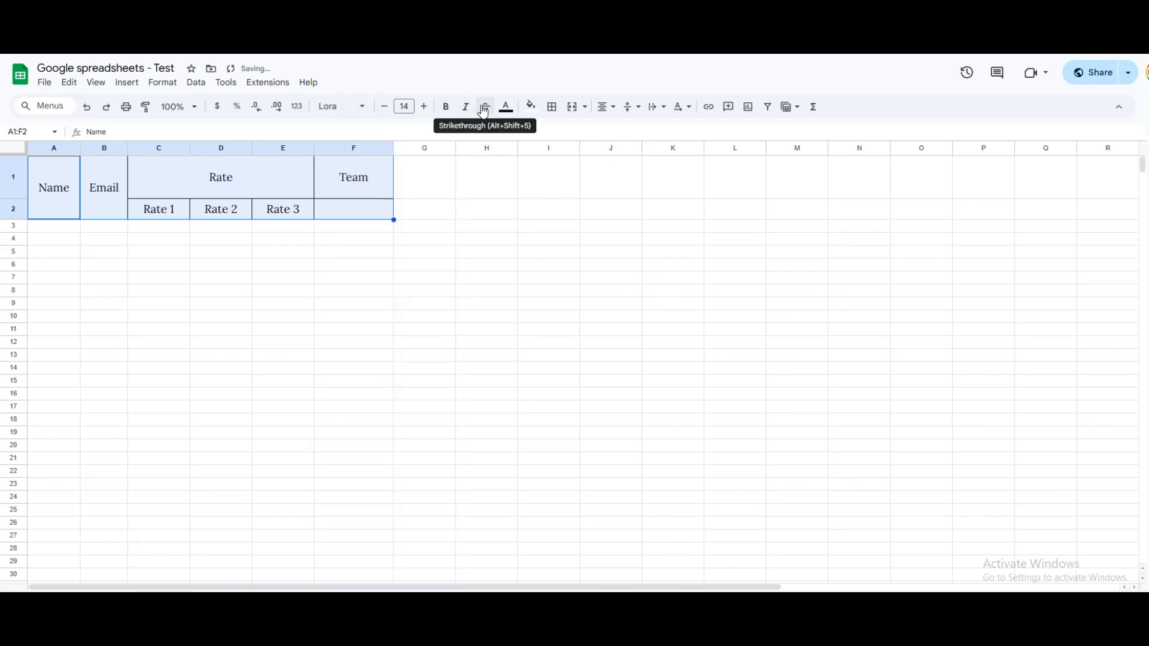
click(484, 110)
click(484, 110)
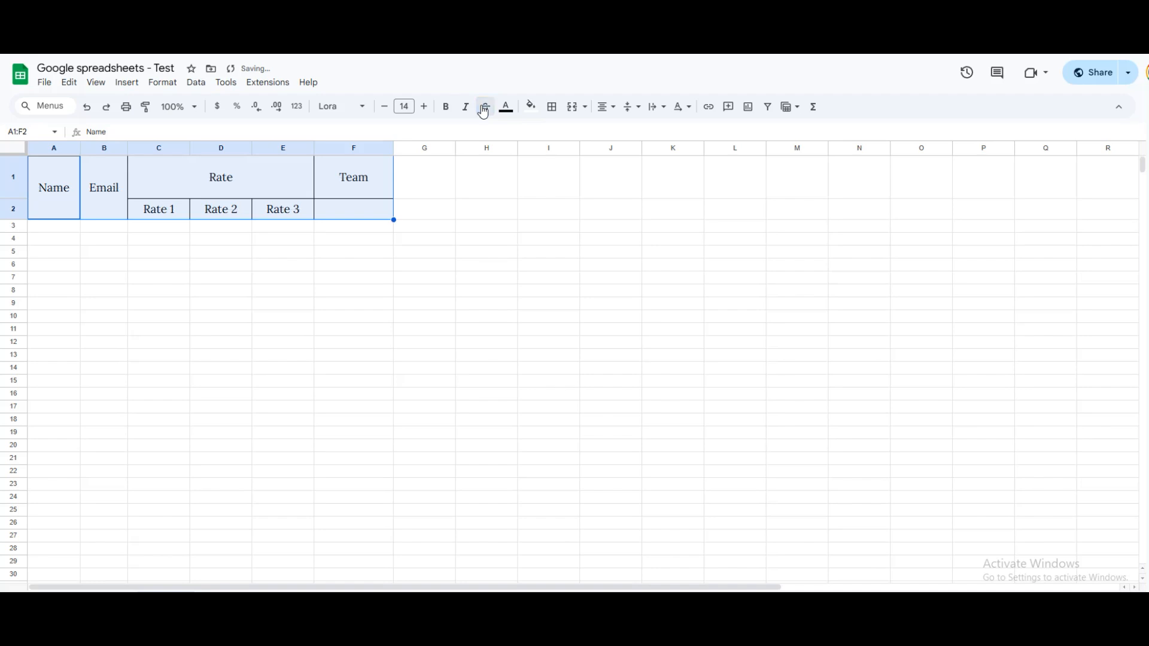
- Give the header range A1:F2 white text on a dark blue fill
click(506, 108)
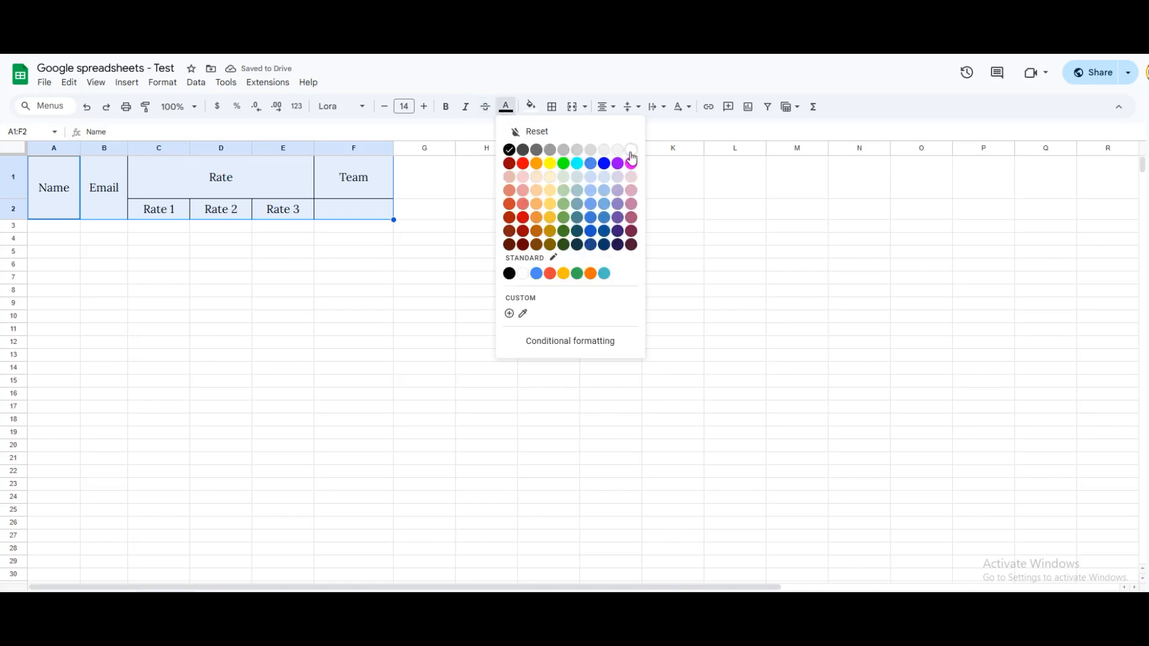
click(631, 152)
click(531, 107)
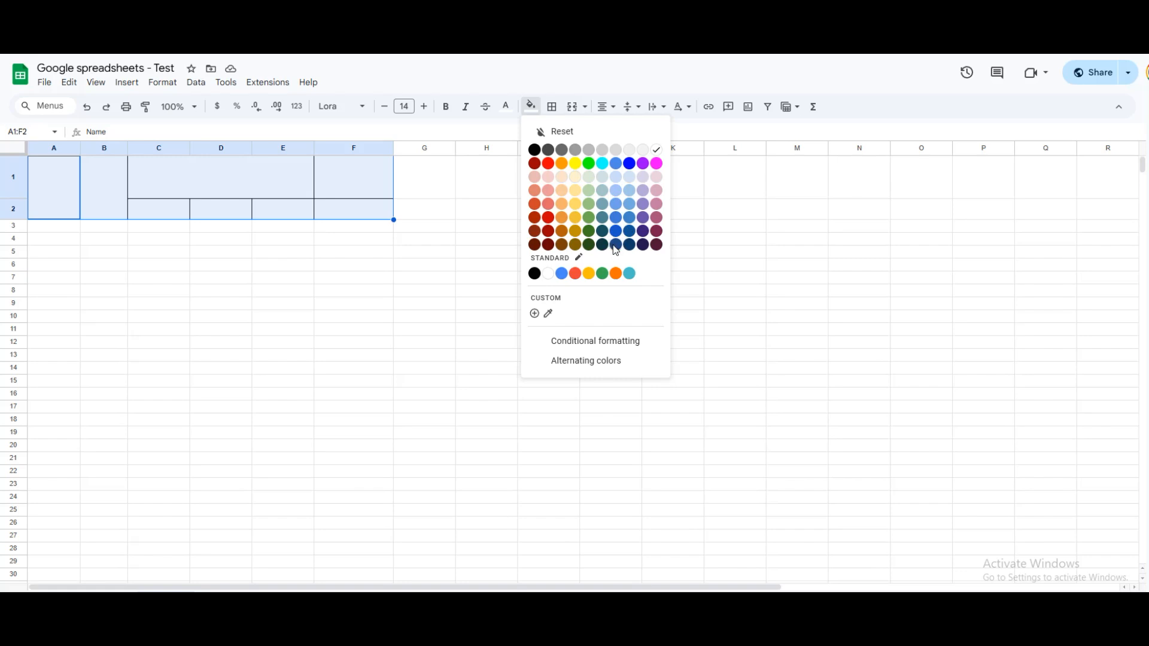
click(615, 245)
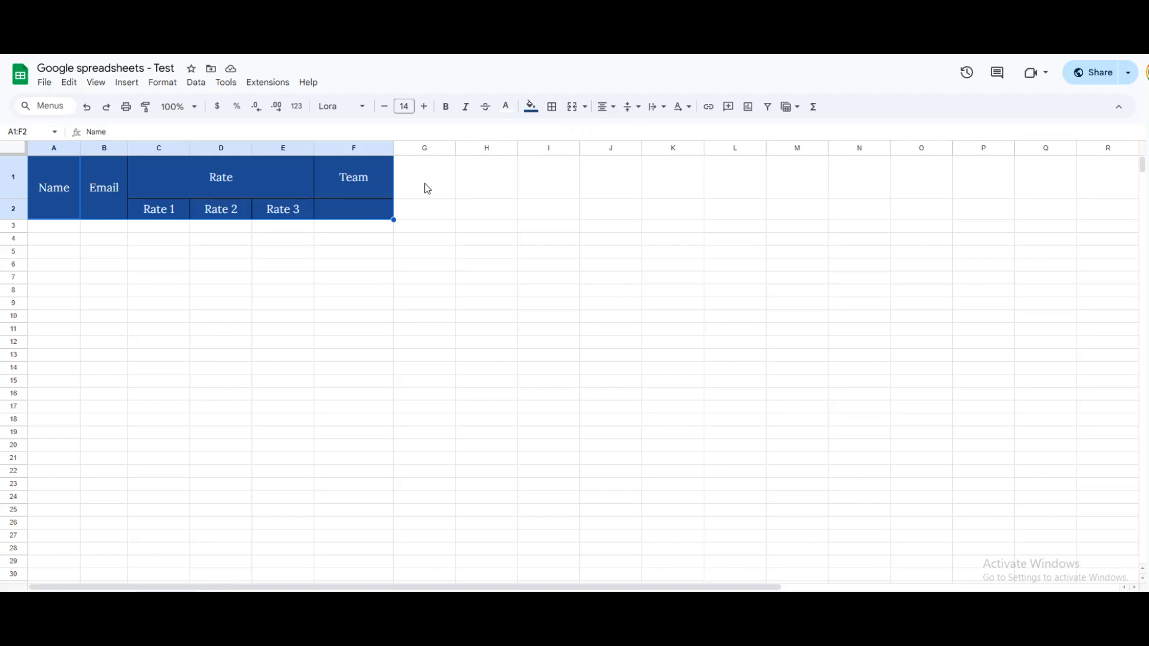
- Apply all borders to the header range A1:F2 and color them white
click(76, 188)
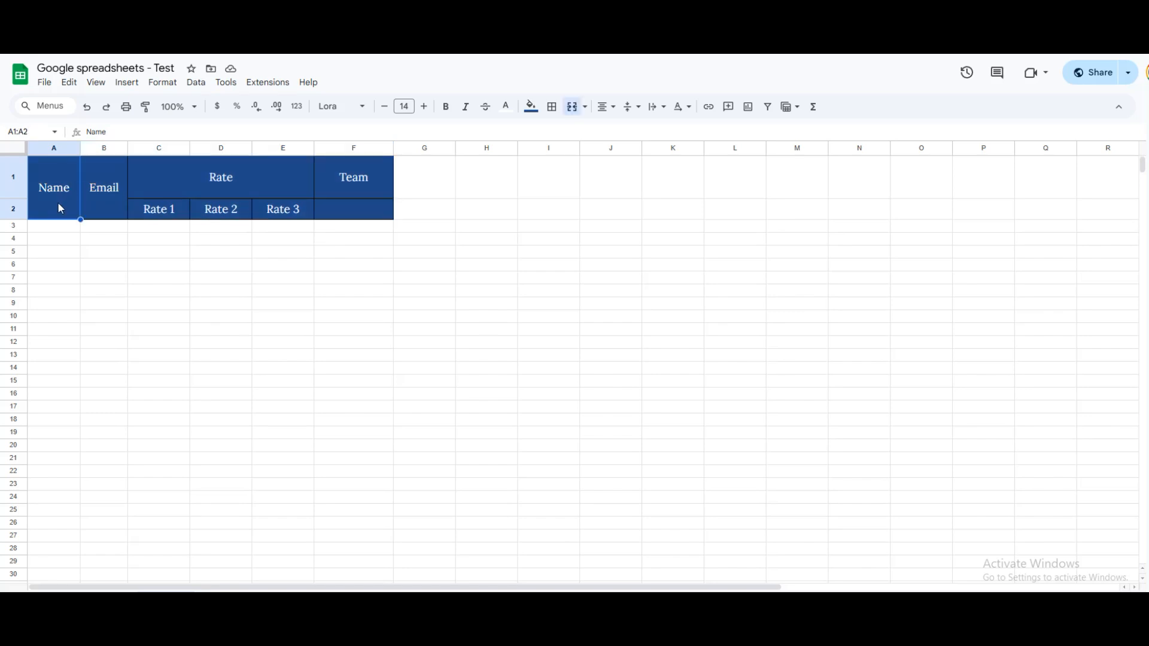
drag(70, 183, 328, 215)
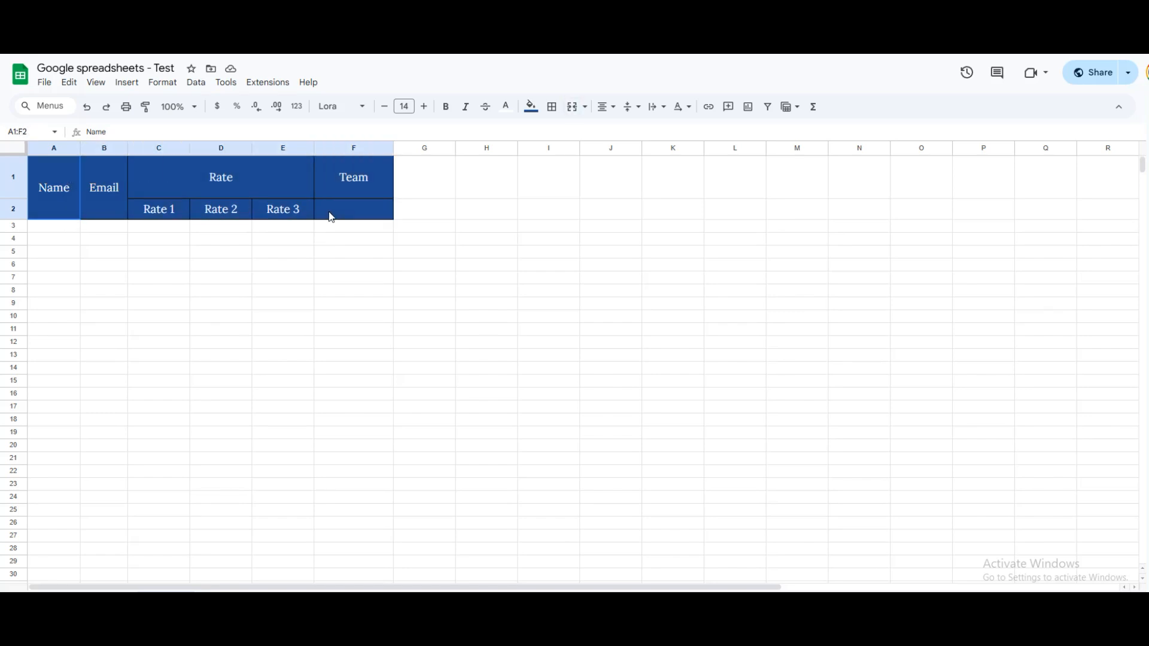
click(552, 109)
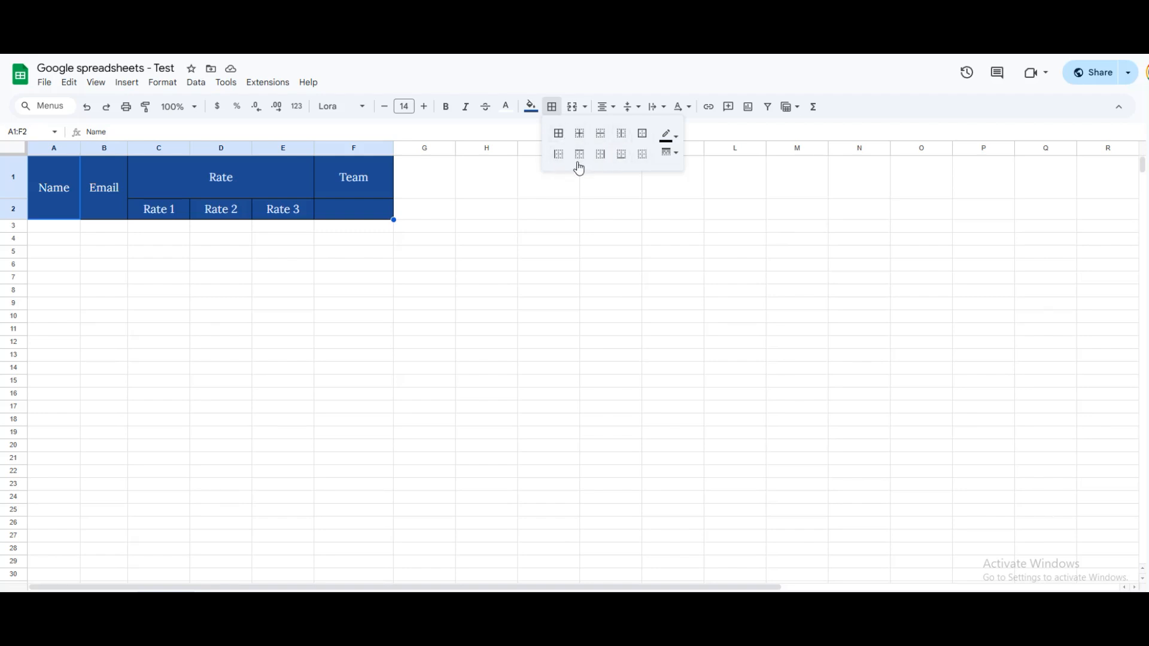
click(558, 133)
click(669, 134)
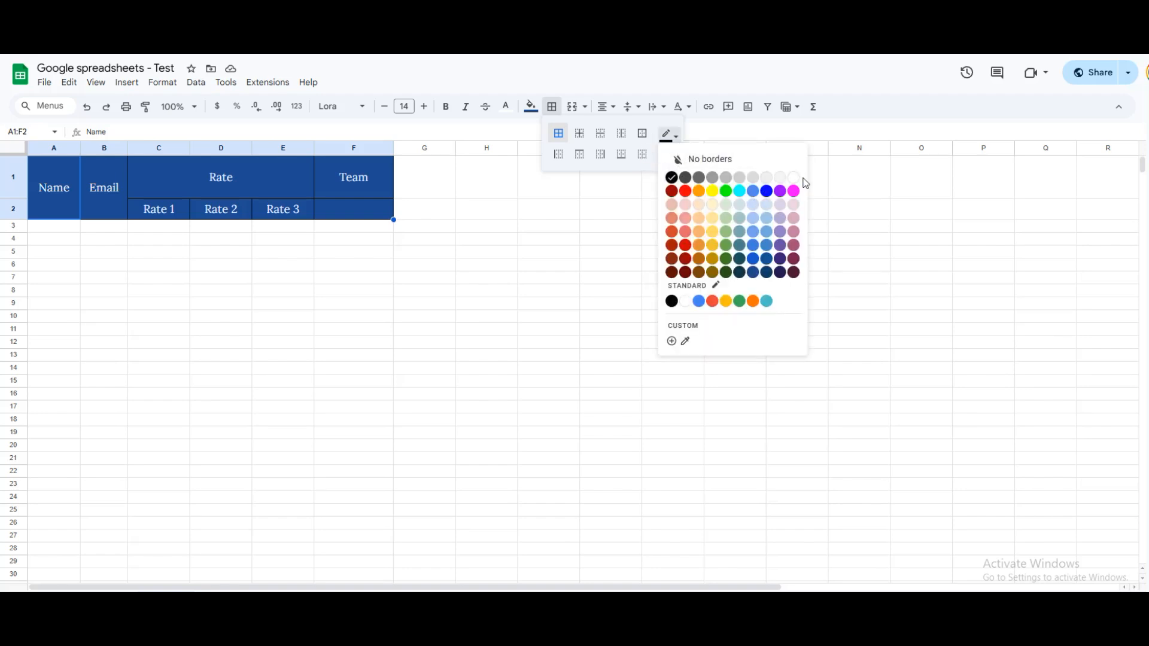
click(793, 177)
click(549, 227)
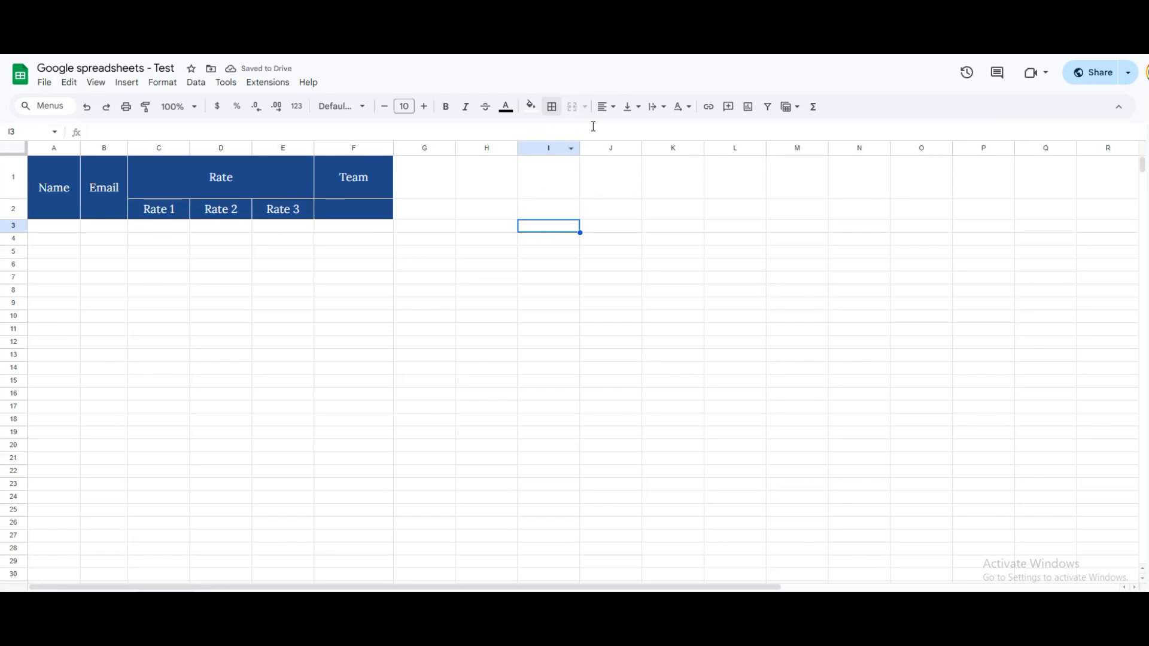
- Try the double-line border style on the header range A1:F2
drag(335, 165, 63, 219)
click(141, 226)
drag(63, 170, 372, 324)
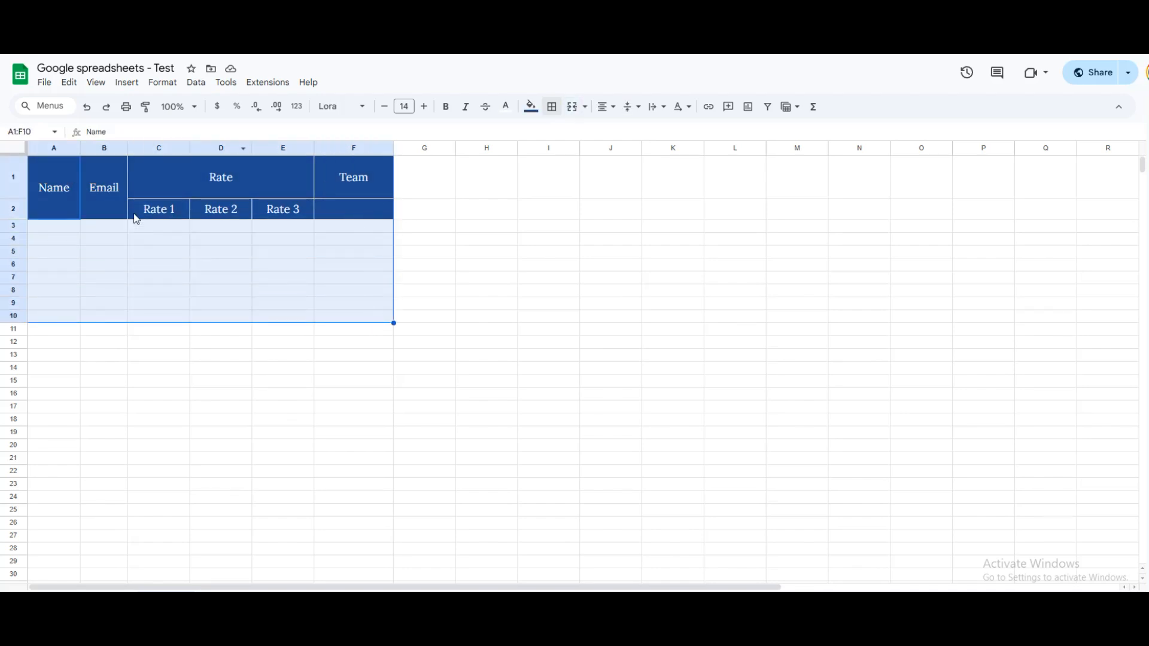
drag(67, 166, 361, 217)
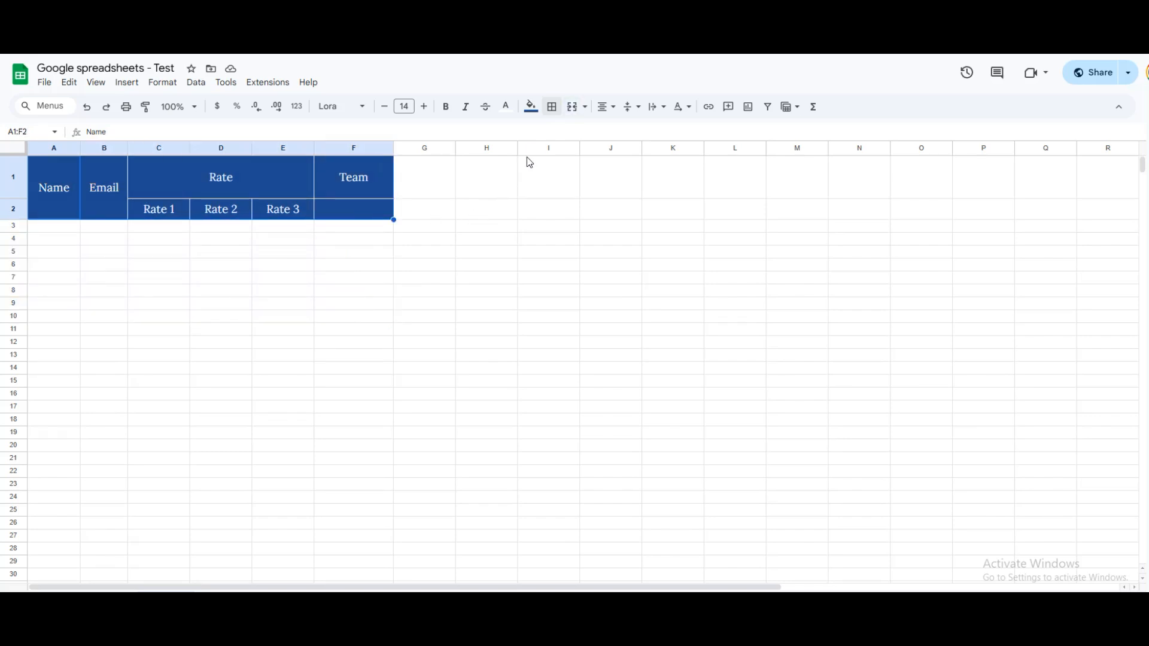
click(558, 113)
click(670, 152)
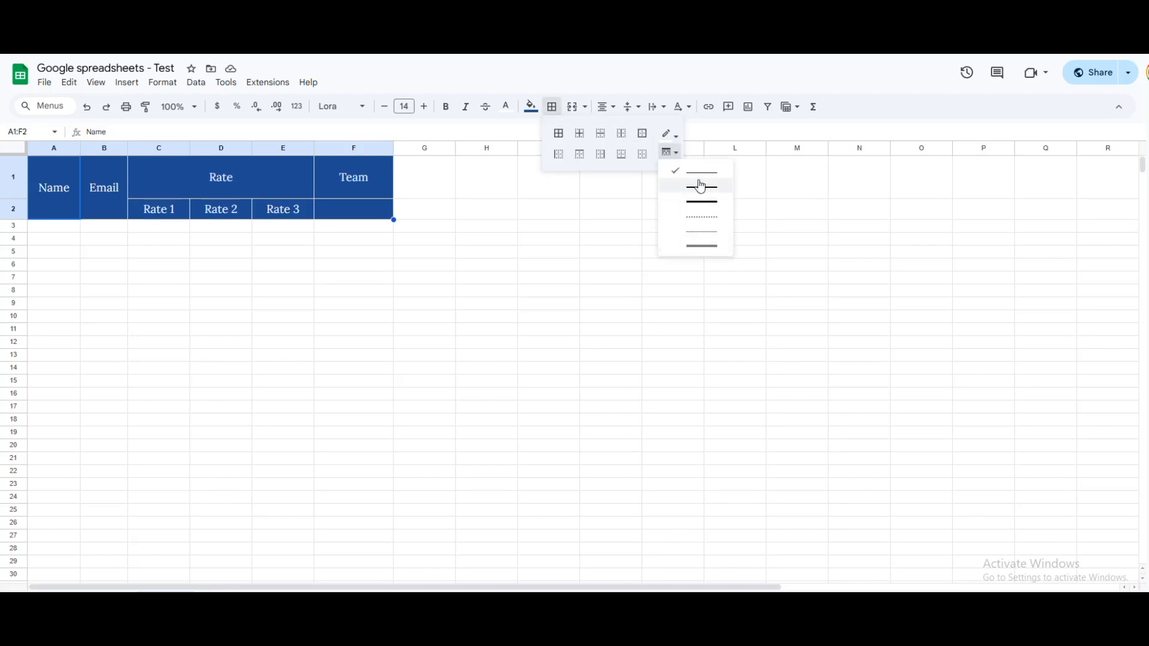
click(697, 249)
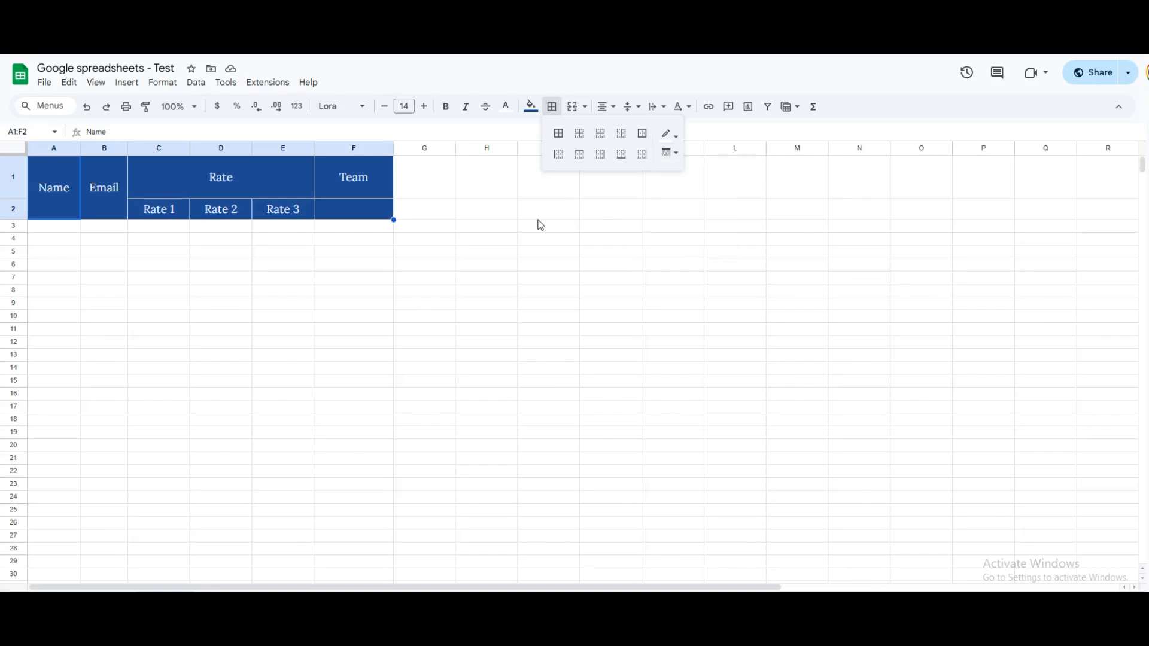
click(478, 209)
- Try the dotted border style on the header range A1:F2
drag(41, 185, 339, 209)
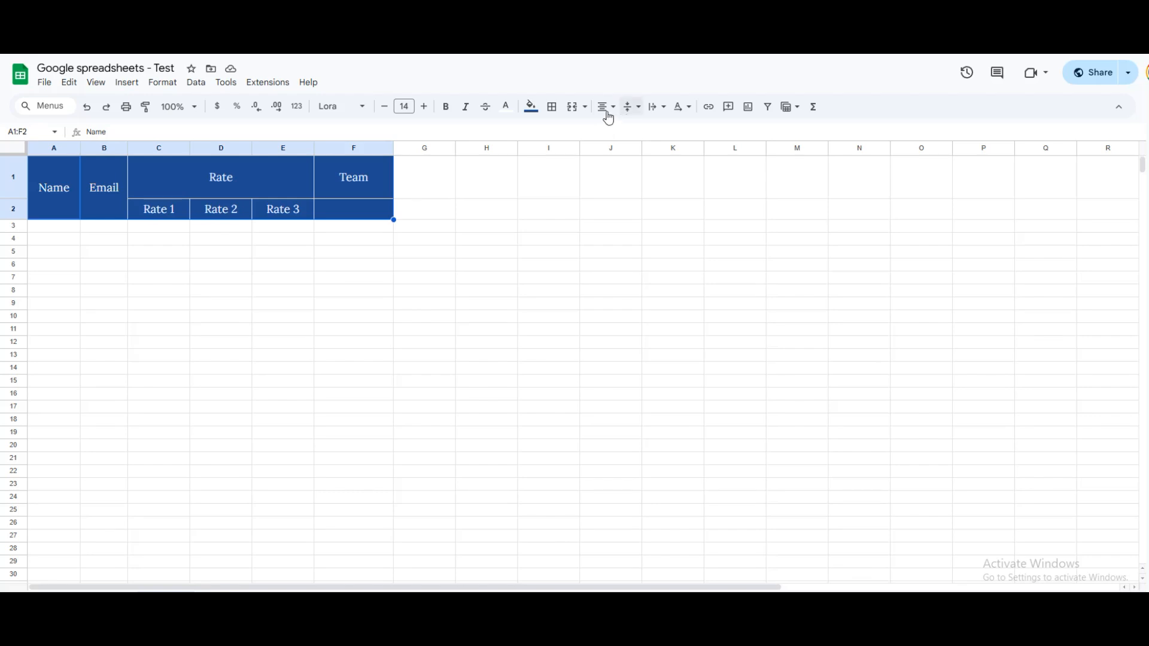
click(561, 112)
click(667, 152)
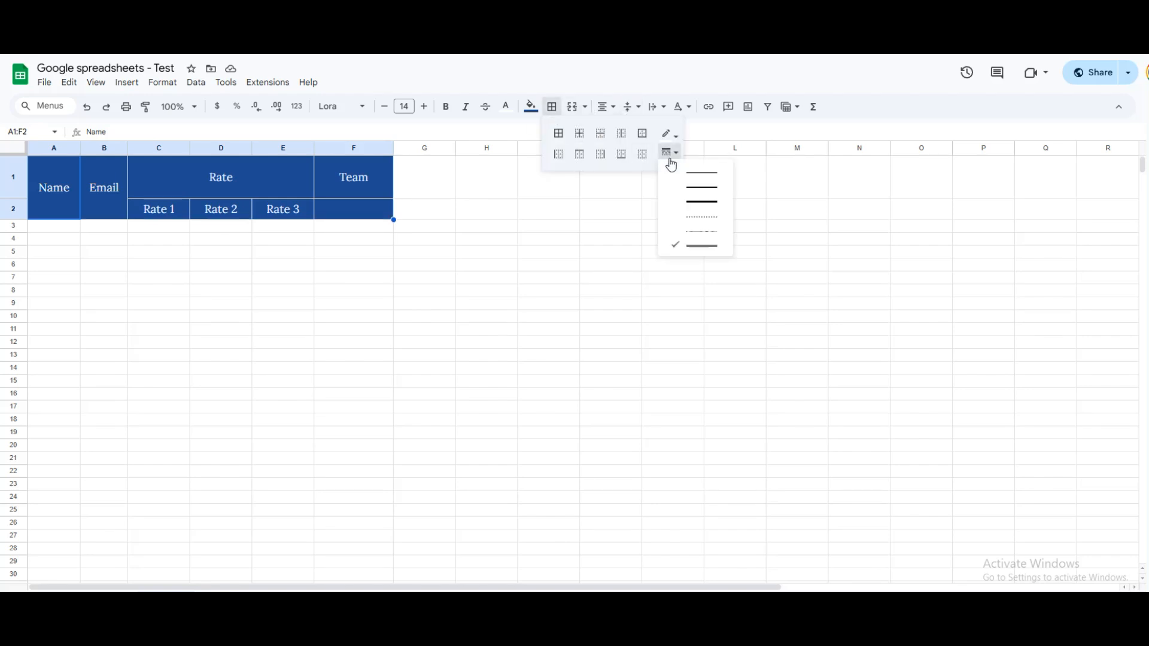
click(696, 233)
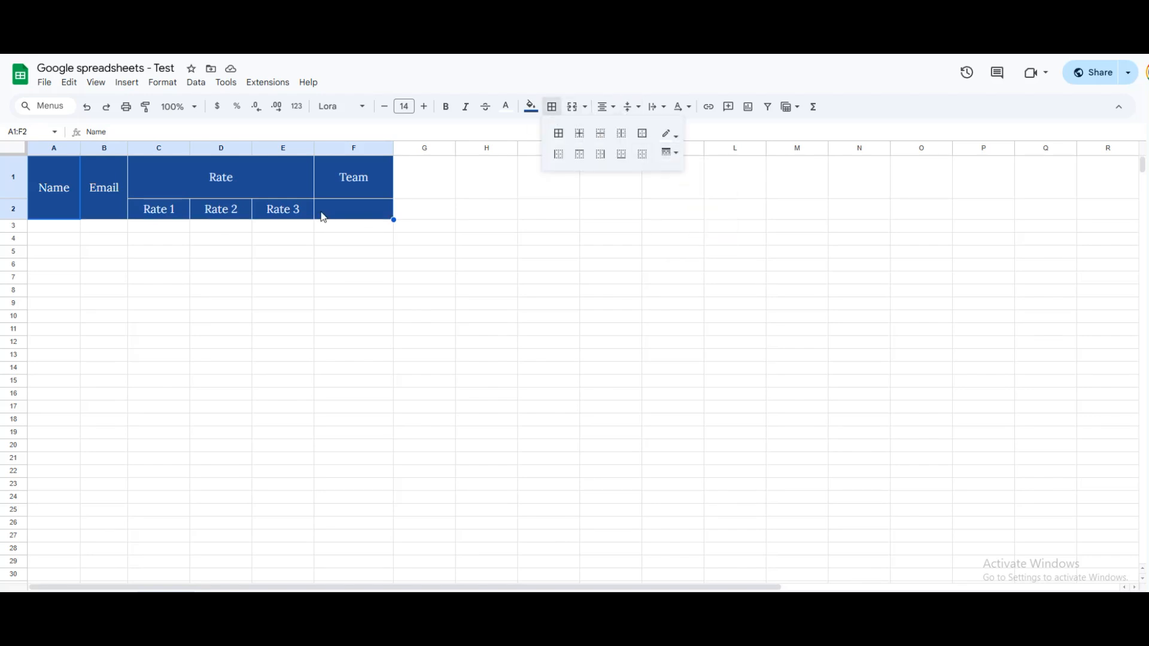
click(323, 216)
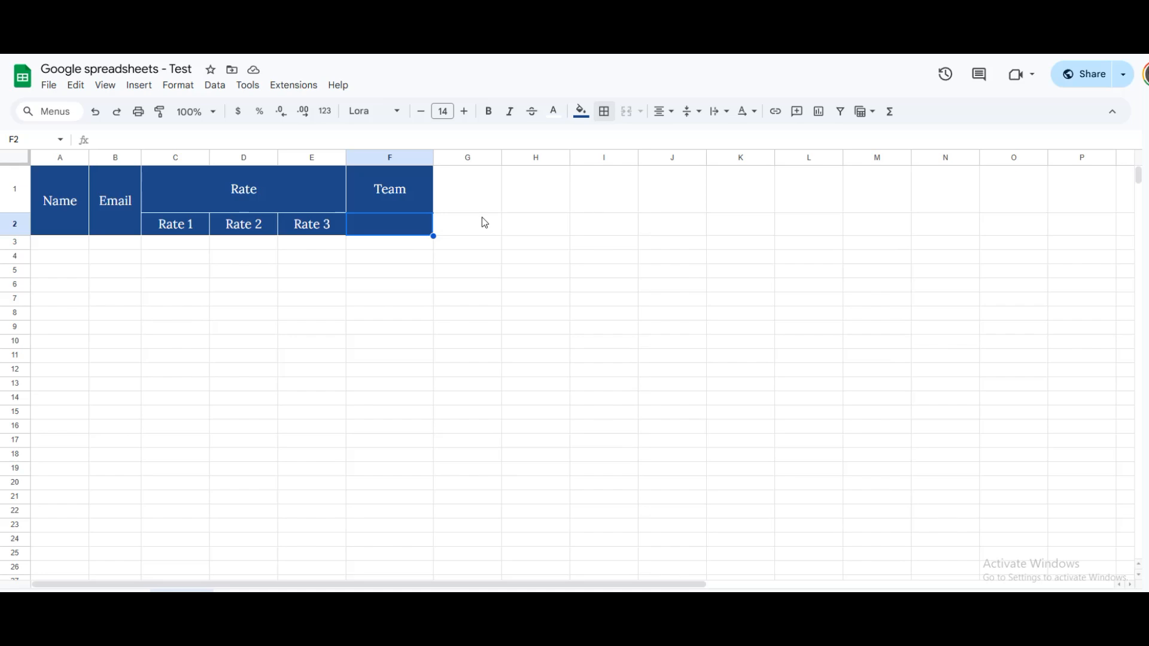
click(403, 274)
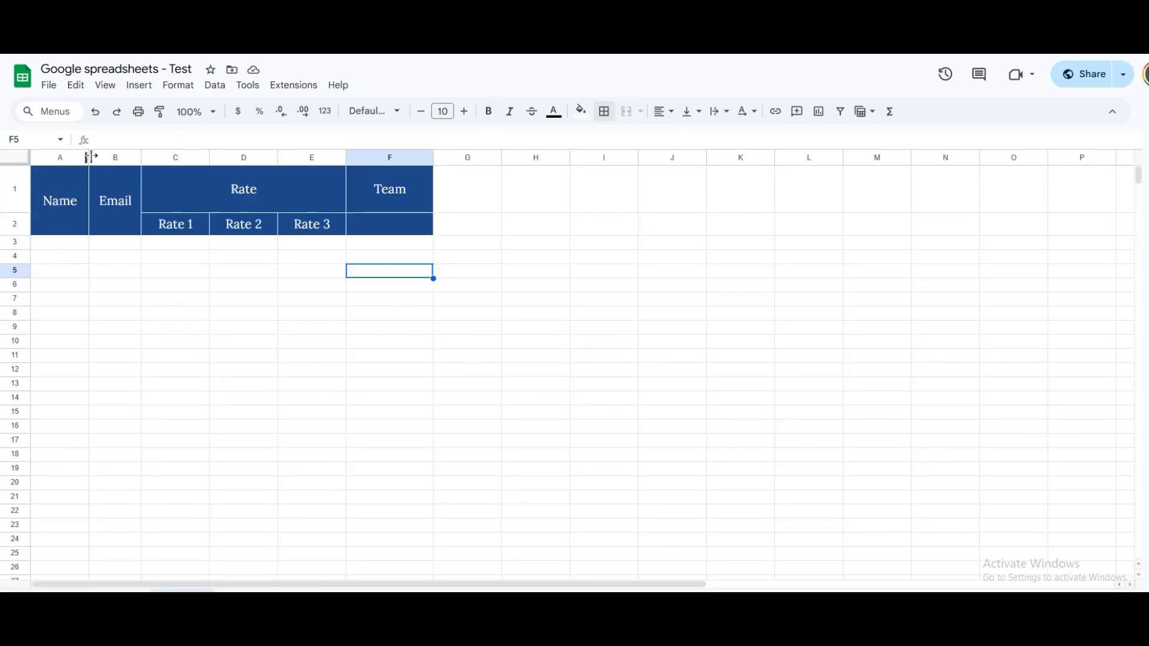
- Widen the Name column to more than three times its width and enter Name 1, Name 2 and Name 3 in A3:A5
drag(89, 158, 234, 158)
click(120, 247)
text(Name 1)
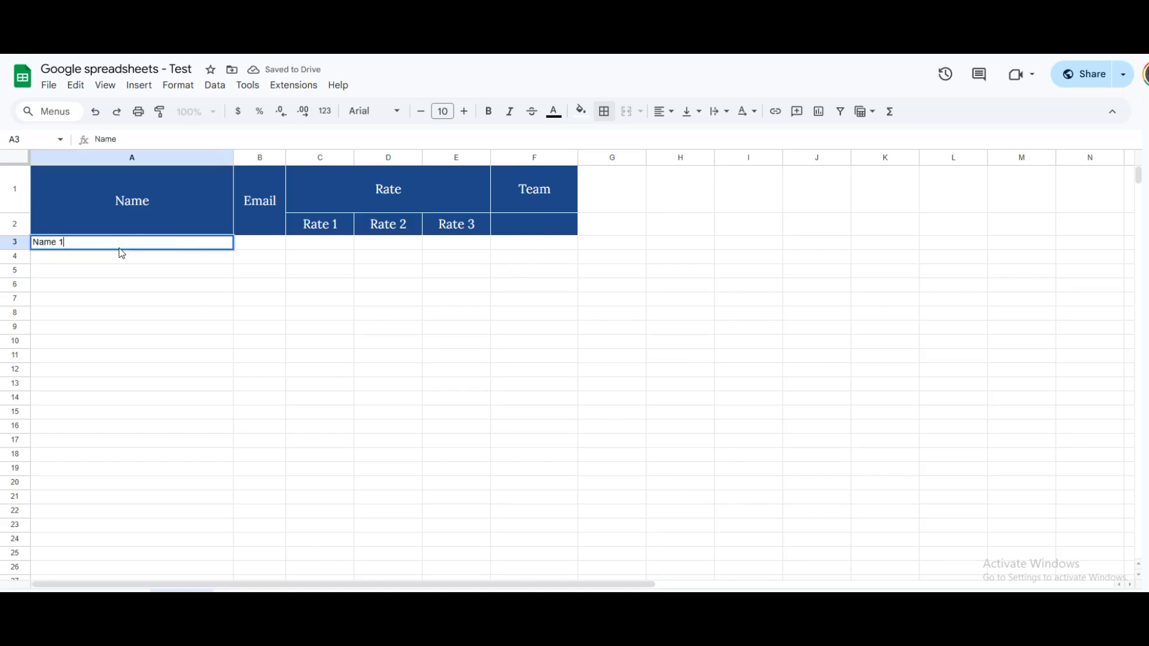
key(Return)
text(Name 2)
key(Return)
text(Name 3)
key(Return)
- Enter a test email address in B3 and widen the Email column slightly so the address fits
key(Right)
key(Up)
key(Up)
key(Up)
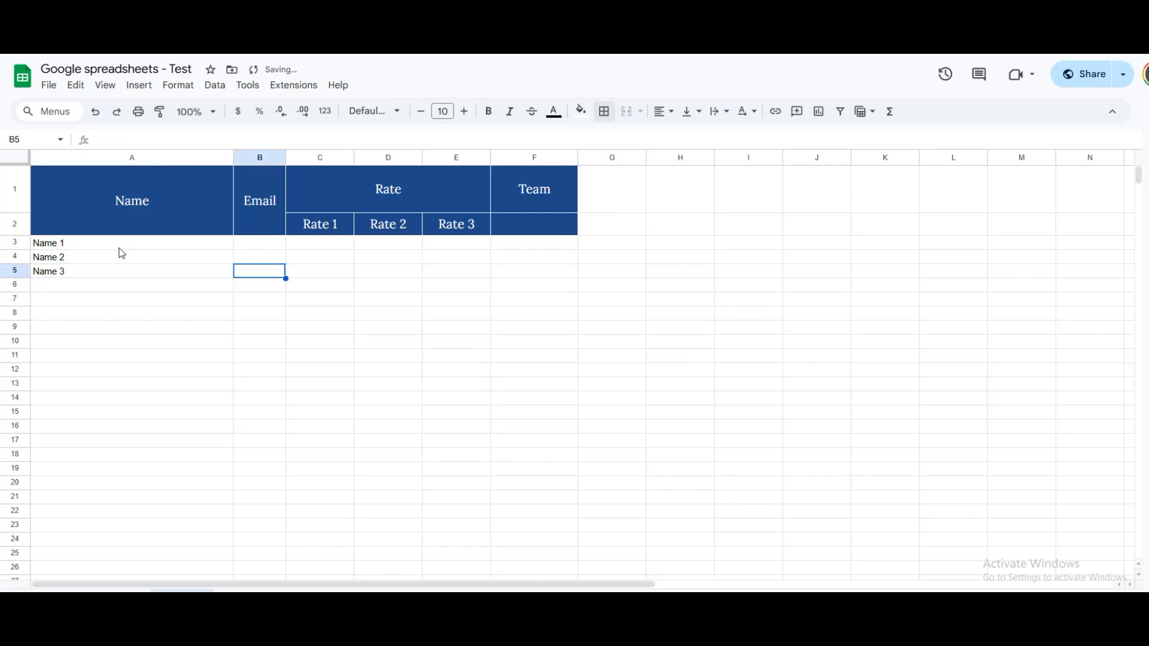
text(te)
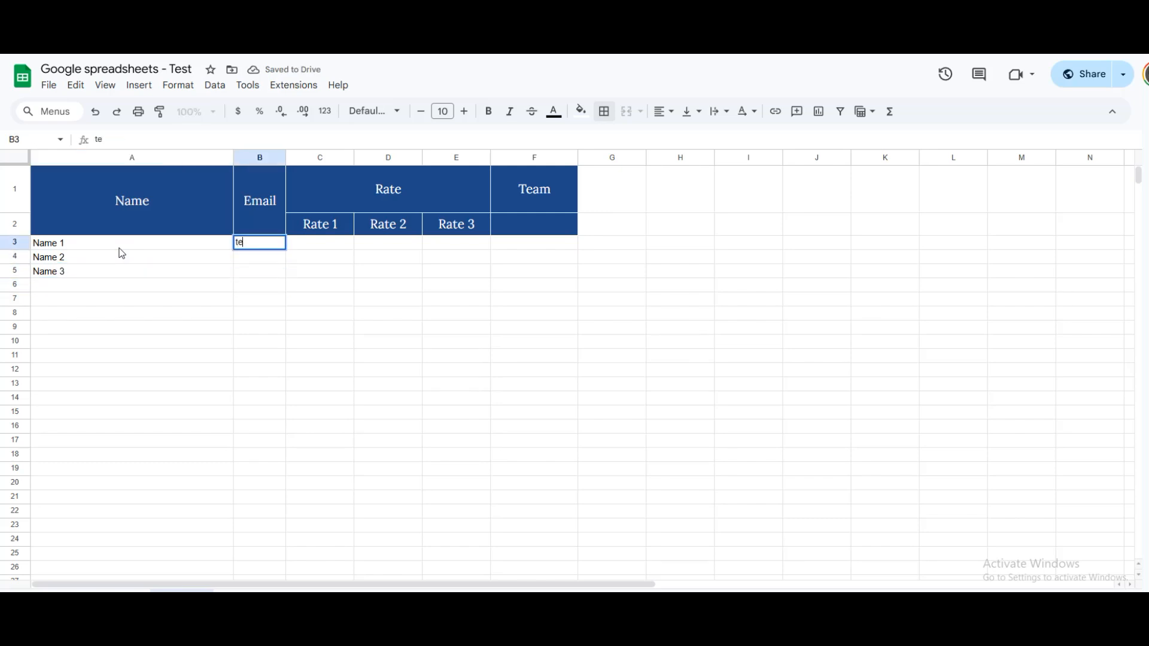
text(st@test.com)
key(Return)
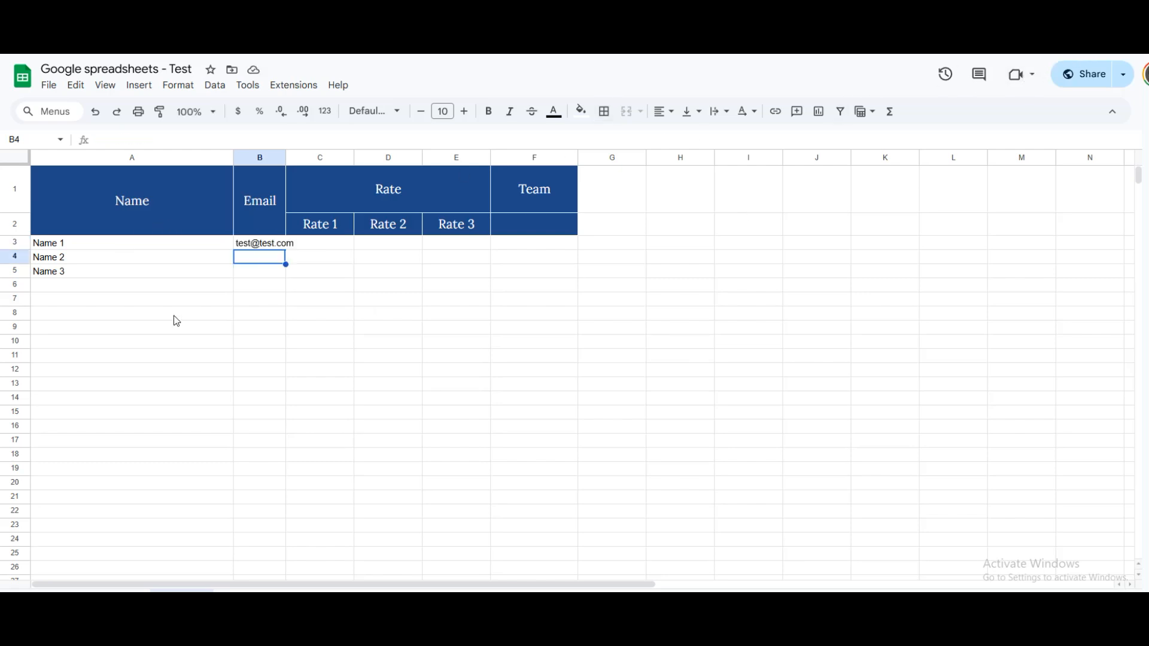
drag(286, 157, 300, 158)
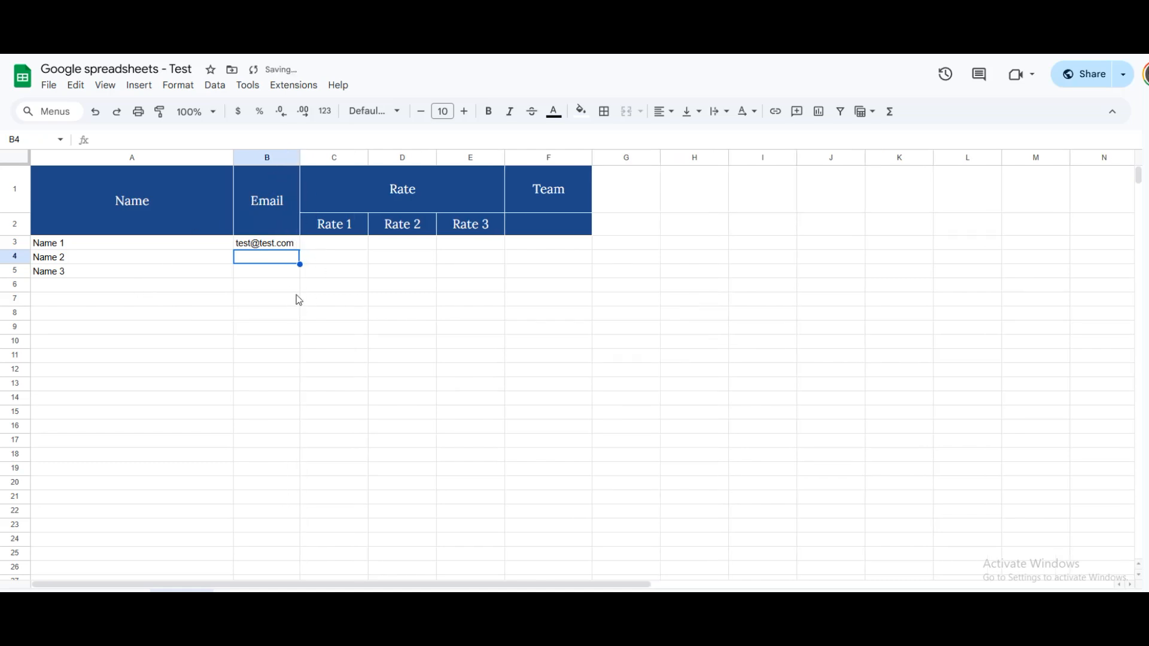
- Set the height of row 4 to 30 pixels
right_click(16, 257)
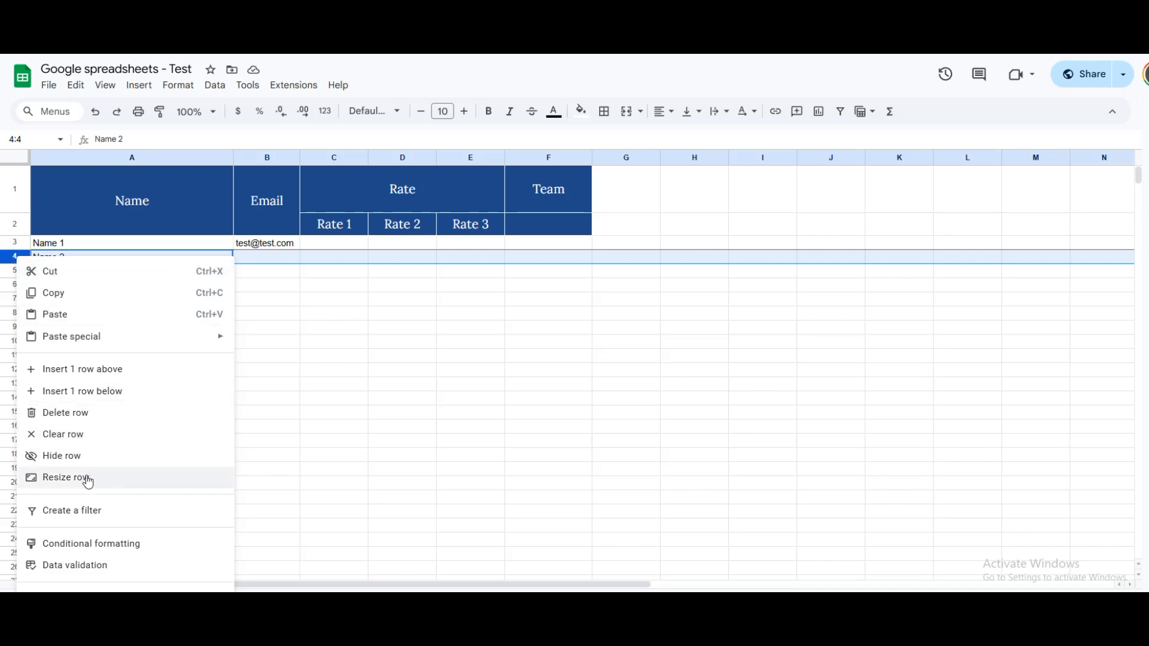
click(7, 262)
right_click(7, 263)
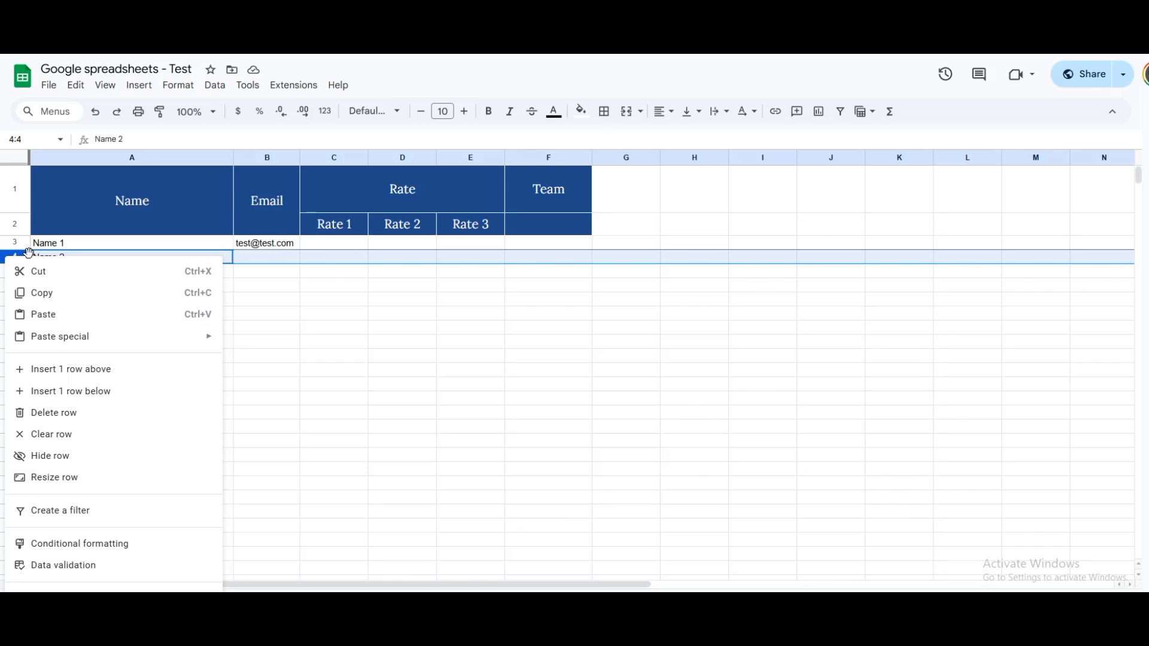
click(74, 477)
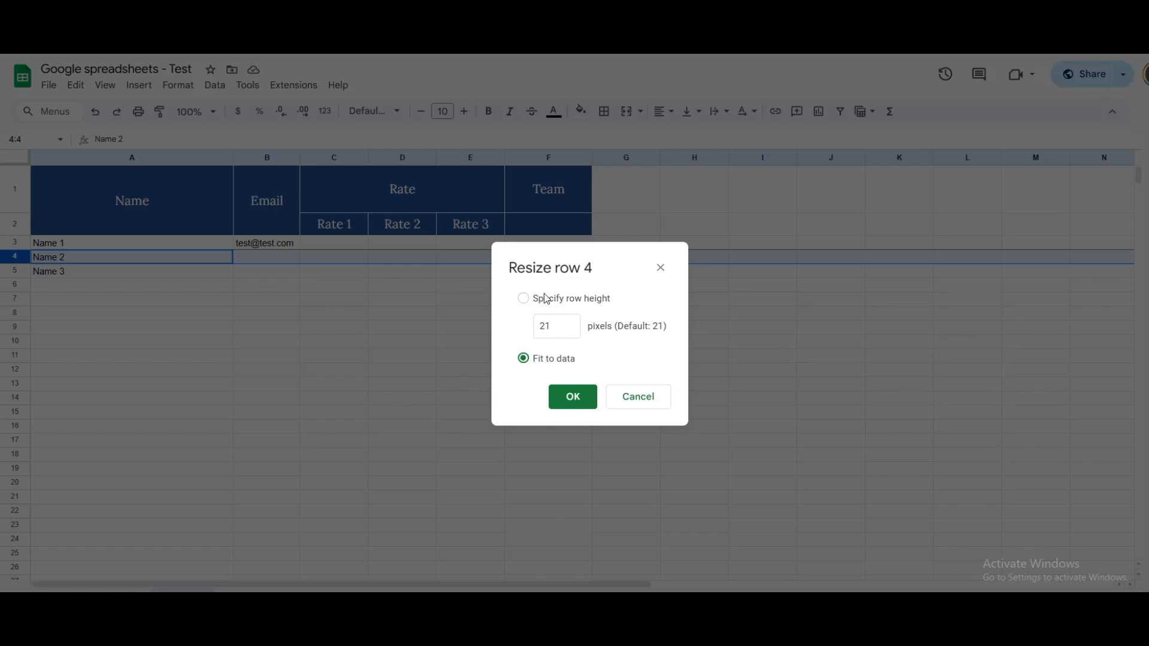
double_click(540, 329)
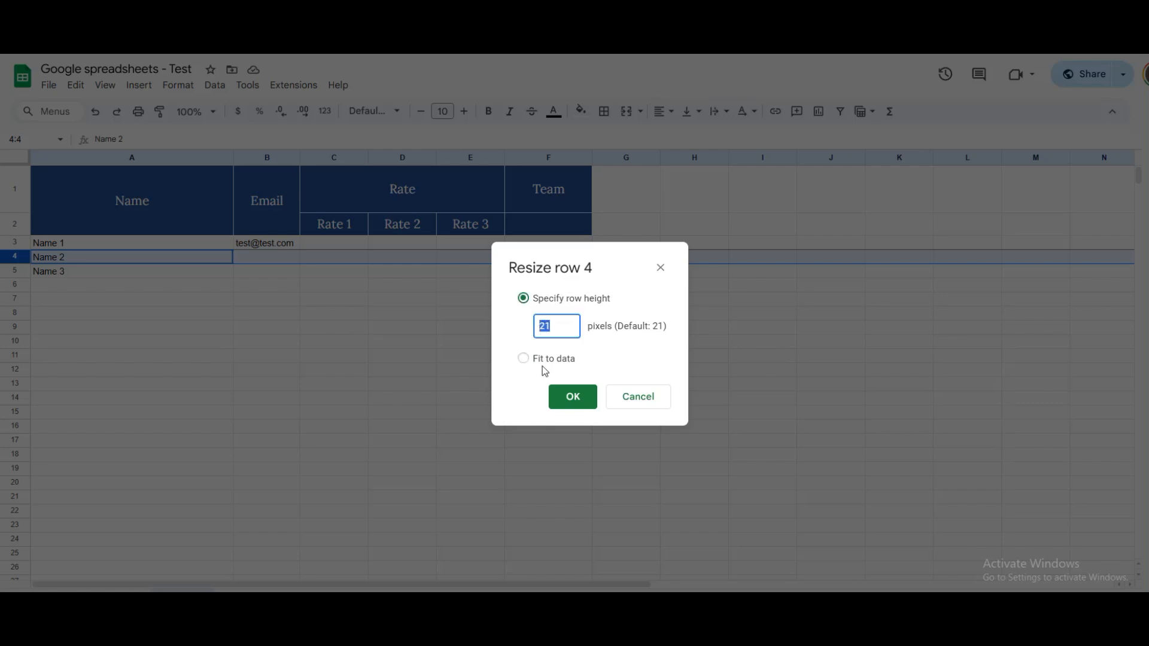
text(30)
click(571, 396)
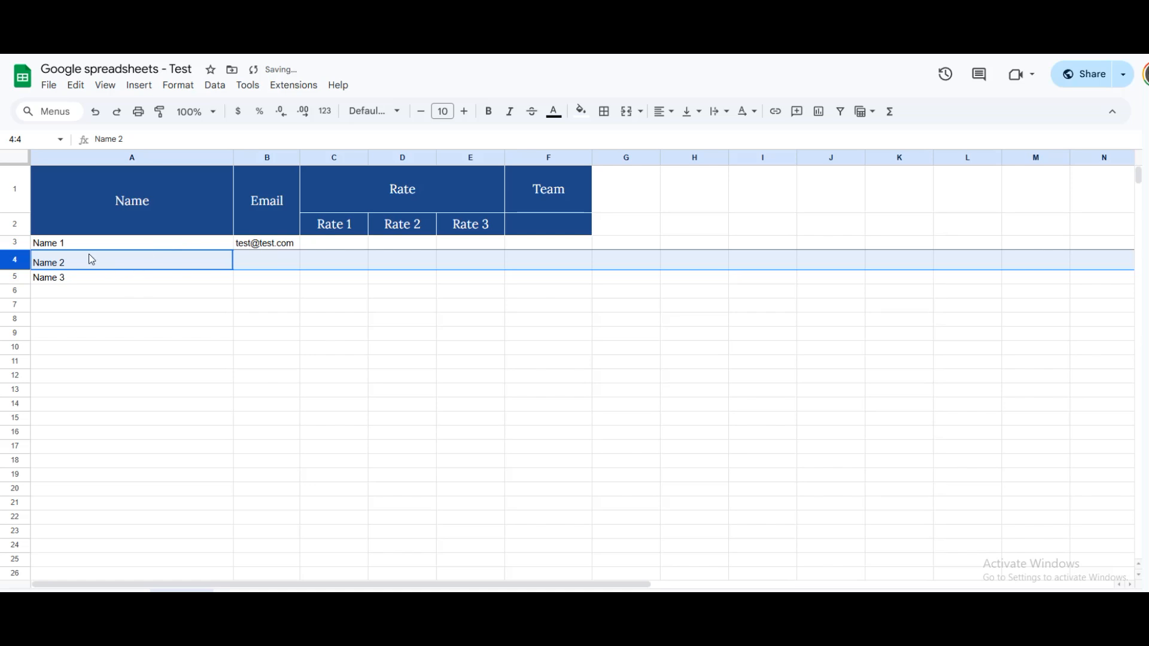
- Set the height of rows 3 to 20 to 30 pixels
drag(22, 244, 11, 494)
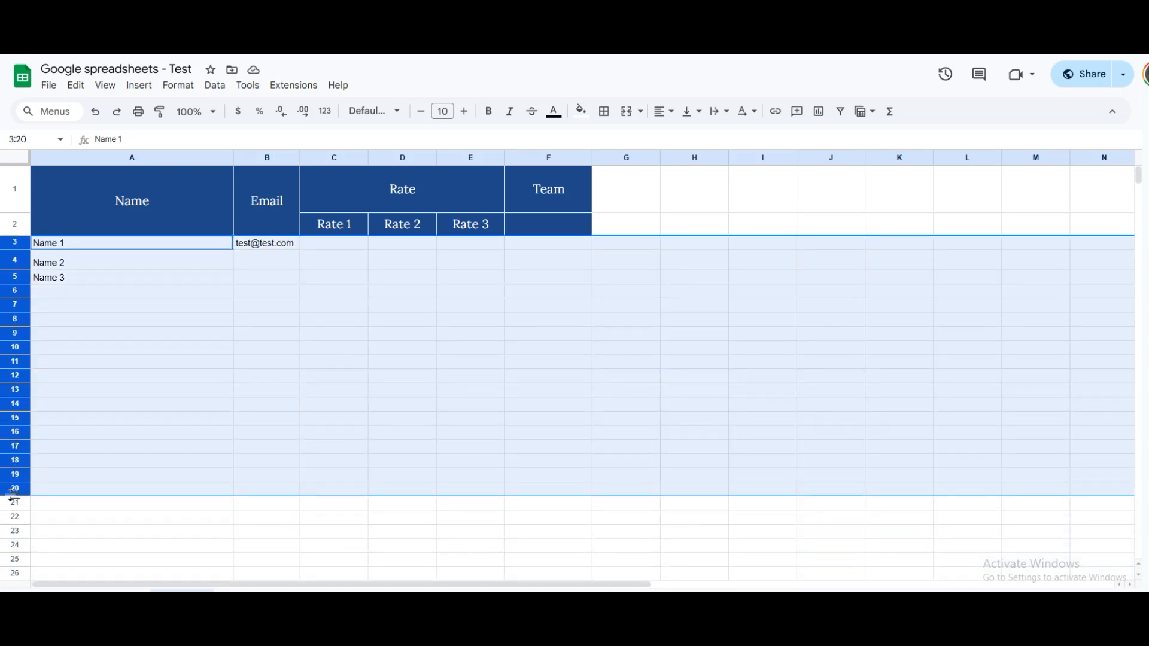
right_click(15, 482)
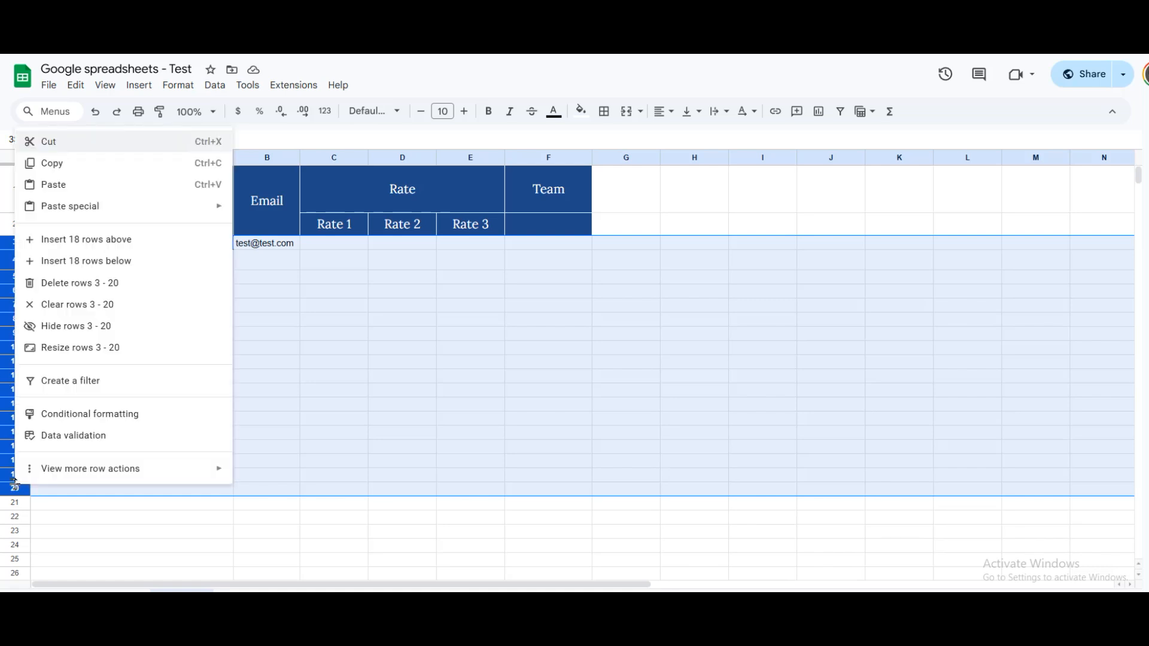
click(78, 348)
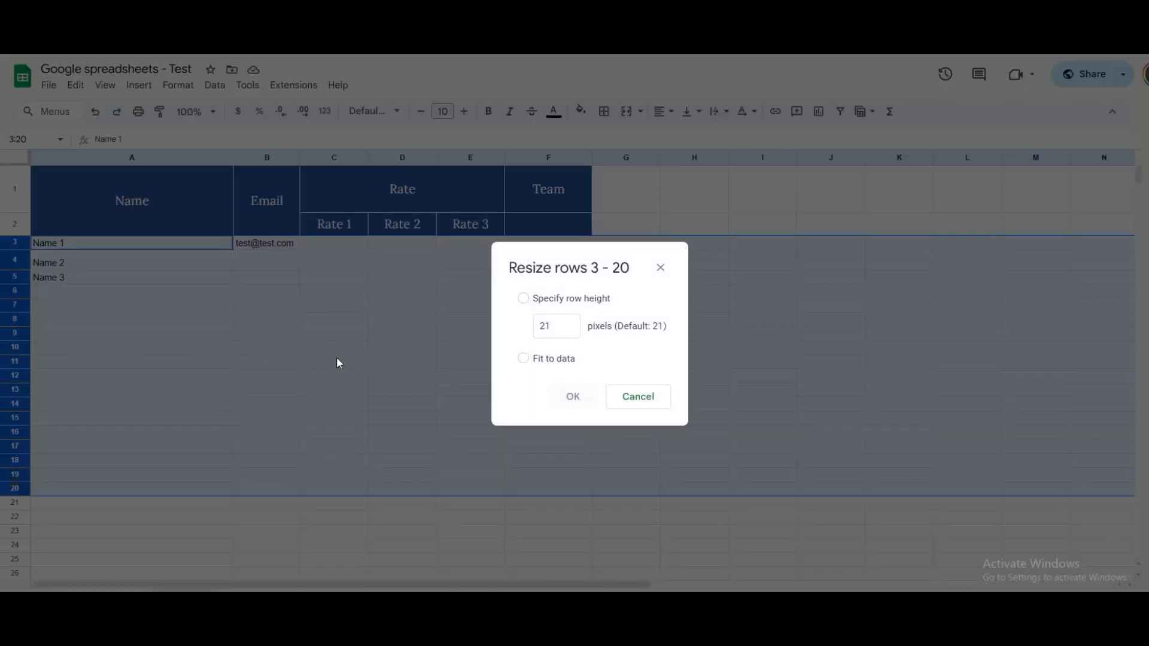
drag(551, 329, 534, 335)
text(30)
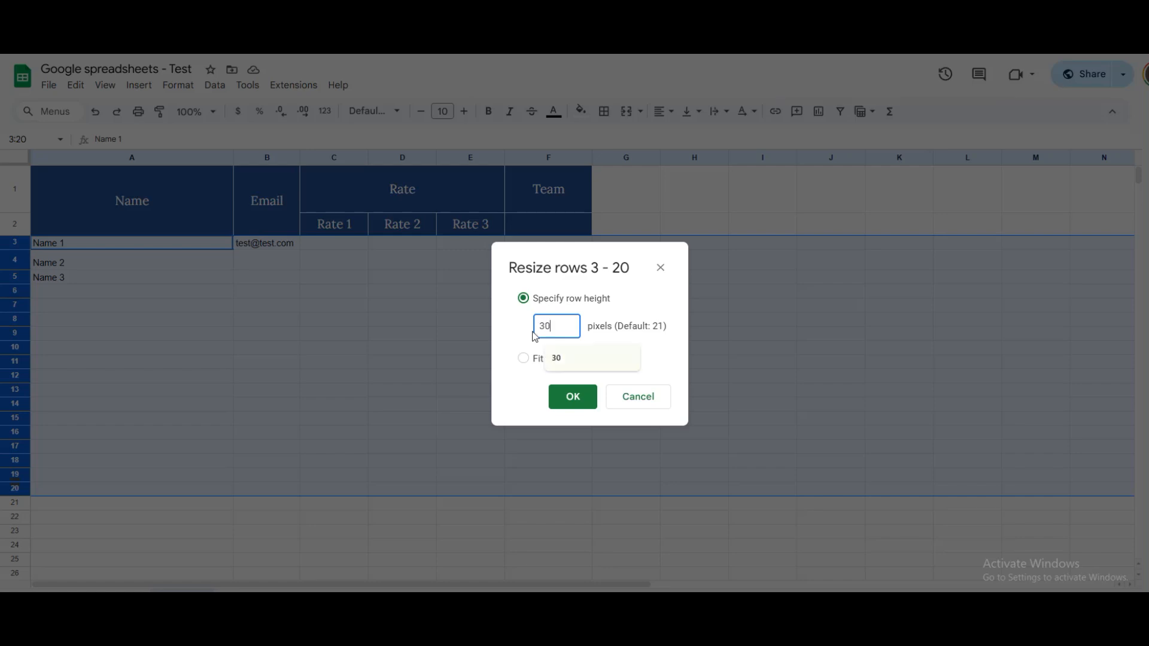
click(585, 402)
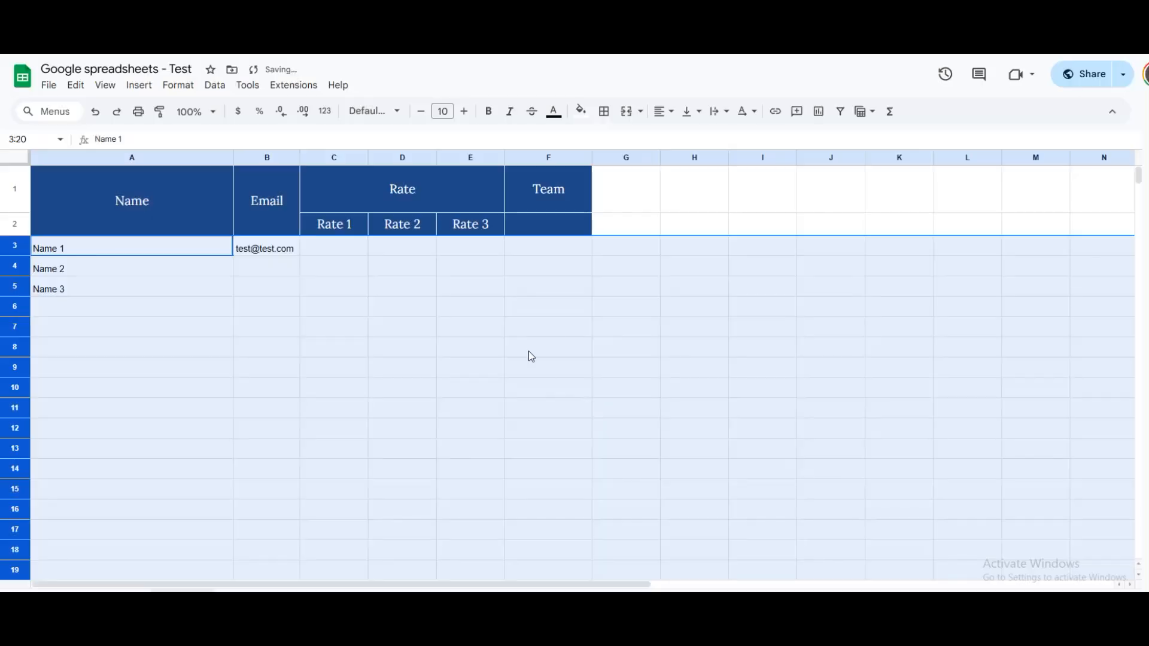
scroll(519, 347, down, 4)
scroll(519, 347, up, 3)
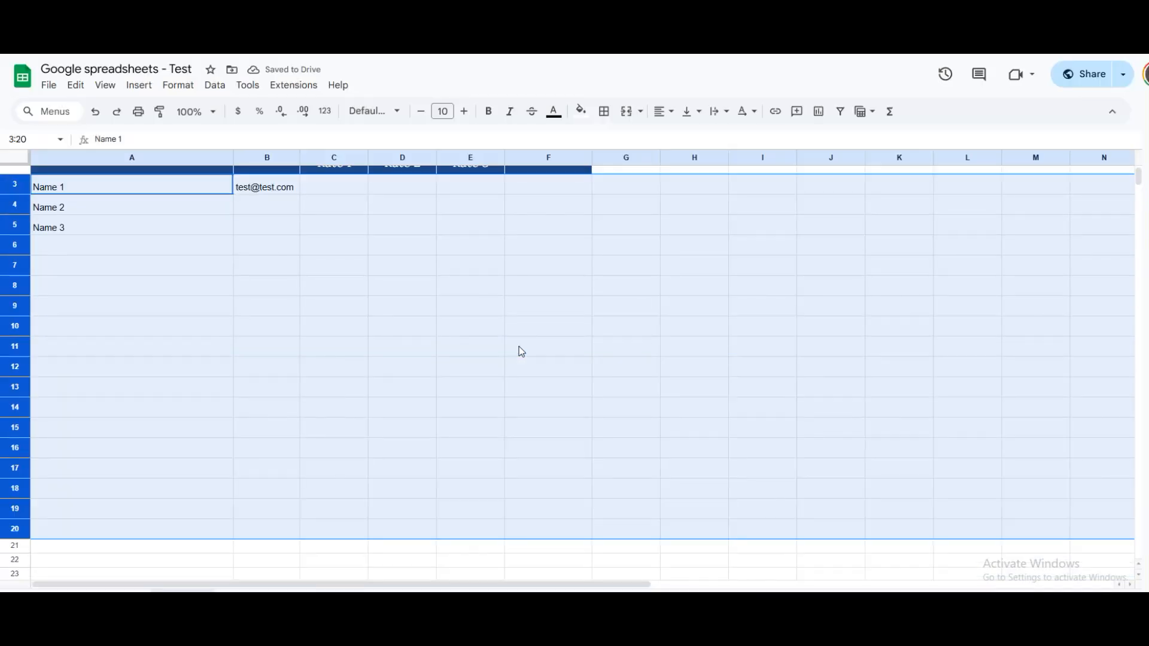
- Undo the row height changes and return to the header rows
key(ctrl+z)
click(390, 271)
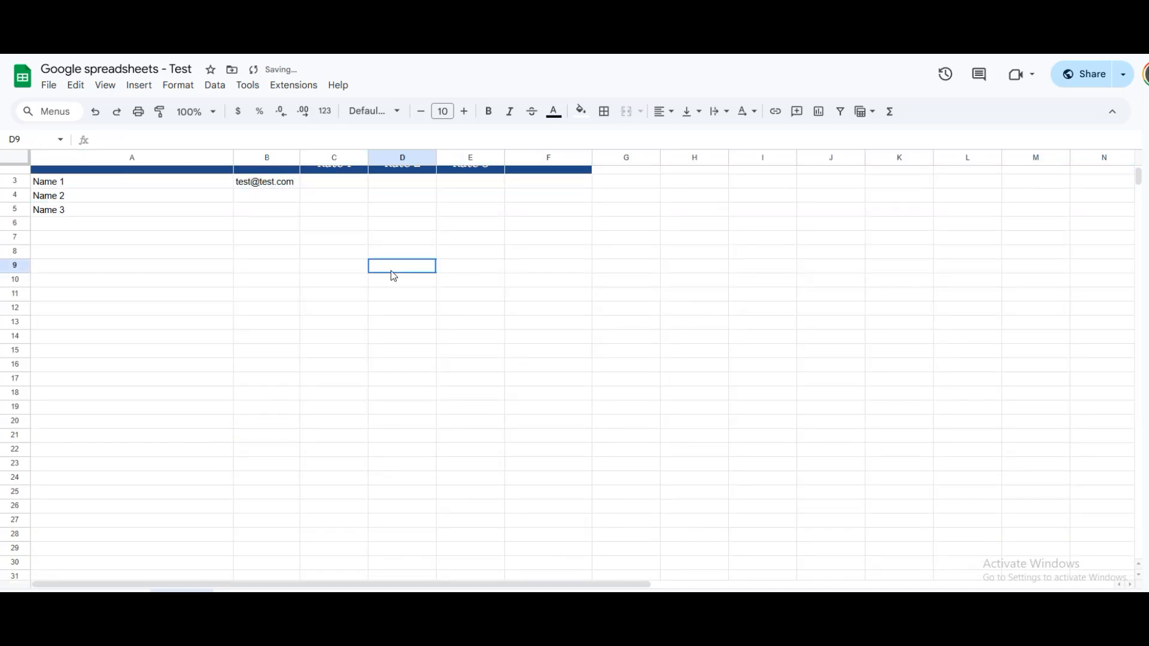
scroll(391, 271, up, 2)
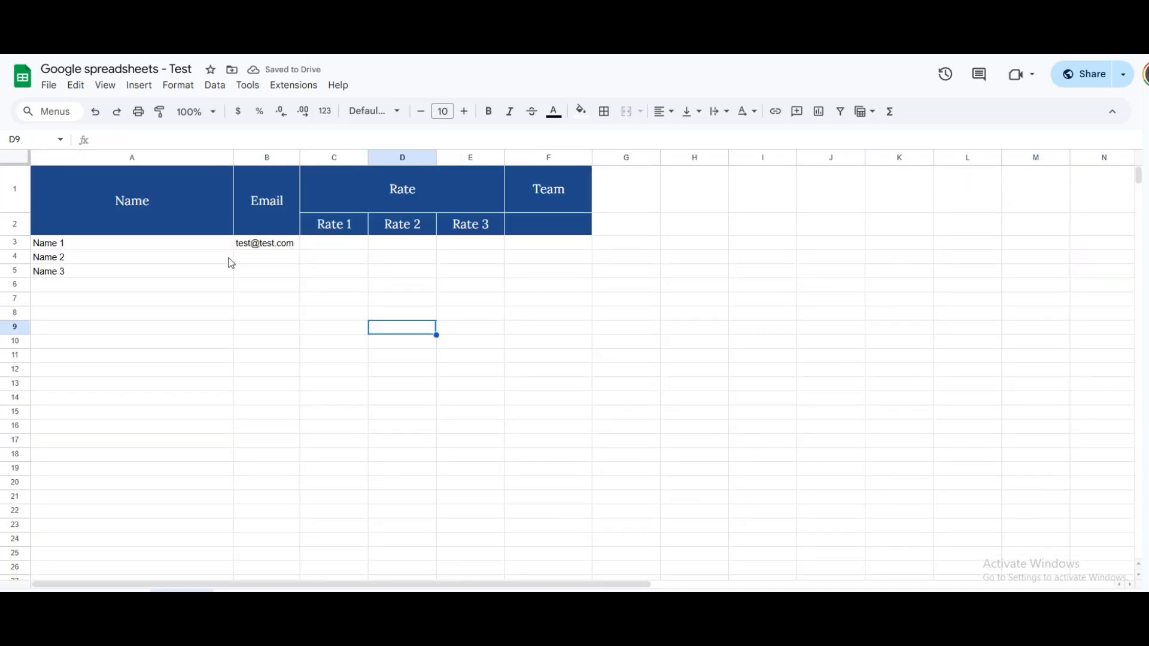
- Enter Name 4 in A6 and autofill the numbered name series from A3:A6 down to A16
click(119, 287)
text(Name 4)
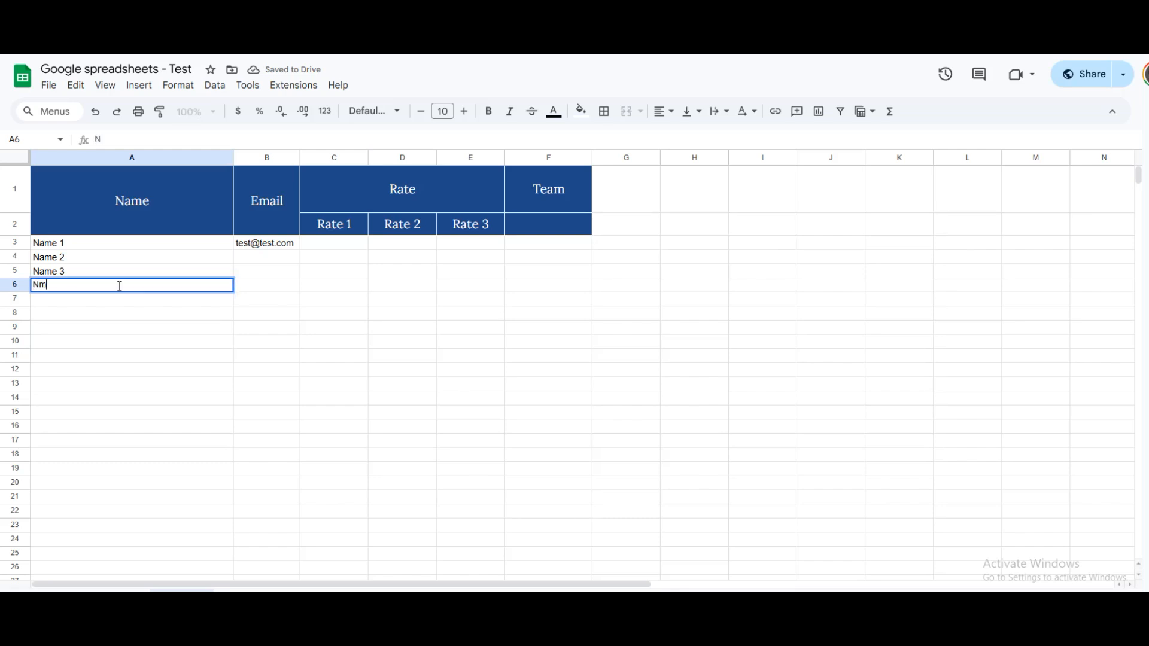
key(Return)
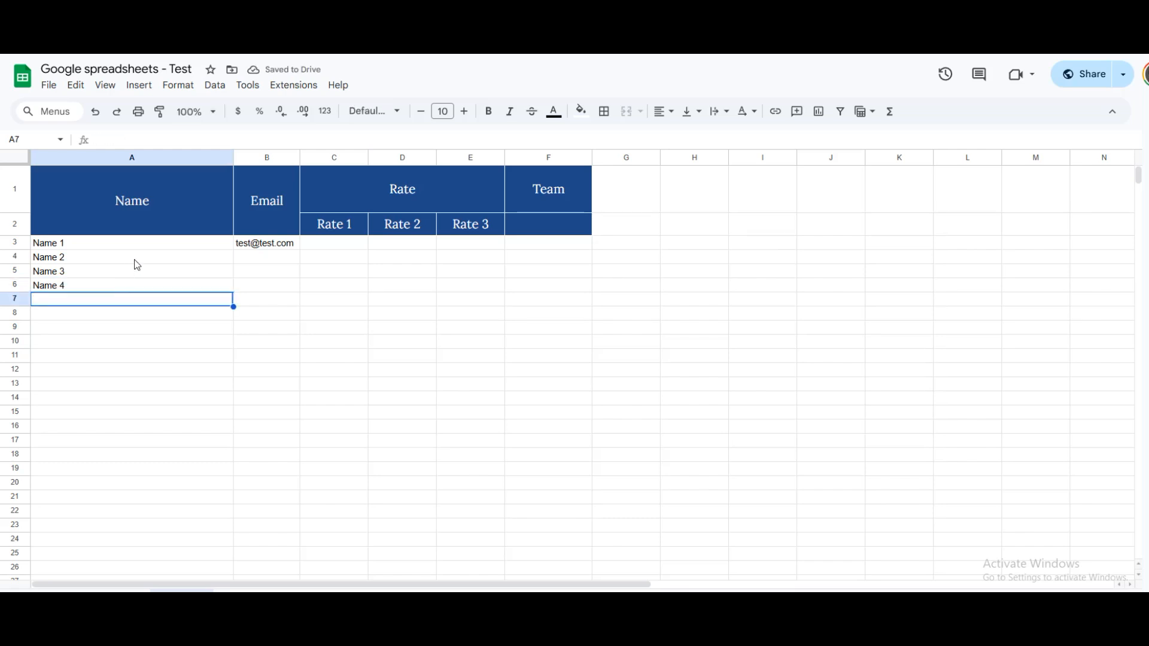
drag(140, 245, 133, 290)
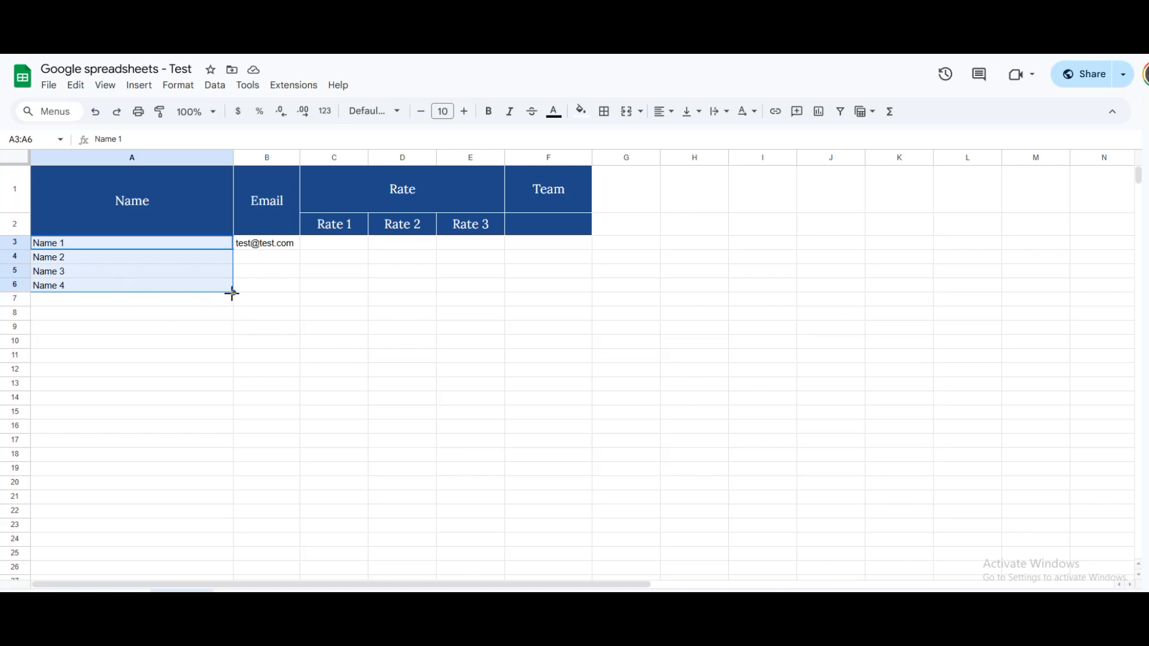
drag(146, 242, 145, 285)
drag(233, 292, 234, 429)
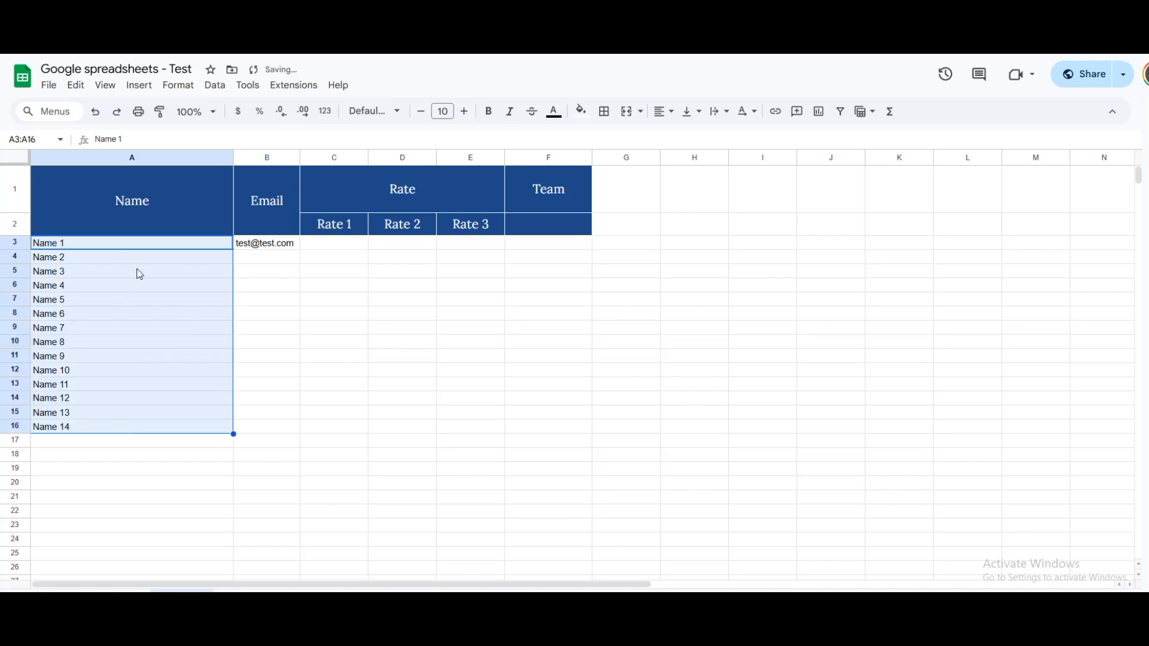
scroll(244, 311, down, 3)
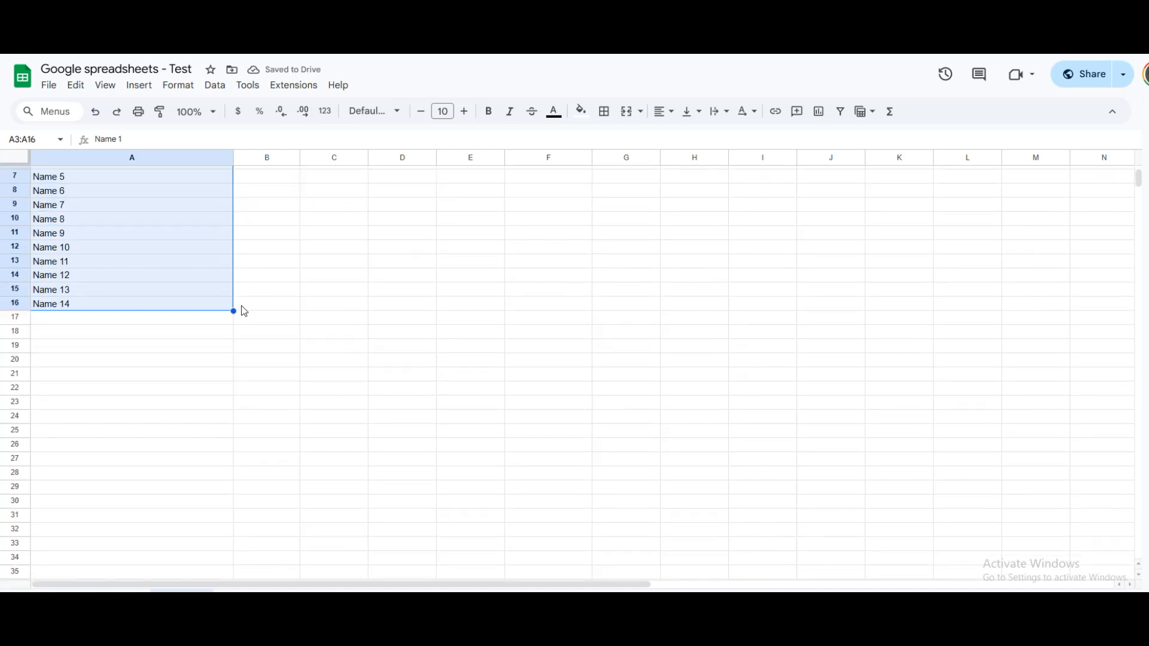
scroll(244, 311, up, 3)
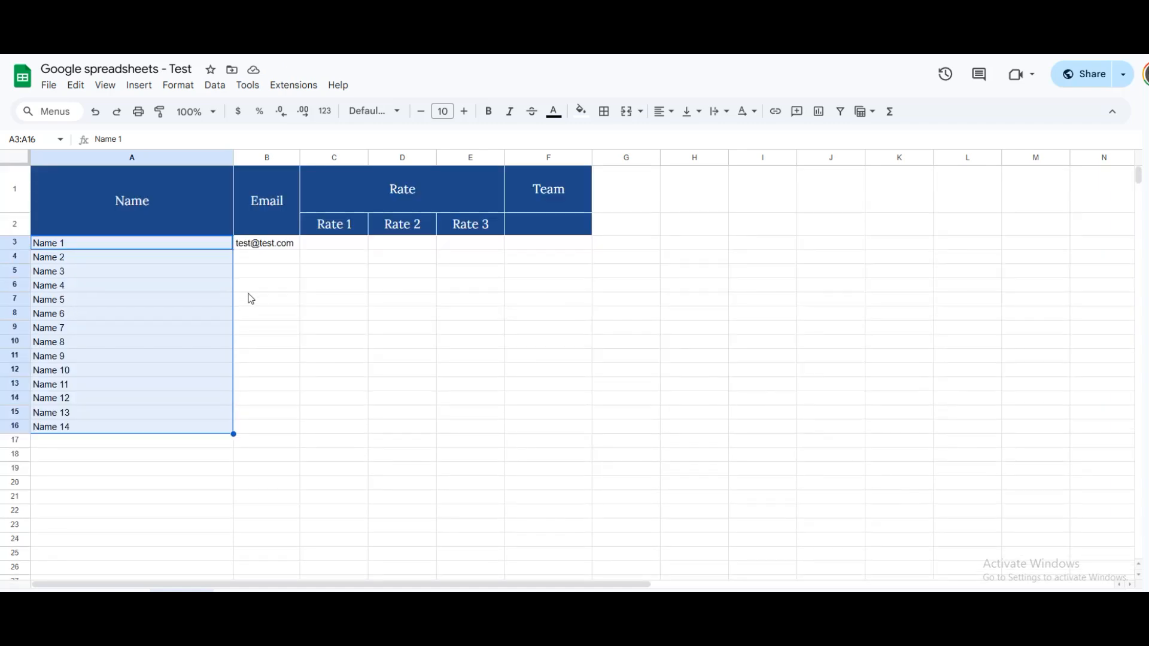
click(189, 246)
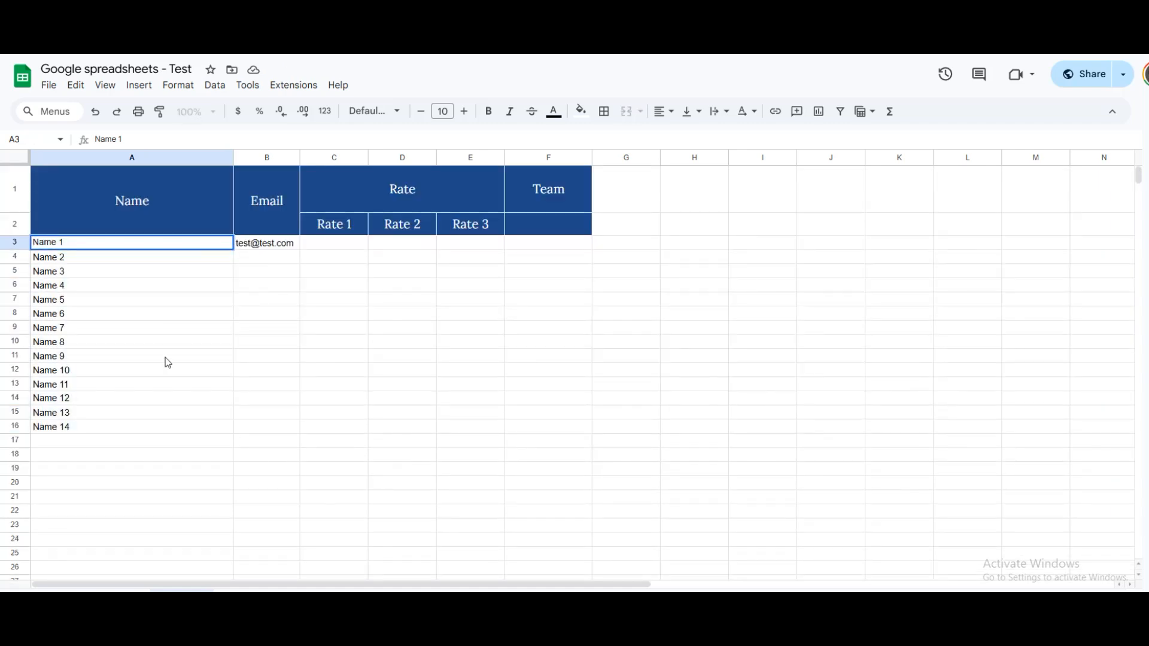
- Copy the test email address from B3 into B4:B6 and fill it down to B16
click(291, 245)
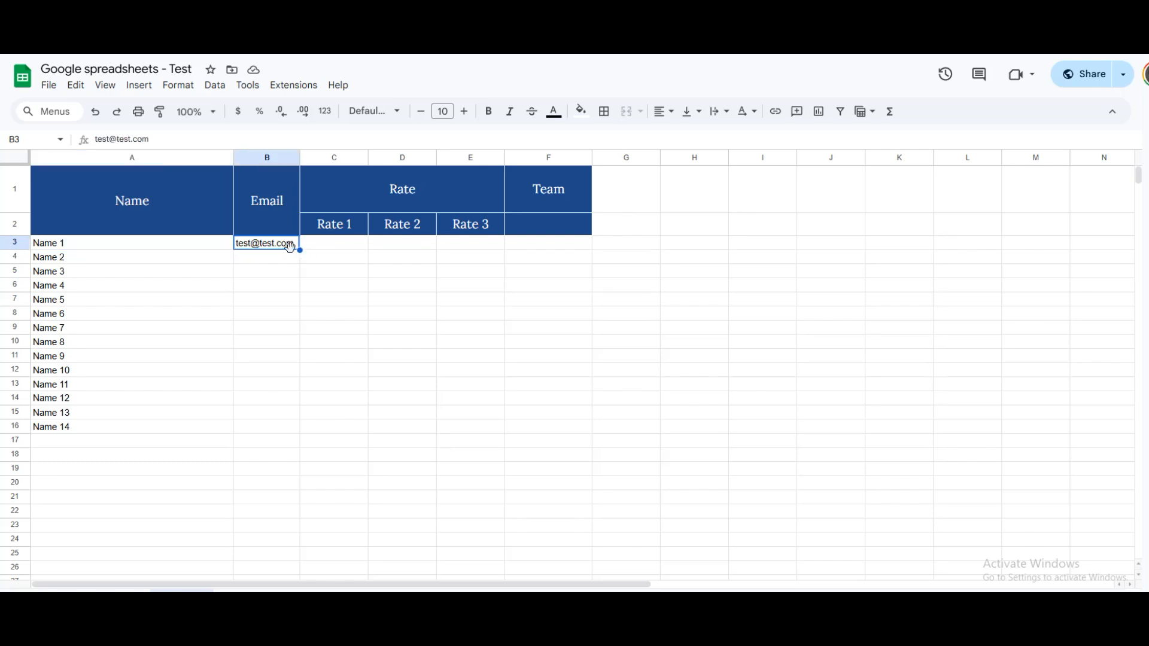
click(275, 261)
key(ctrl+v)
click(269, 271)
key(ctrl+v)
click(261, 286)
key(ctrl+v)
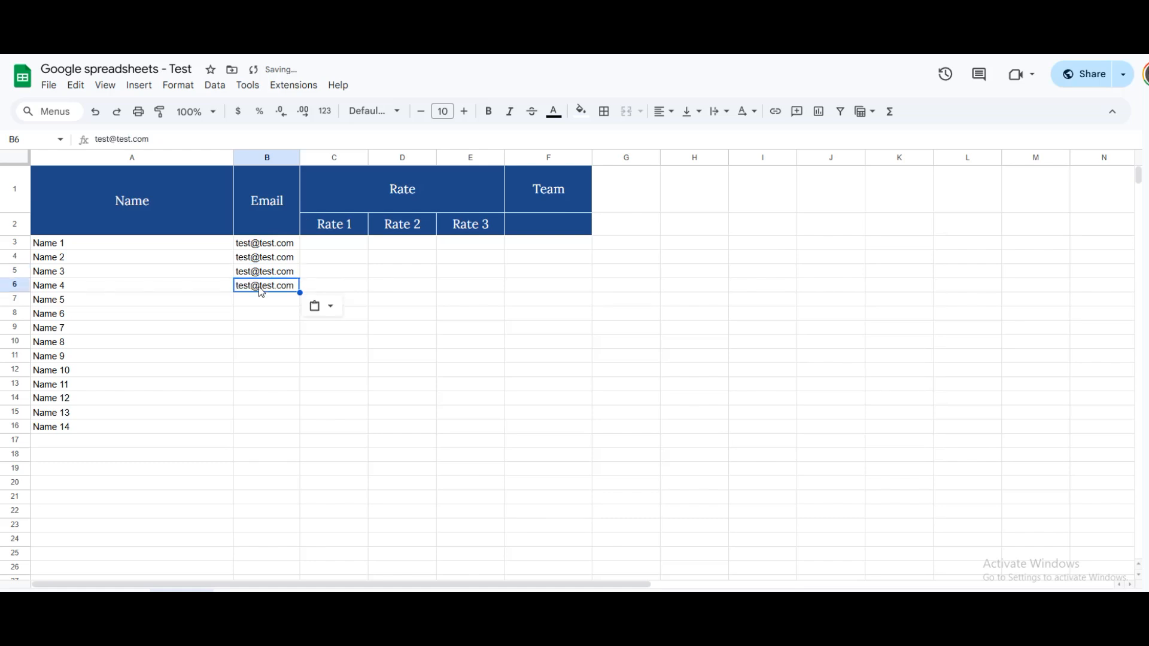
drag(300, 292, 293, 428)
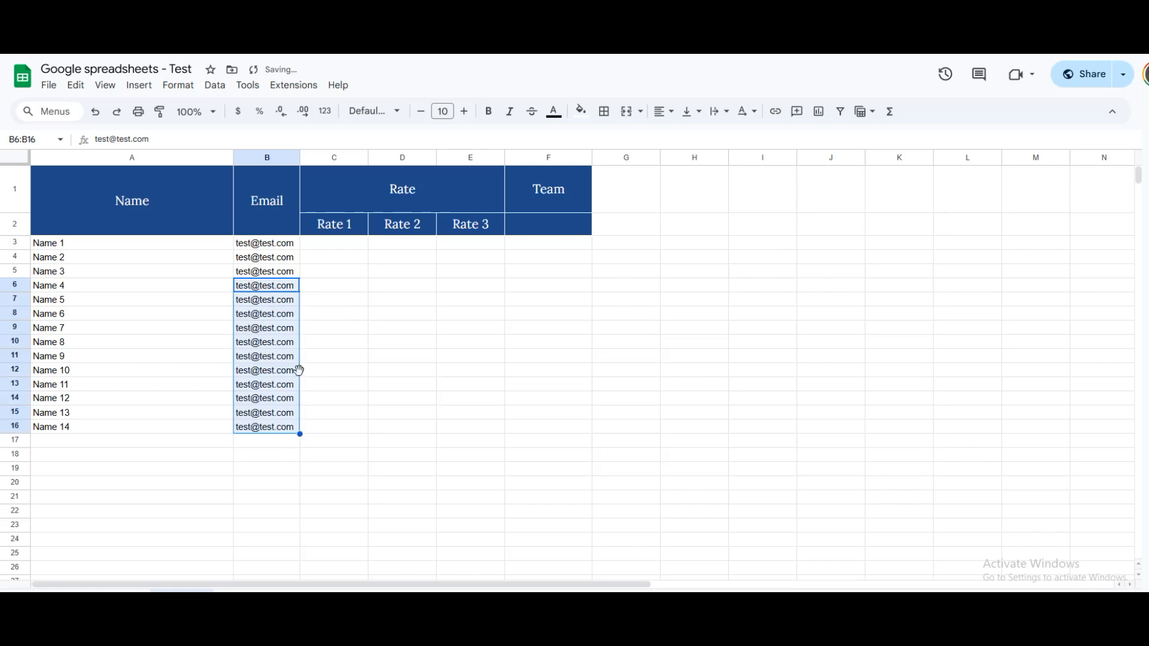
scroll(286, 312, down, 1)
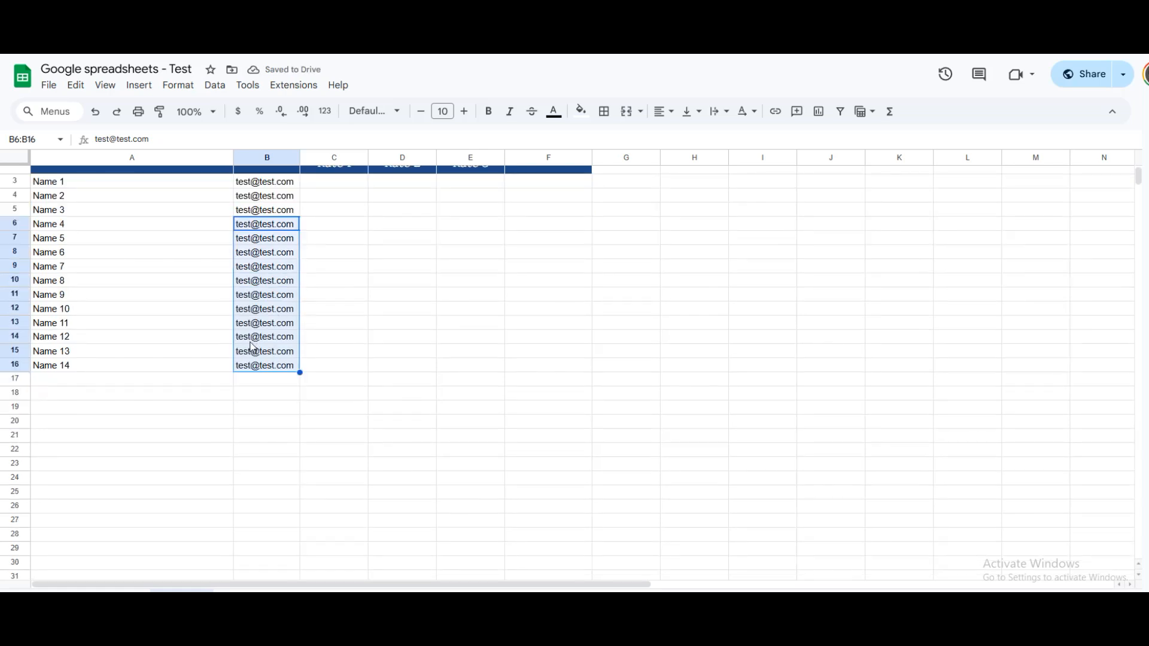
- Fill the name in A16 and the test email address in B16 down to row 20
click(163, 369)
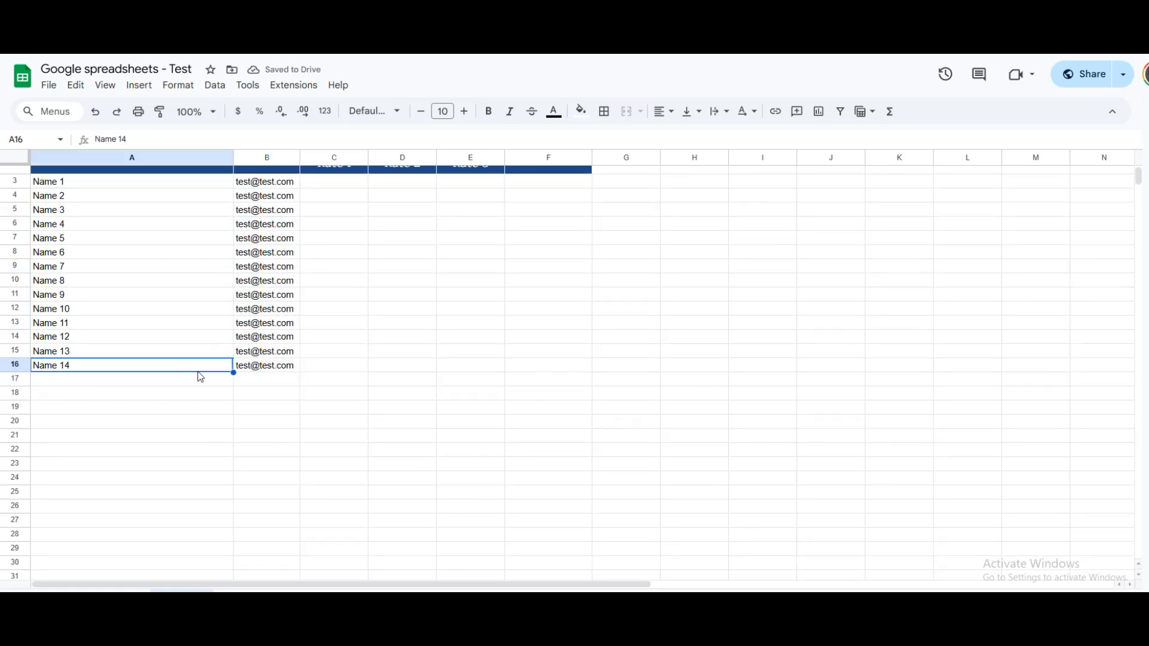
drag(233, 372, 233, 428)
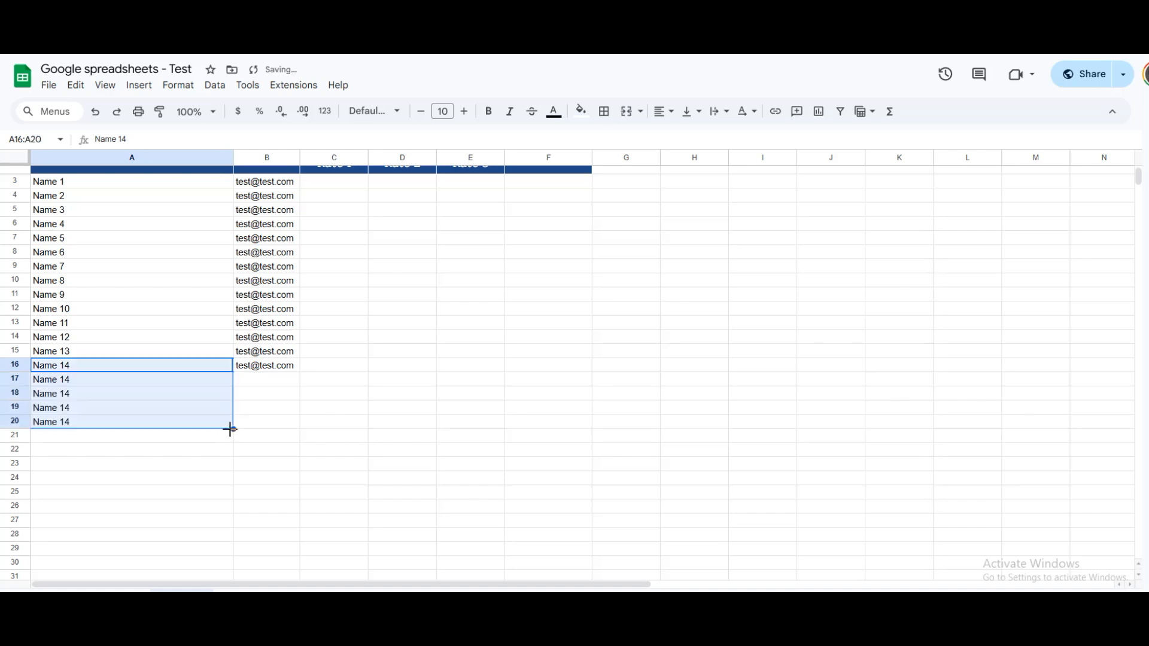
click(250, 368)
drag(300, 372, 297, 425)
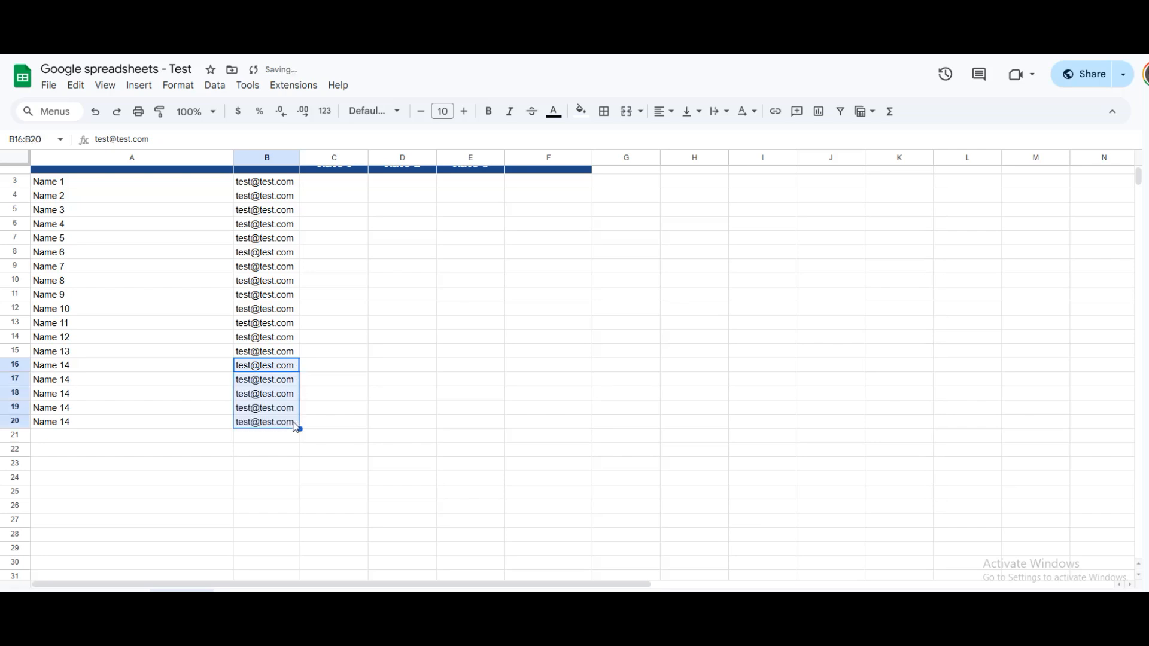
scroll(142, 393, up, 2)
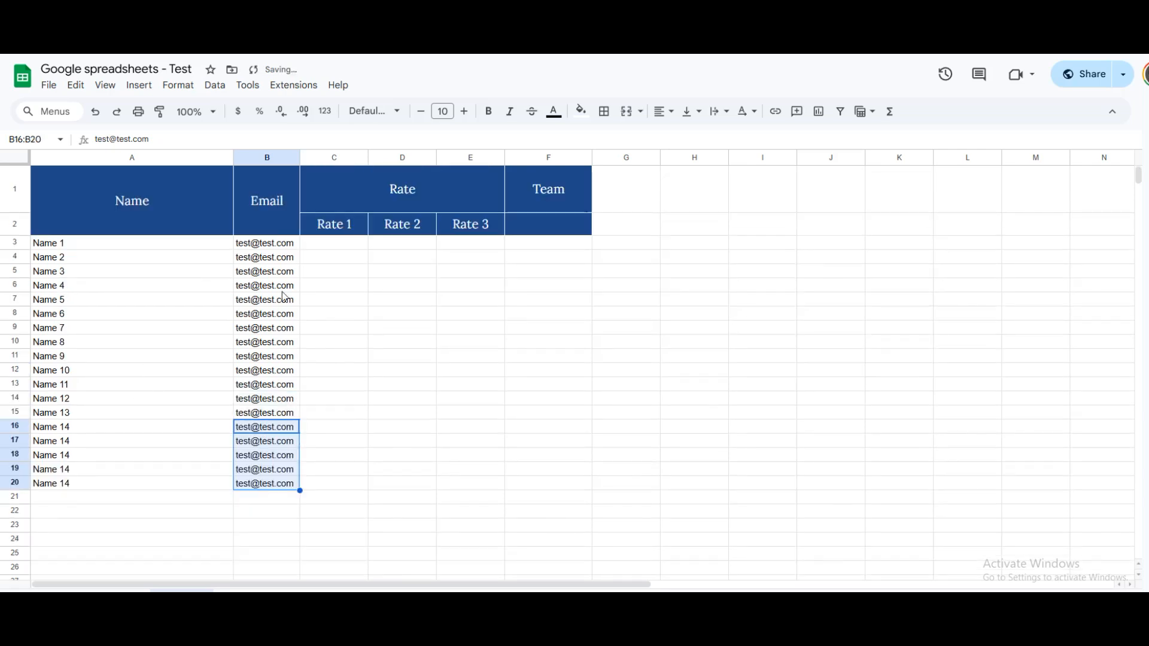
- Try autofilling weekdays from Monday in F3 down to F9, and clear the filled cells
click(551, 253)
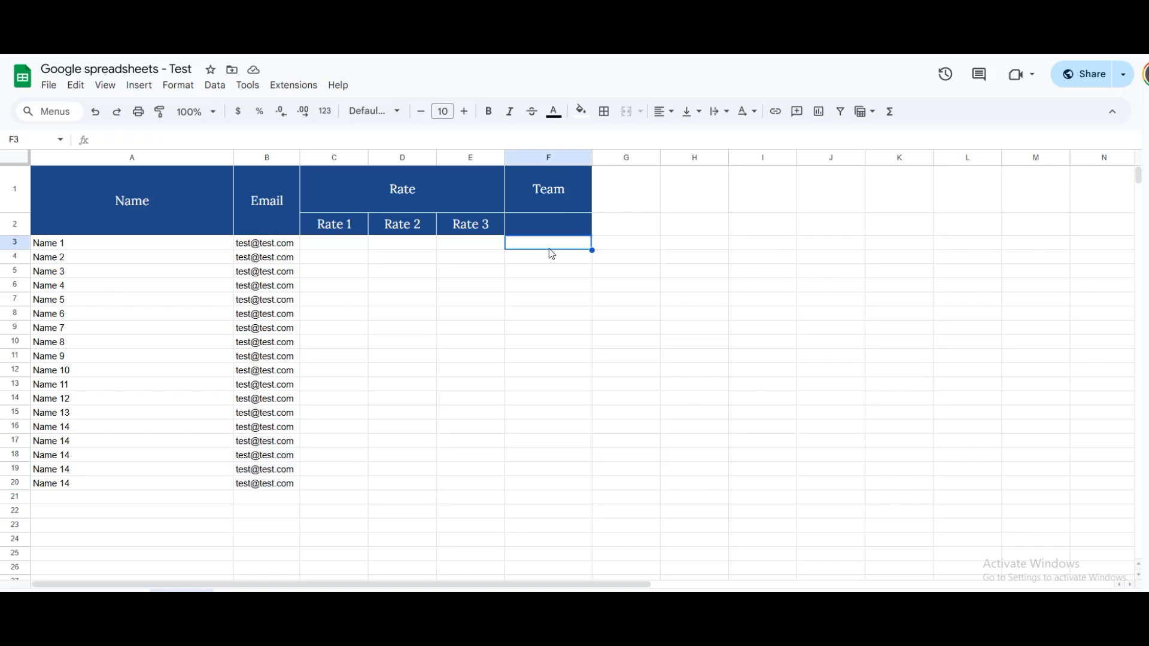
text(Mond)
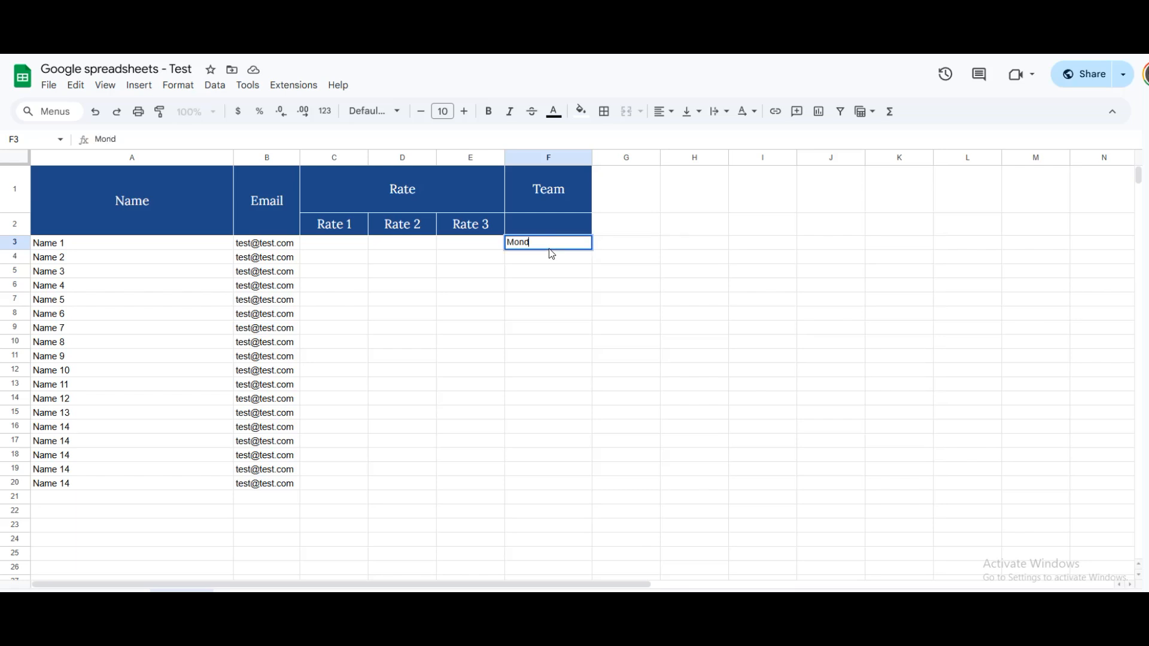
text(ay)
key(Return)
key(Up)
key(Up)
click(568, 247)
drag(591, 248, 586, 334)
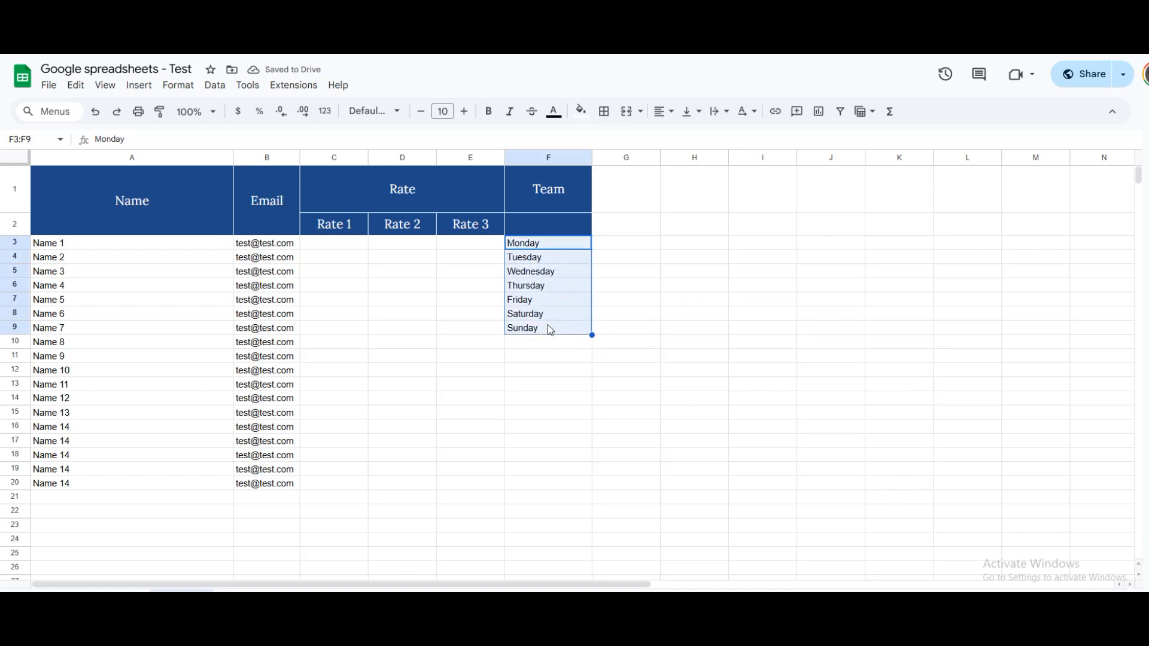
key(Delete)
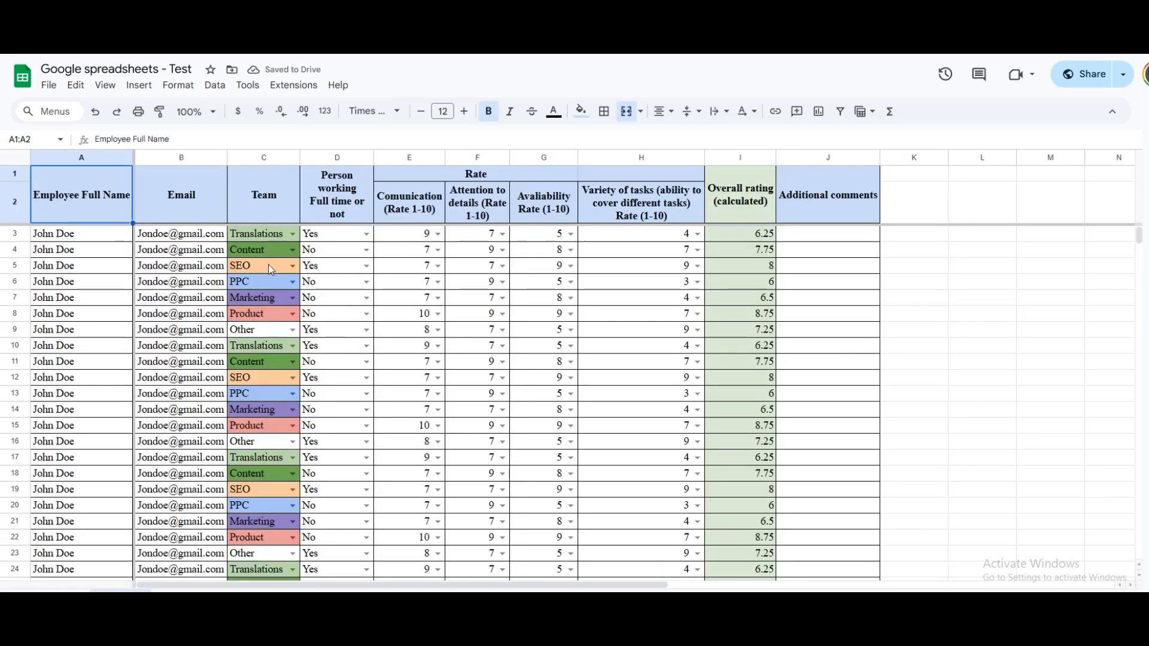
- Examine the Team dropdown options in C3 of the employee rating sheet, and return to the practice sheet
click(293, 233)
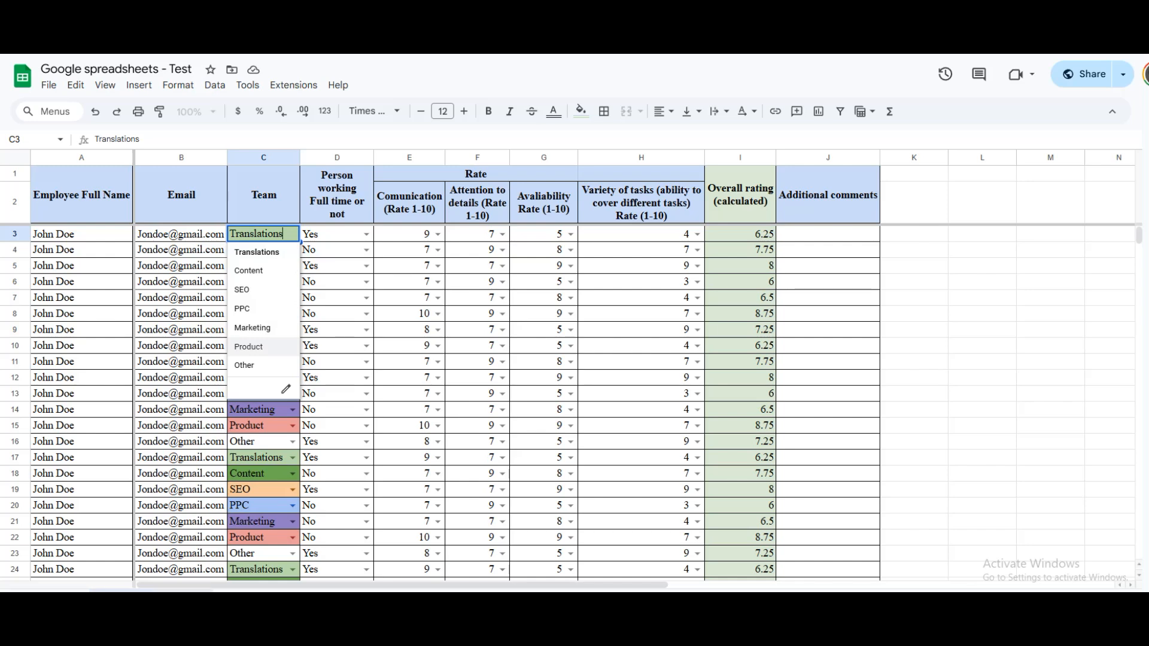
click(192, 591)
- Try adding a dropdown to the whole of column F, and check the Team column in the employee rating sheet for comparison
drag(533, 246, 525, 454)
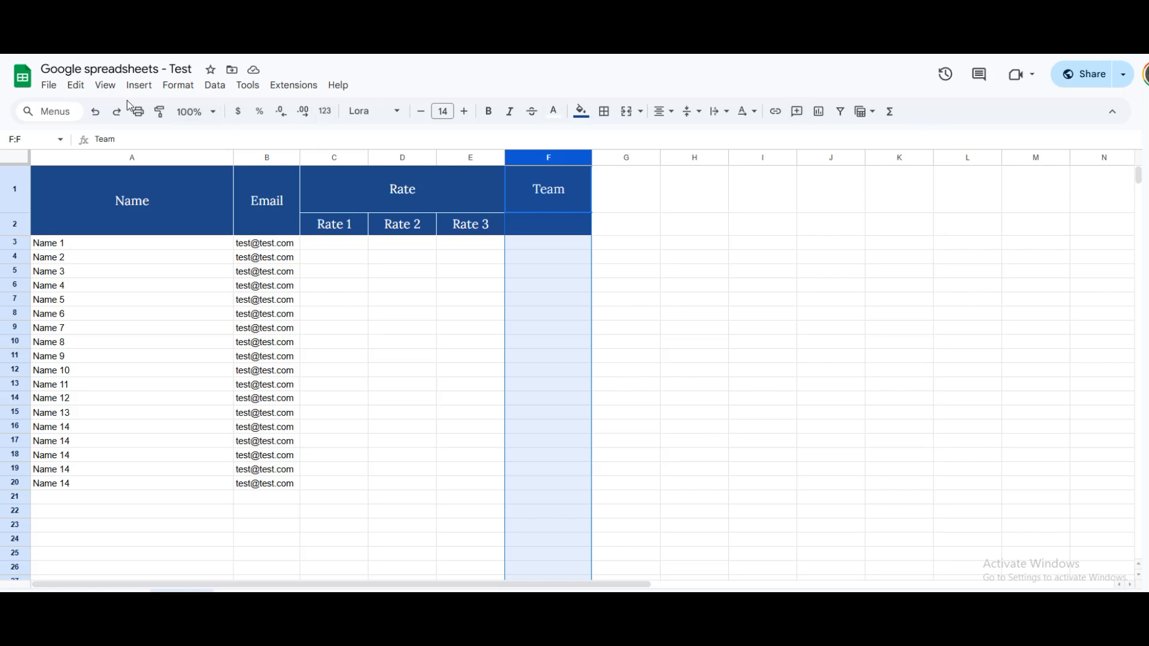
click(138, 85)
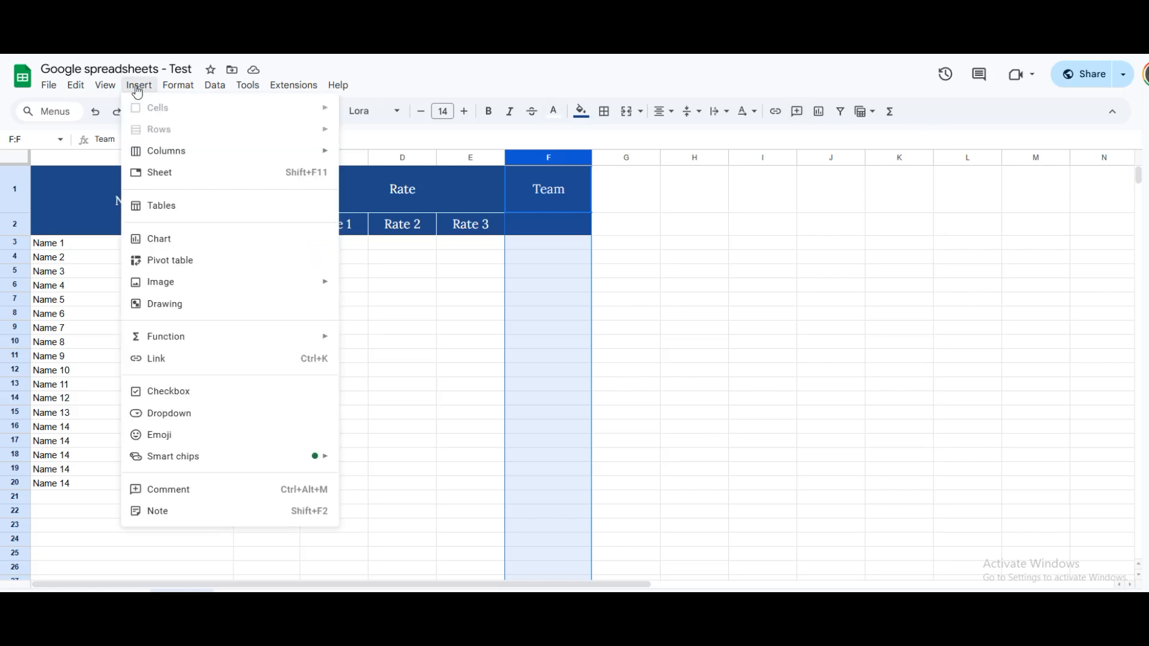
click(206, 420)
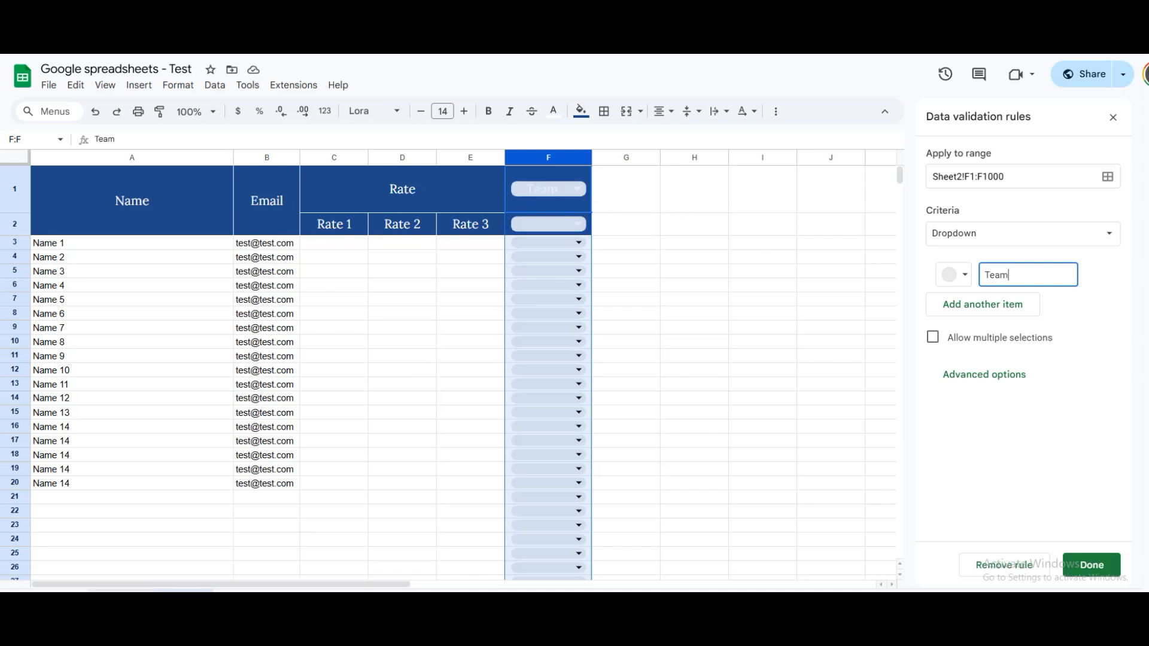
click(120, 599)
click(182, 599)
click(120, 600)
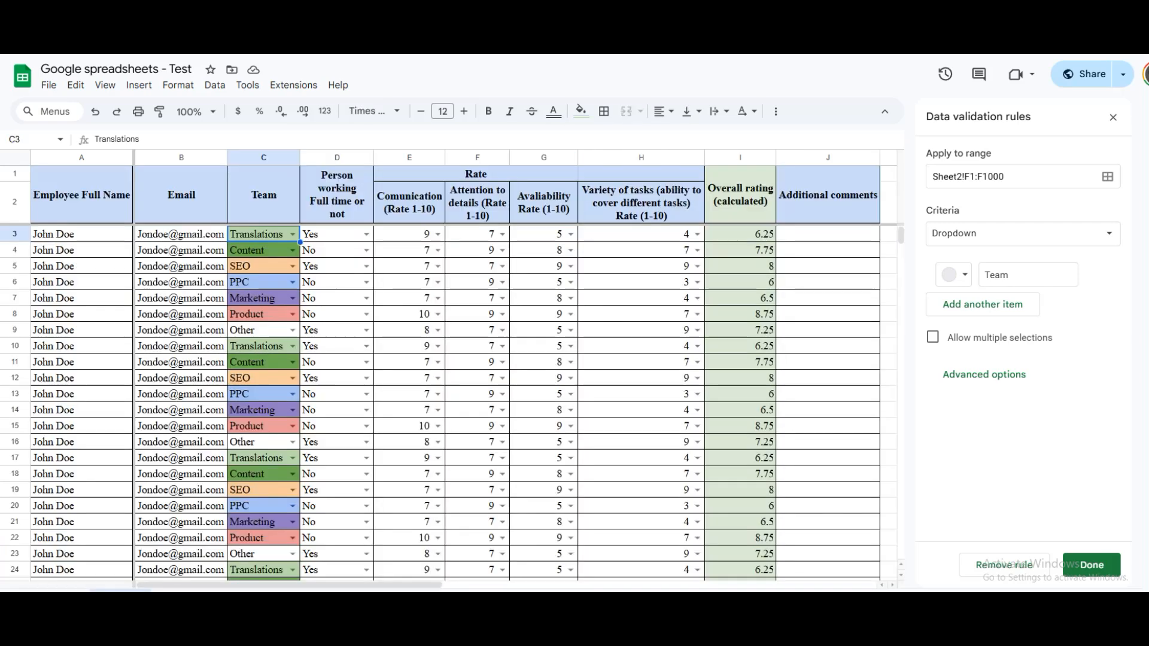
click(181, 599)
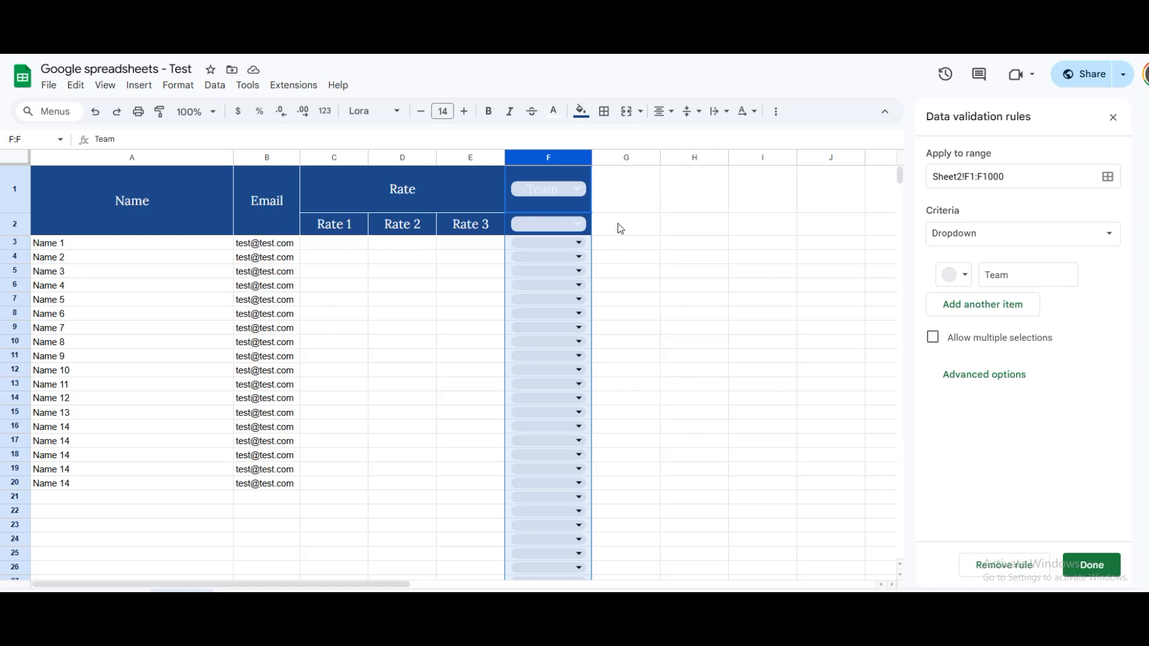
- Try merging the Team header cells F1:F2, and undo both the merge and the column-wide dropdown
drag(579, 226, 576, 187)
click(625, 111)
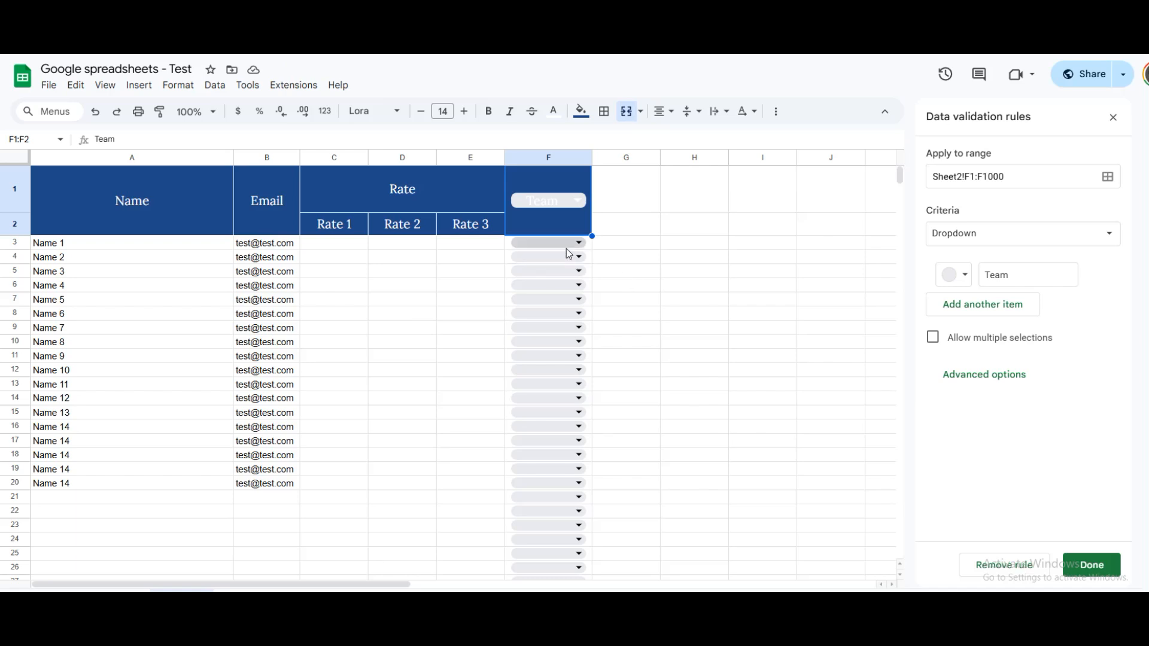
key(ctrl+z)
key(ctrl+z)
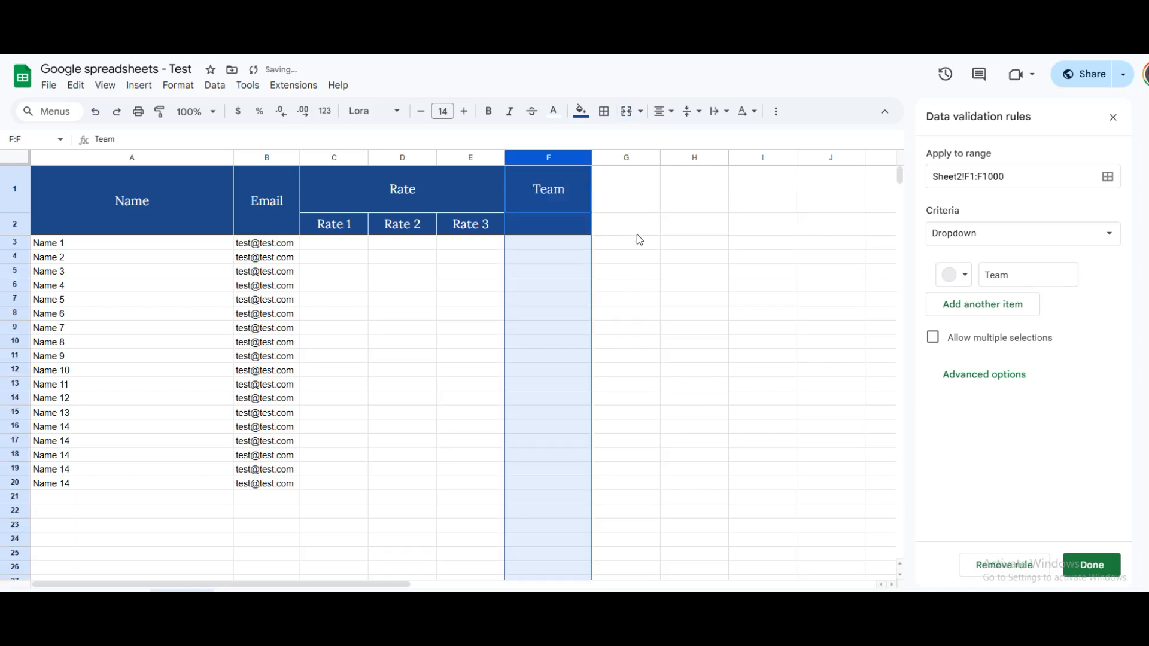
- Insert a dropdown in the cells F3:F20 under the Team header
drag(563, 243, 544, 478)
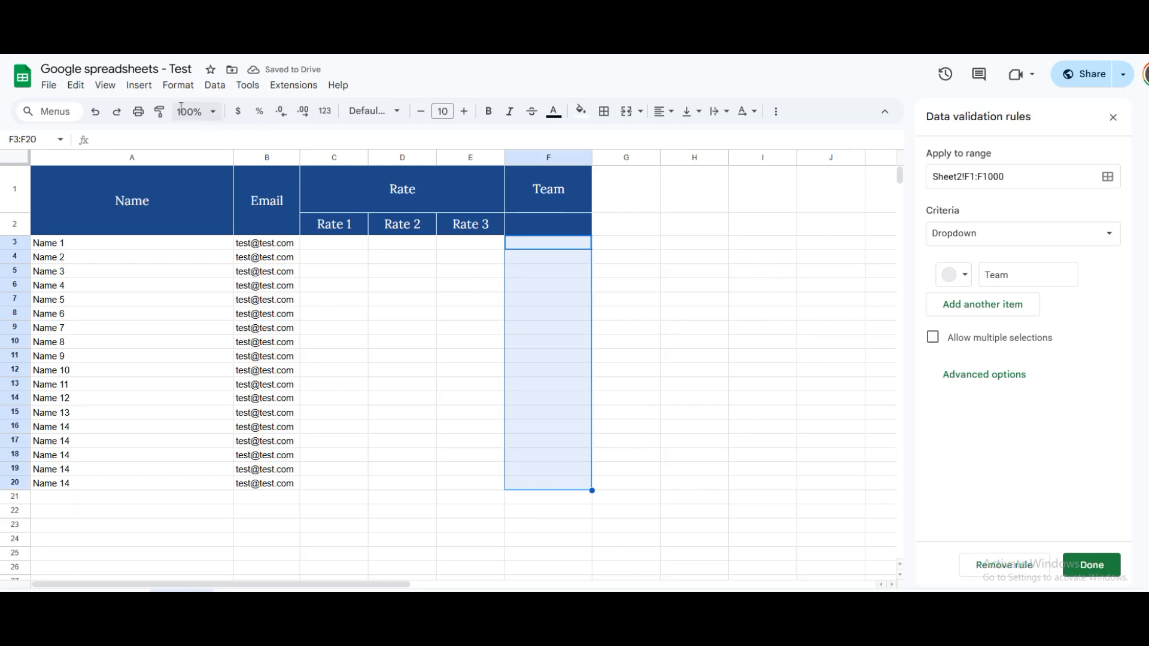
click(139, 85)
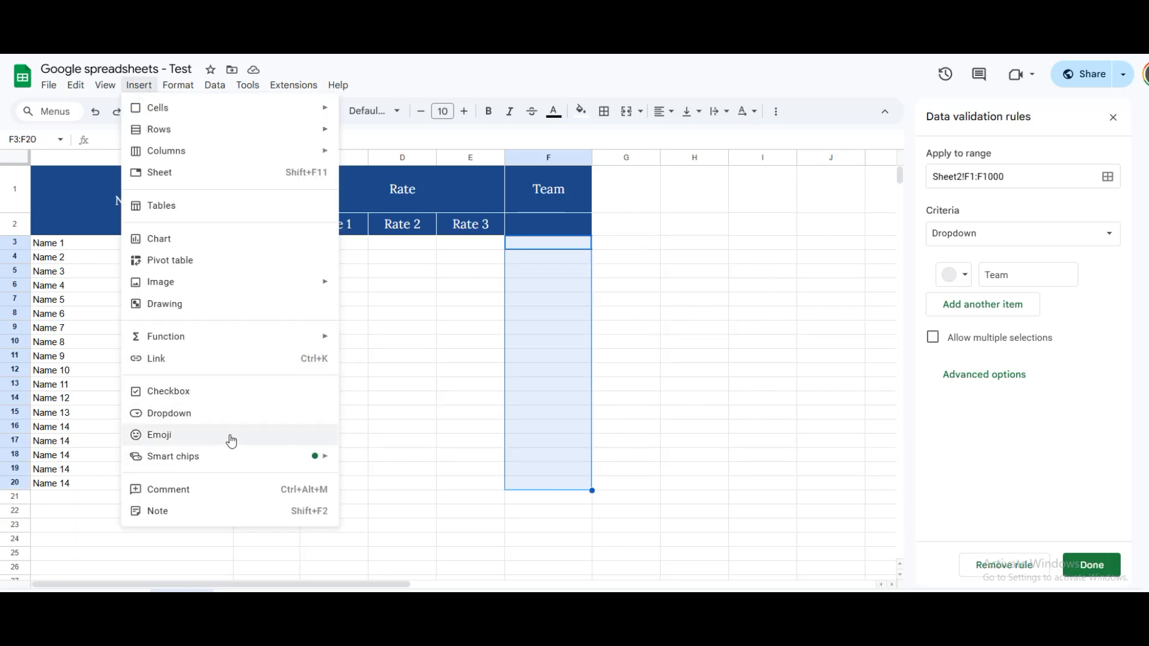
click(231, 414)
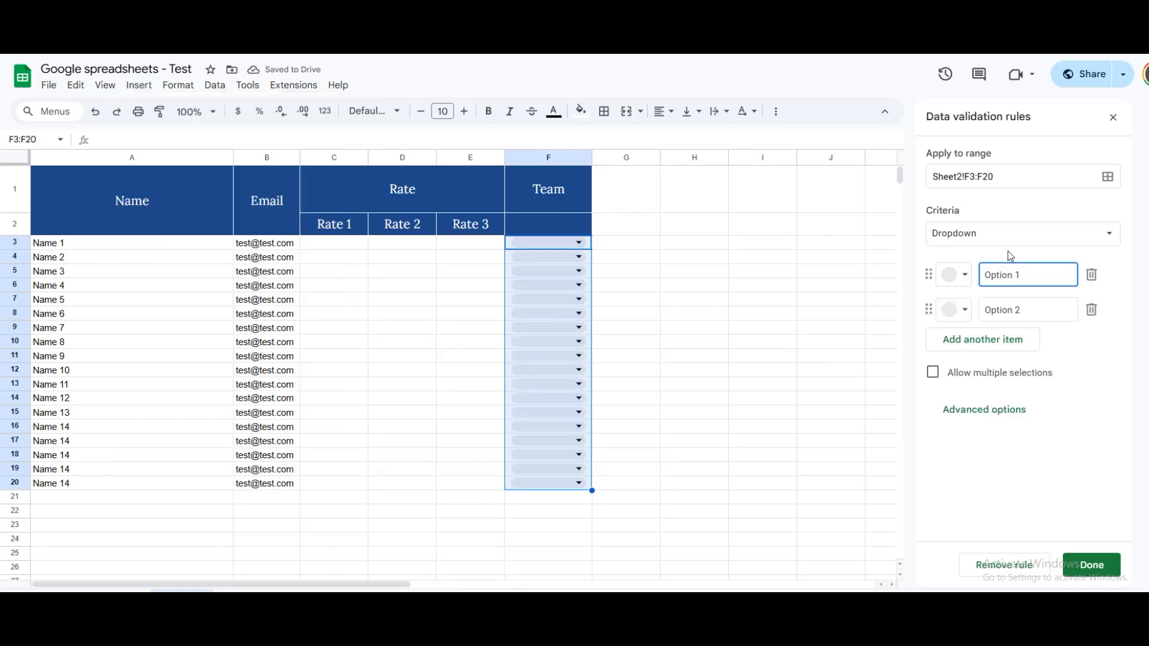
- Set the dropdown options to Translations, Content and SEO, using the team names from the employee rating sheet
key(ctrl+a)
click(128, 597)
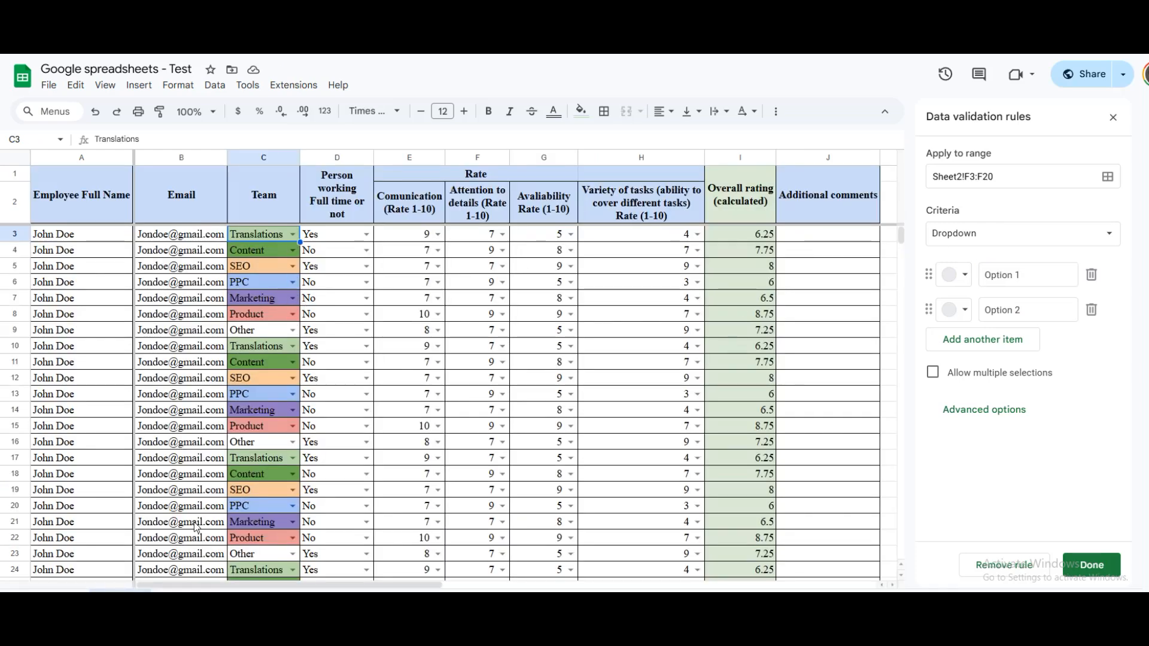
drag(1044, 275, 981, 280)
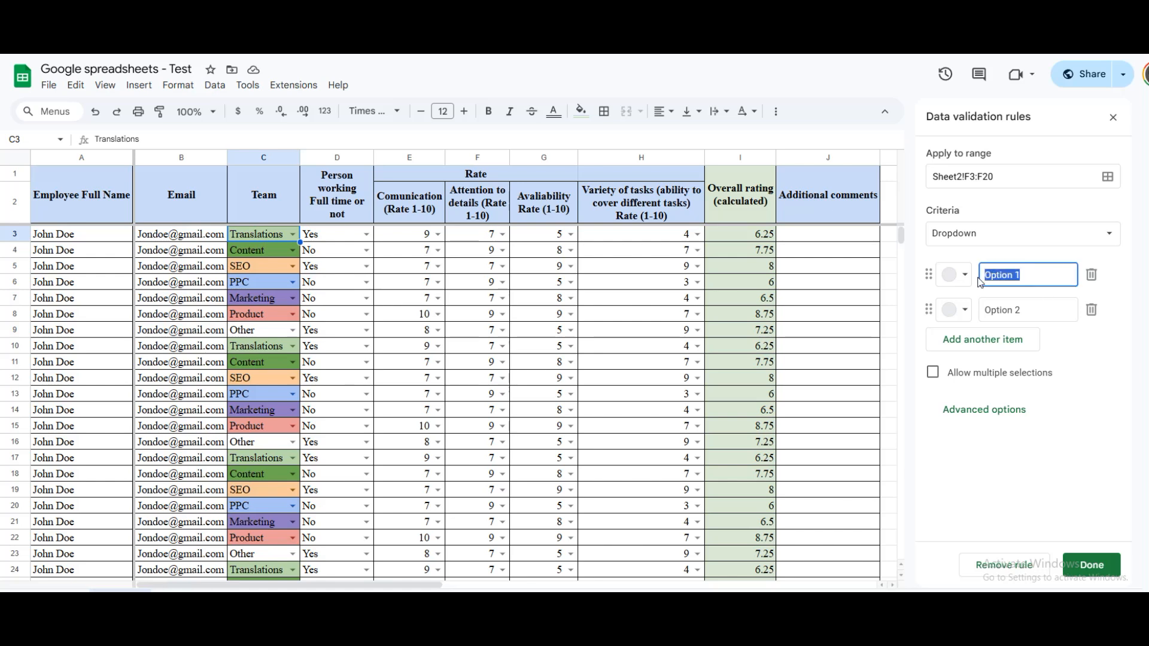
text(Translations)
key(Tab)
key(Tab)
key(Tab)
key(Tab)
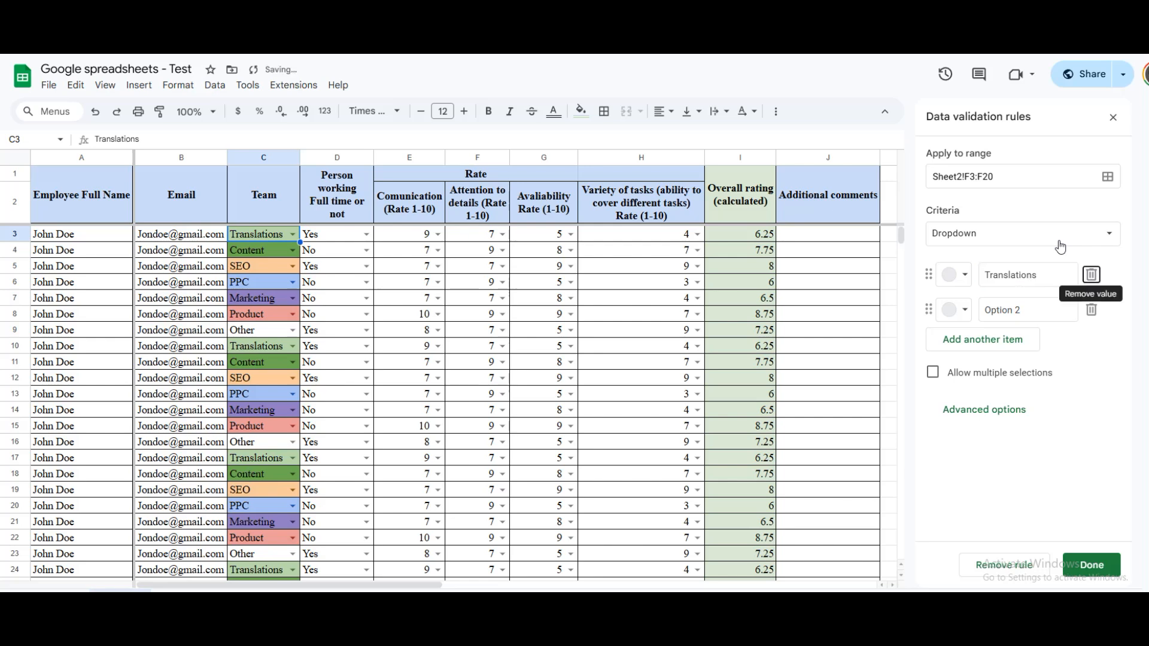
text(Content)
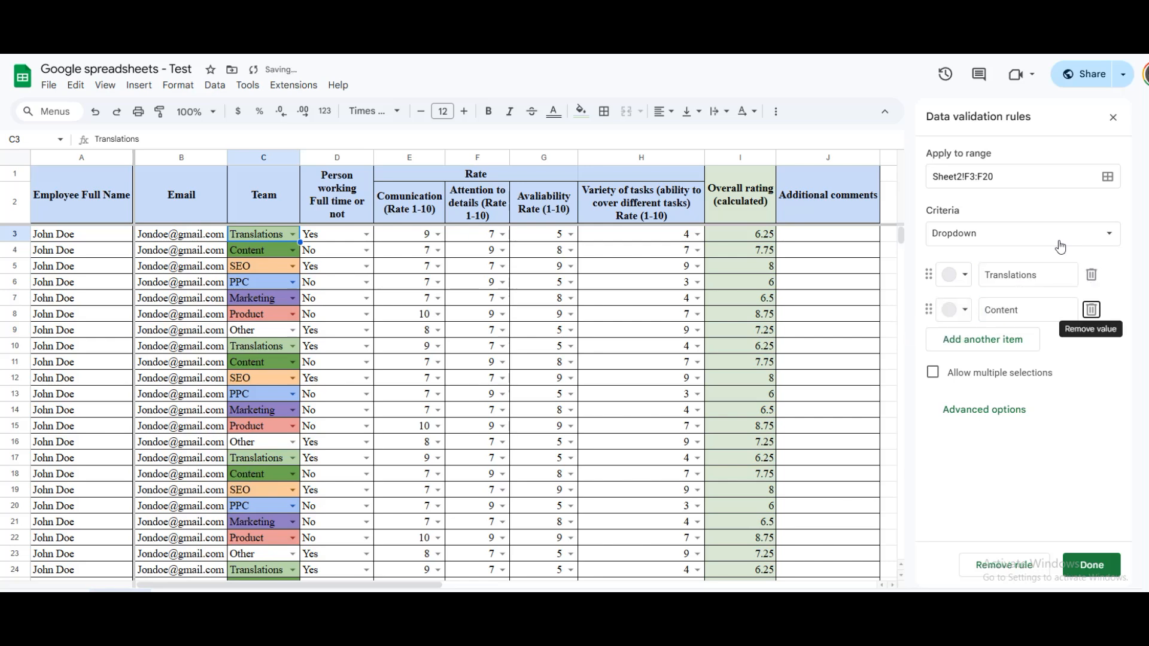
click(986, 338)
text(se)
text(SEO)
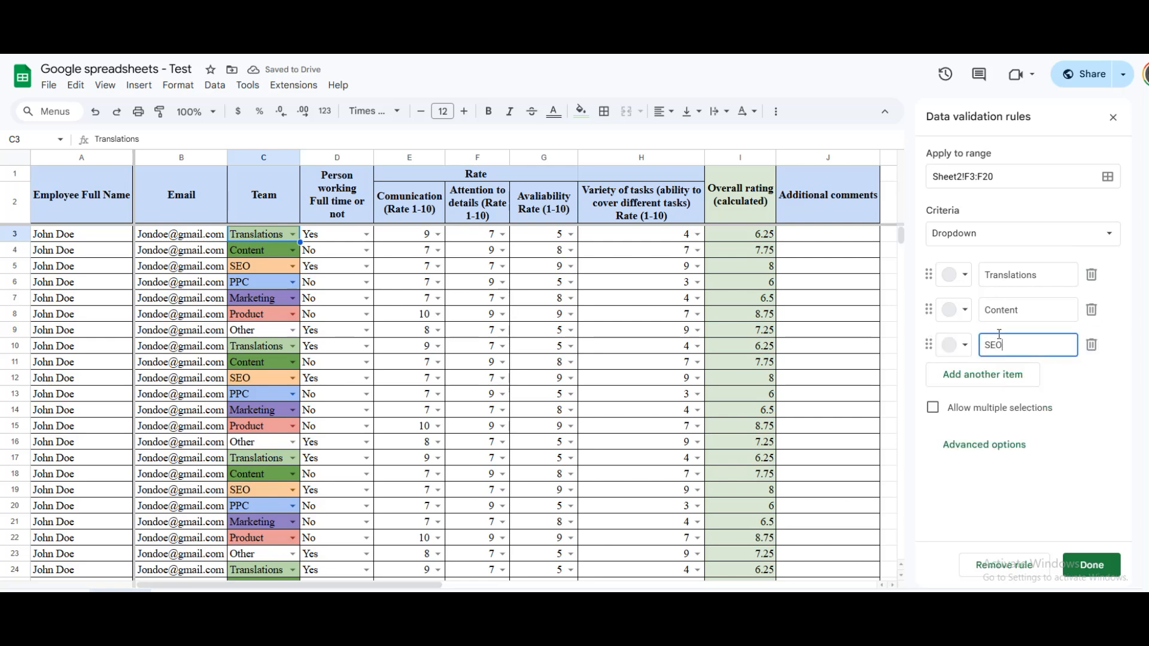
- Color Translations light red, Content light orange and SEO dark green, and save the dropdown rule
click(962, 276)
click(981, 323)
click(963, 310)
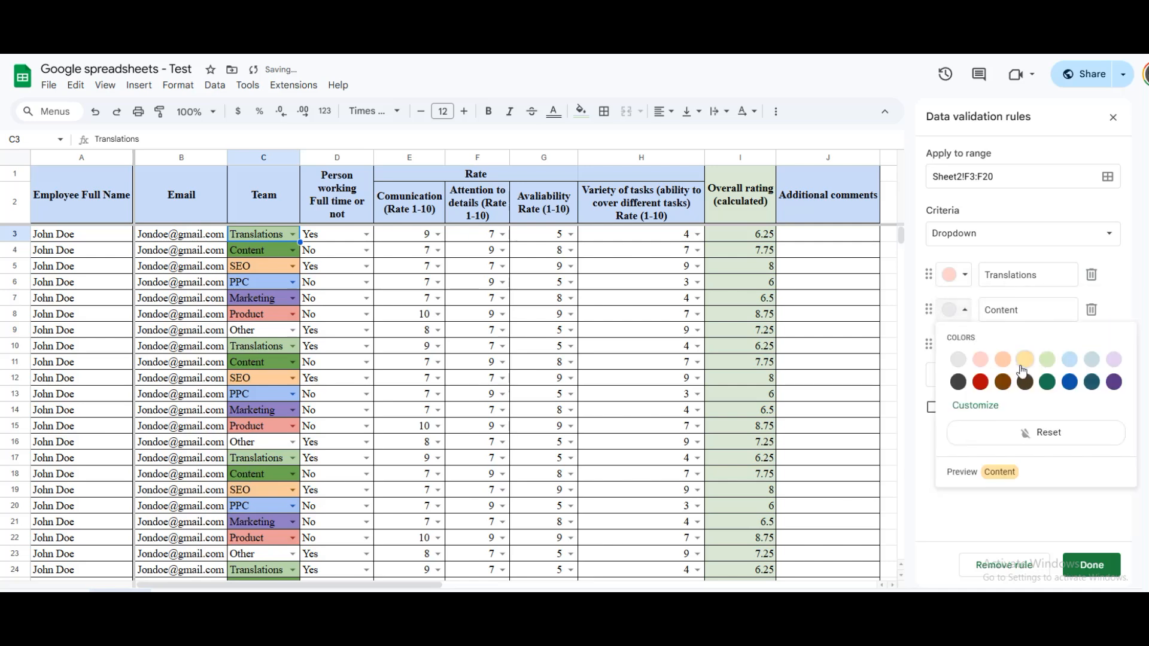
click(997, 359)
click(965, 346)
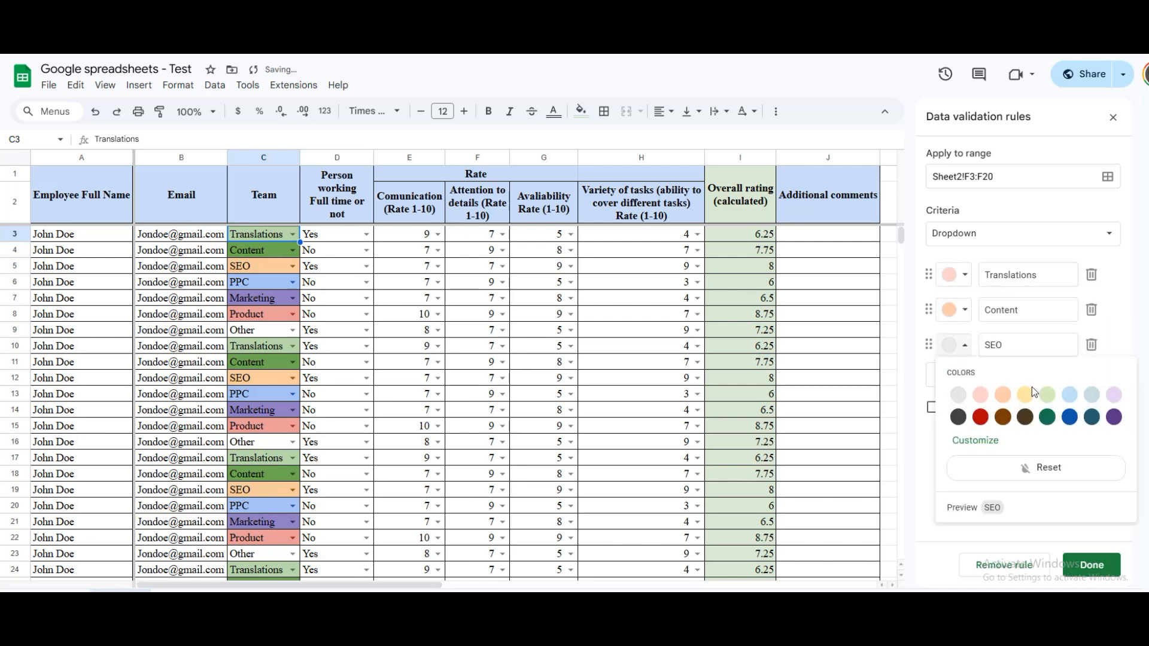
click(1047, 419)
click(1092, 562)
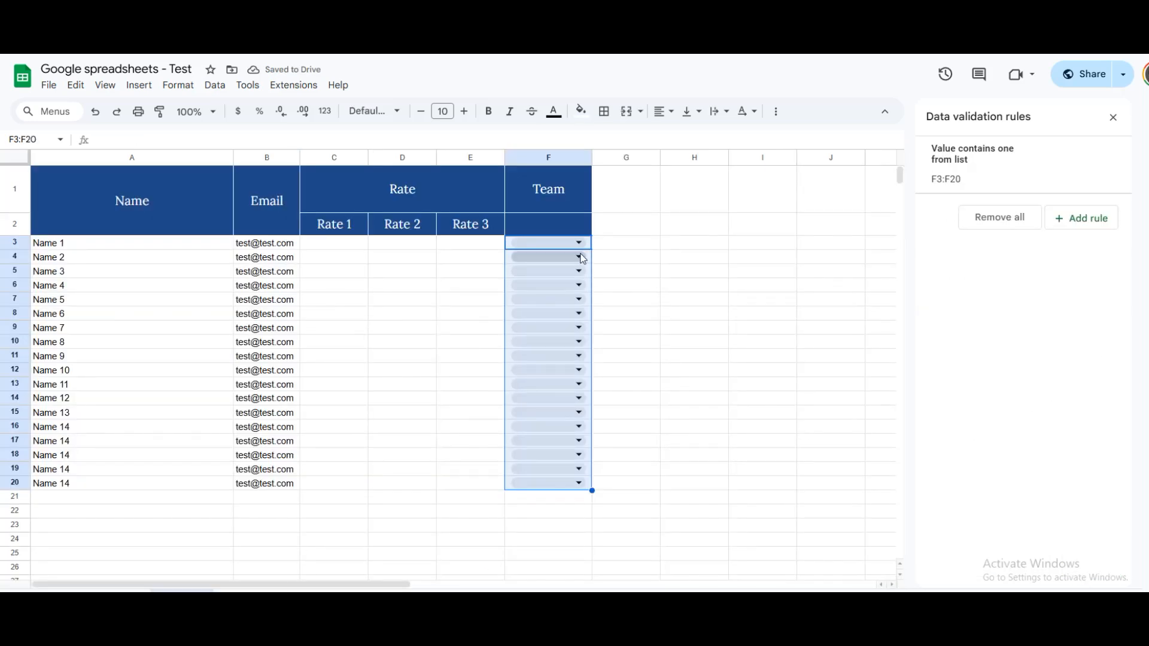
- Choose Translations in F3, SEO in F4 and Content in F7 of the Team column
click(458, 258)
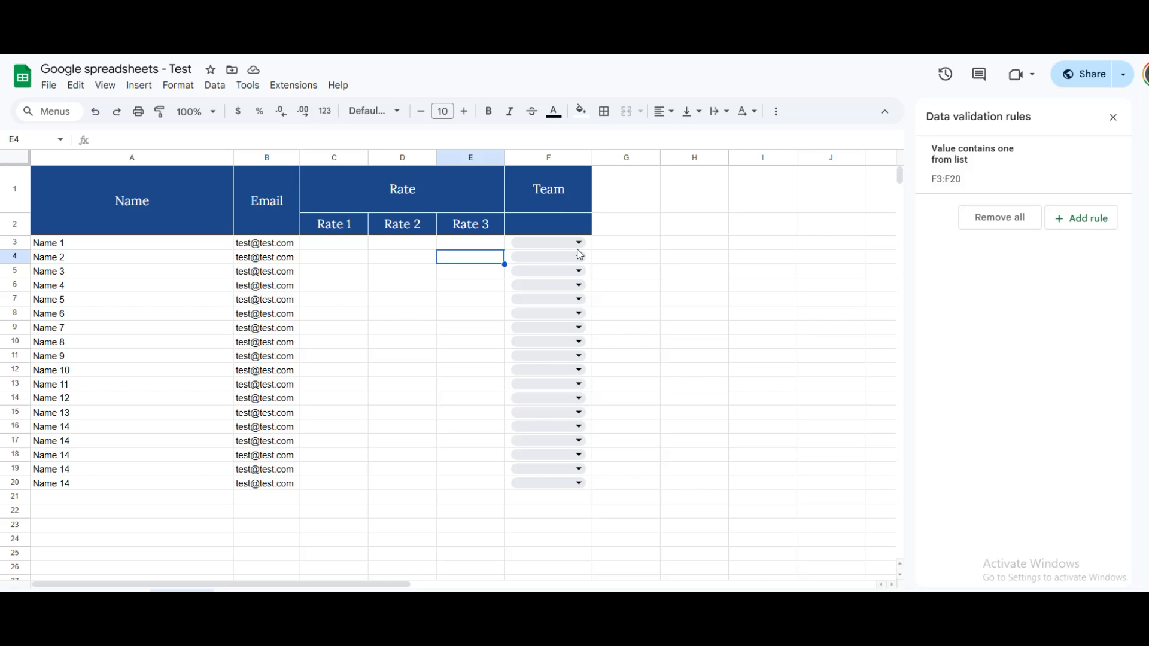
click(577, 243)
click(553, 259)
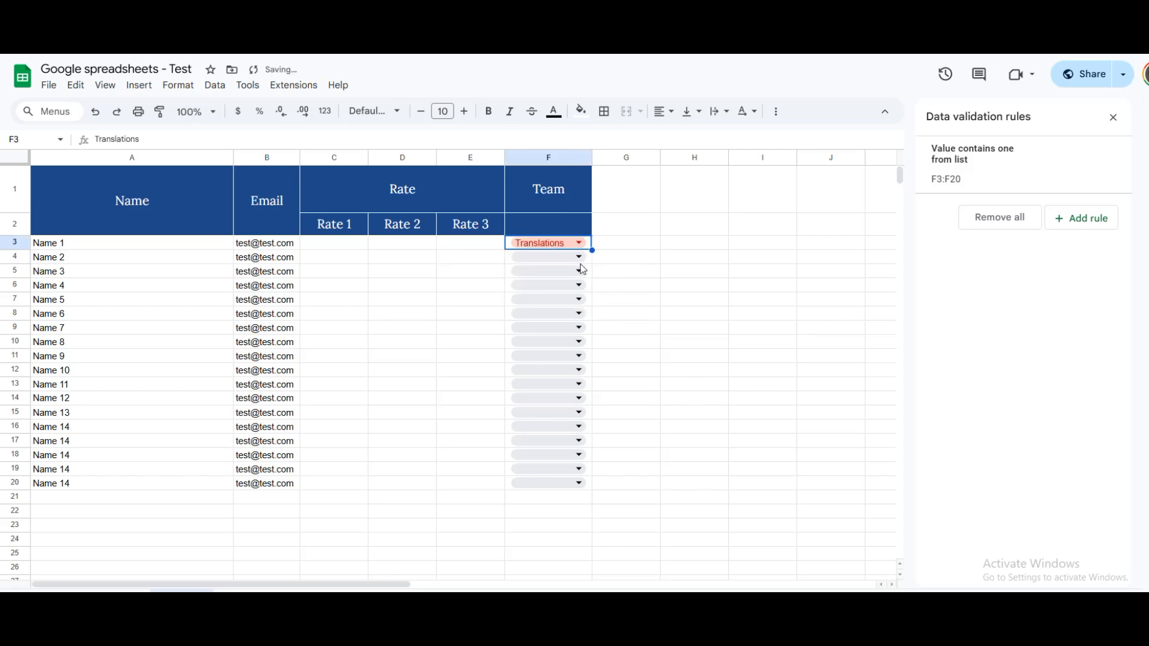
click(579, 257)
click(579, 257)
click(528, 322)
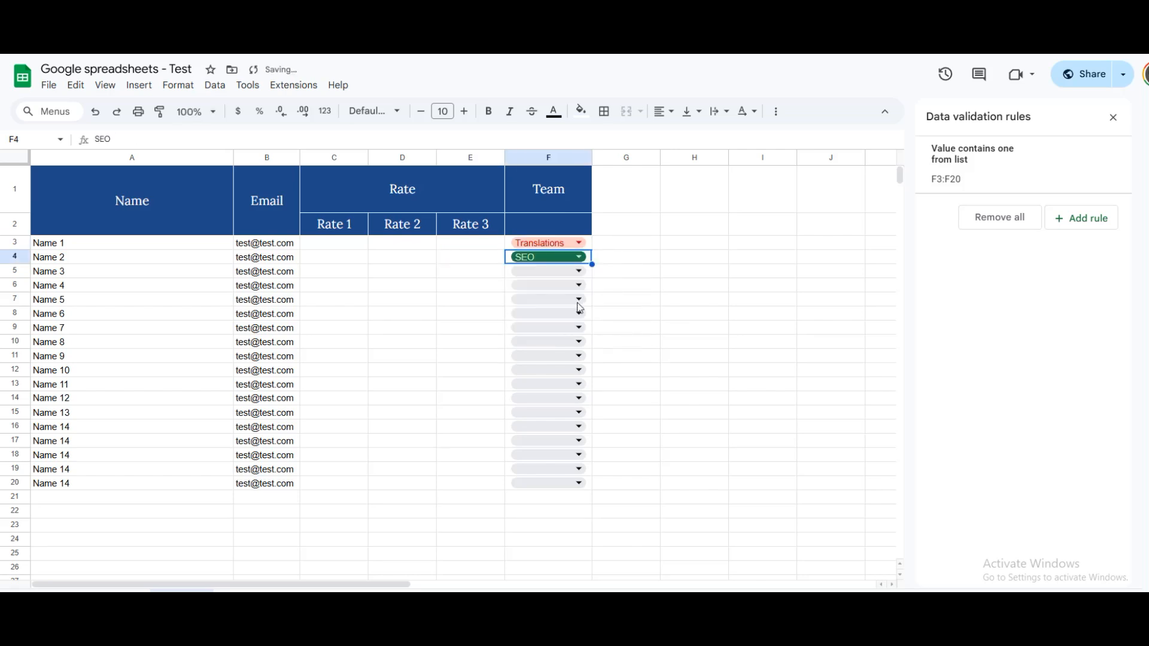
click(578, 299)
click(536, 334)
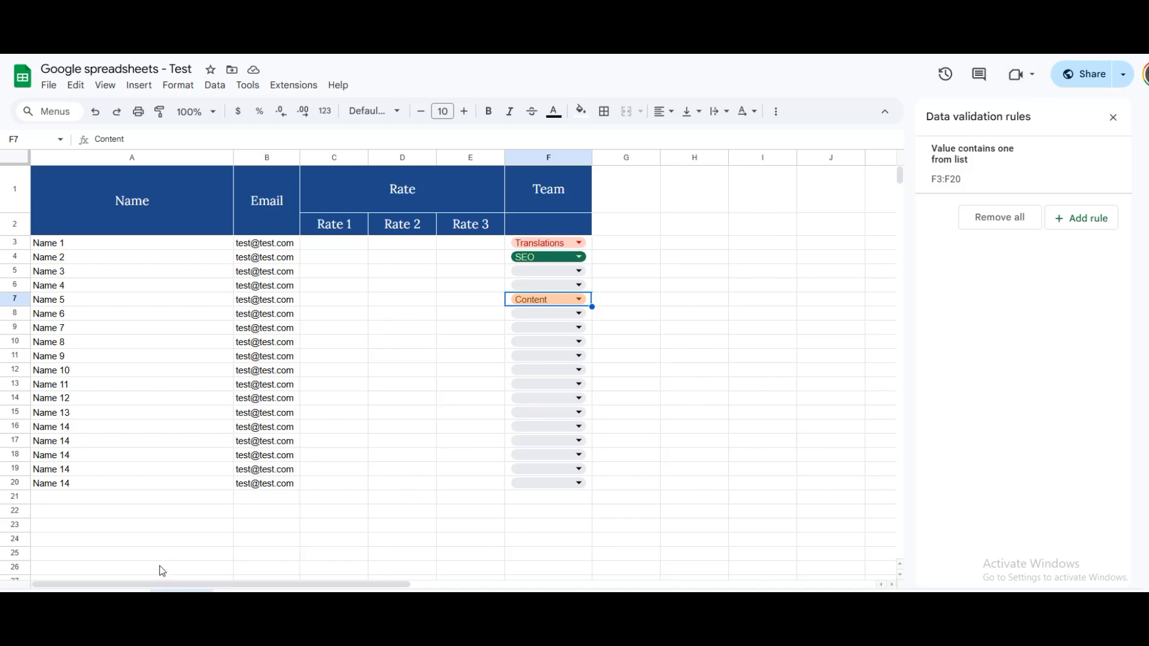
- Copy the ratings in E3:G13 of the employee rating sheet into C3:E13 of the practice sheet
click(121, 592)
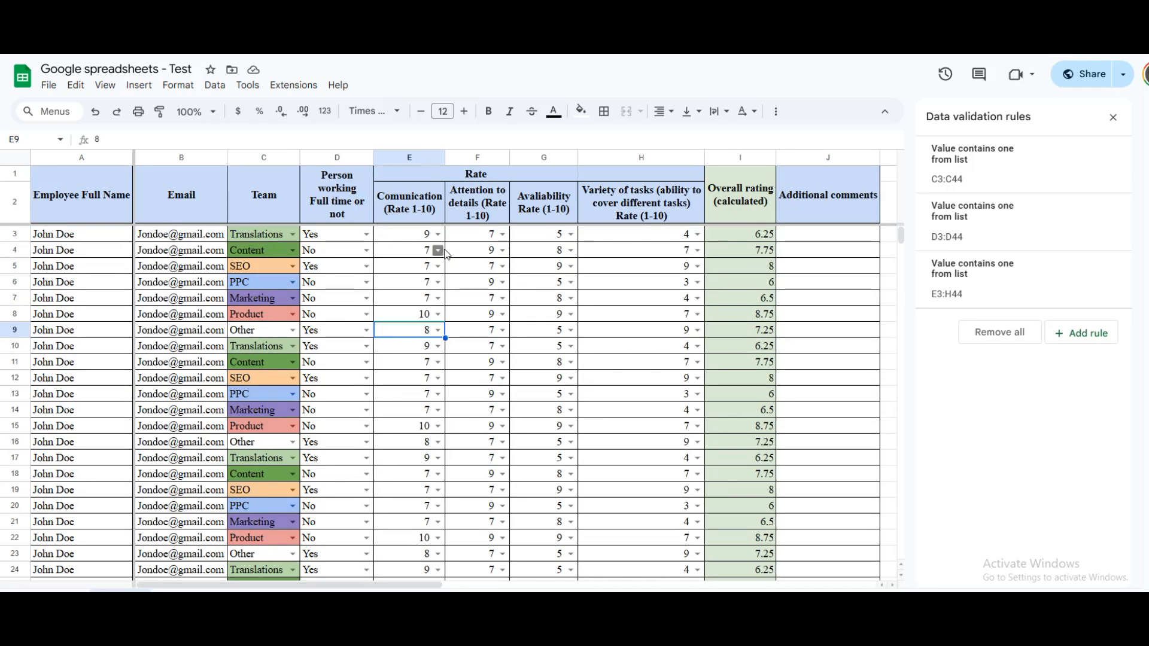
click(438, 234)
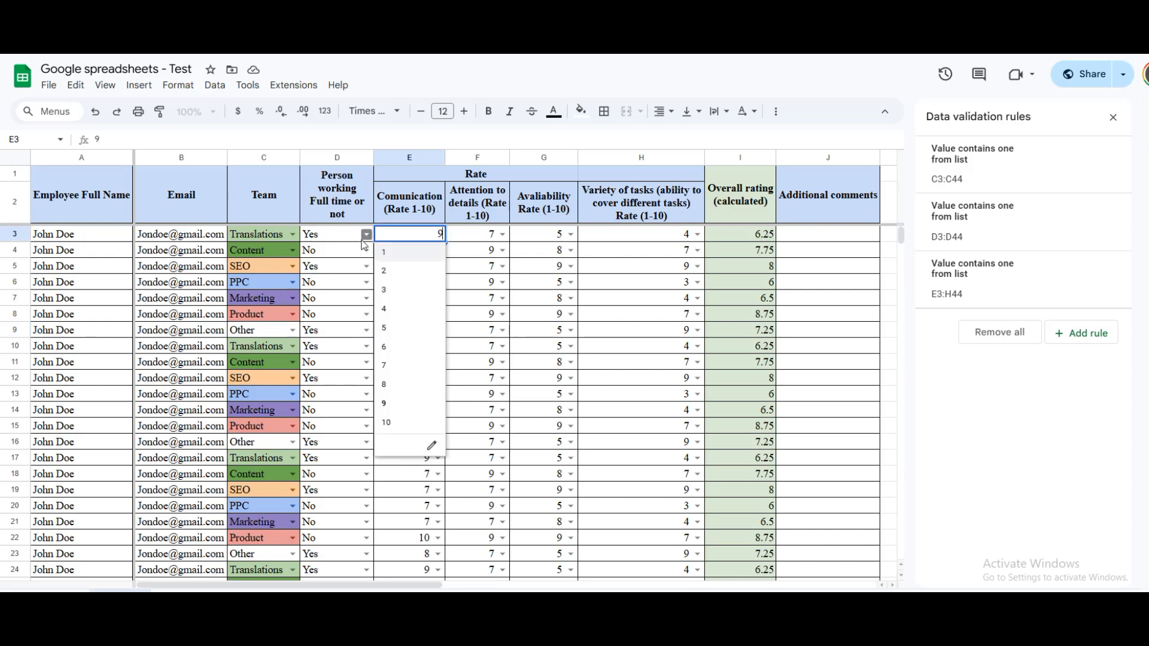
click(366, 235)
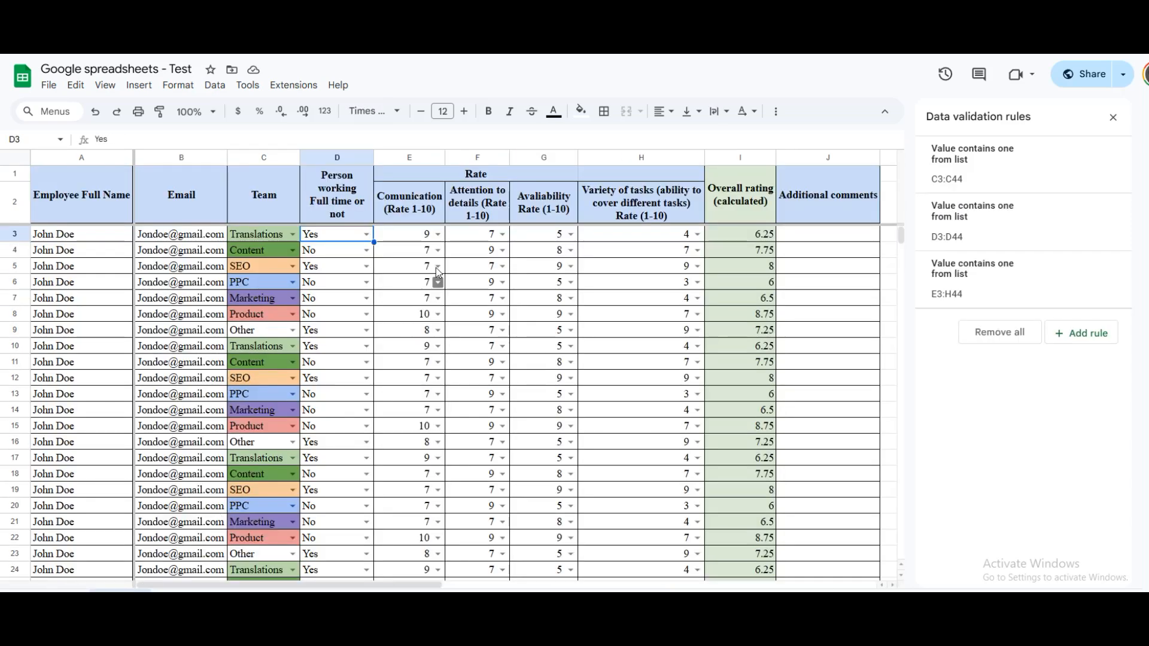
drag(378, 239, 572, 405)
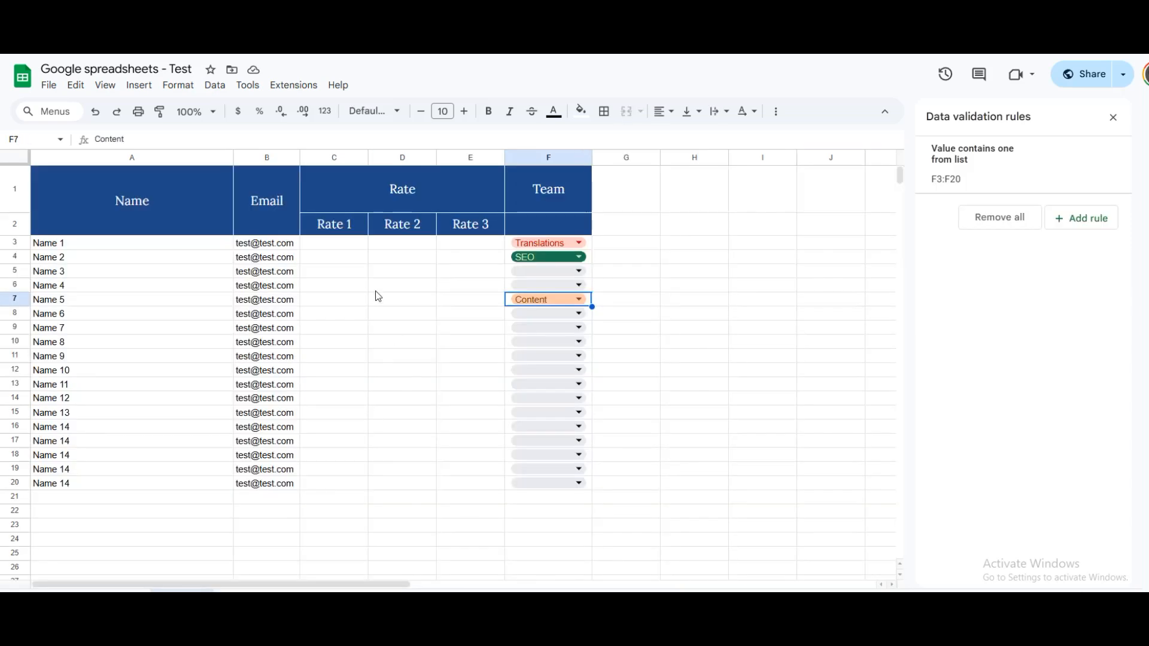
key(ctrl+v)
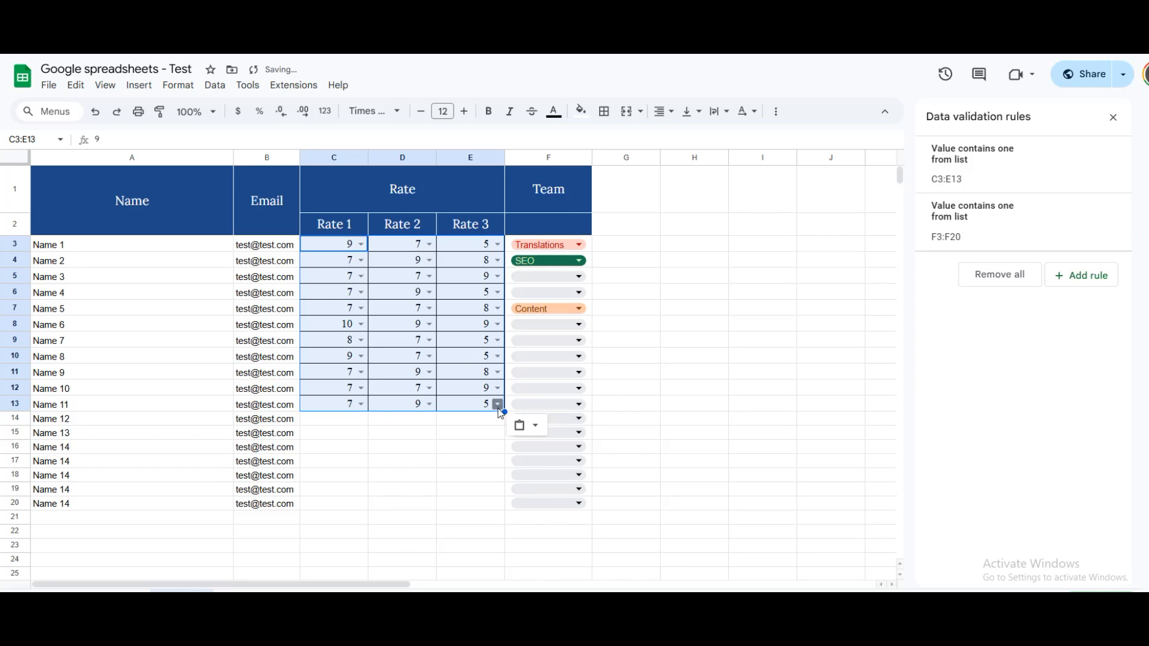
- Try autofilling the ratings in C3:E13 down to row 20, and undo the fill
drag(503, 411, 502, 519)
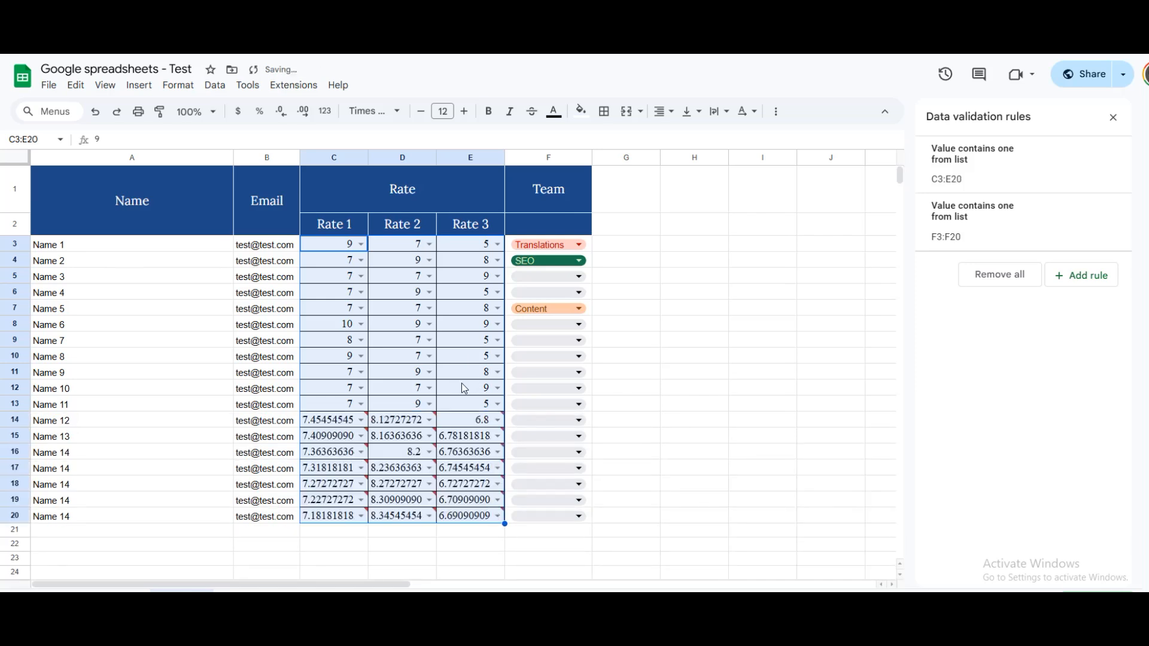
key(ctrl+z)
- Copy the ratings in C10:E13 to C14:E17, and copy C15:E17 to C18:E20
drag(336, 358, 462, 403)
key(ctrl+c)
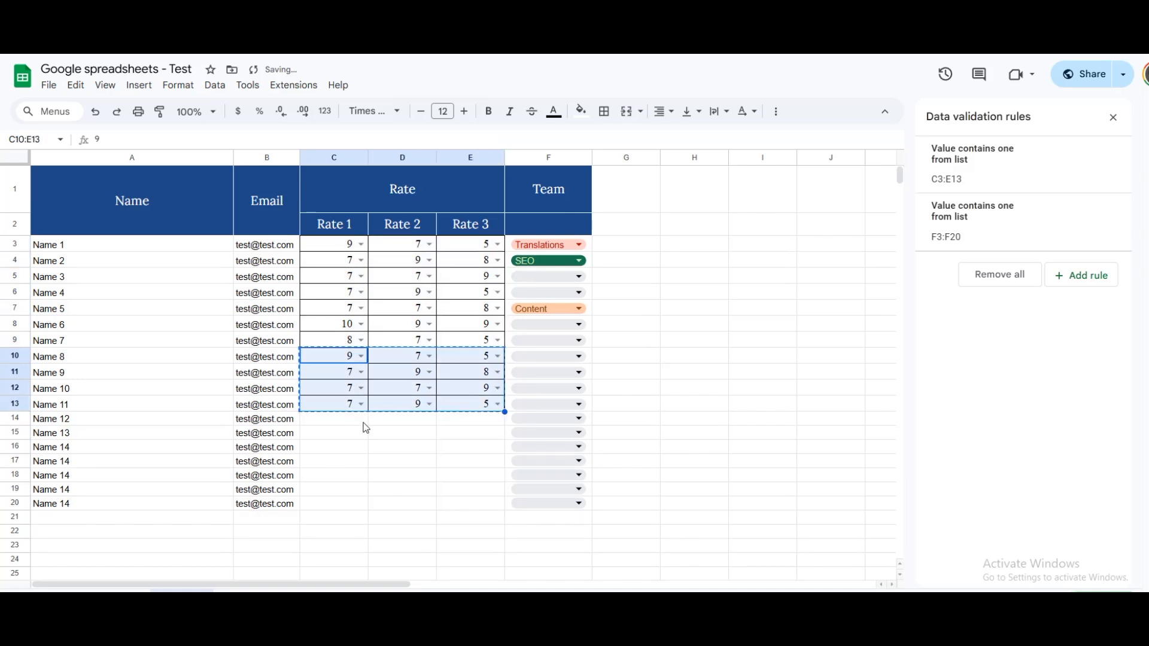
click(362, 422)
key(ctrl+v)
drag(346, 458, 442, 464)
key(ctrl+c)
click(336, 482)
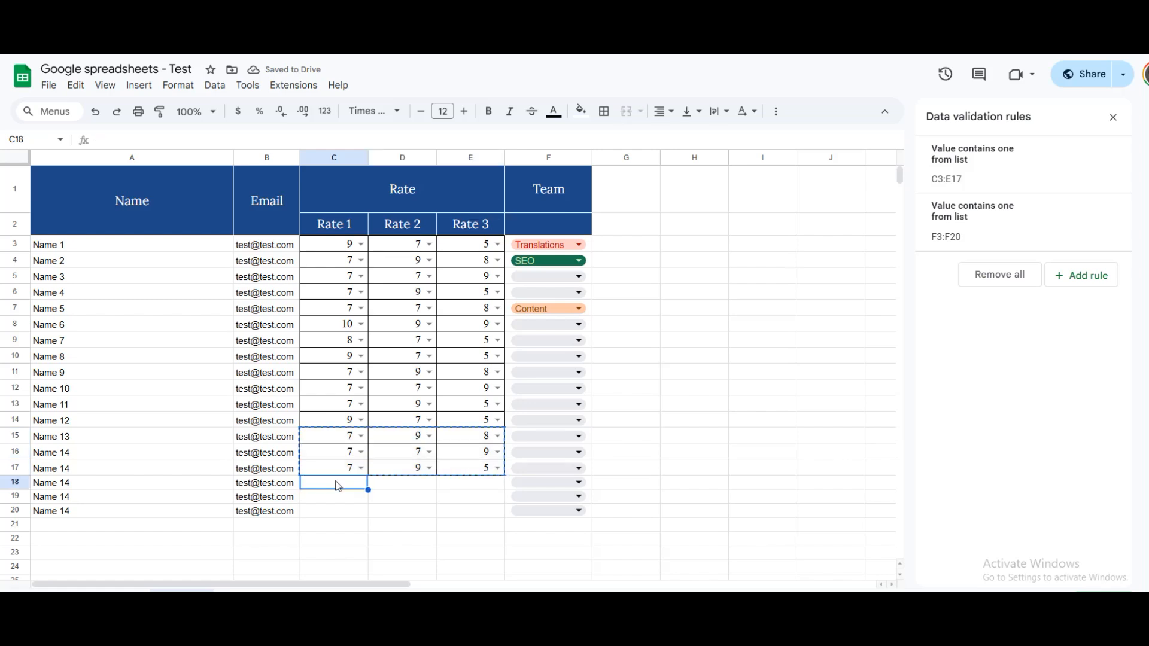
key(ctrl+v)
click(655, 453)
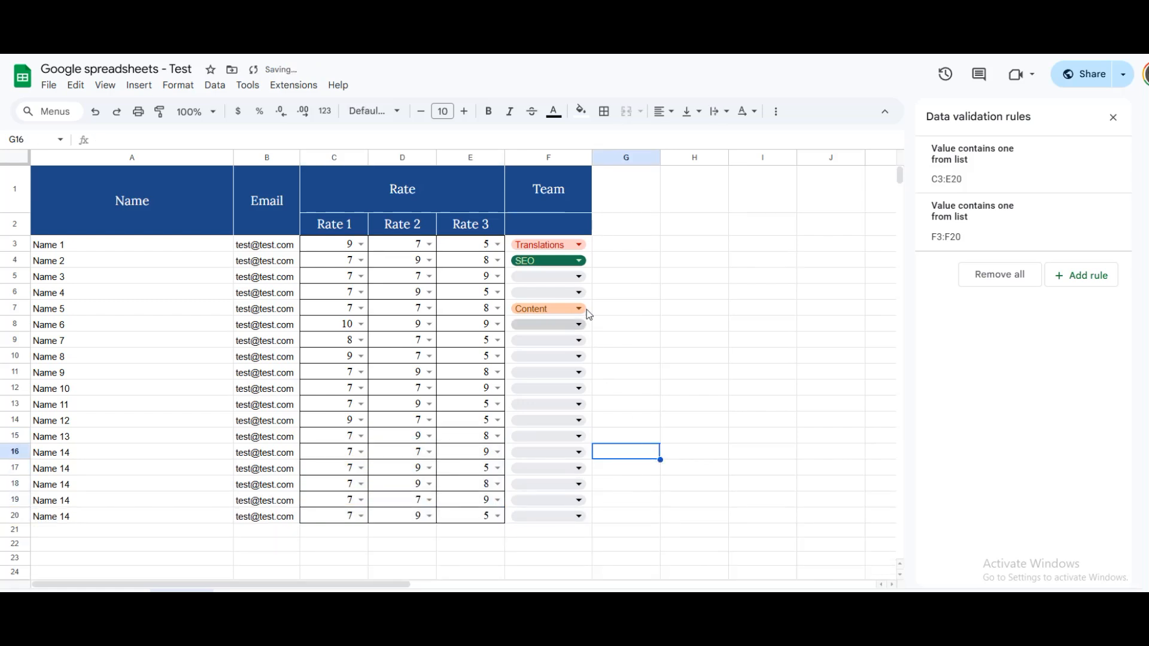
- Choose Content in F5, SEO in F8 and Translations in F6 of the Team column
click(578, 276)
click(576, 324)
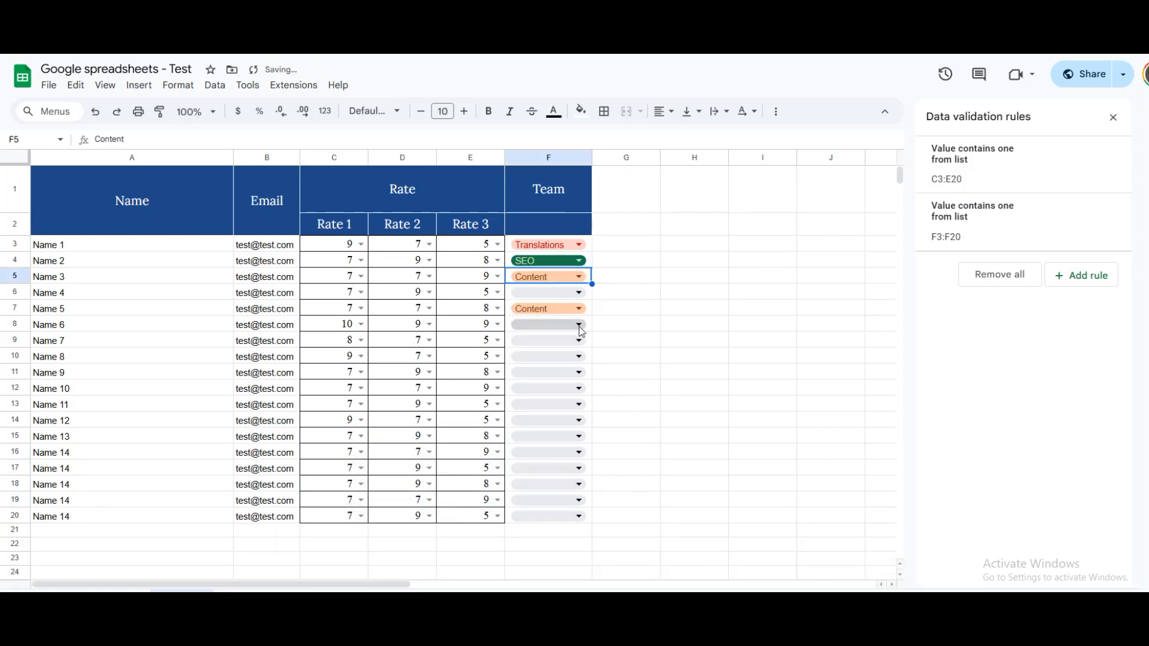
click(578, 325)
click(522, 385)
click(576, 294)
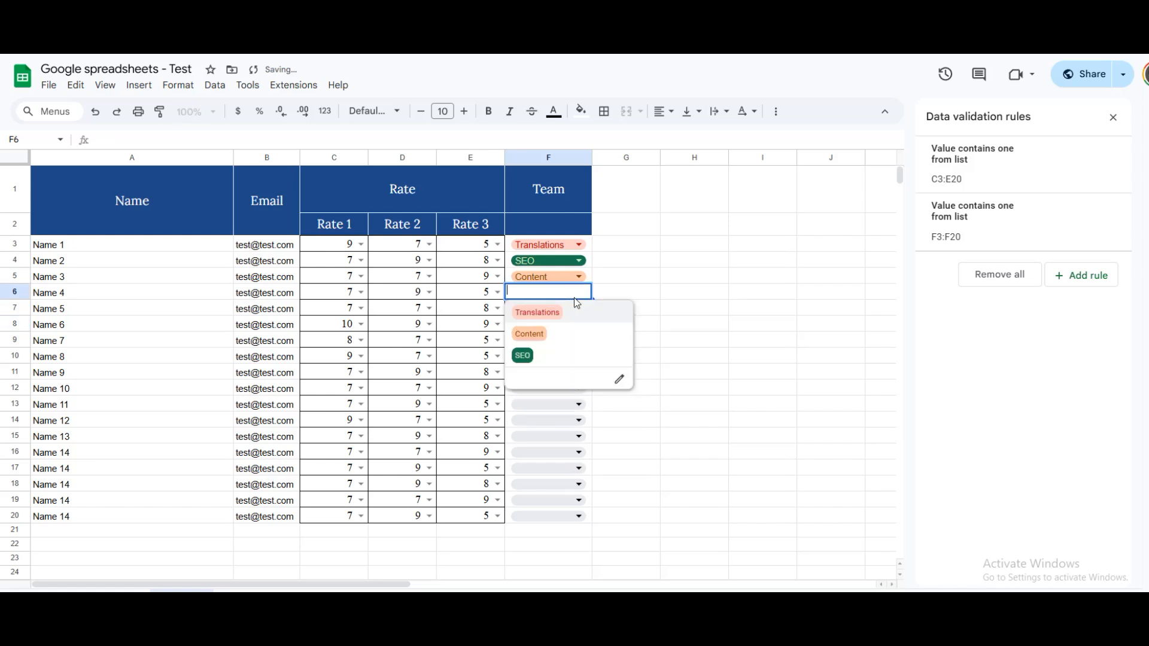
click(552, 318)
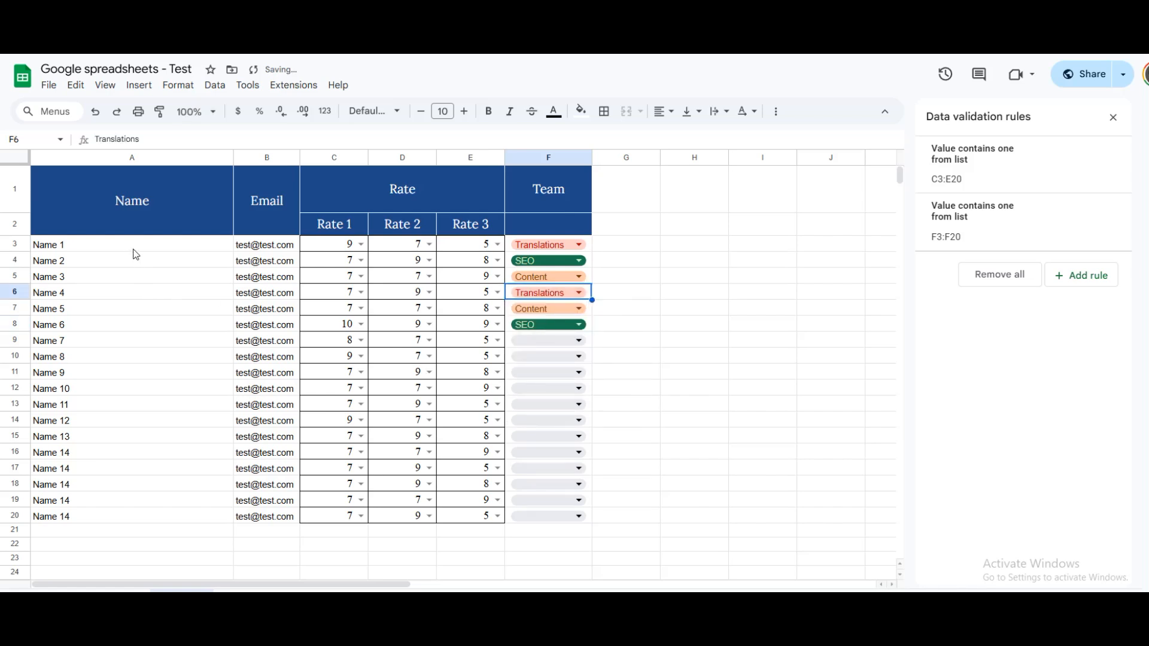
- Apply all borders in black with a solid line style to the data range A3:F20
drag(136, 251, 547, 519)
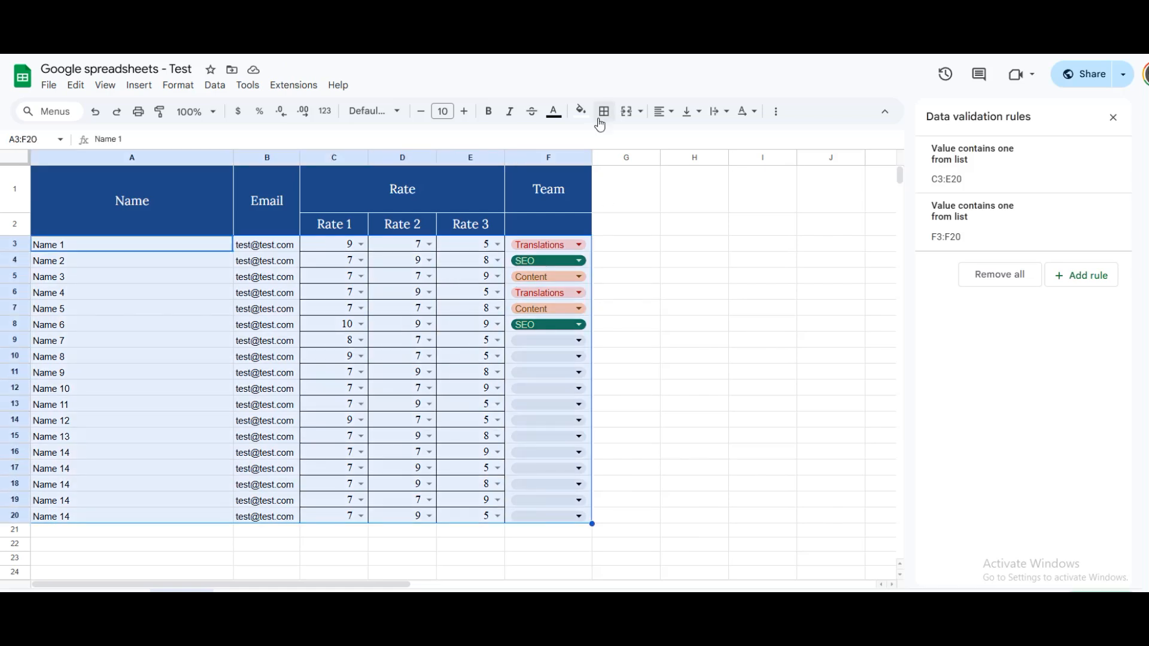
click(604, 111)
click(606, 143)
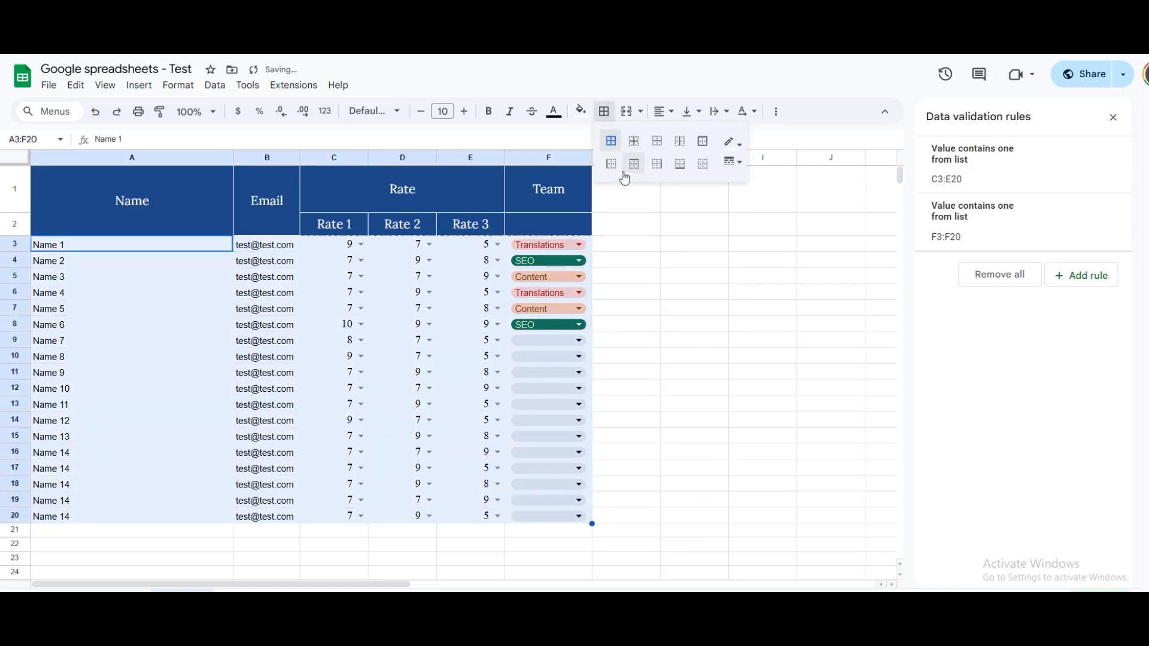
click(735, 148)
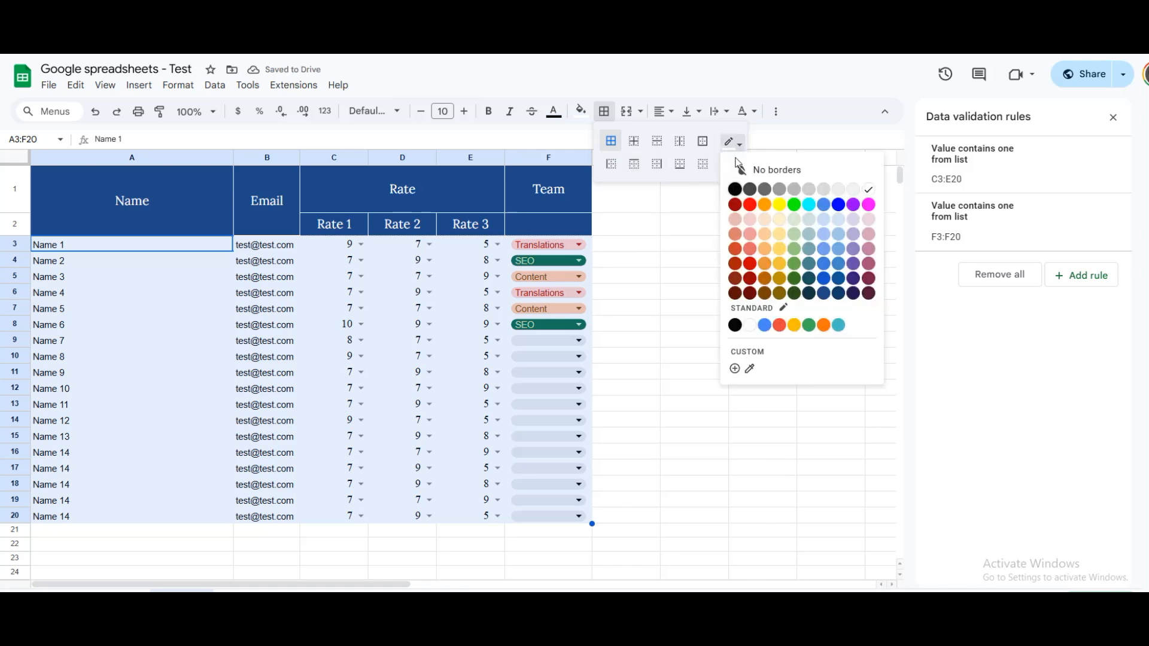
click(736, 188)
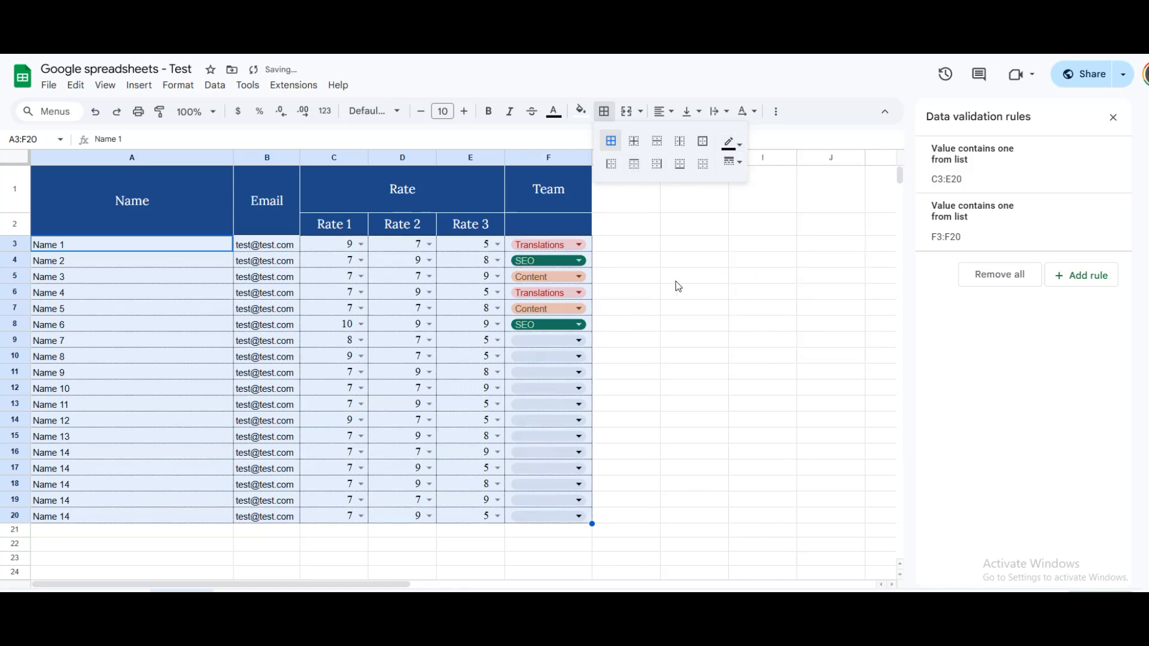
click(732, 163)
click(751, 192)
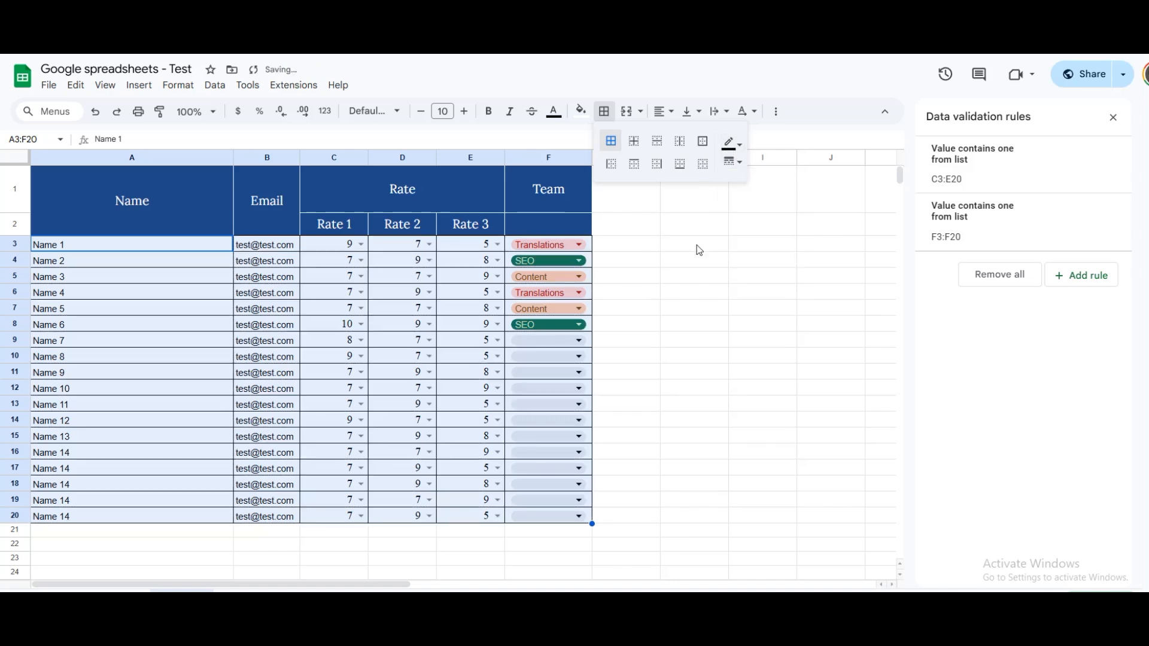
click(634, 343)
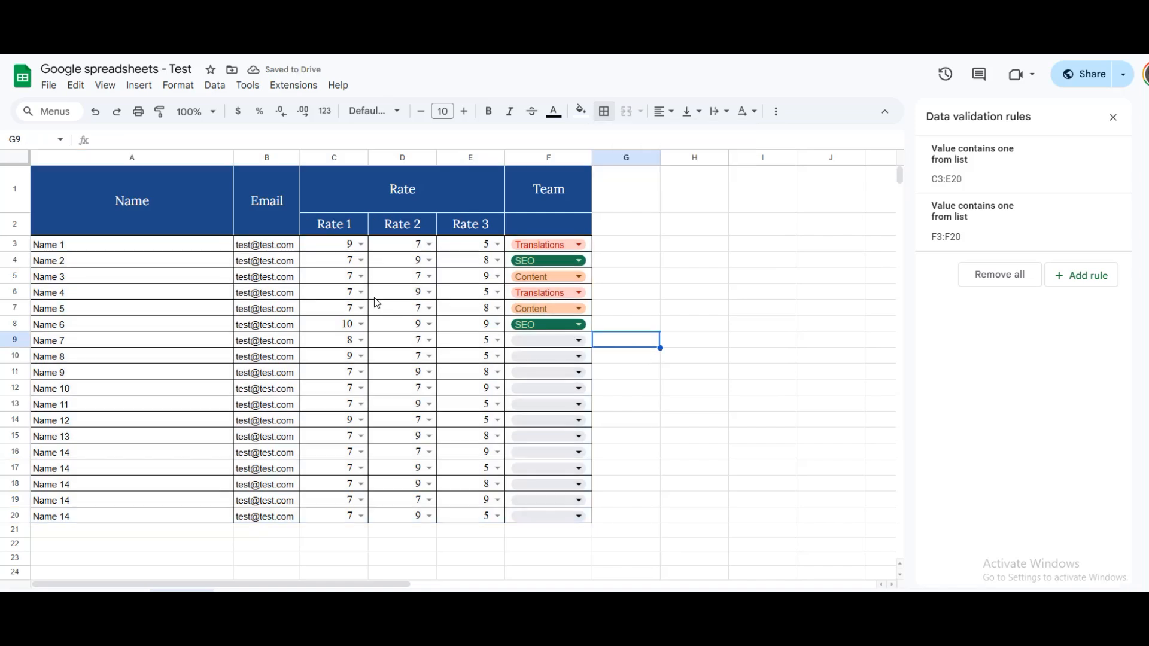
- Center the ratings in C3:E20 horizontally and merge the Team header cells F1:F2
drag(346, 252, 470, 514)
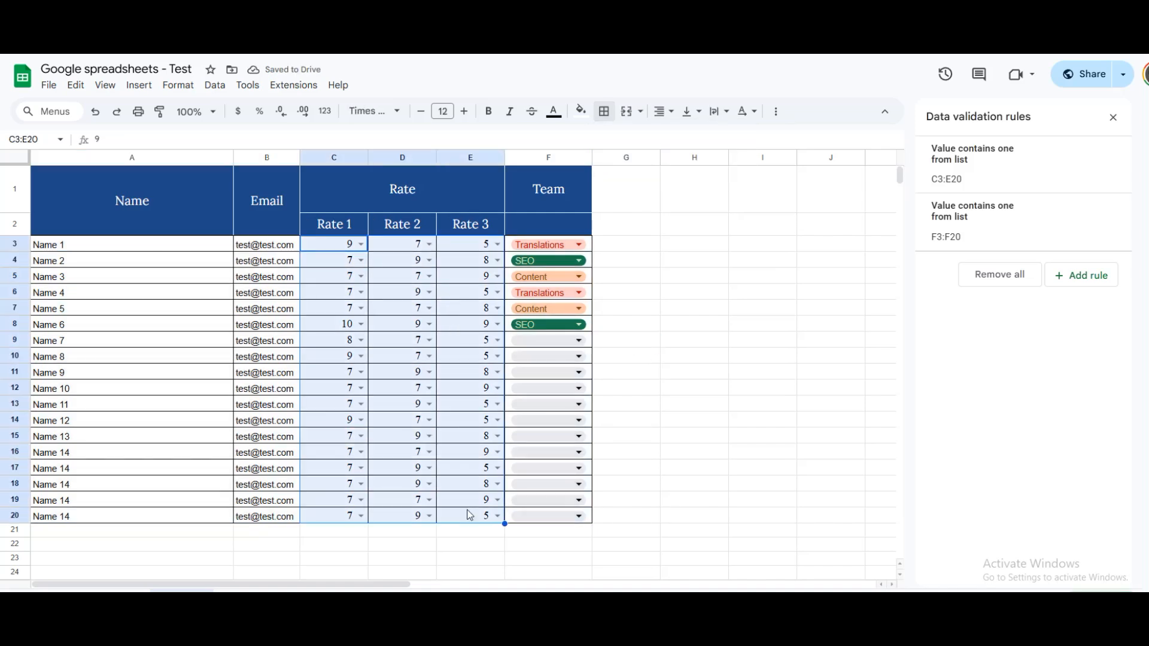
click(661, 112)
click(675, 142)
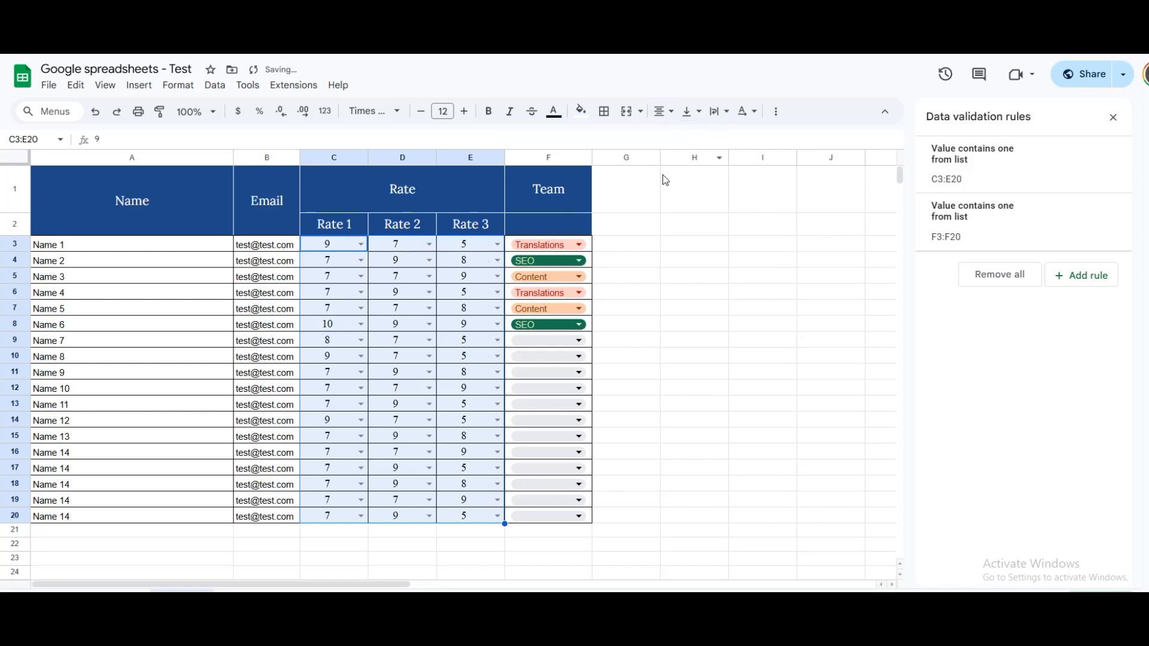
click(634, 314)
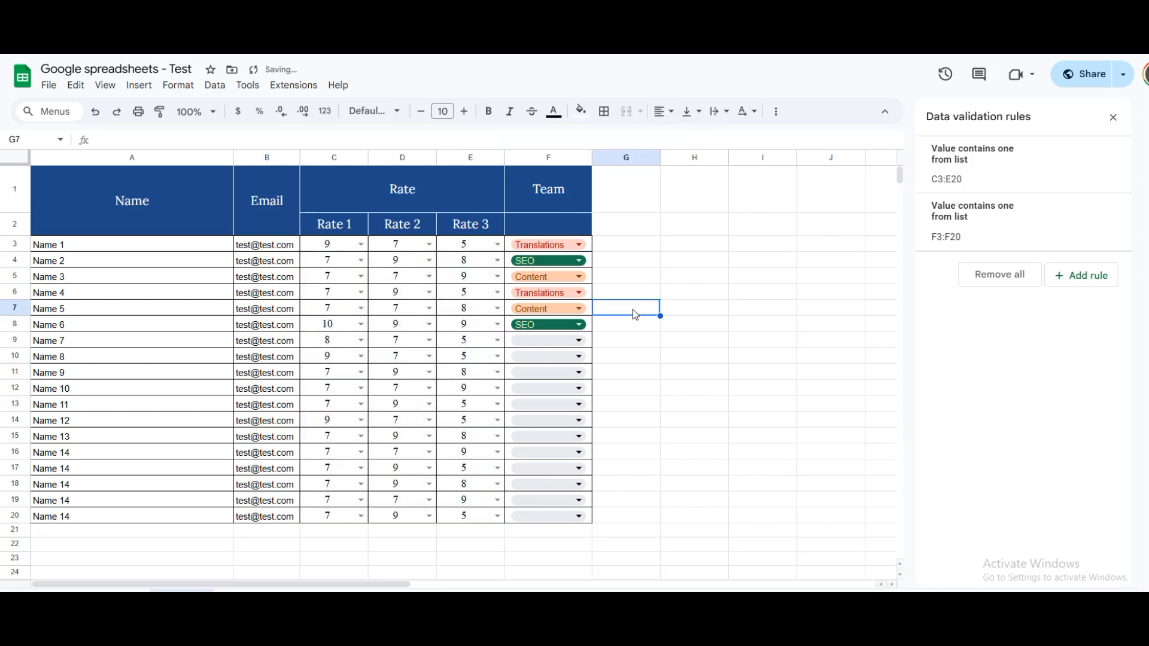
click(570, 192)
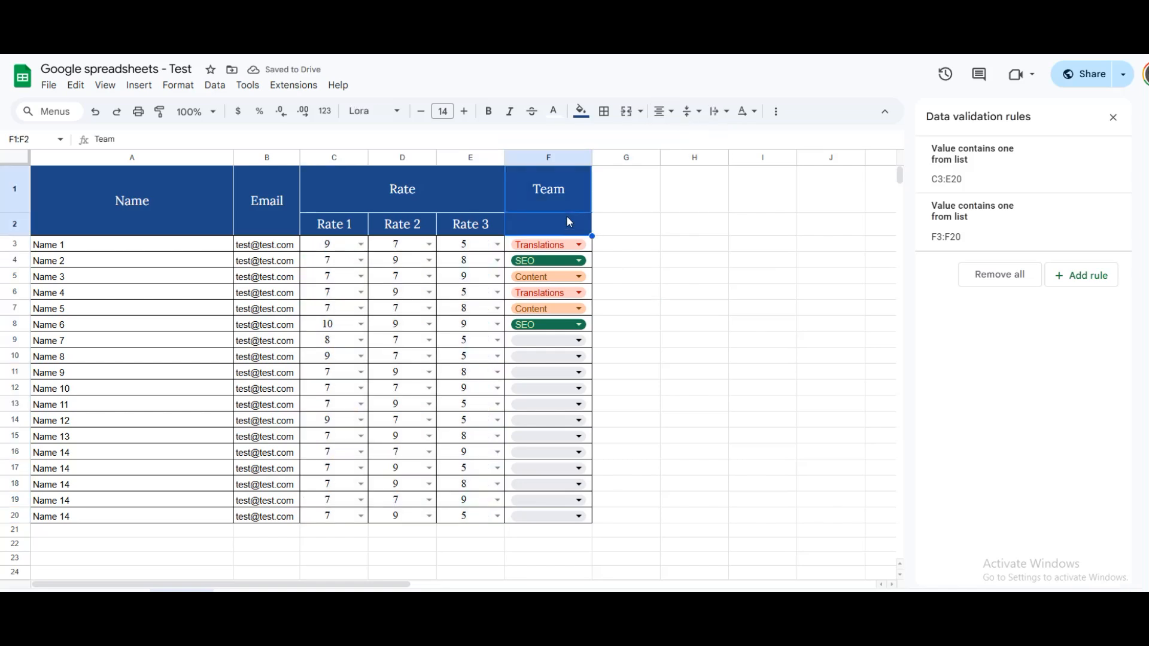
click(656, 248)
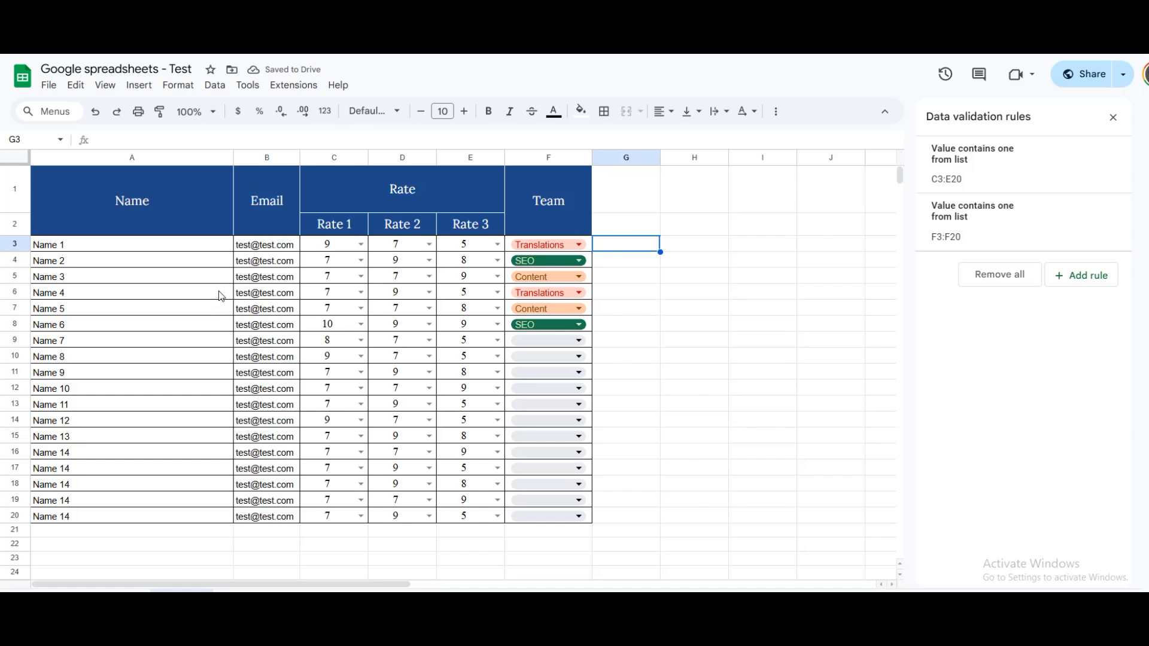
- Choose Content as the team in F9 and close the data validation rules
double_click(556, 339)
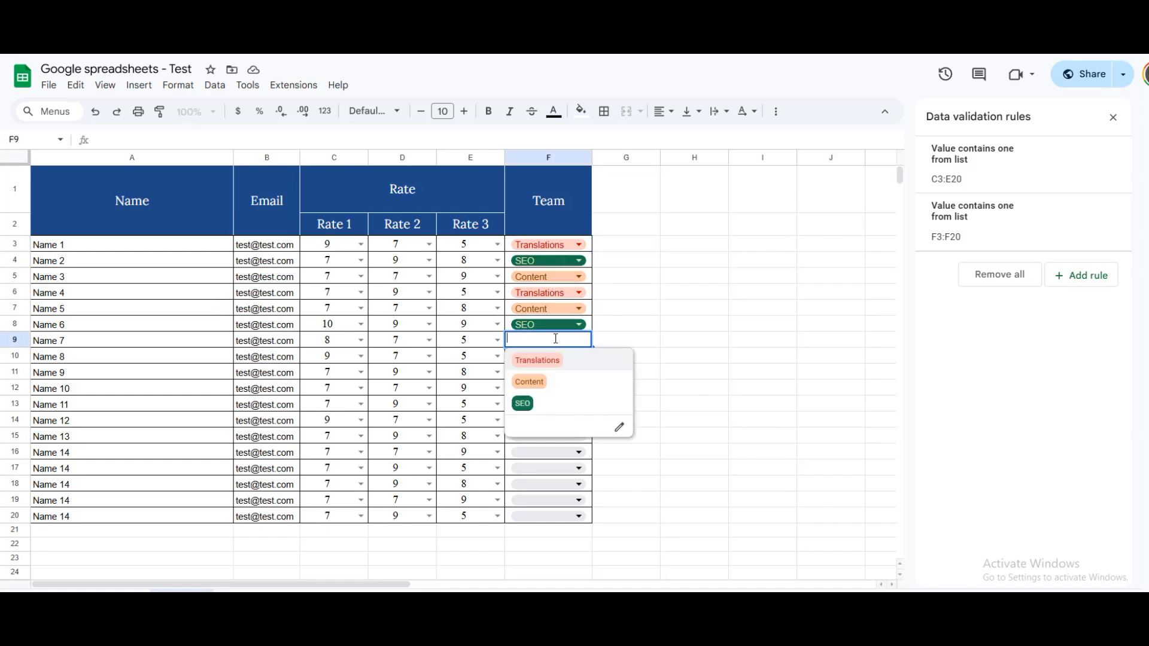
click(535, 381)
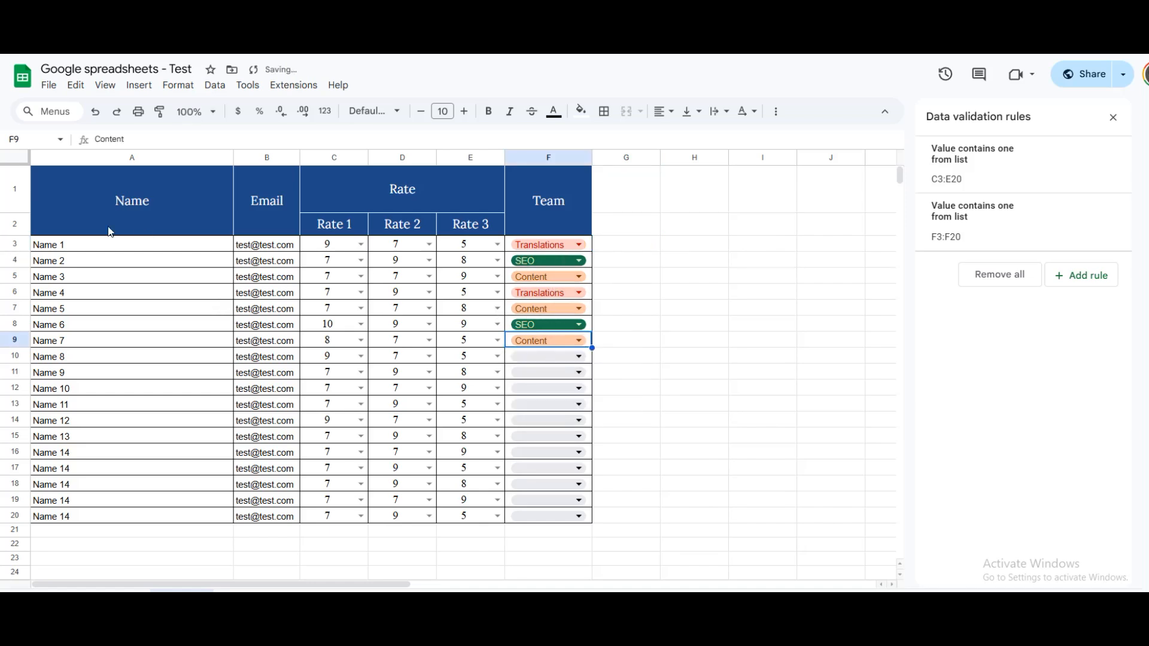
drag(44, 155, 522, 169)
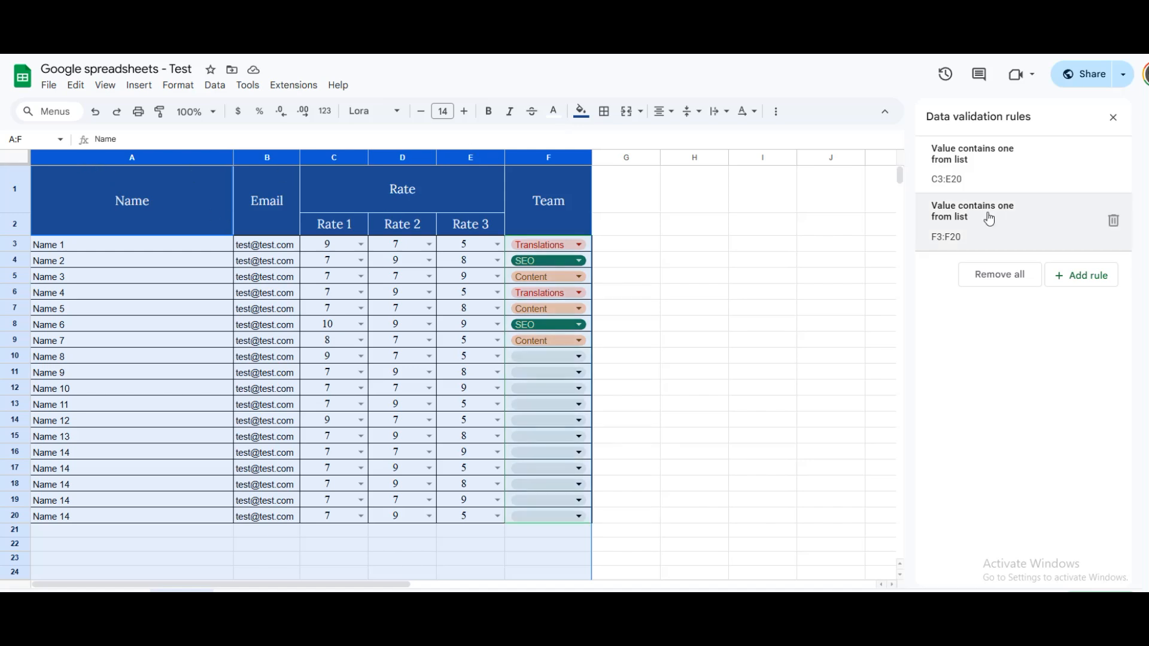
click(1111, 118)
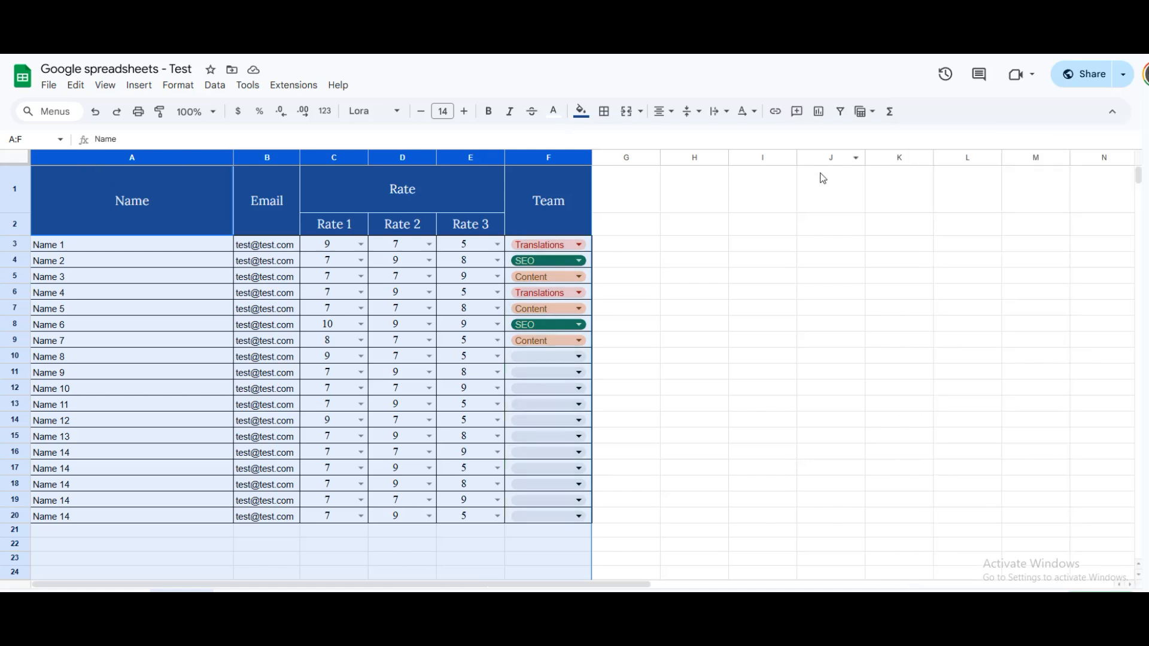
- Try to create a filter over columns A to F with the merged header
drag(54, 157, 54, 156)
click(840, 113)
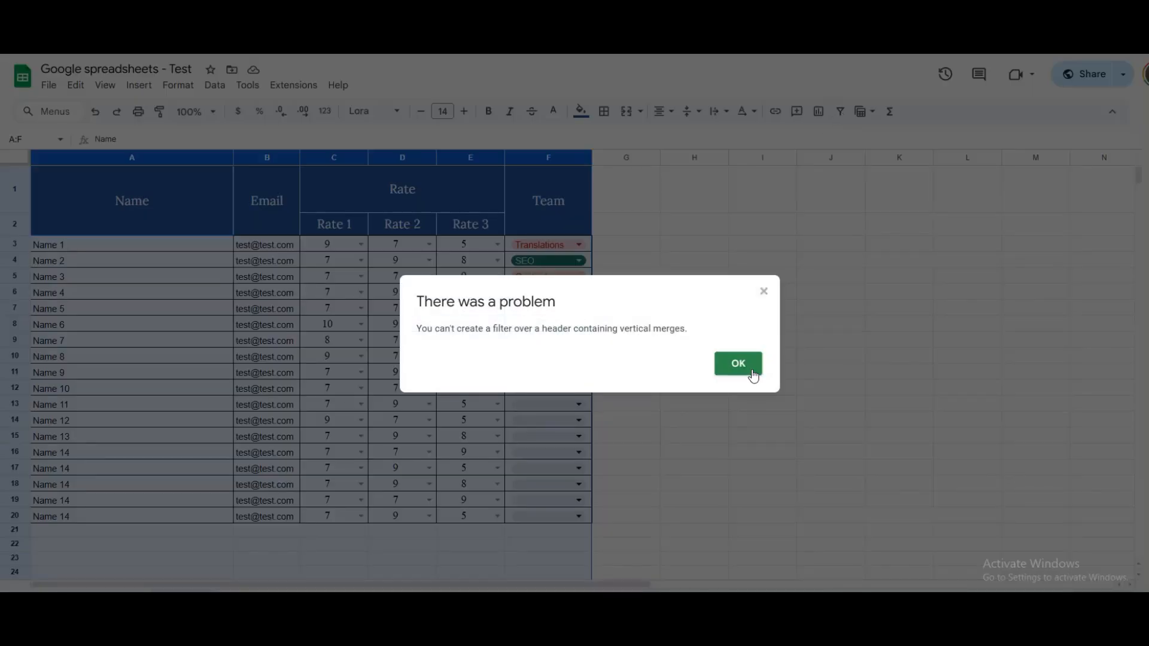
click(739, 366)
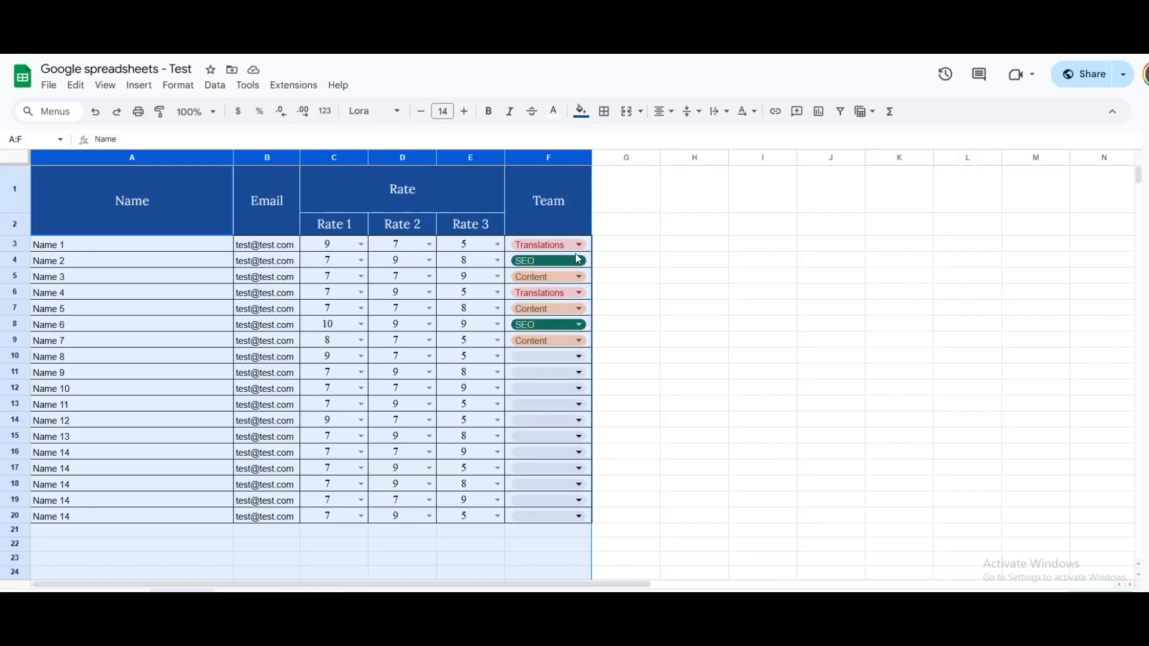
click(346, 197)
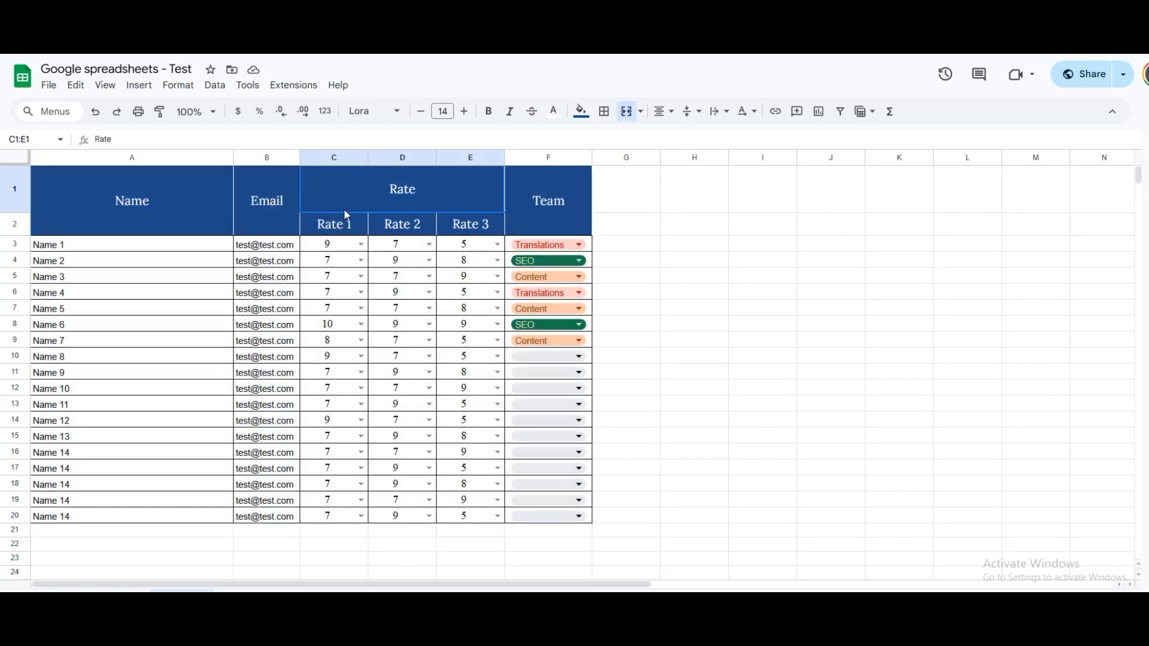
drag(347, 213, 342, 223)
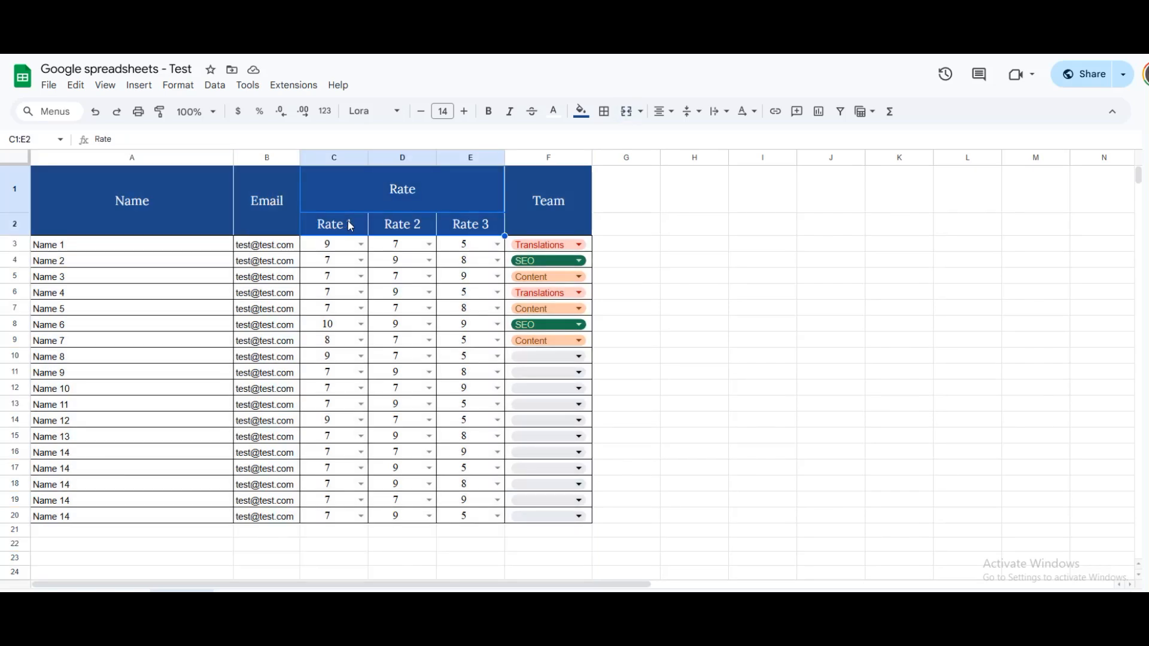
click(623, 114)
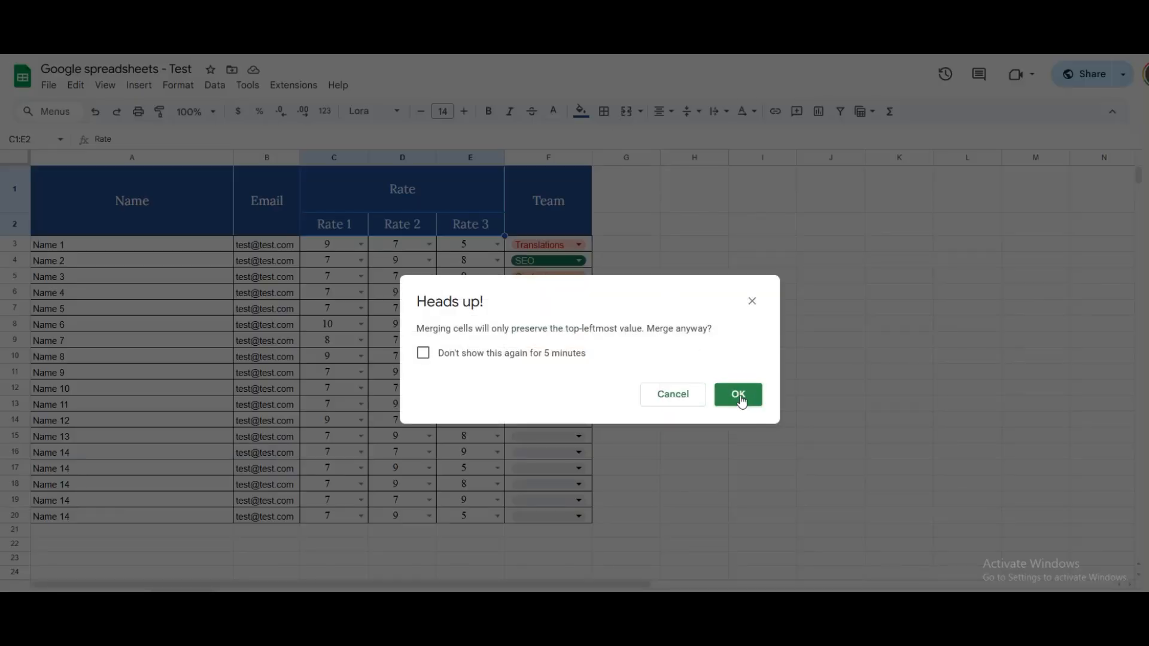
click(686, 399)
- Unmerge the Rate header C1:E1, Team header F1:F2, Email header B1:B2 and Name header A1:A2
click(357, 199)
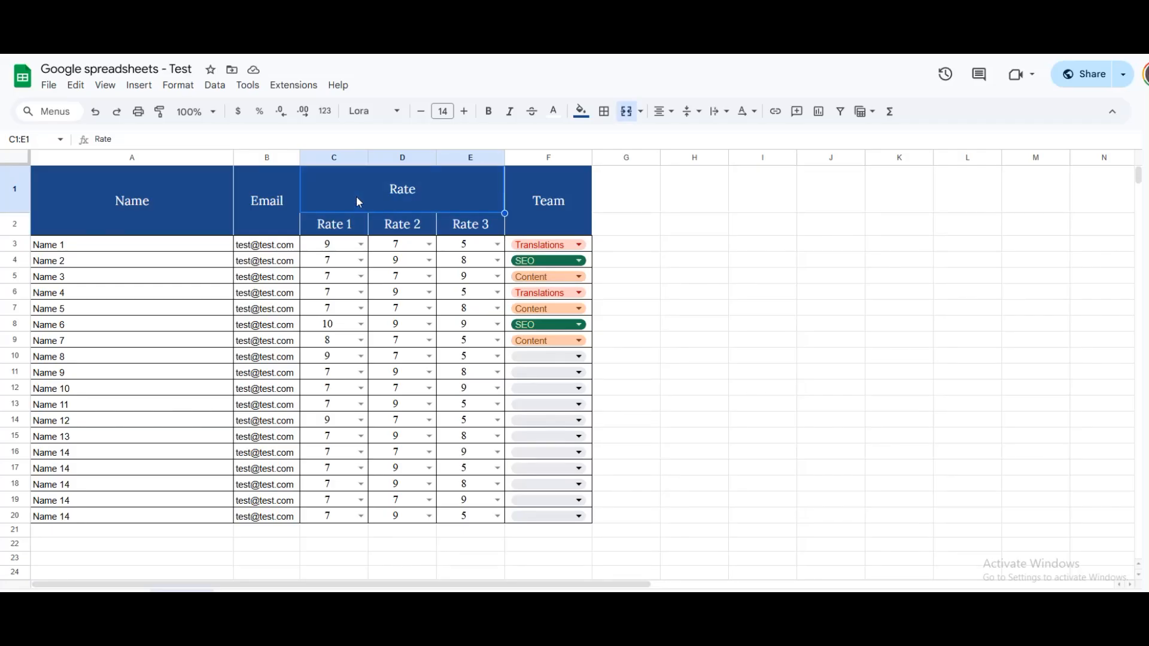
click(627, 116)
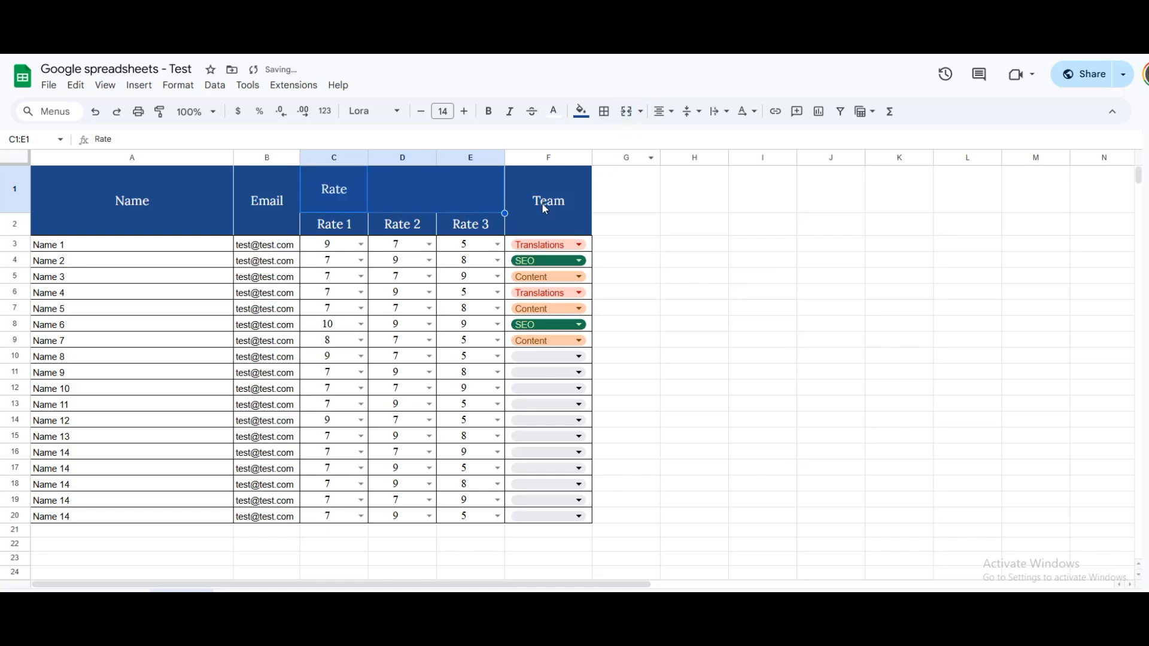
click(545, 204)
click(626, 114)
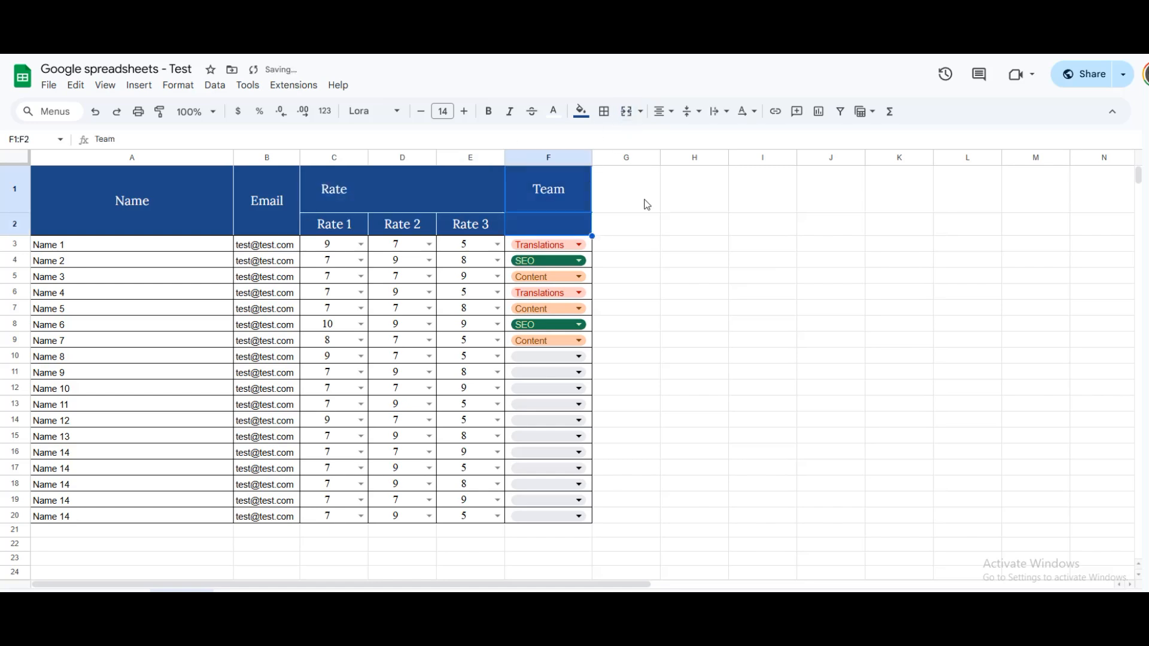
click(277, 205)
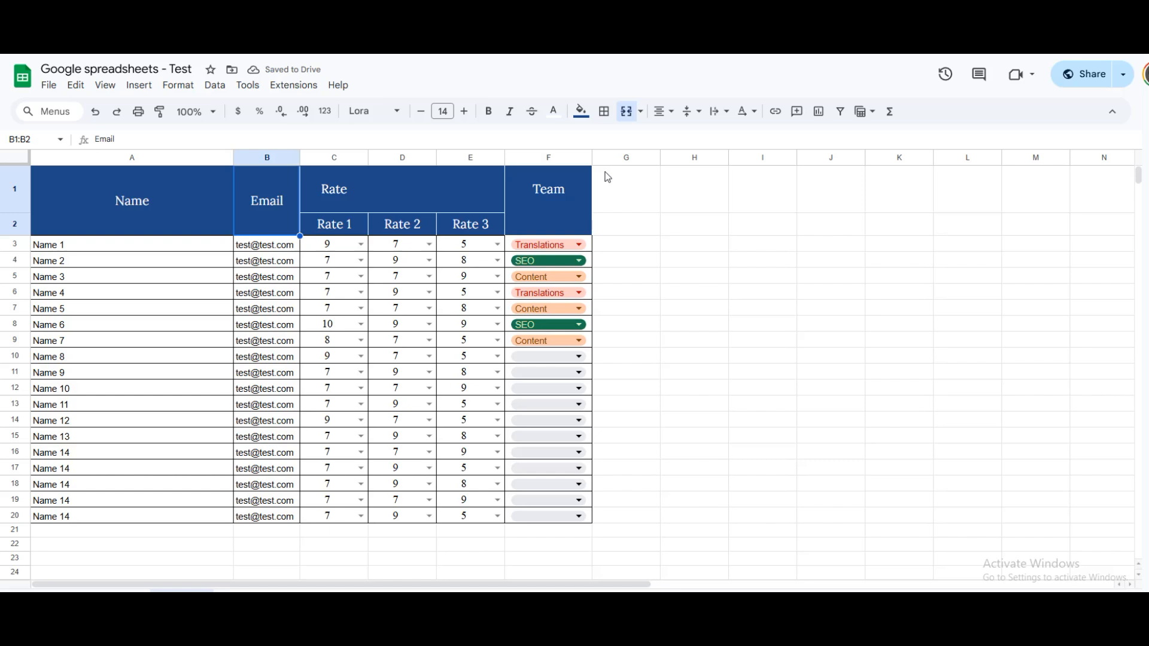
click(626, 113)
click(110, 206)
click(626, 112)
click(550, 226)
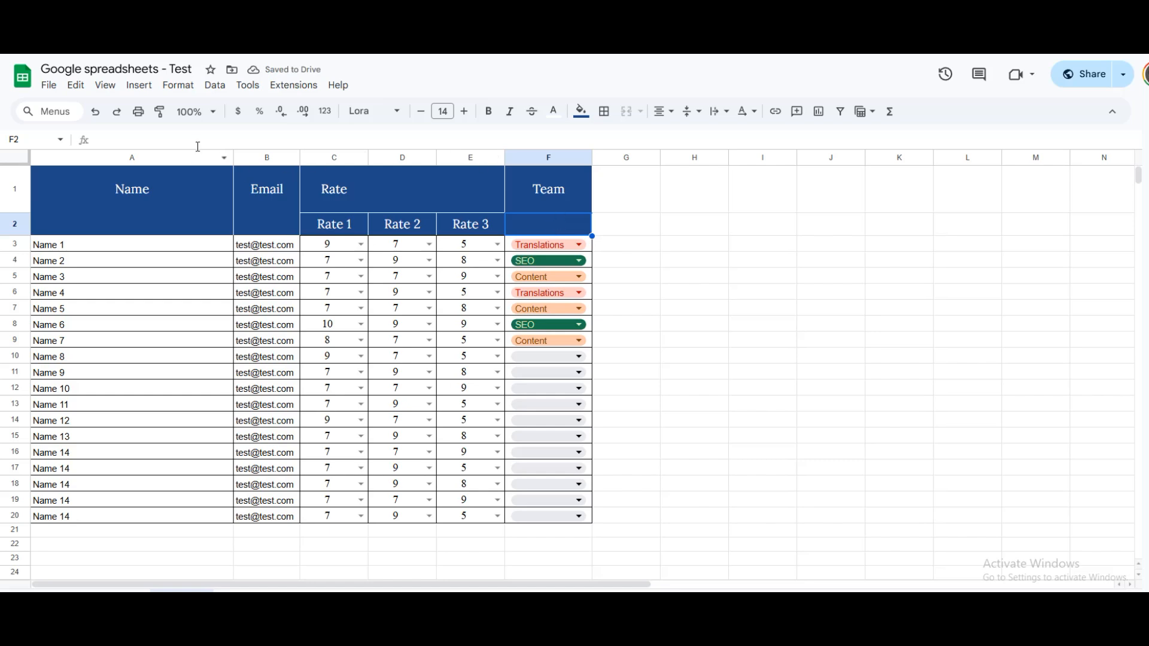
- Create a filter over columns A to F
drag(187, 157, 532, 168)
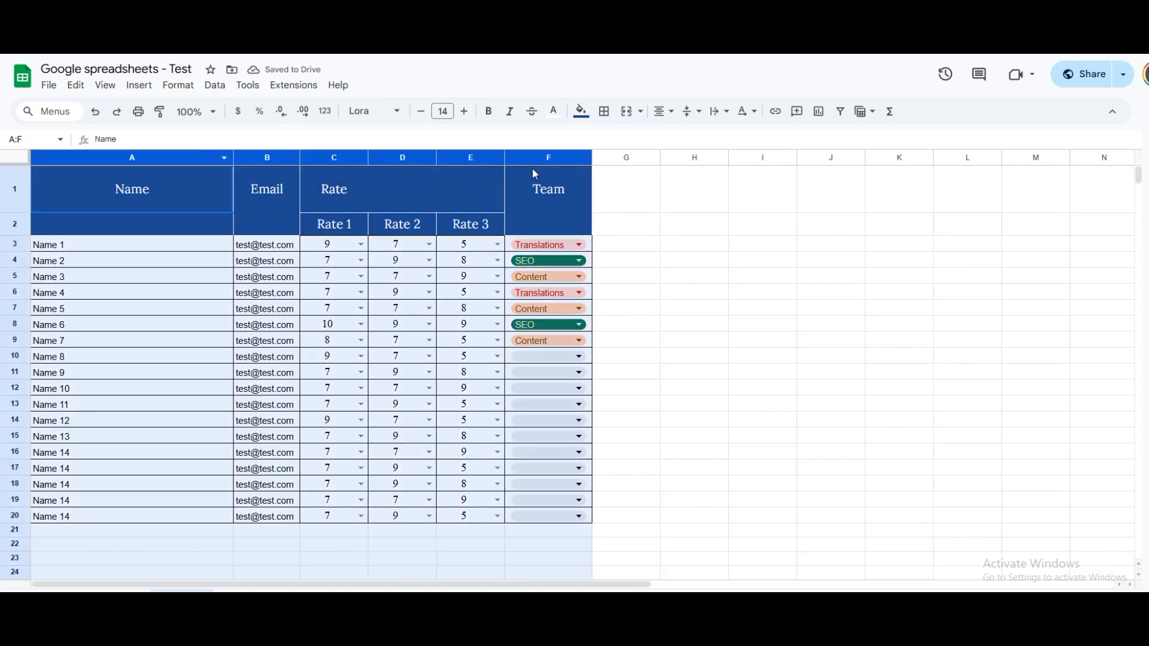
click(838, 113)
click(622, 245)
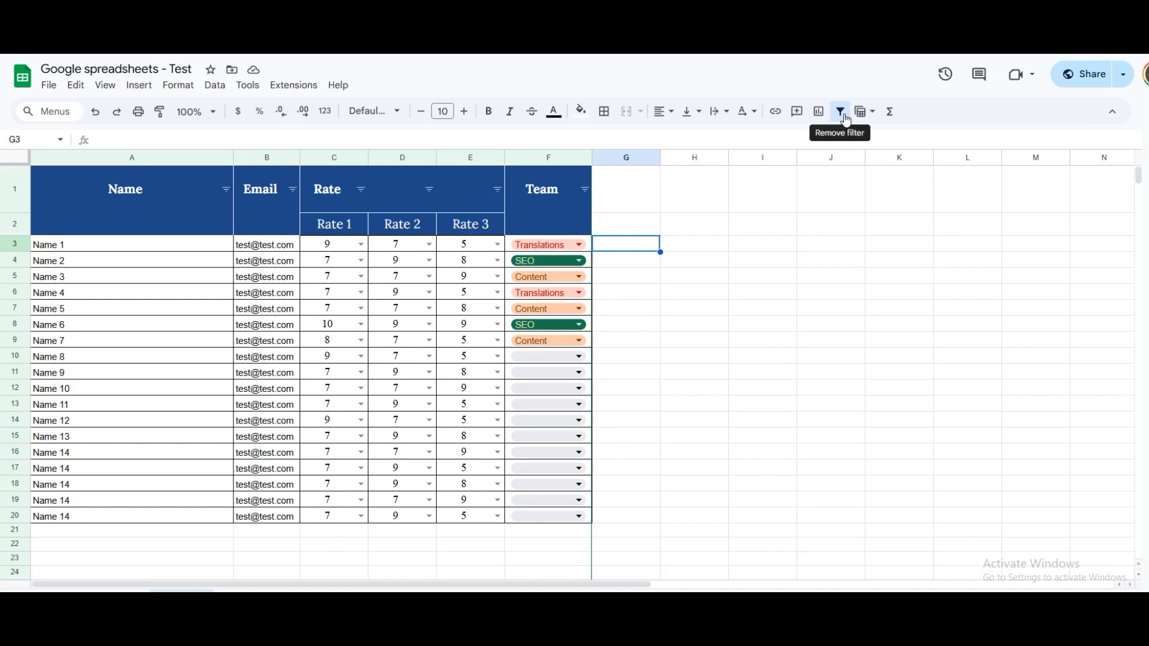
- Filter the Team column to show only Content, and restore all of its values
click(584, 190)
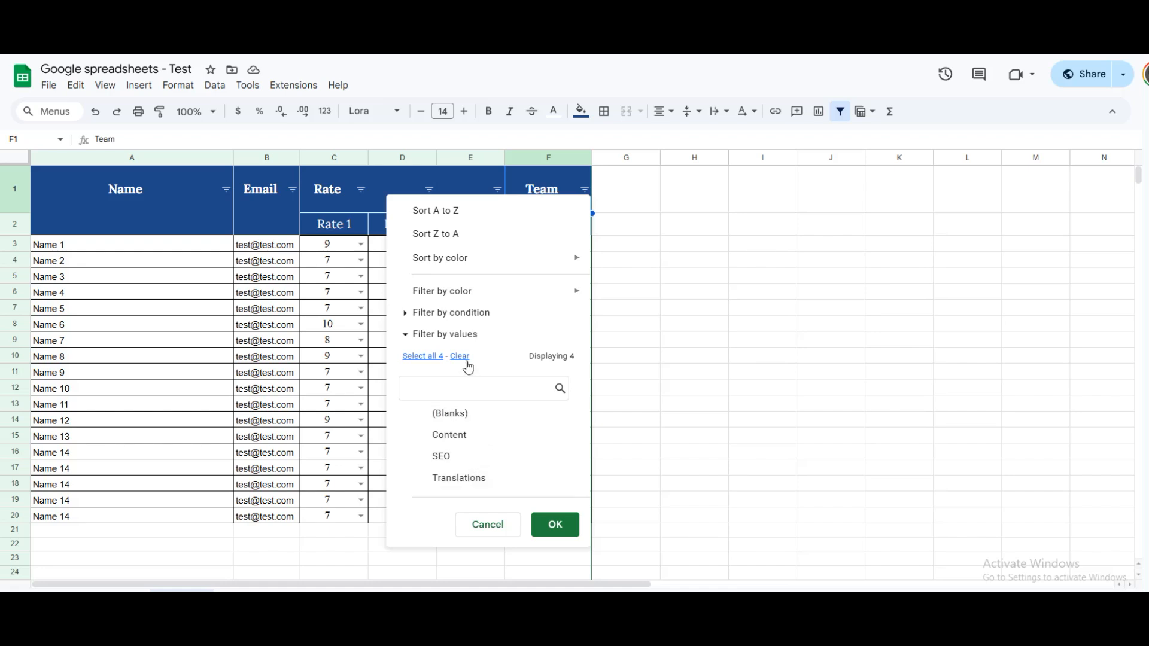
click(463, 436)
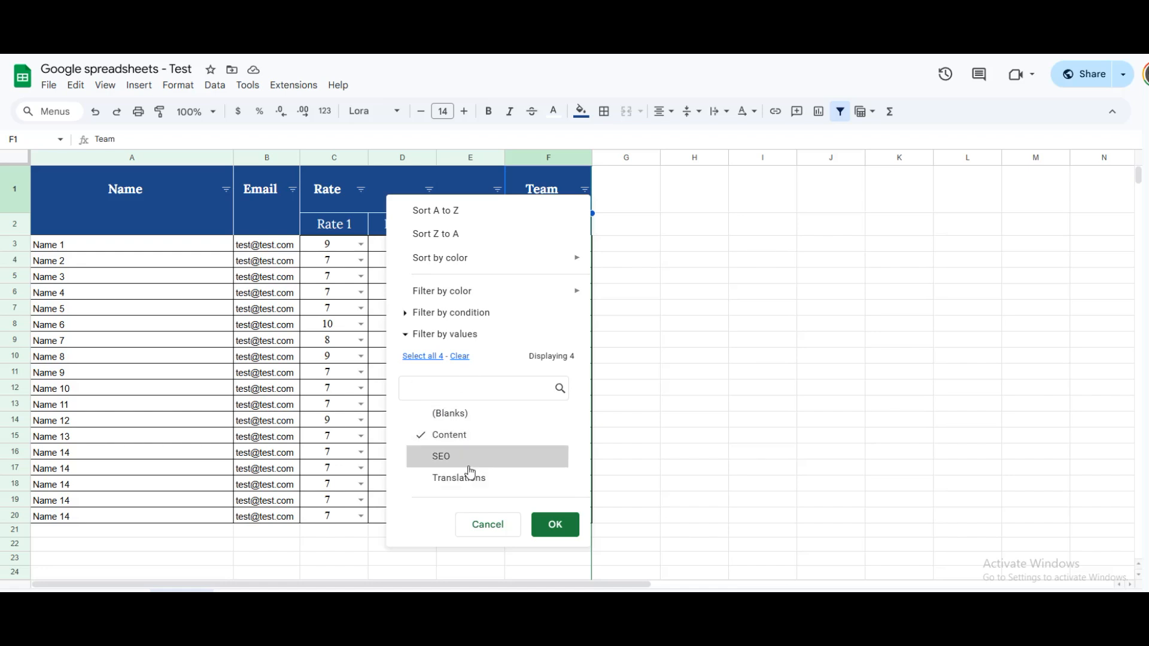
click(547, 526)
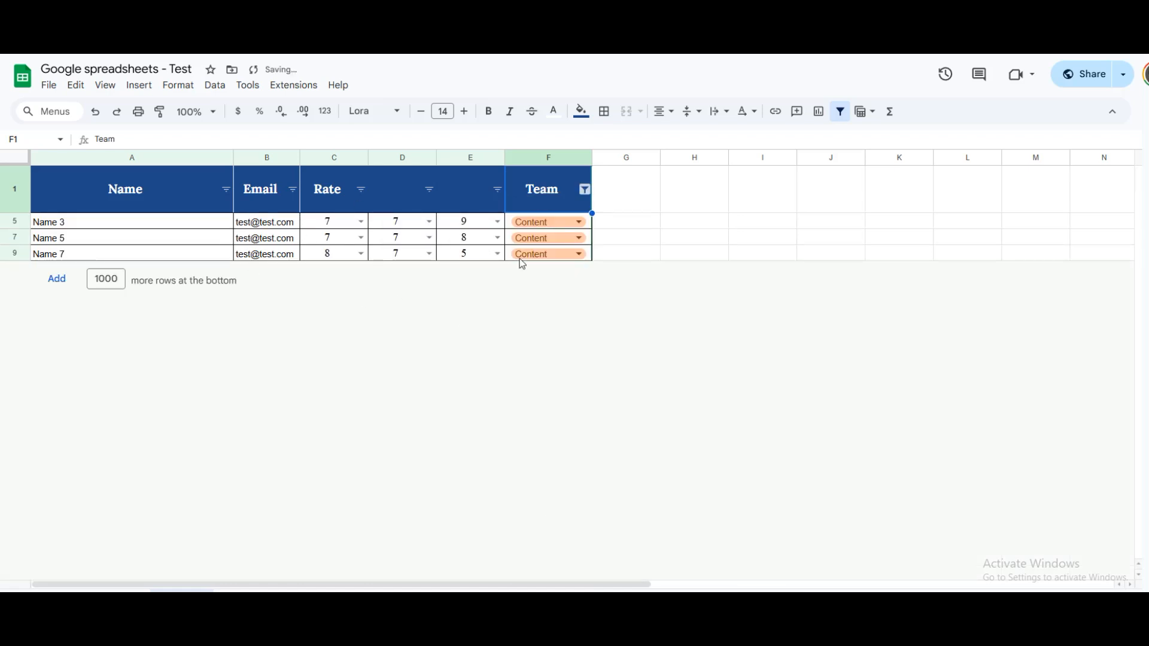
click(585, 191)
click(438, 358)
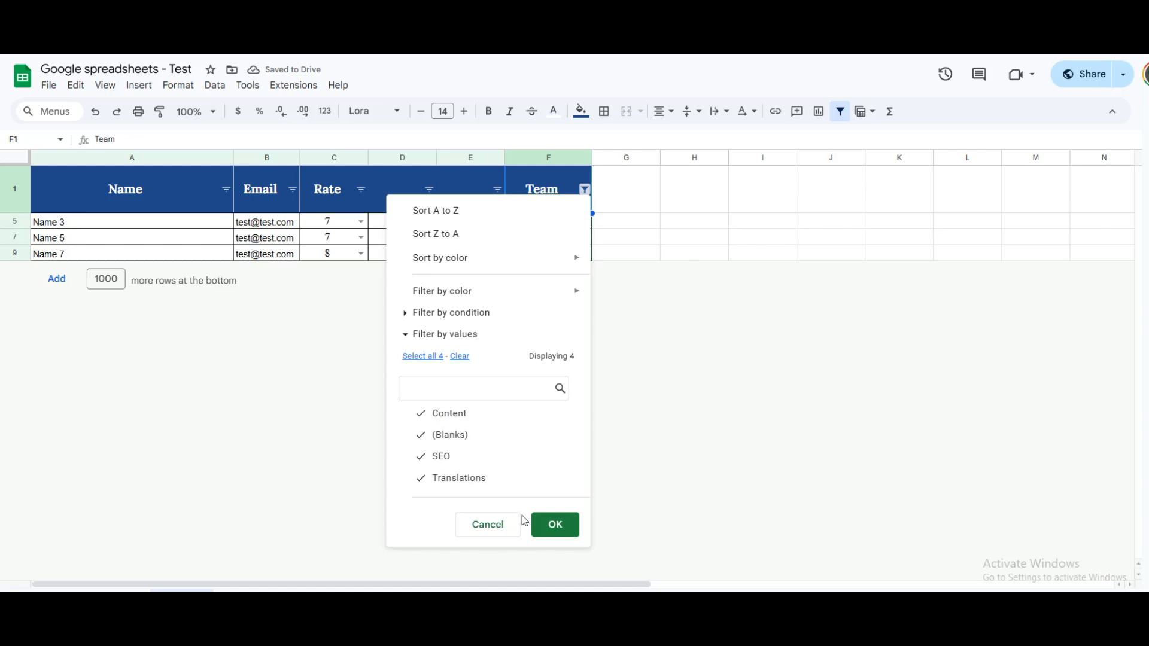
click(550, 529)
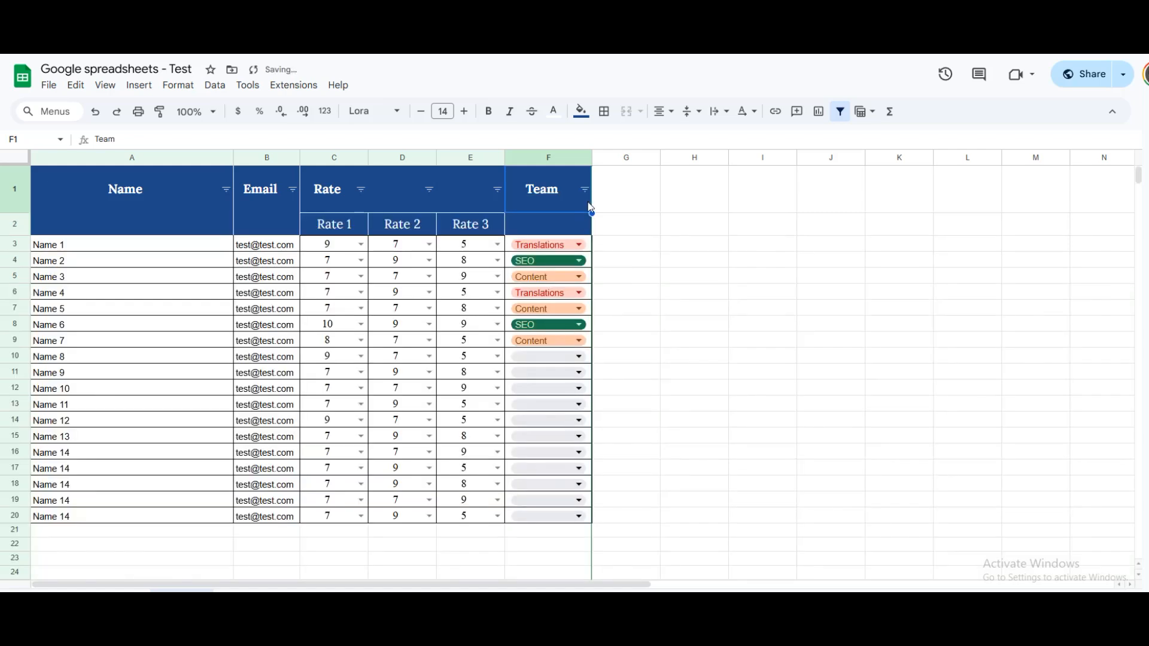
- Sort the table by the Rate 1 values in column C from Z to A
click(359, 195)
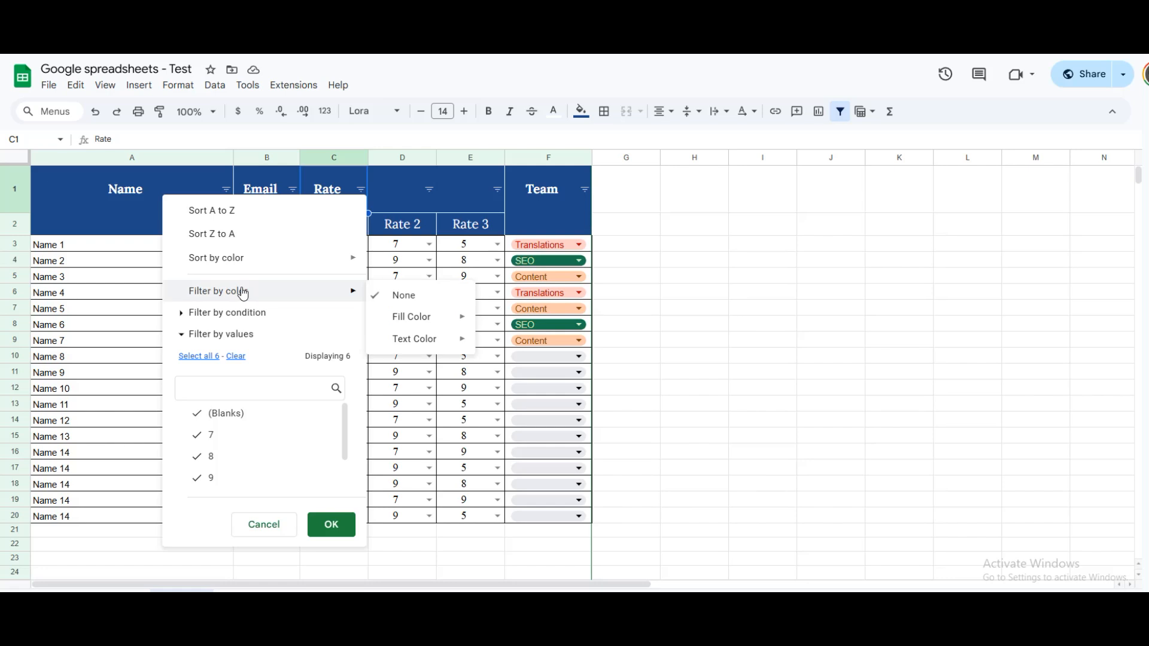
click(240, 233)
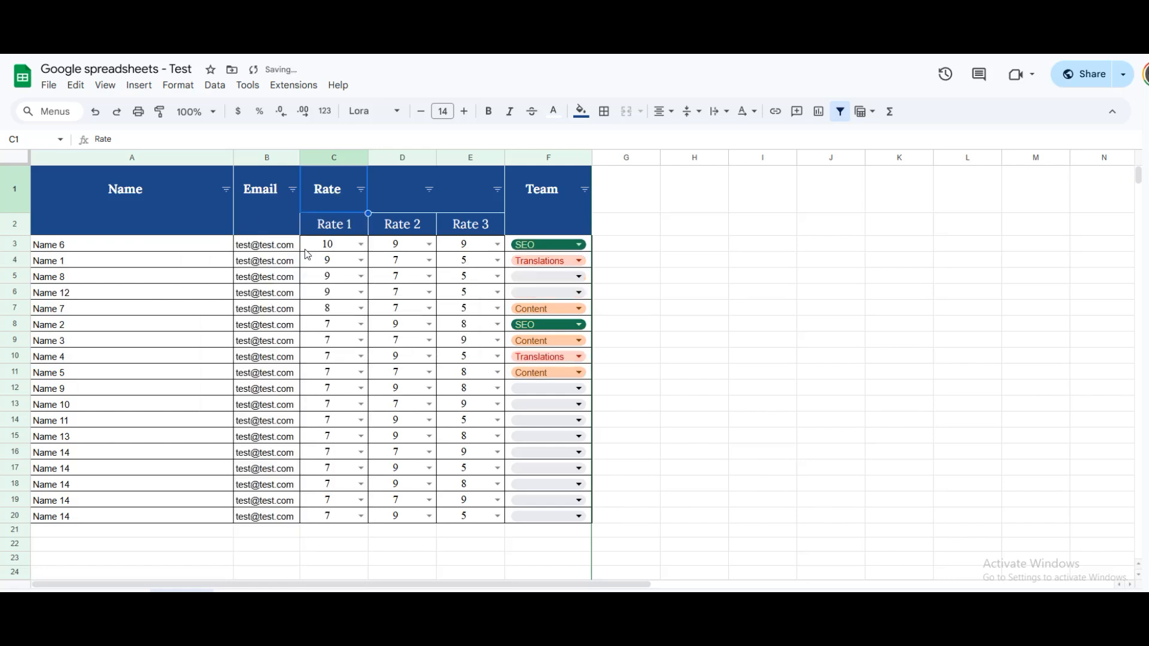
- Try sorting the table by the Rate 2 values in column D from A to Z, and undo that sort
click(430, 190)
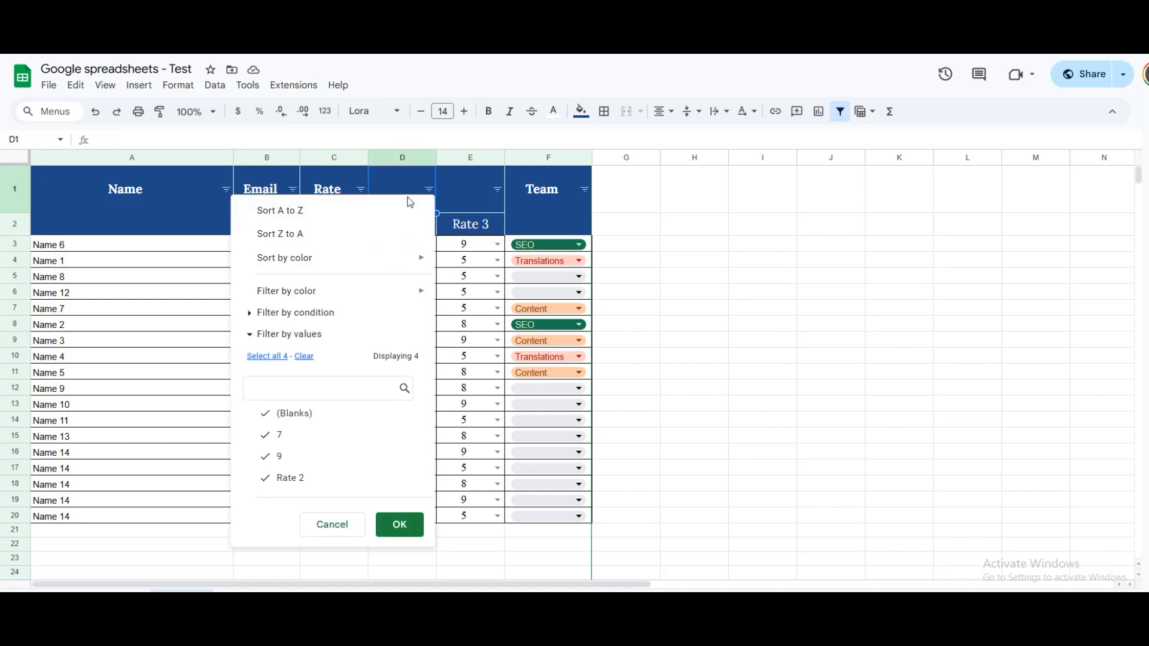
click(351, 213)
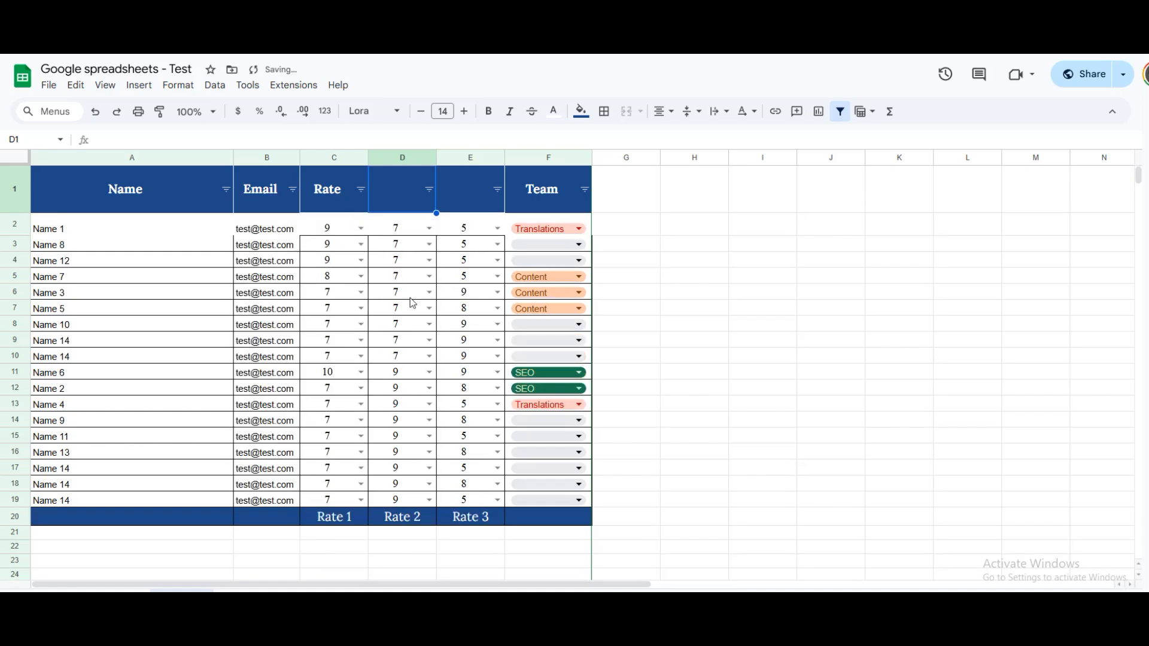
click(363, 191)
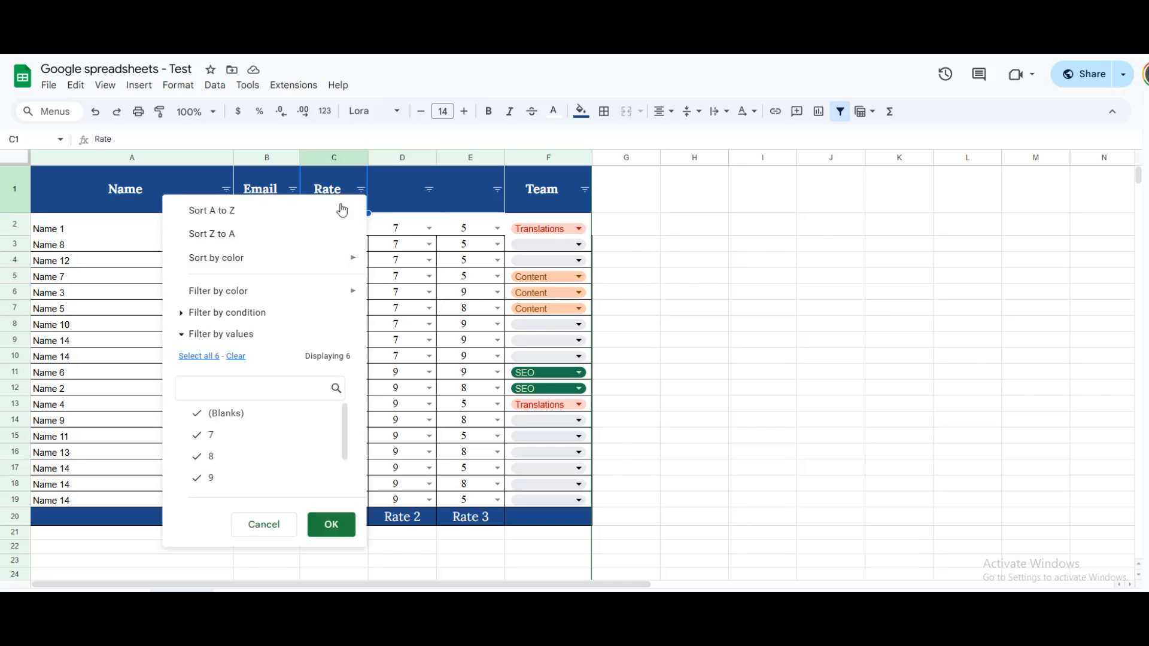
click(413, 282)
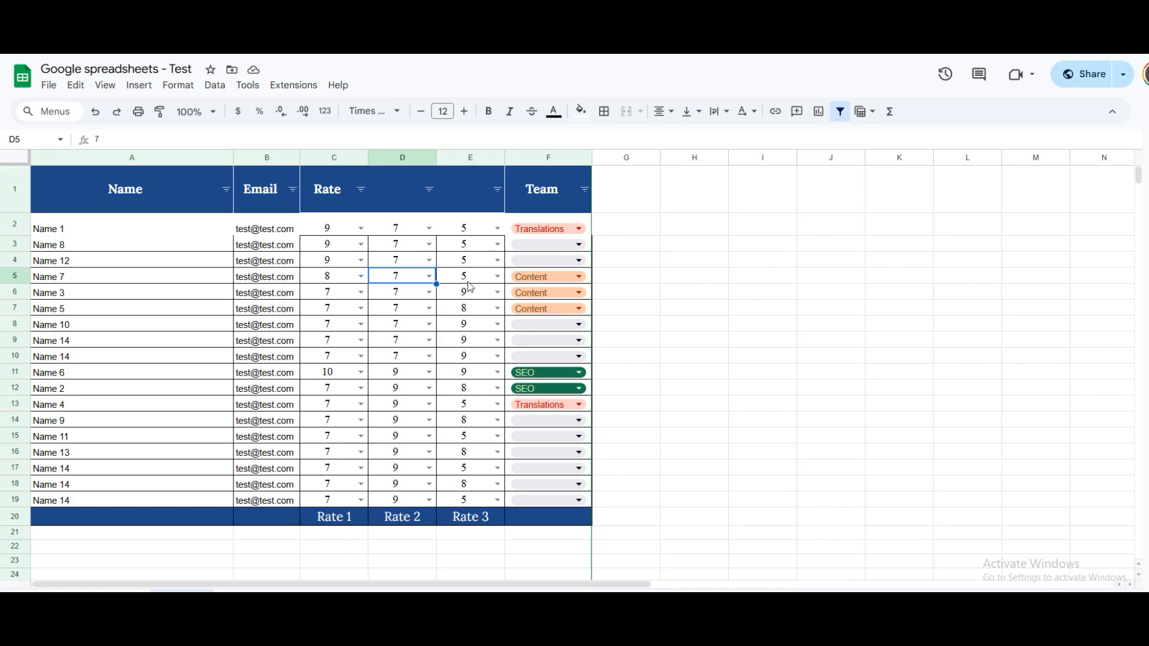
key(ctrl+z)
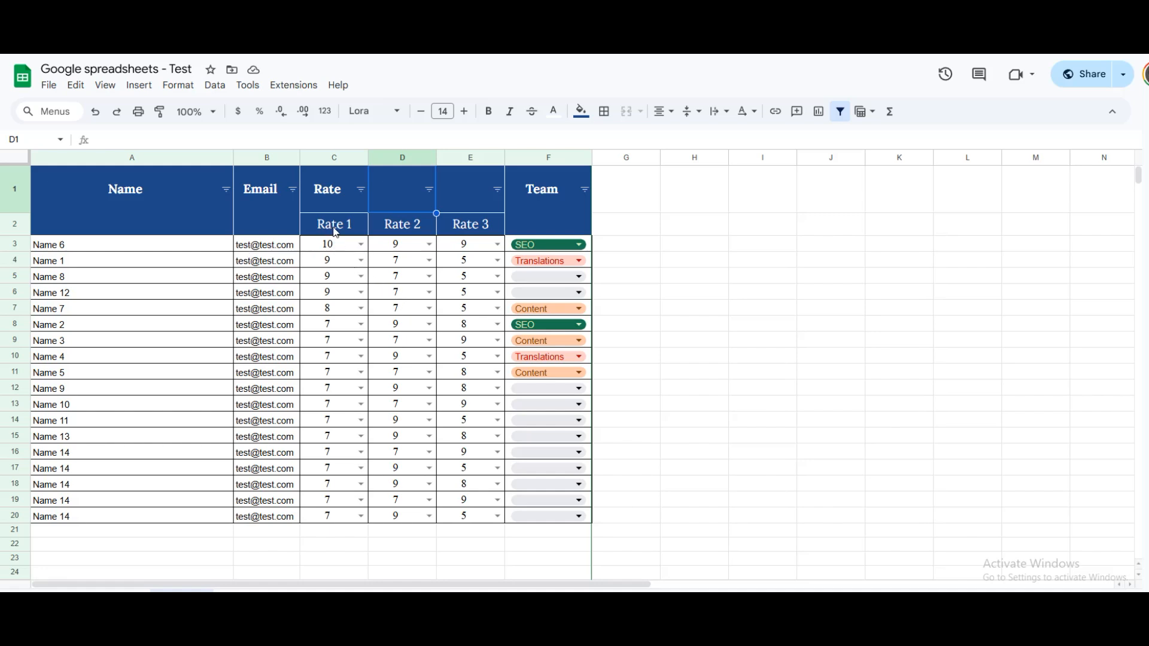
- Start an advanced range sort on columns A to F with Column C from Z to A as the first sort criterion
drag(99, 157, 513, 159)
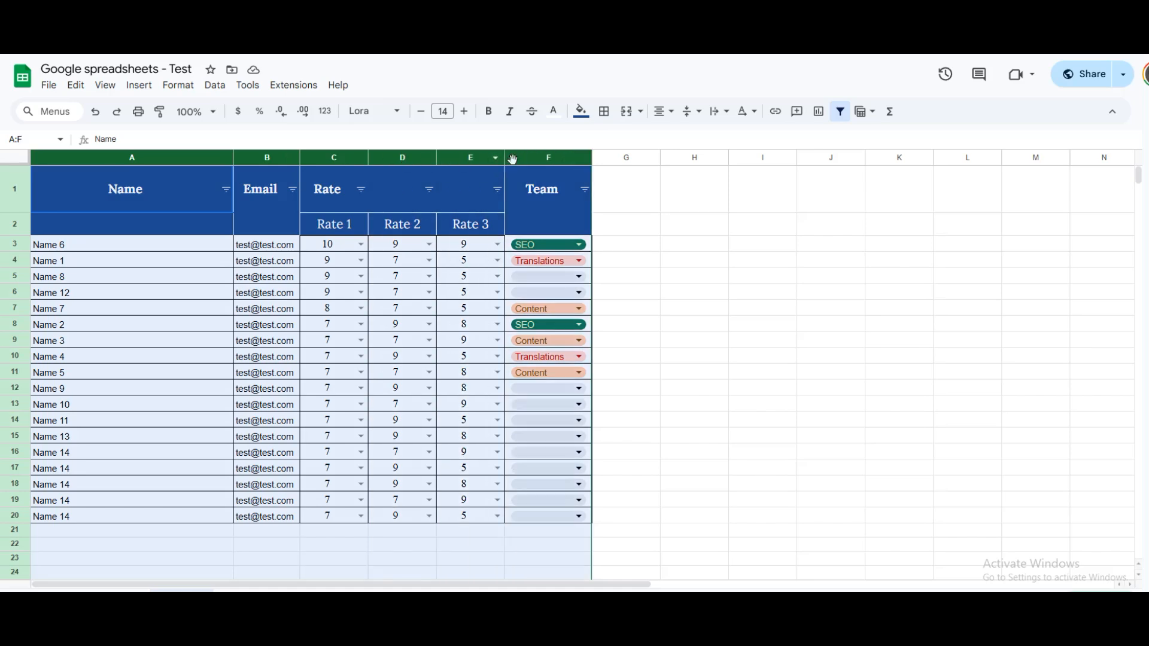
click(190, 87)
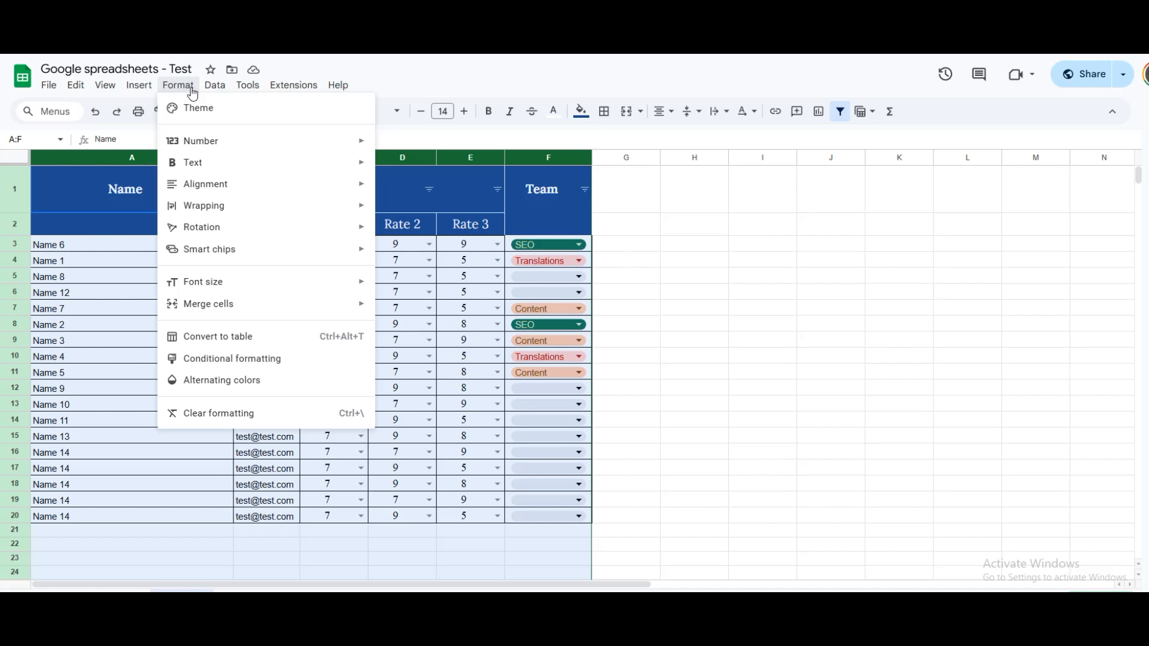
mouse_move(210, 90)
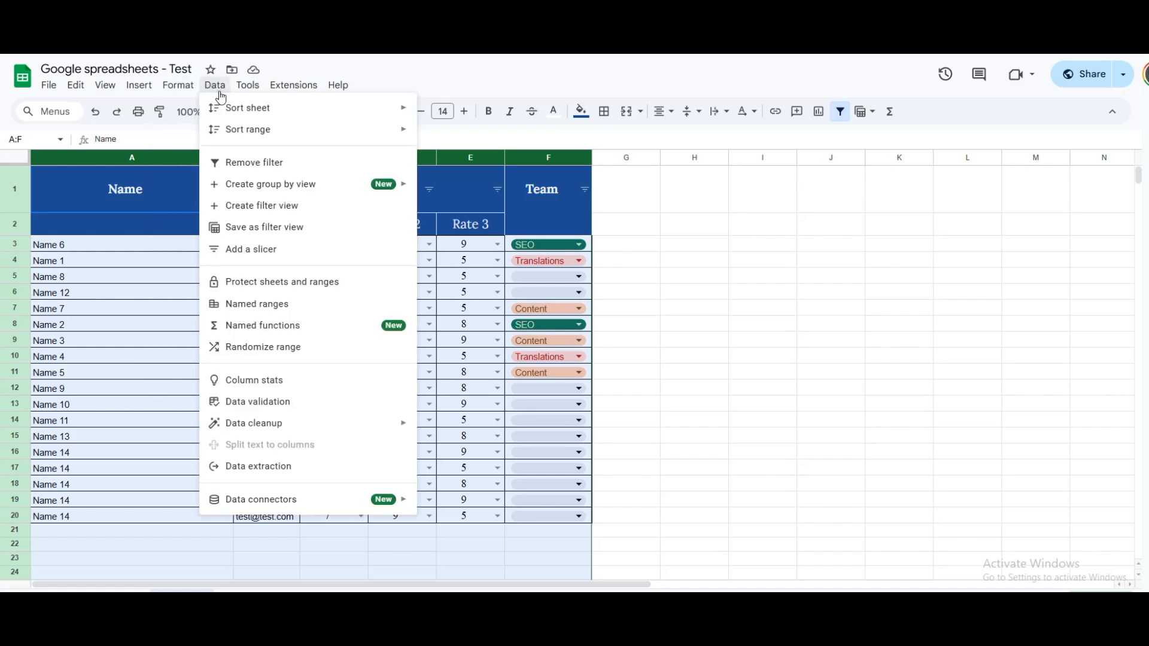
mouse_move(290, 130)
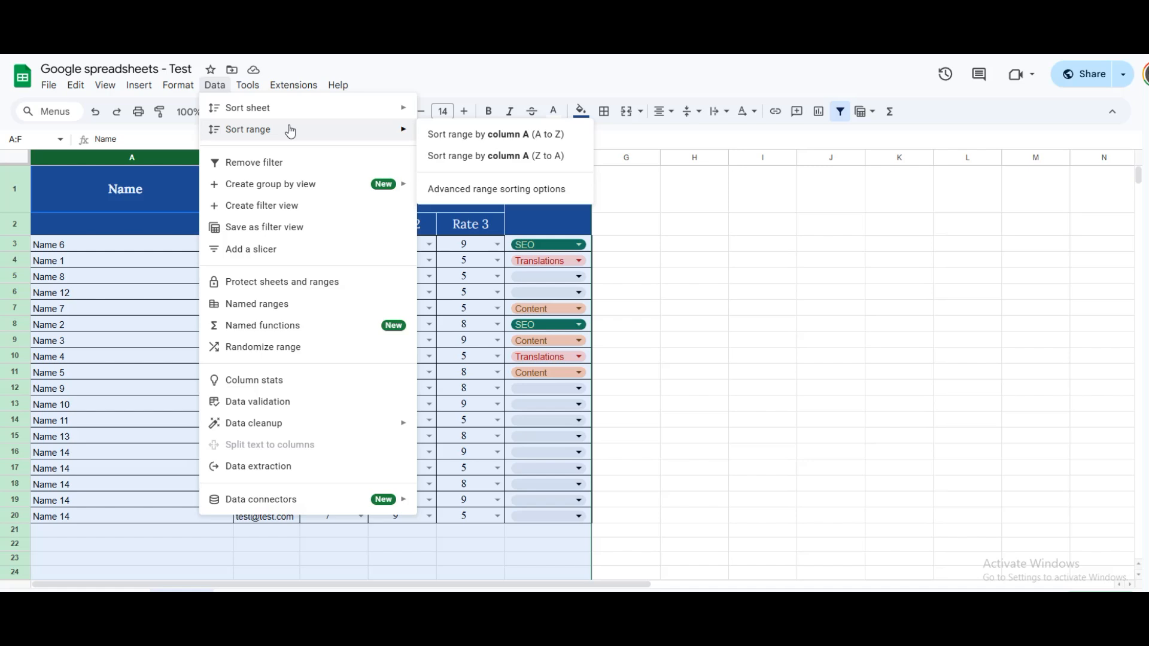
click(497, 189)
drag(661, 255, 849, 299)
click(697, 376)
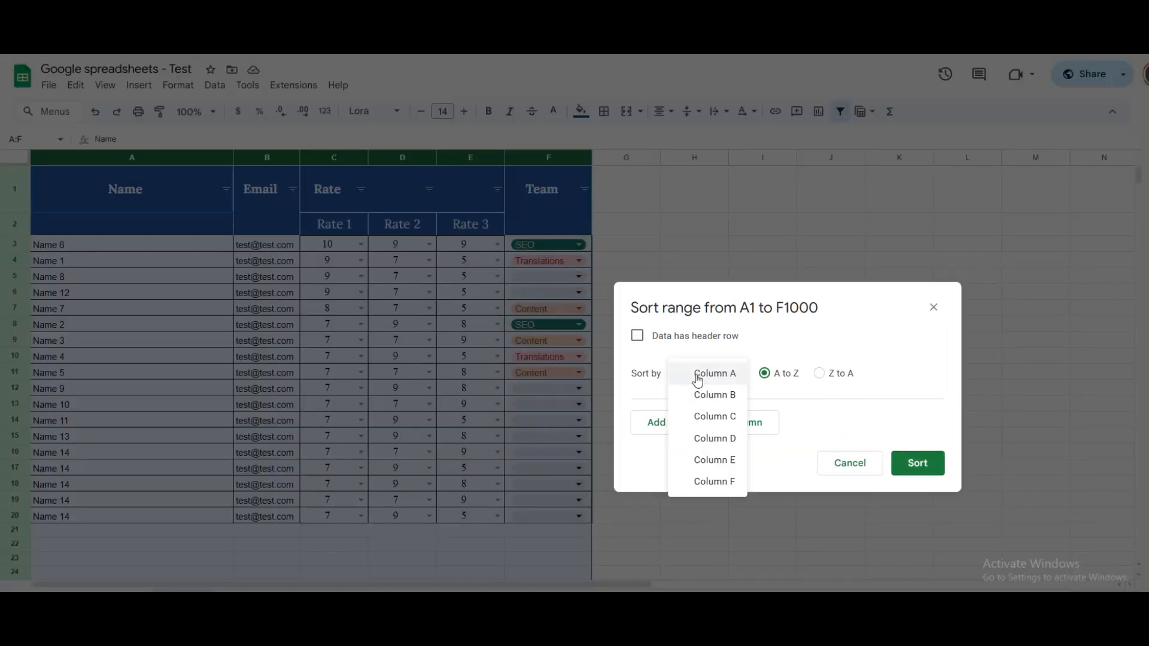
click(717, 417)
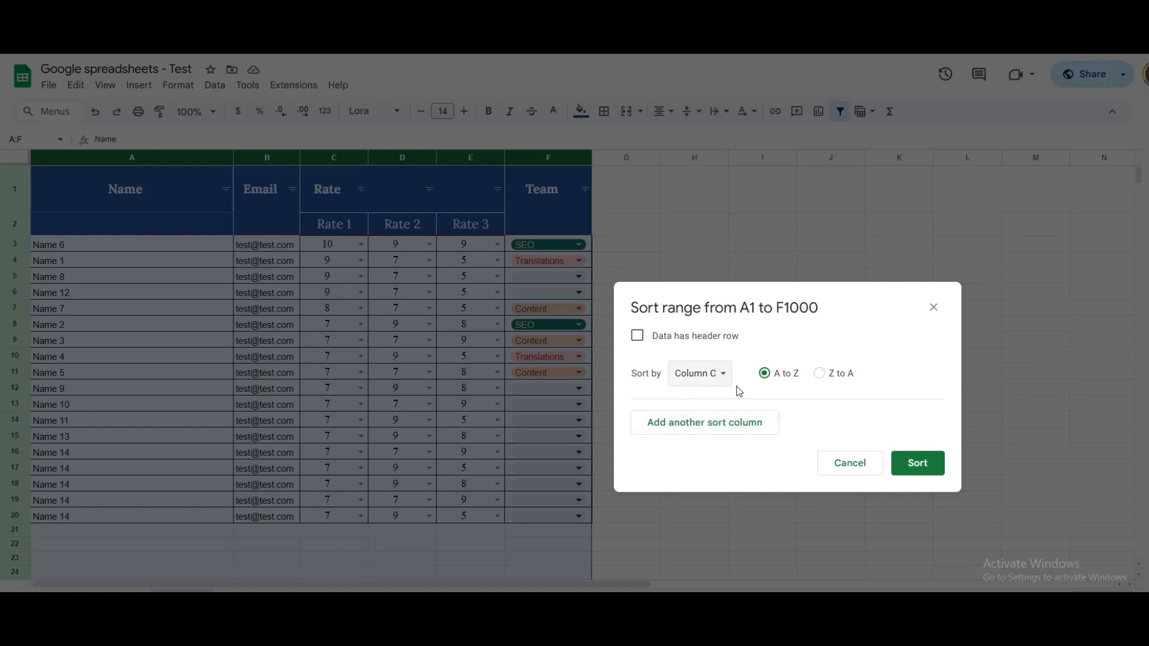
click(819, 373)
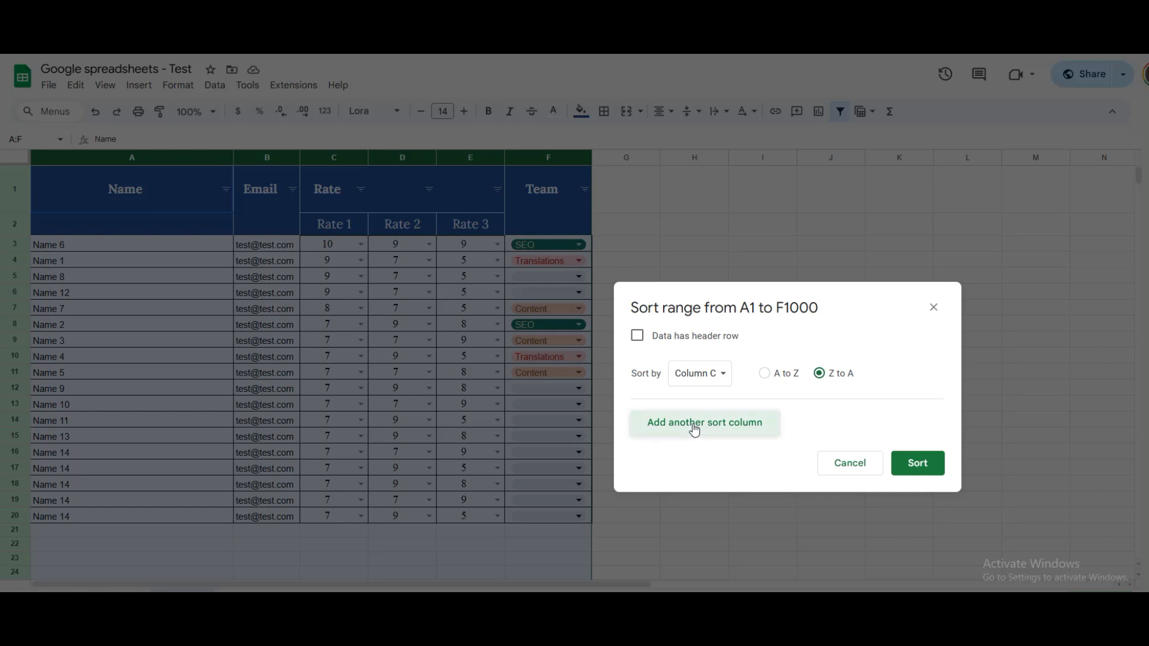
- Add Column D from Z to A as the second sort criterion and apply the sort
click(693, 424)
click(715, 427)
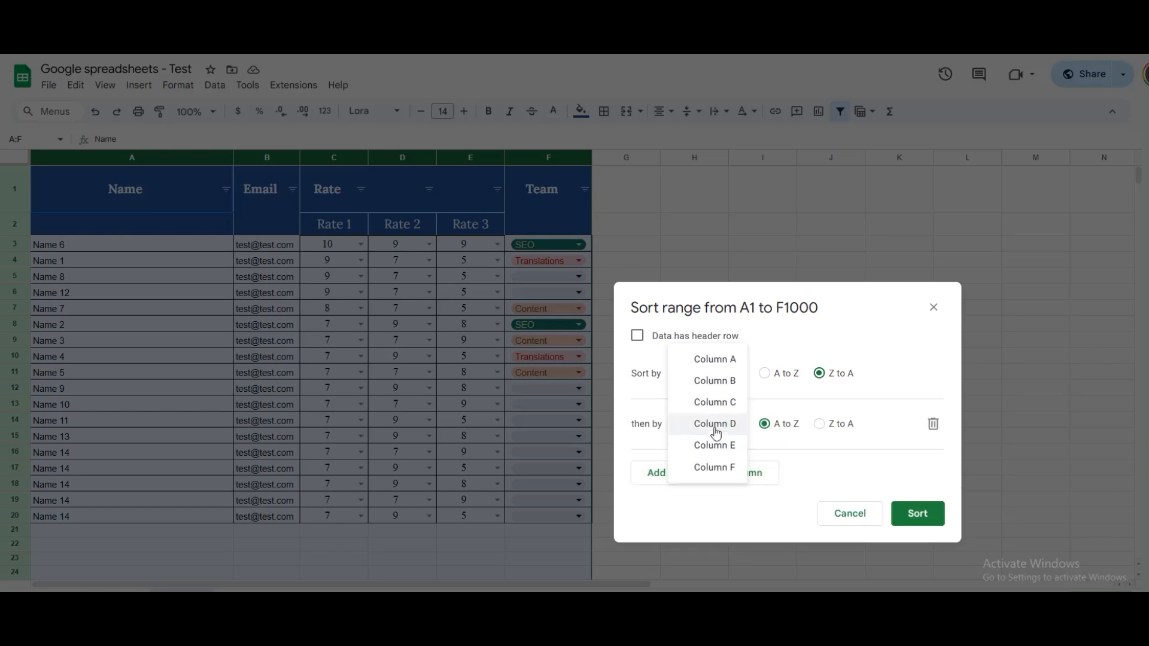
click(715, 424)
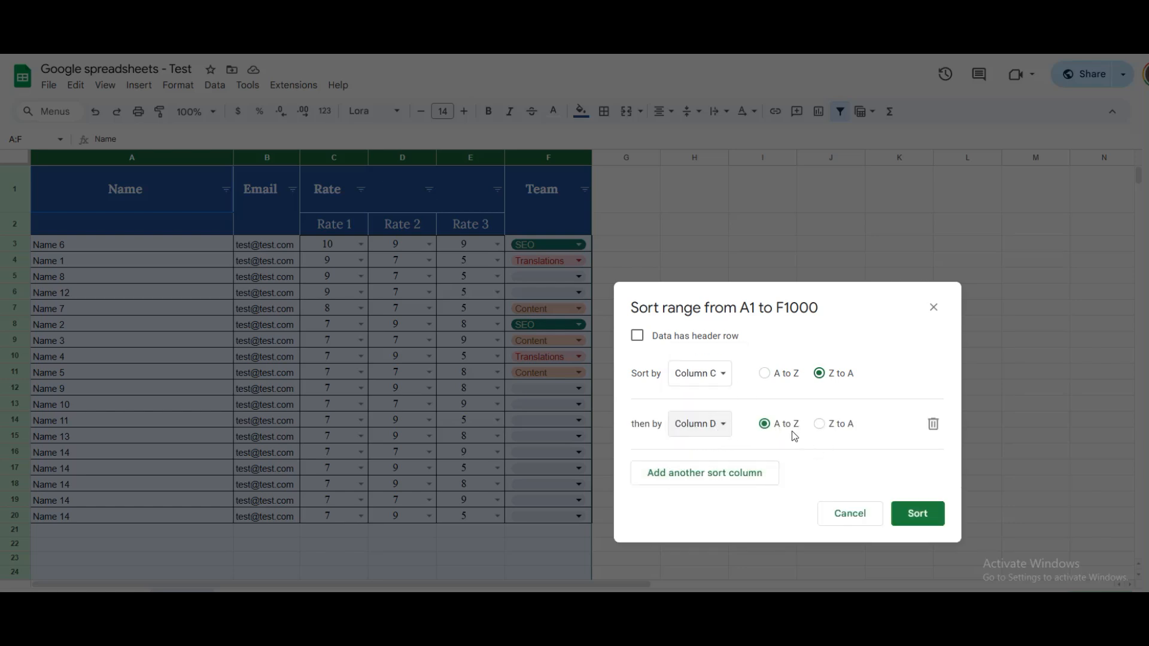
click(841, 428)
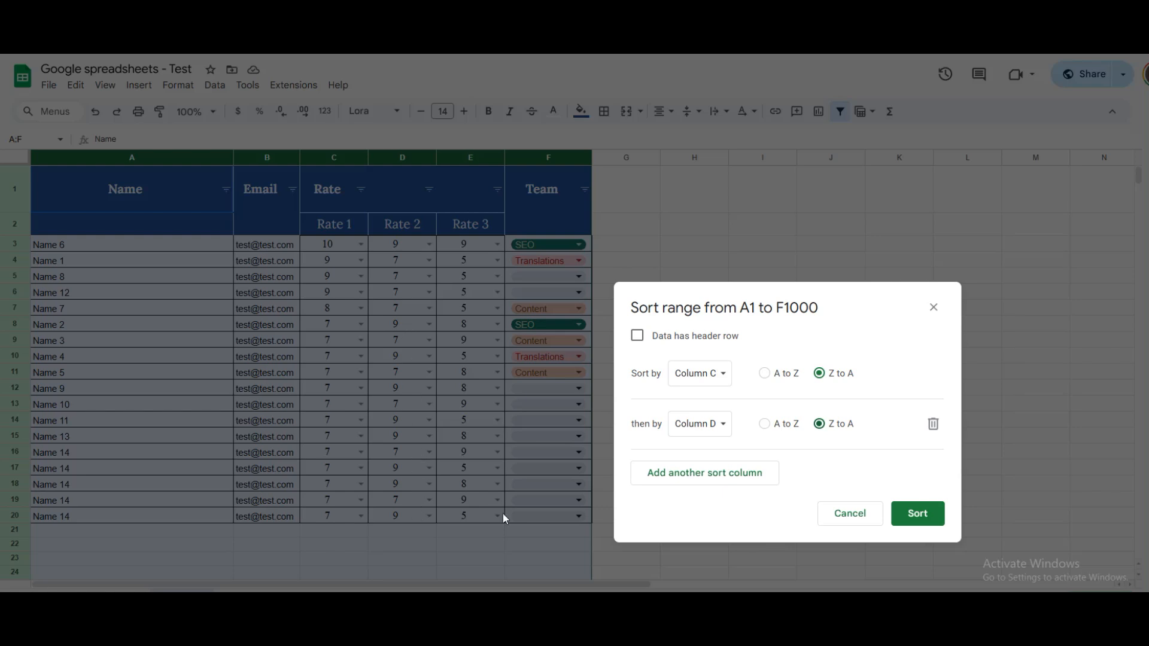
click(916, 516)
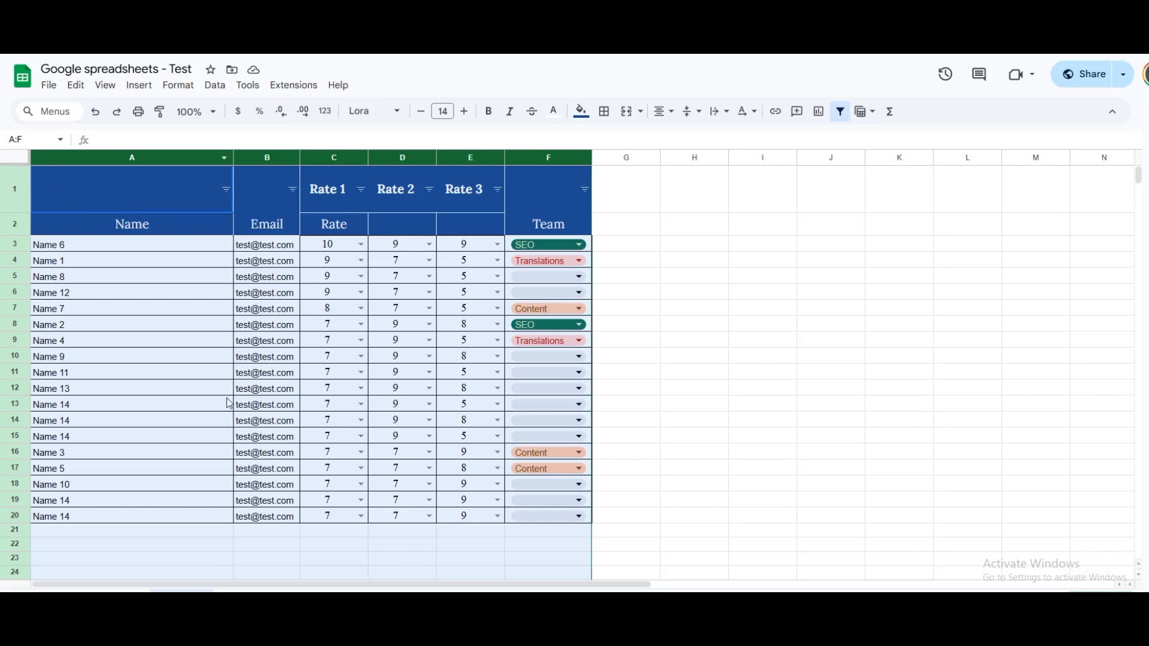
- Set the Team dropdowns in F5 and F6 to Content and those in F10 and F11 to SEO
drag(161, 516, 560, 178)
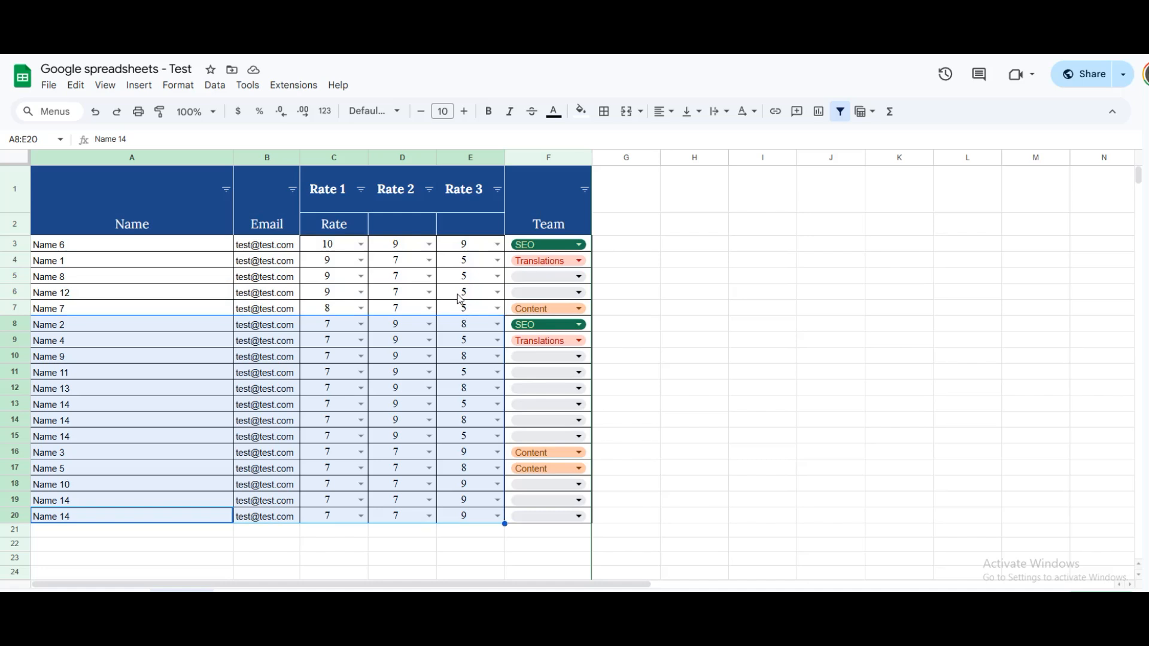
click(547, 276)
click(540, 315)
click(542, 291)
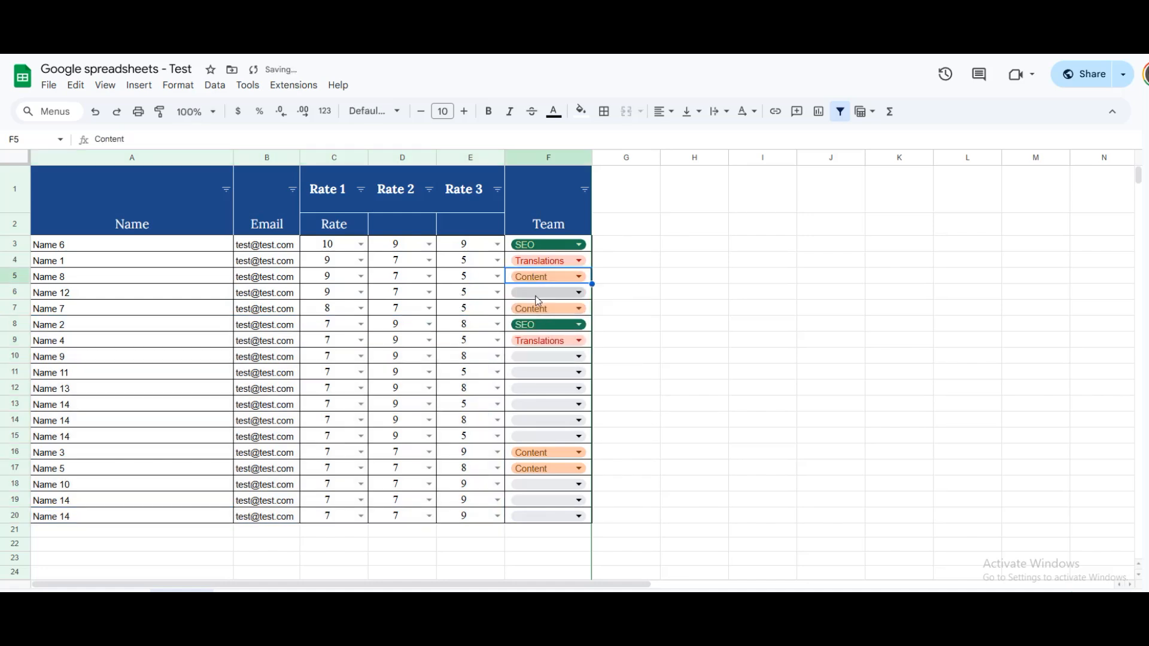
click(541, 333)
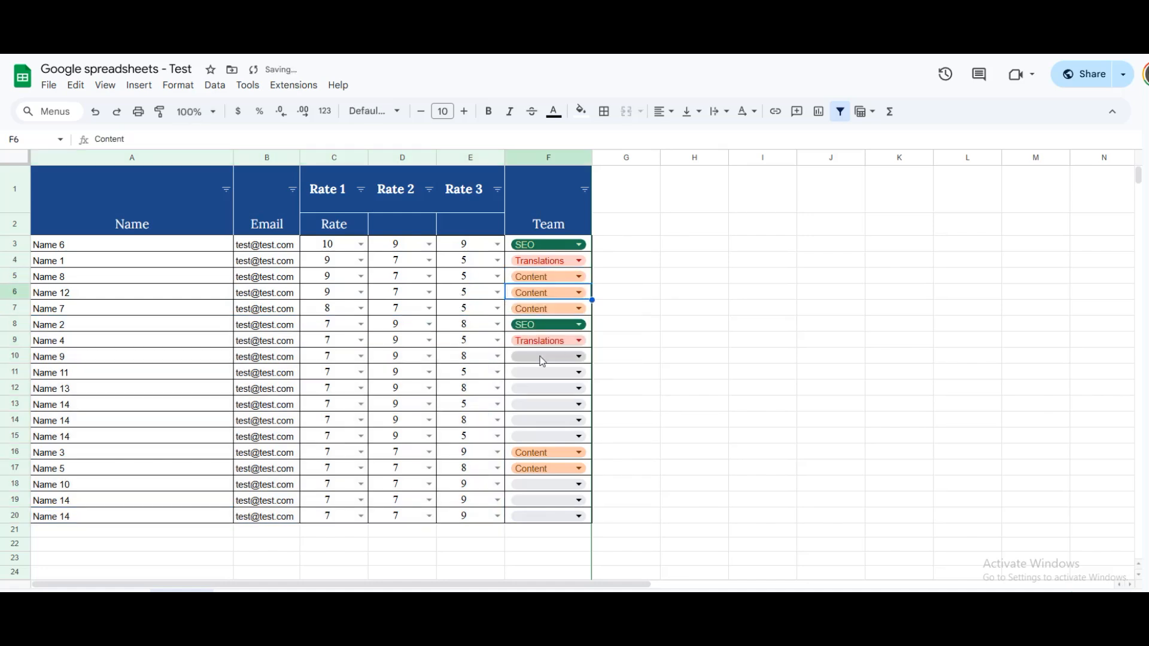
click(544, 357)
click(524, 419)
click(531, 372)
click(524, 436)
- Set the Team dropdowns in F12, F13 and F14 to Translations and the one in F15 to SEO
click(548, 405)
click(540, 431)
click(538, 389)
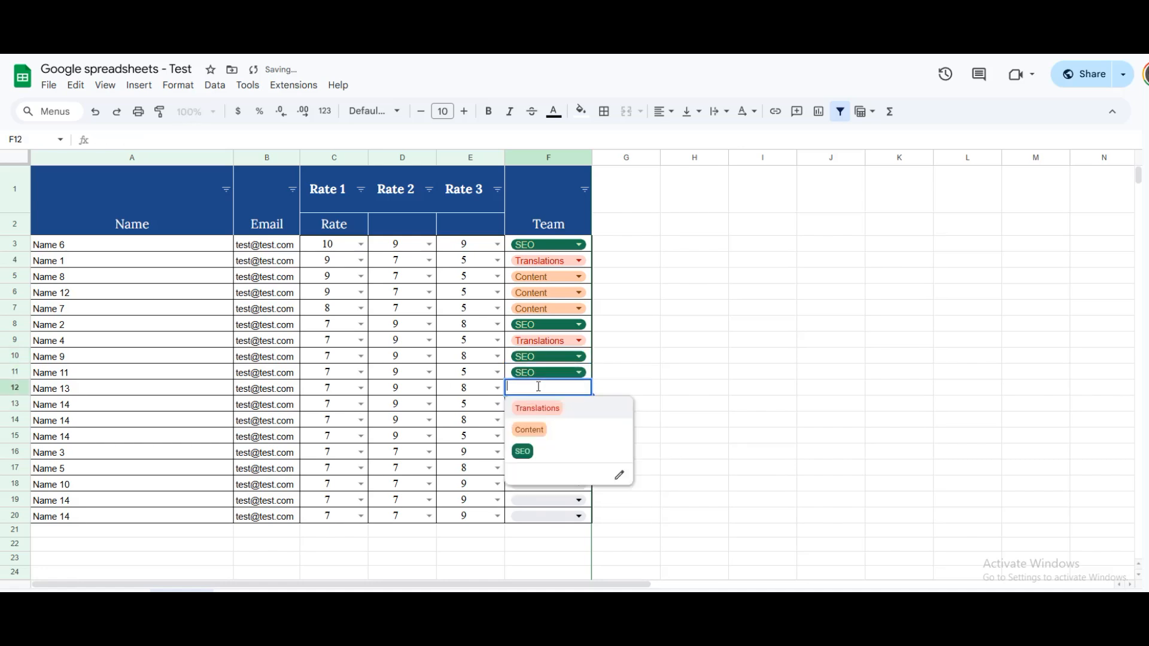
click(537, 408)
click(535, 421)
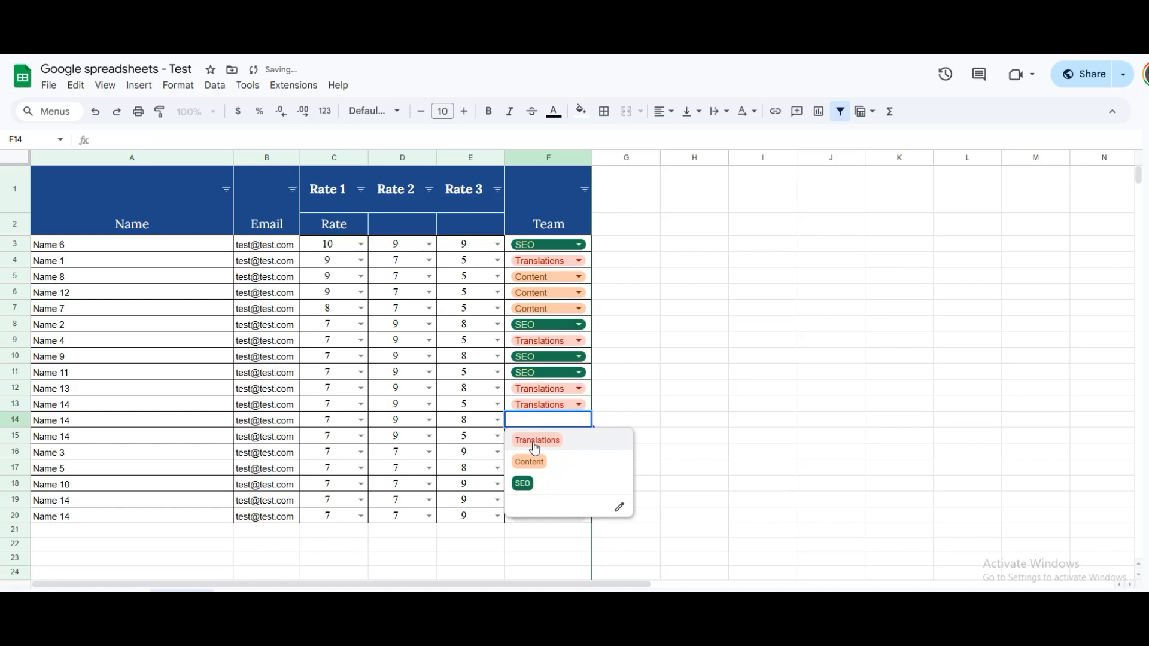
click(537, 440)
click(541, 436)
click(524, 500)
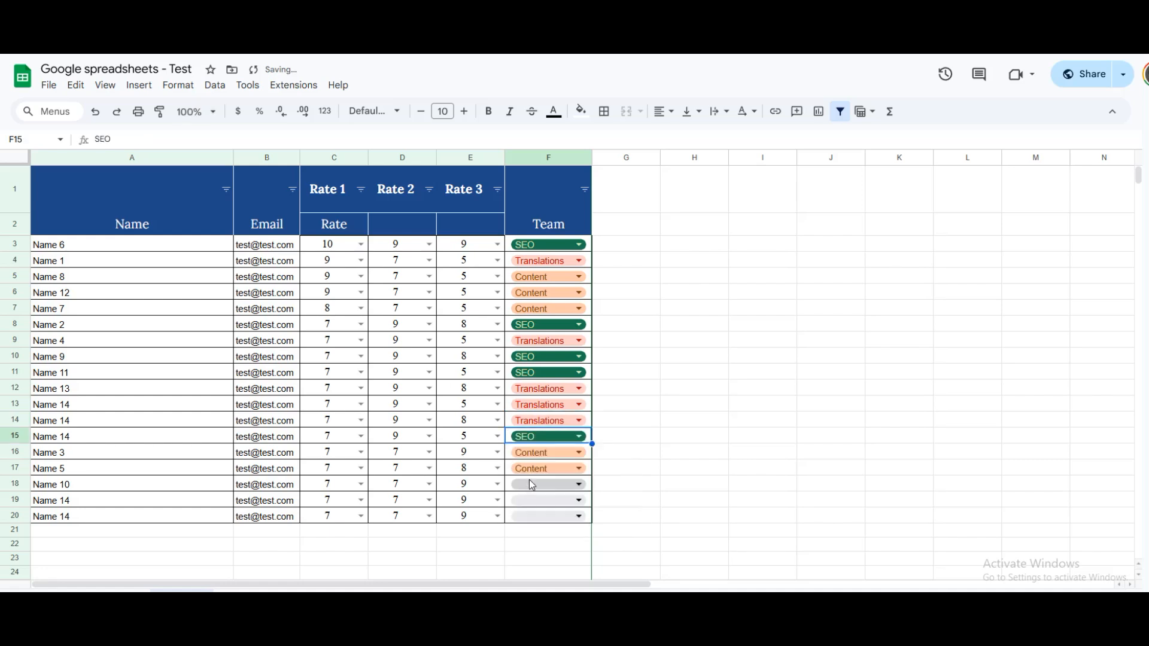
- Set the Team dropdown in F18 to Content, F19 to Translations and F20 to SEO
click(529, 482)
click(525, 527)
click(529, 503)
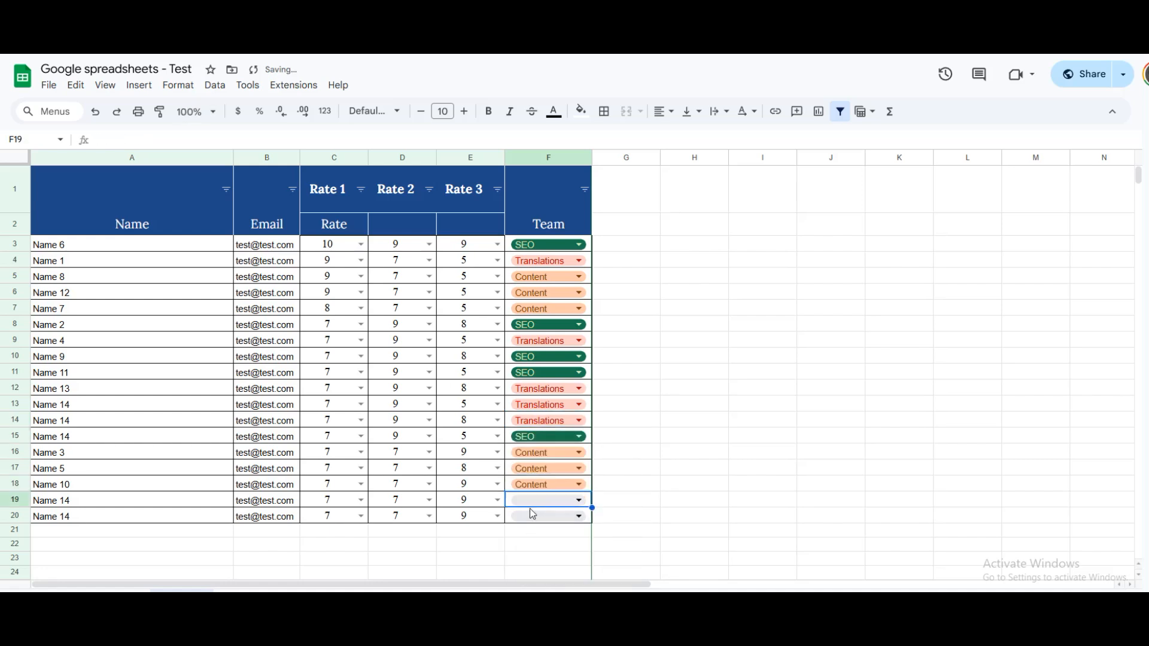
click(532, 502)
click(545, 441)
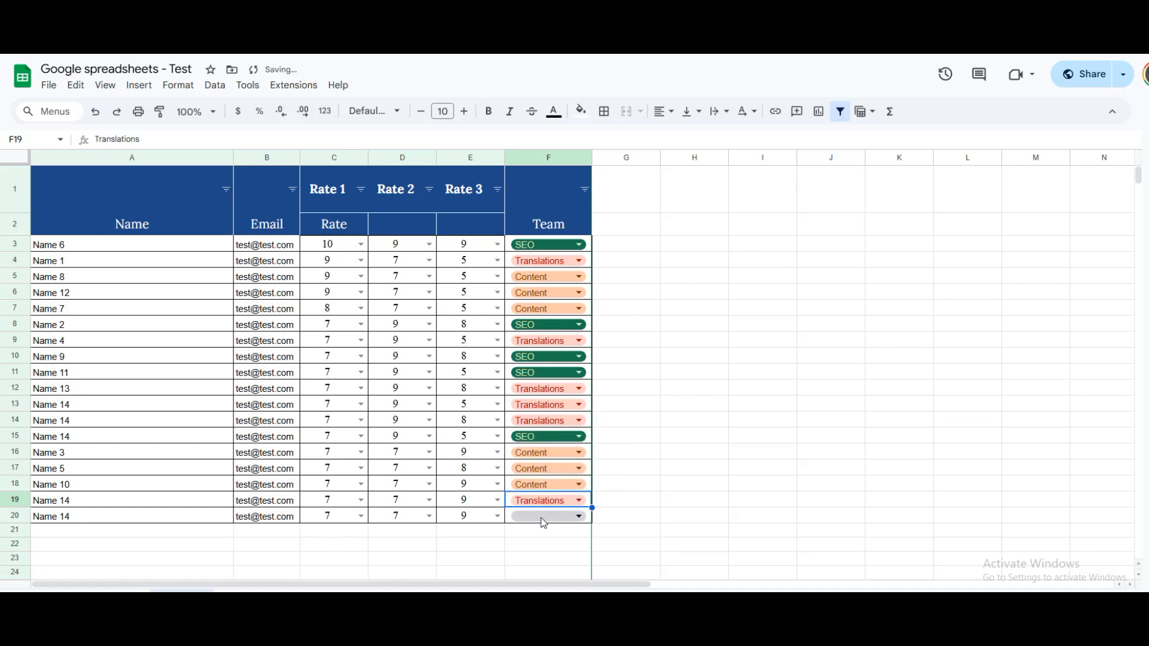
click(544, 518)
click(525, 496)
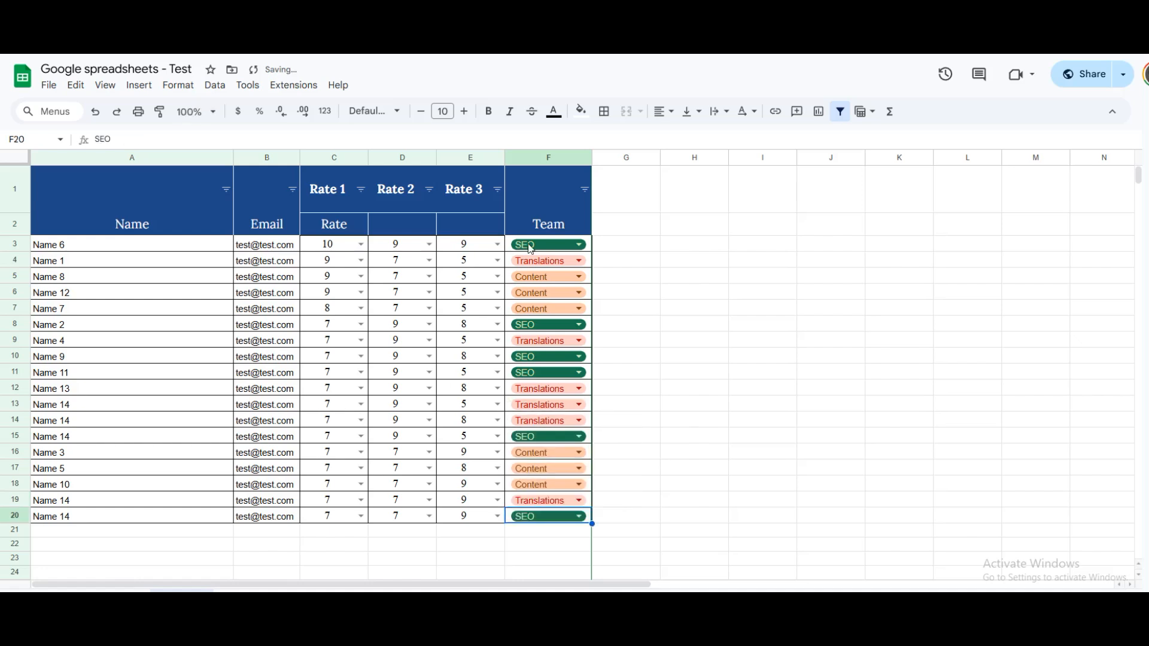
- Start an advanced range sort on columns A to F with Column F from A to Z as the first sort criterion
click(540, 169)
drag(541, 157, 106, 182)
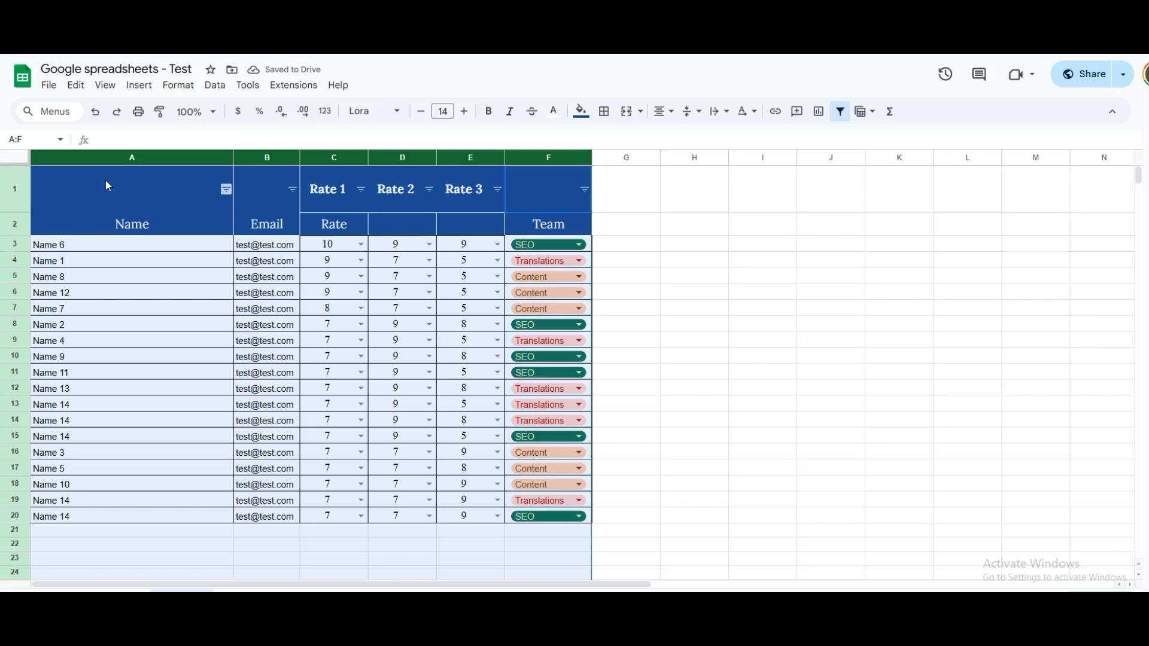
click(215, 85)
mouse_move(246, 136)
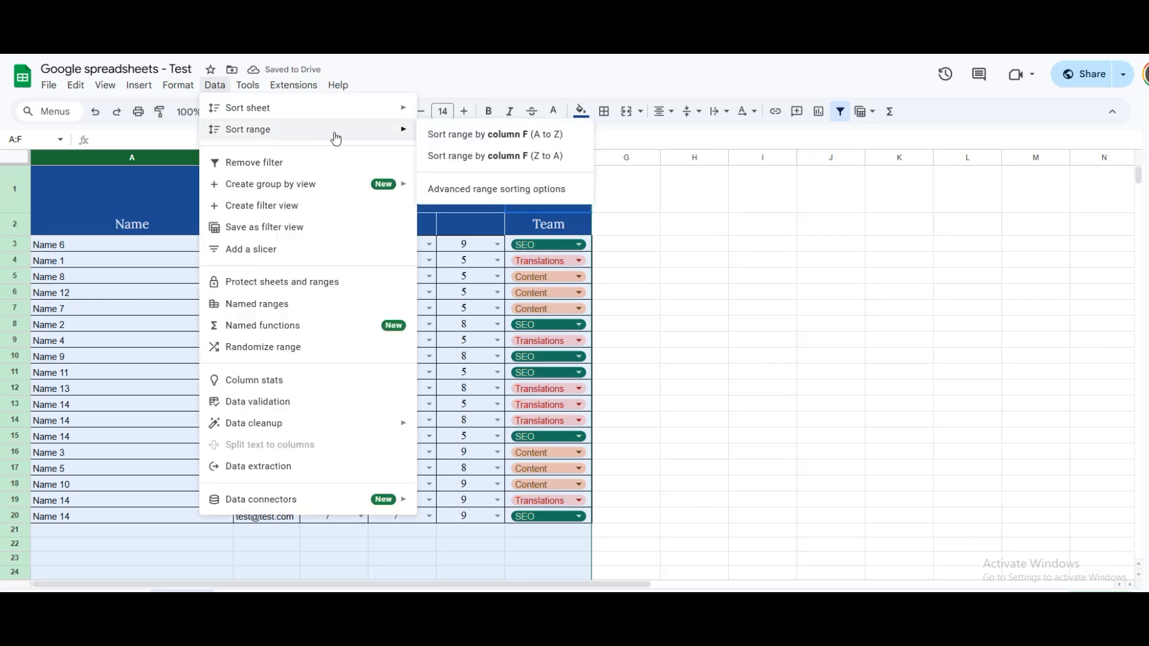
click(486, 191)
drag(562, 245, 742, 222)
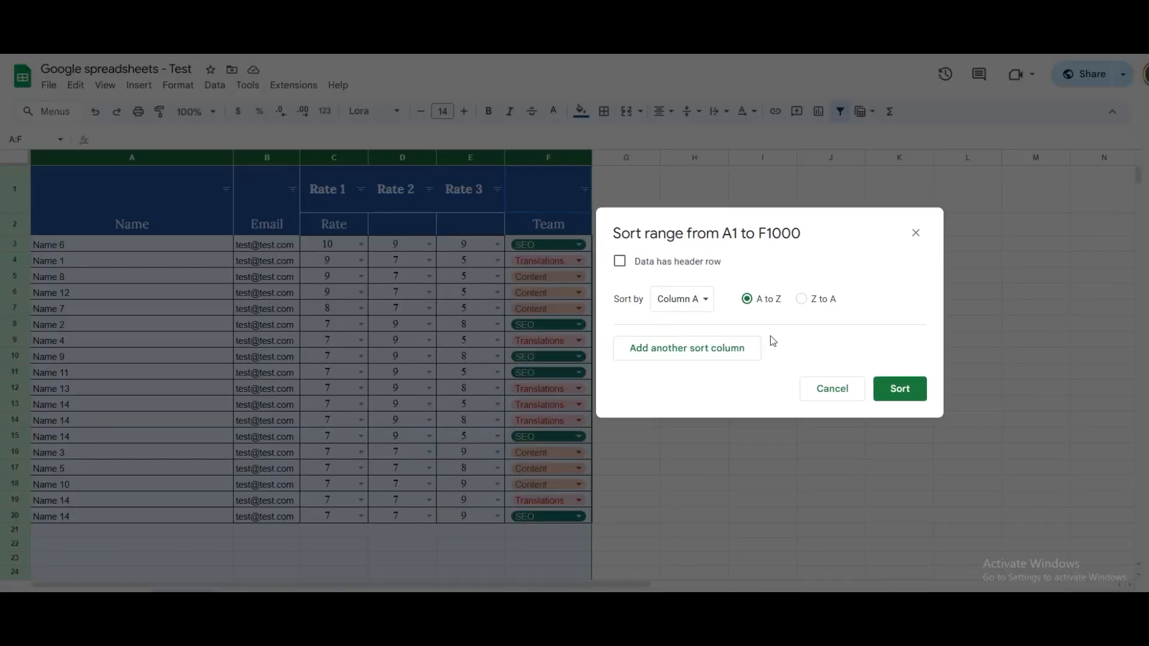
click(680, 302)
click(691, 407)
- Add Column C from Z to A as the second criterion, apply the sort, and undo it
click(673, 345)
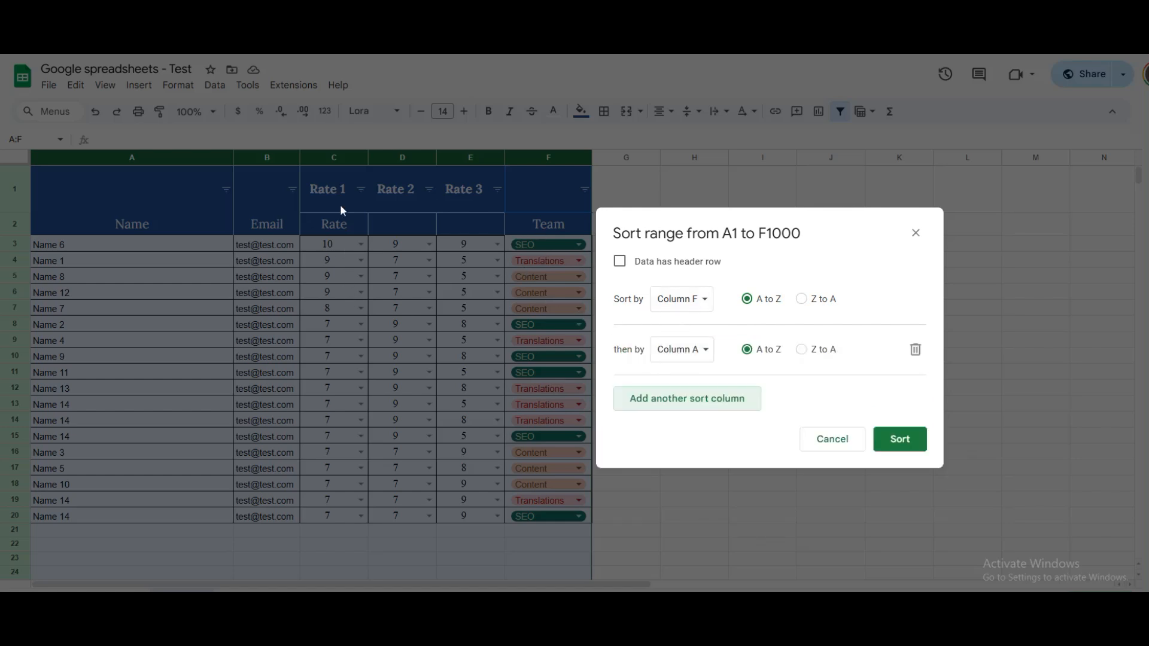
click(688, 350)
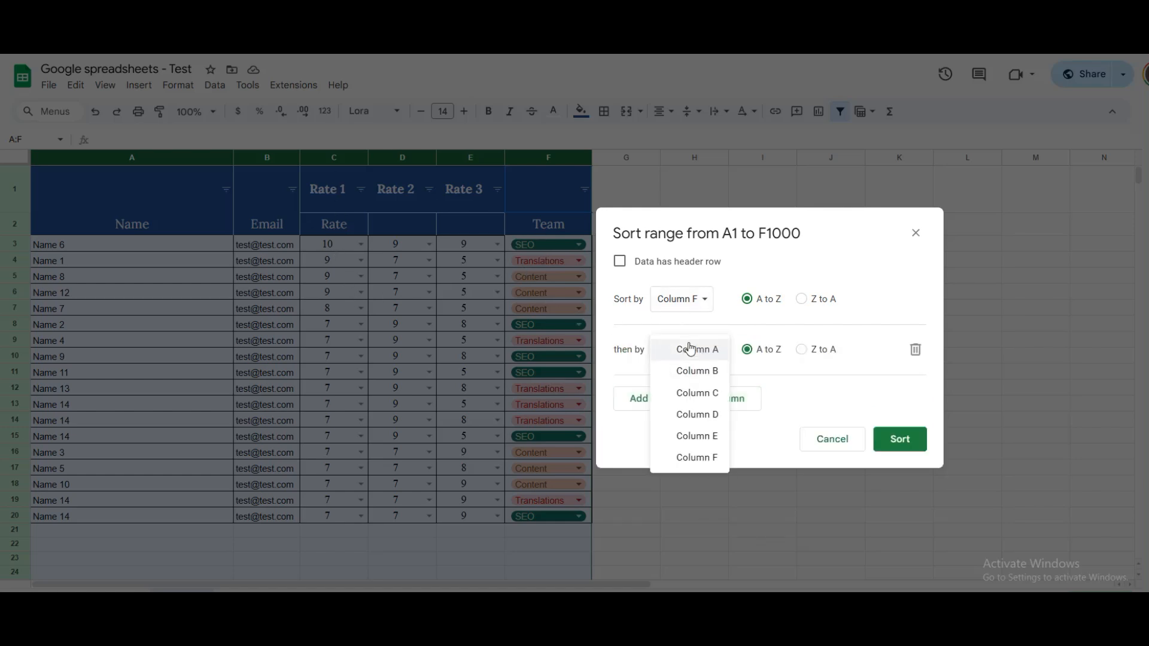
click(699, 393)
click(807, 350)
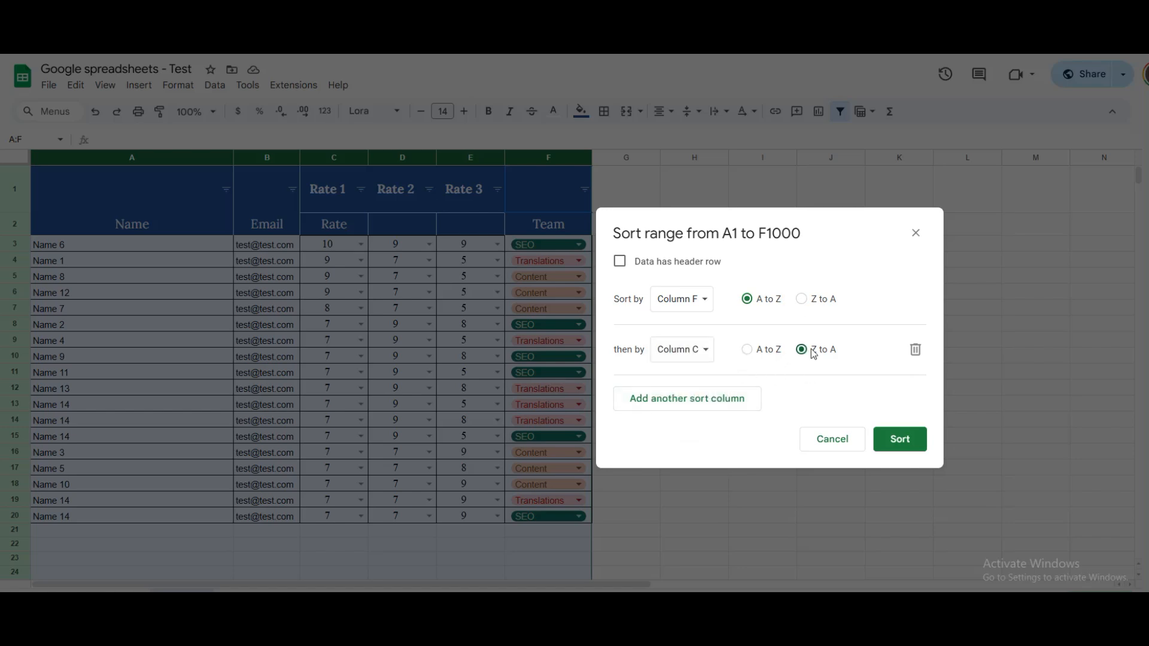
click(886, 440)
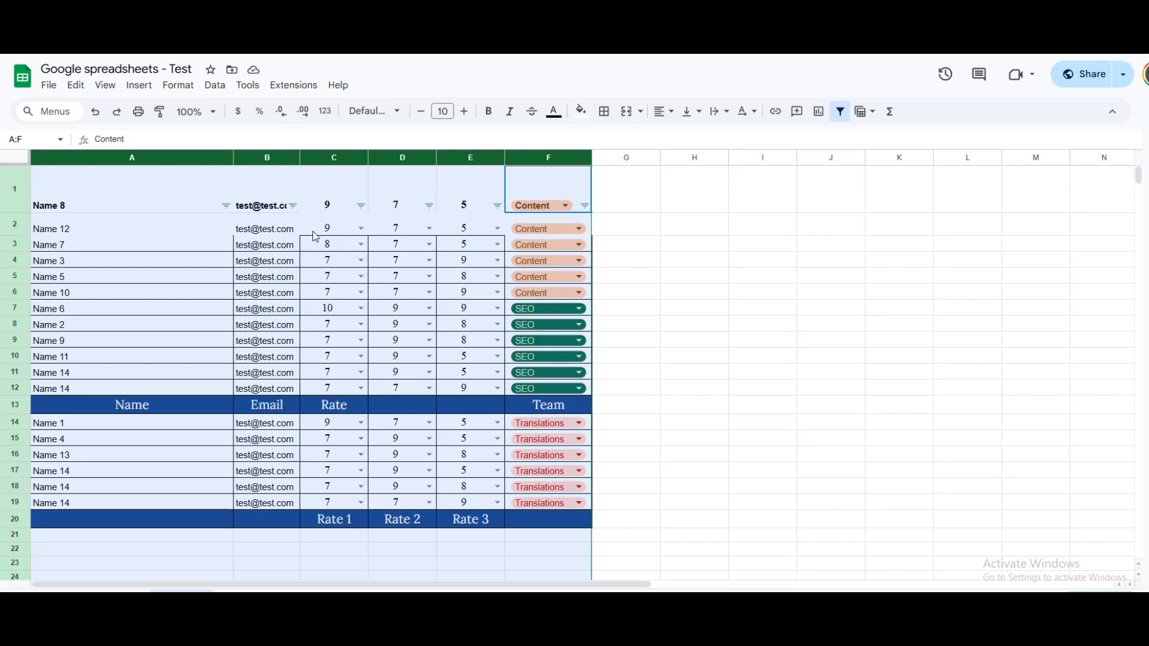
key(ctrl+z)
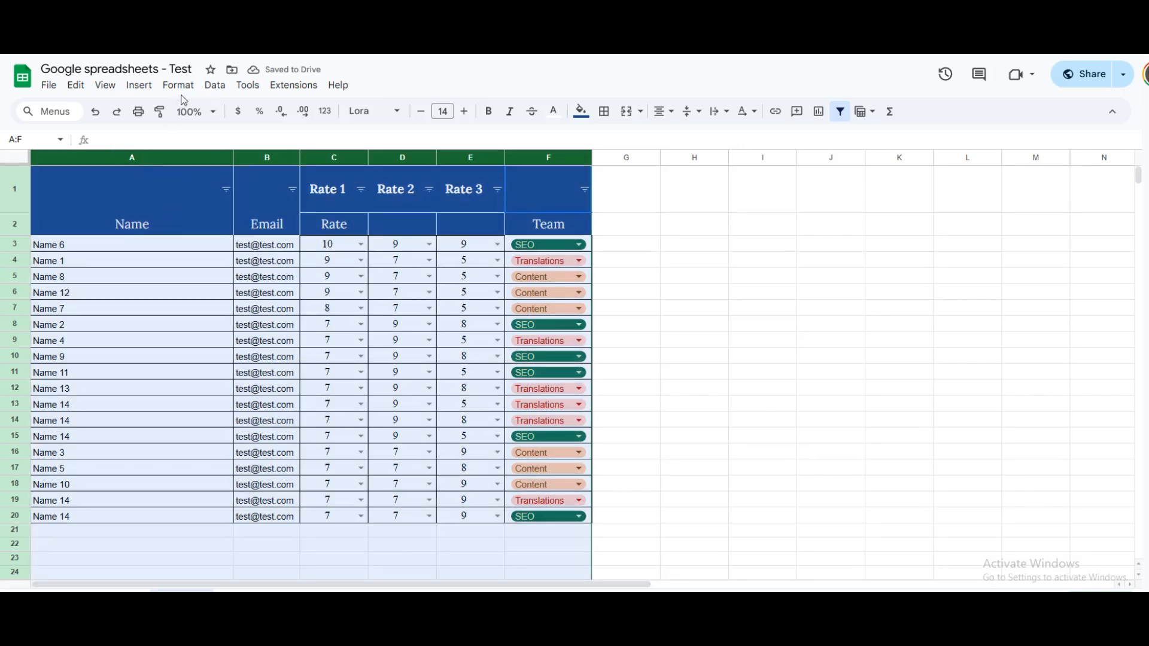
- Sort columns A to F by Column F from A to Z and Column C from Z to A, and undo that sort
click(215, 85)
mouse_move(319, 130)
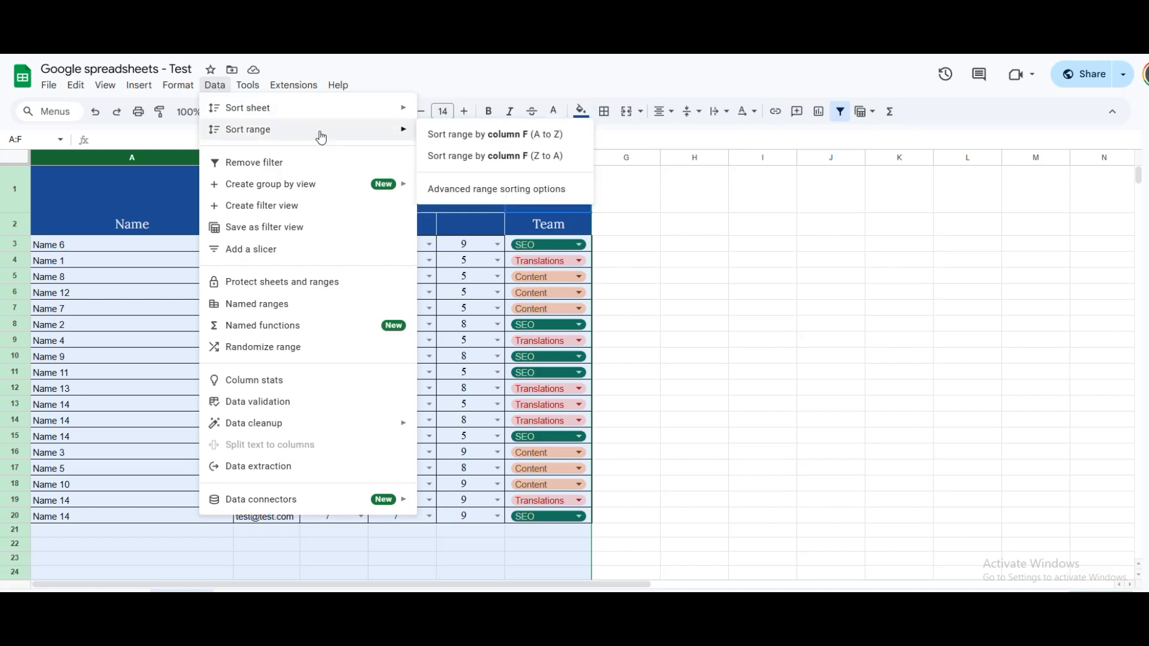
click(480, 190)
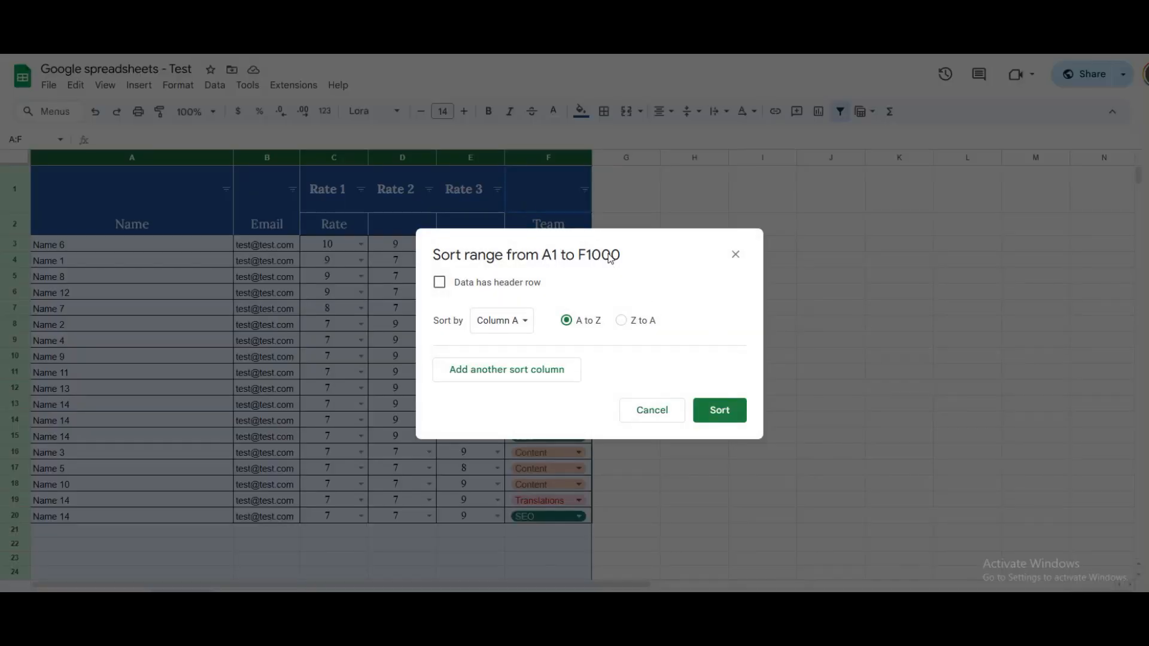
drag(608, 254, 825, 252)
click(740, 313)
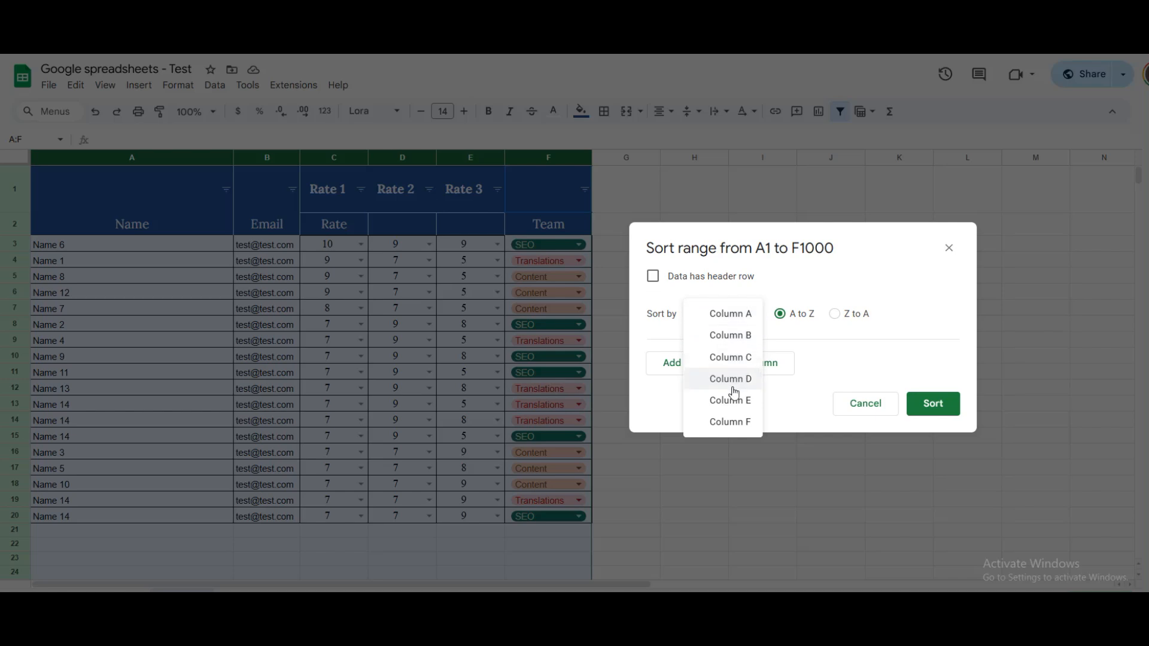
click(722, 422)
click(709, 363)
click(711, 364)
click(725, 411)
click(844, 367)
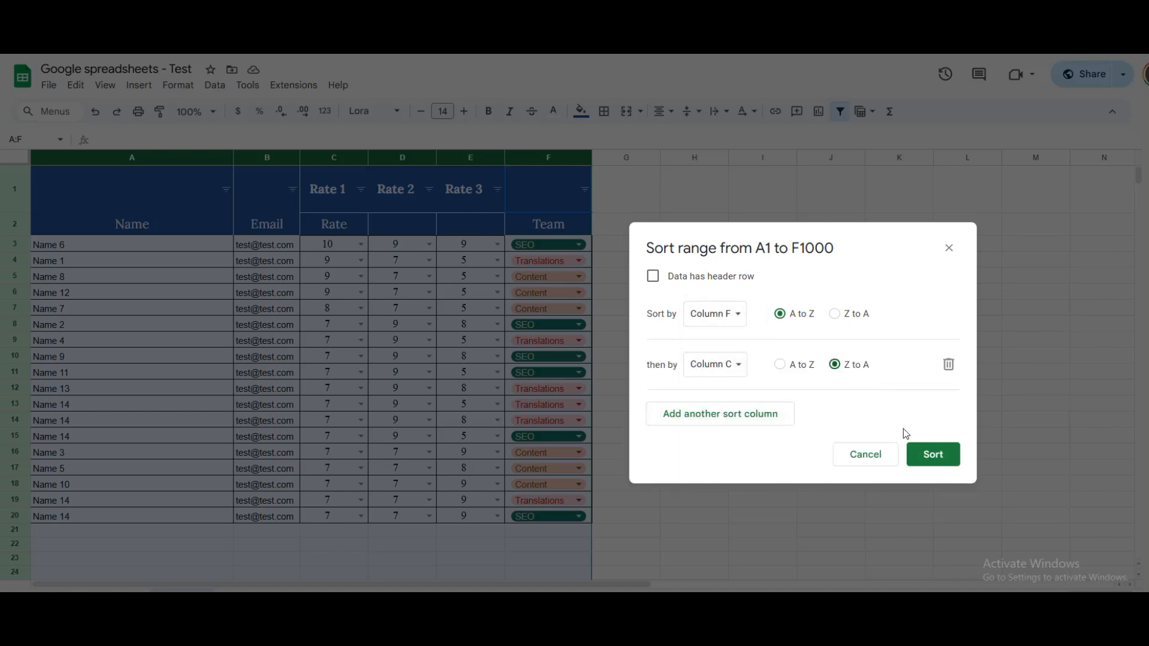
click(914, 457)
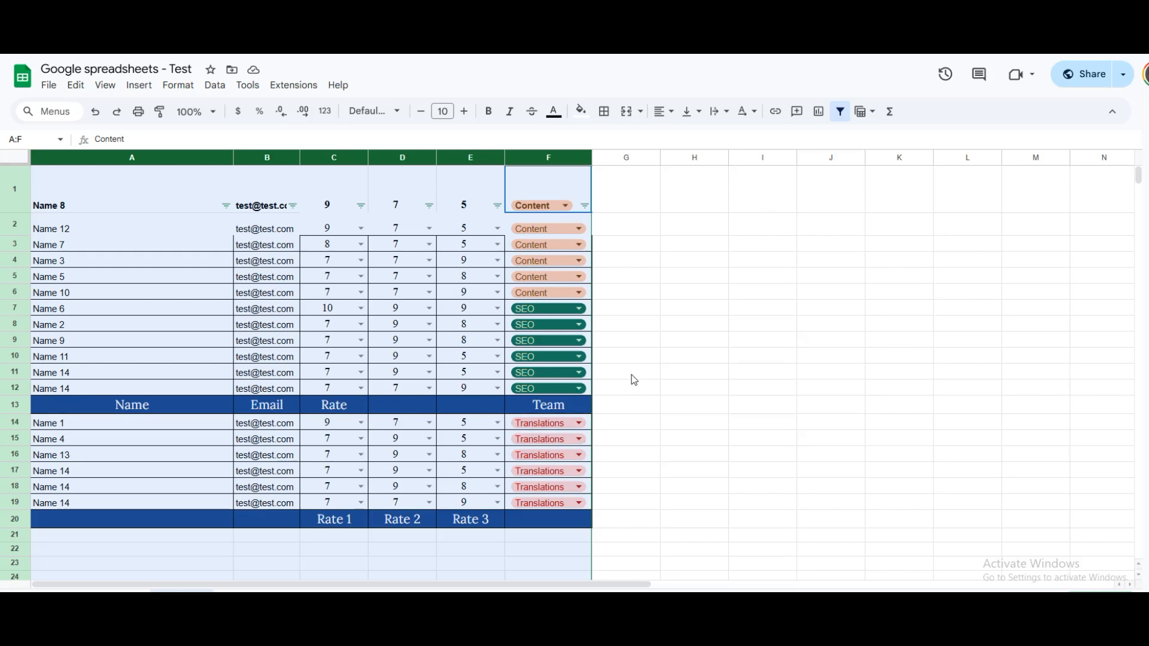
key(ctrl+z)
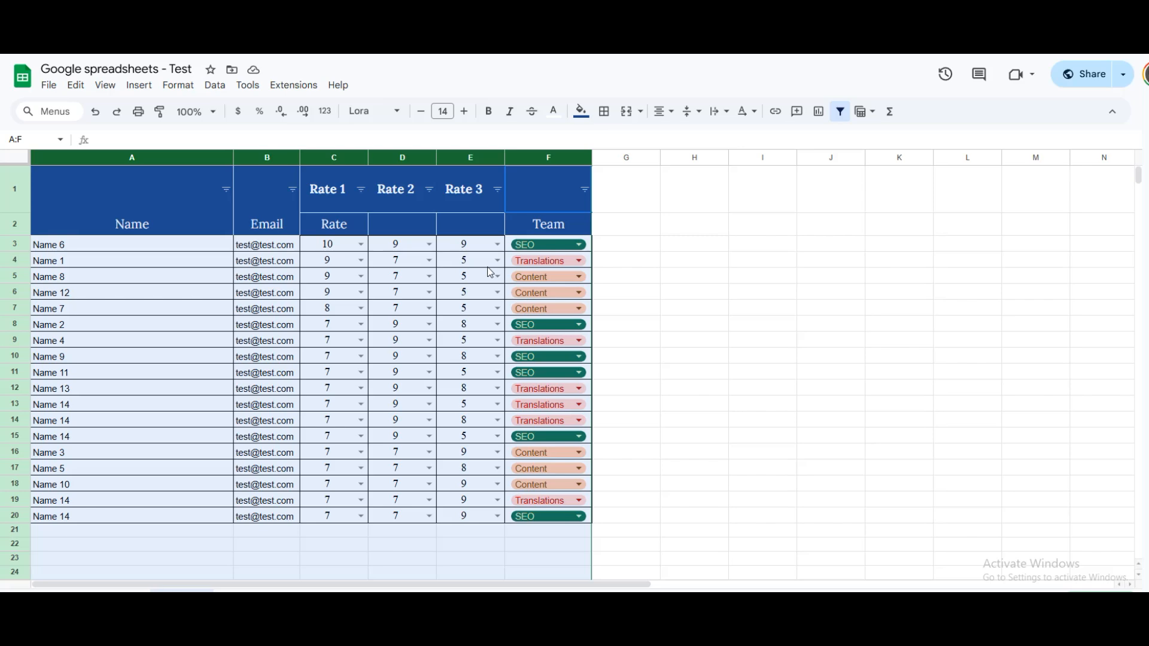
- Set the ratings in C20, D15 and E11 to 1
click(334, 251)
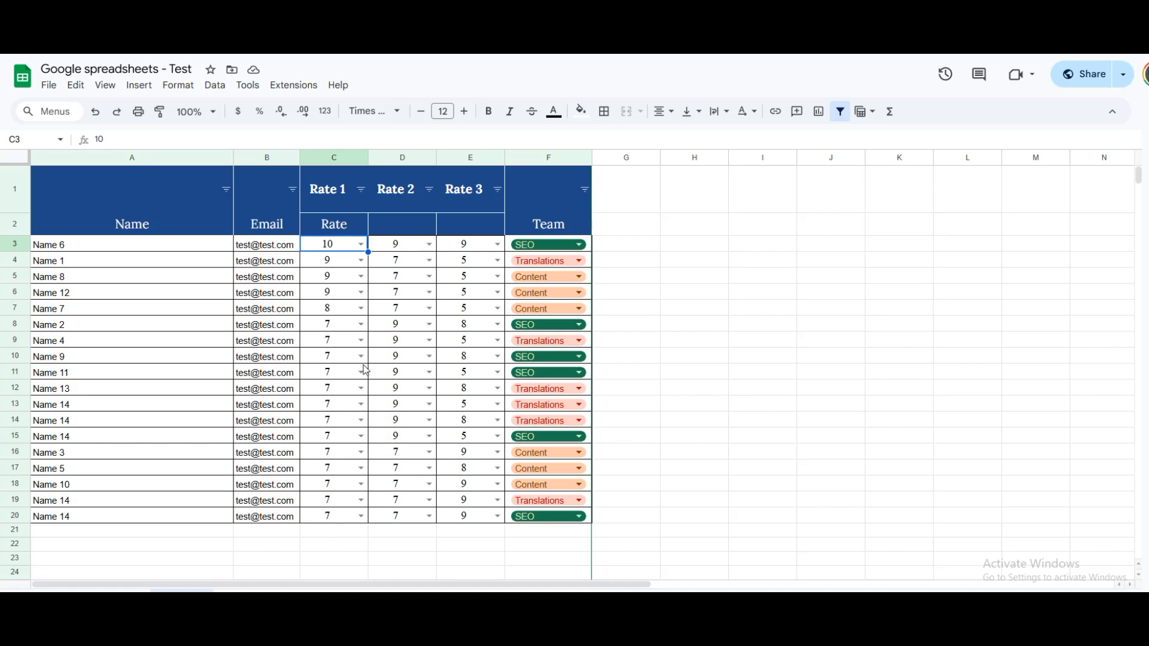
click(328, 521)
click(331, 522)
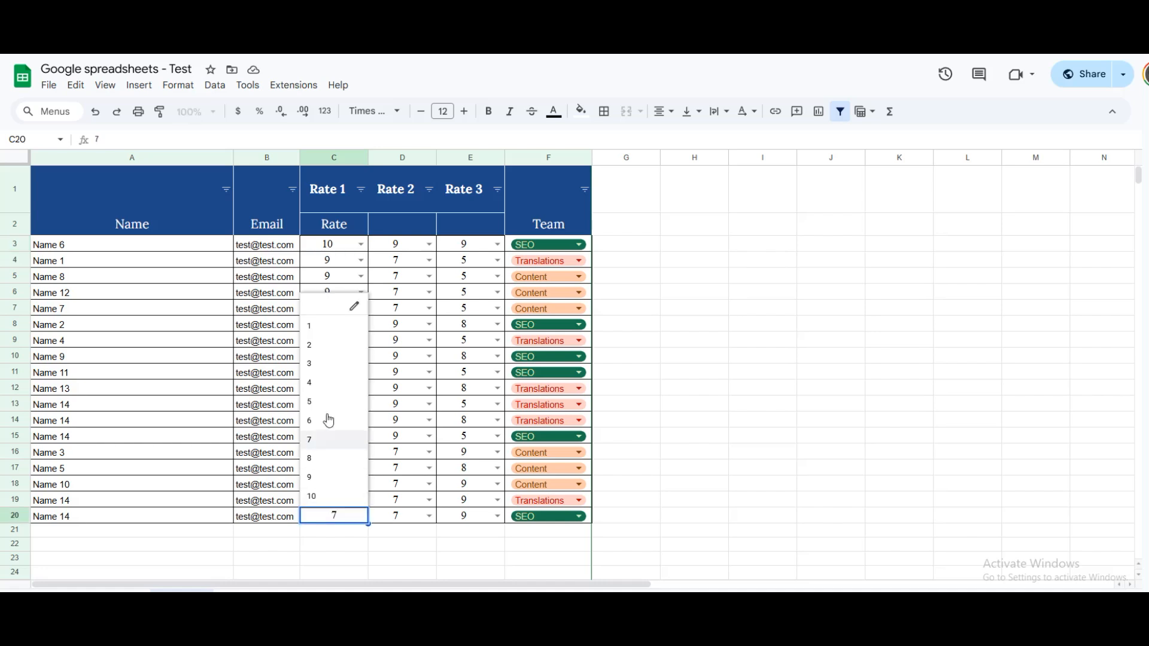
click(327, 331)
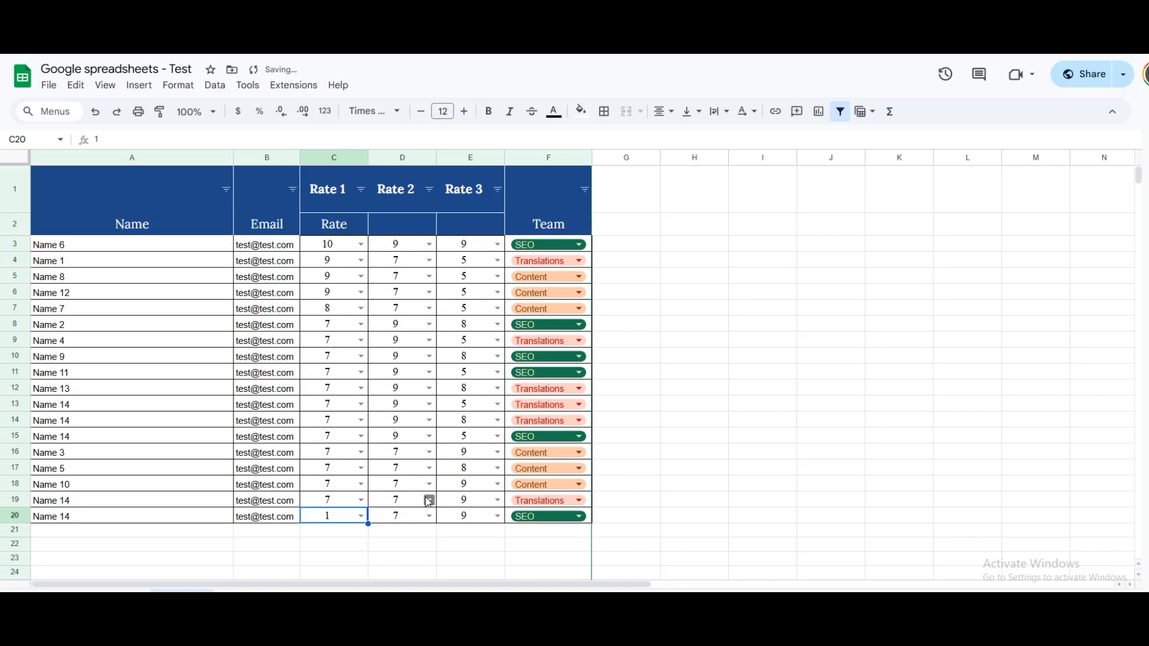
click(428, 442)
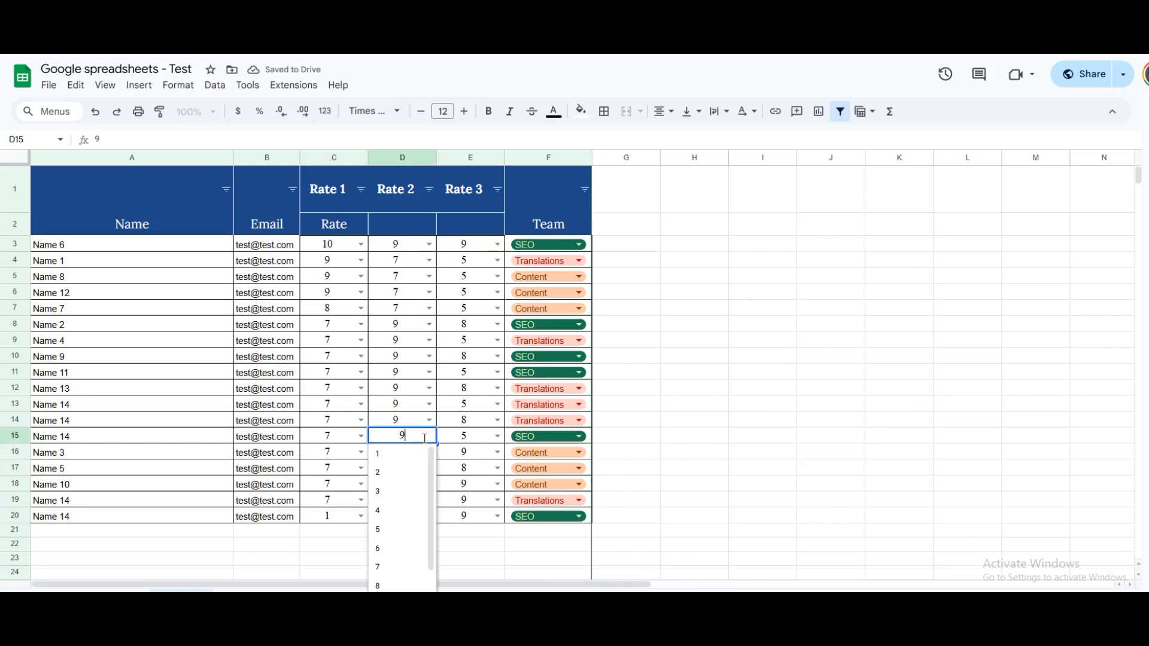
click(400, 462)
click(470, 381)
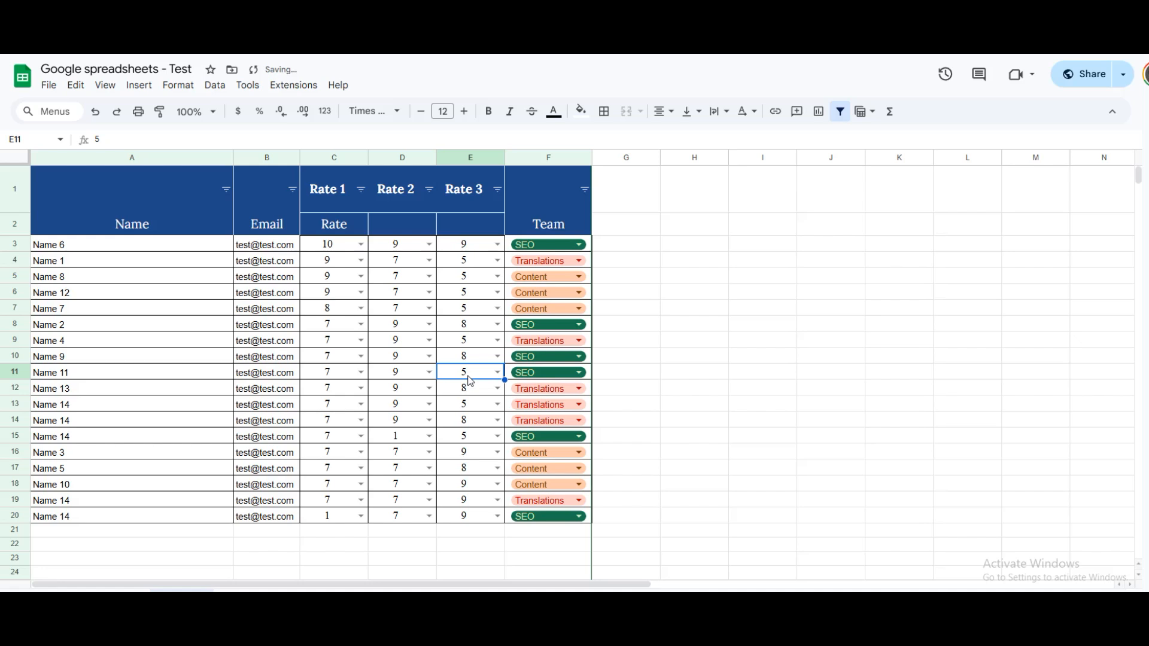
click(497, 372)
click(482, 391)
- Select the ratings in C3:E20 and start a conditional formatting rule for them
click(335, 243)
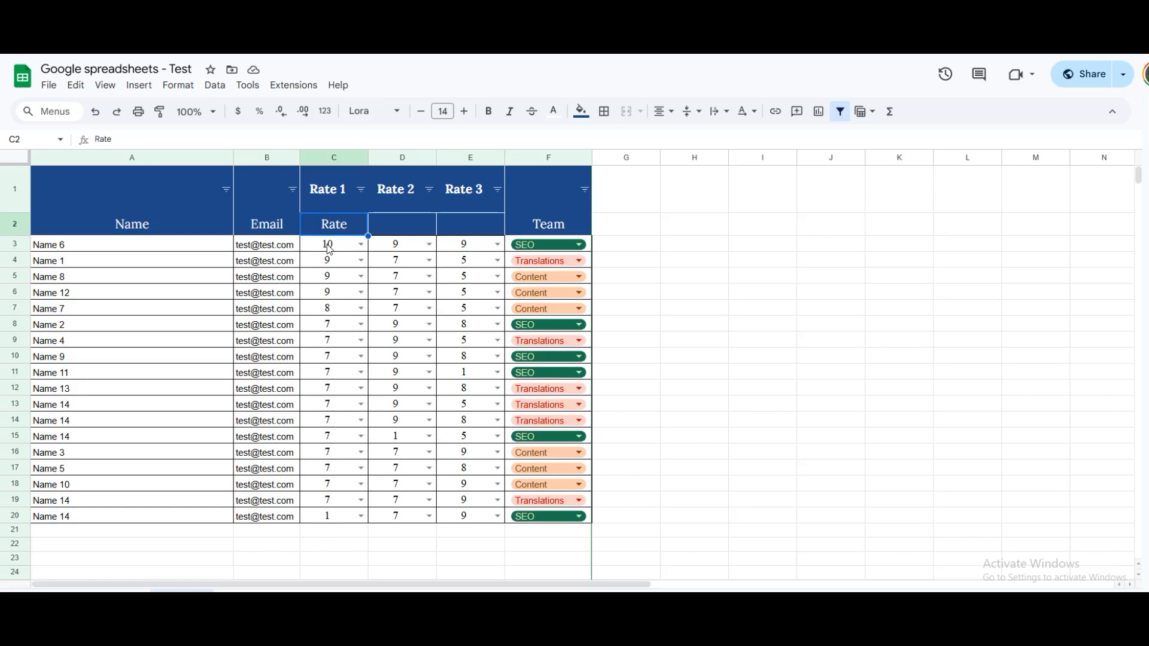
drag(385, 288, 457, 518)
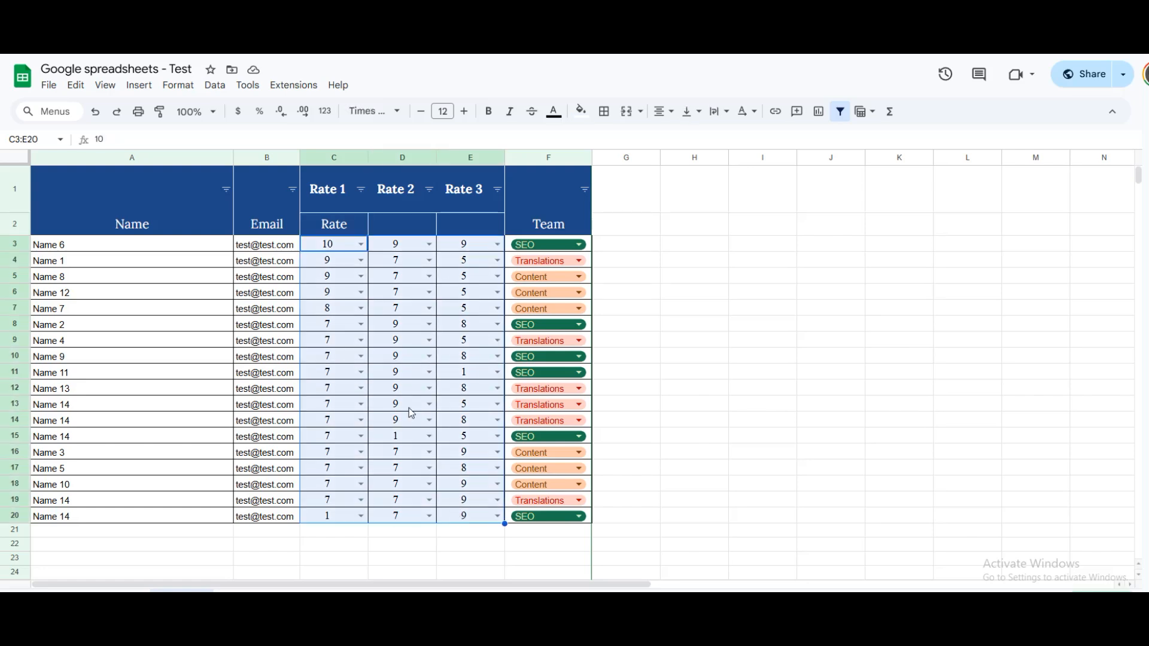
click(181, 94)
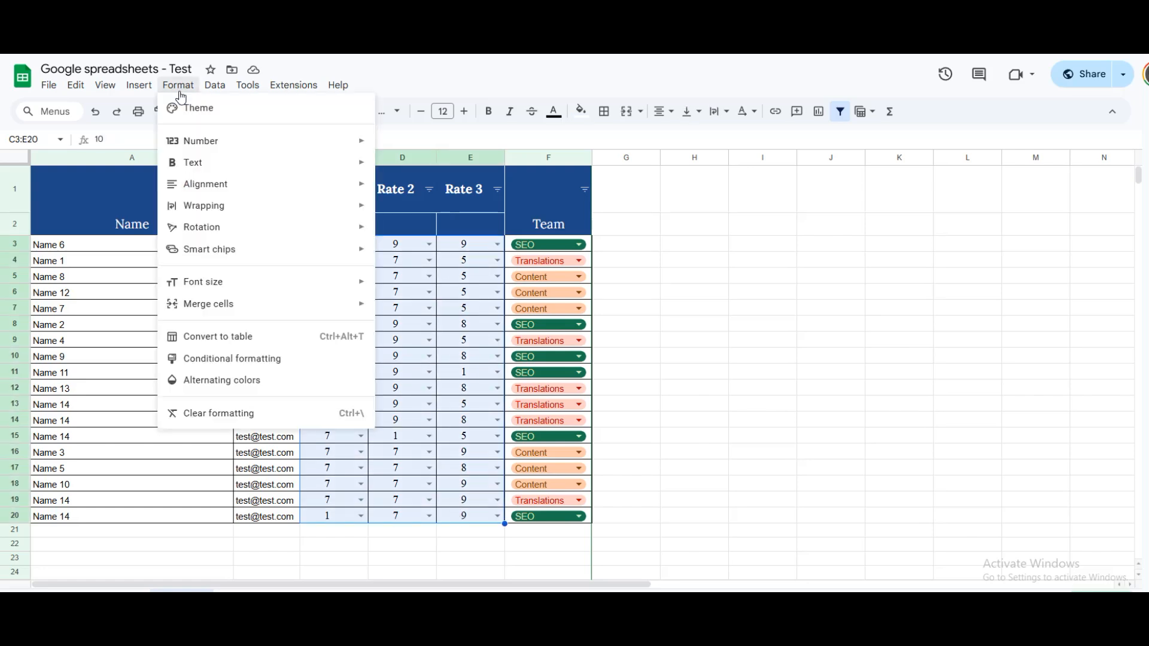
click(275, 360)
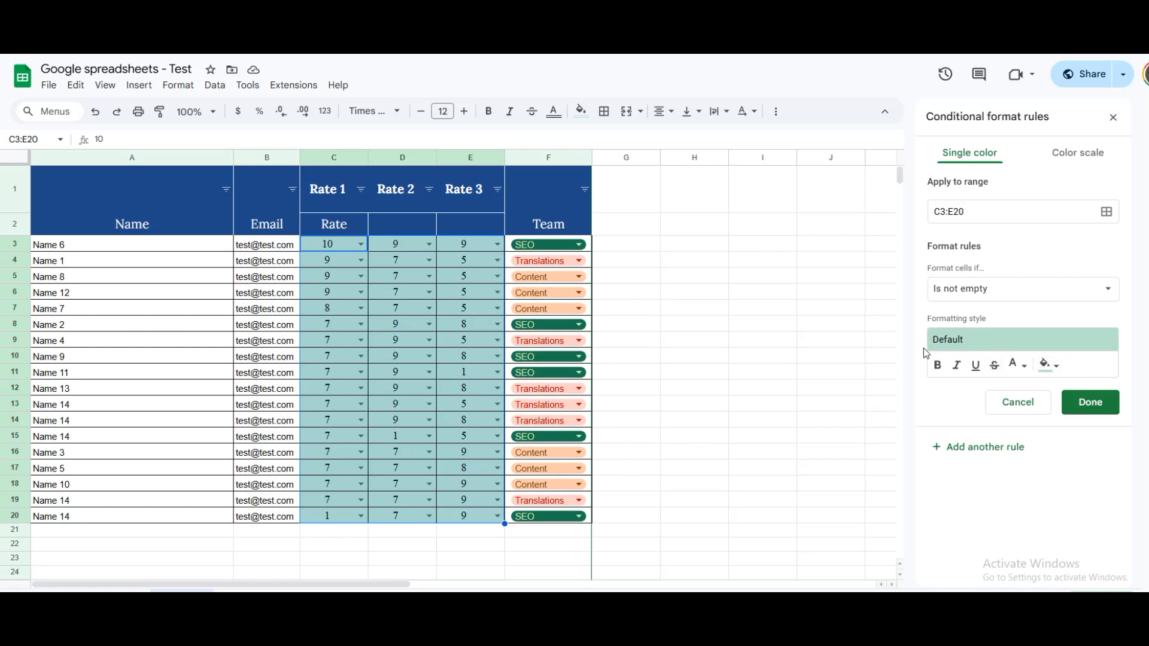
- Make the rule fill cells greater than or equal to 10 with green, and save it
click(987, 295)
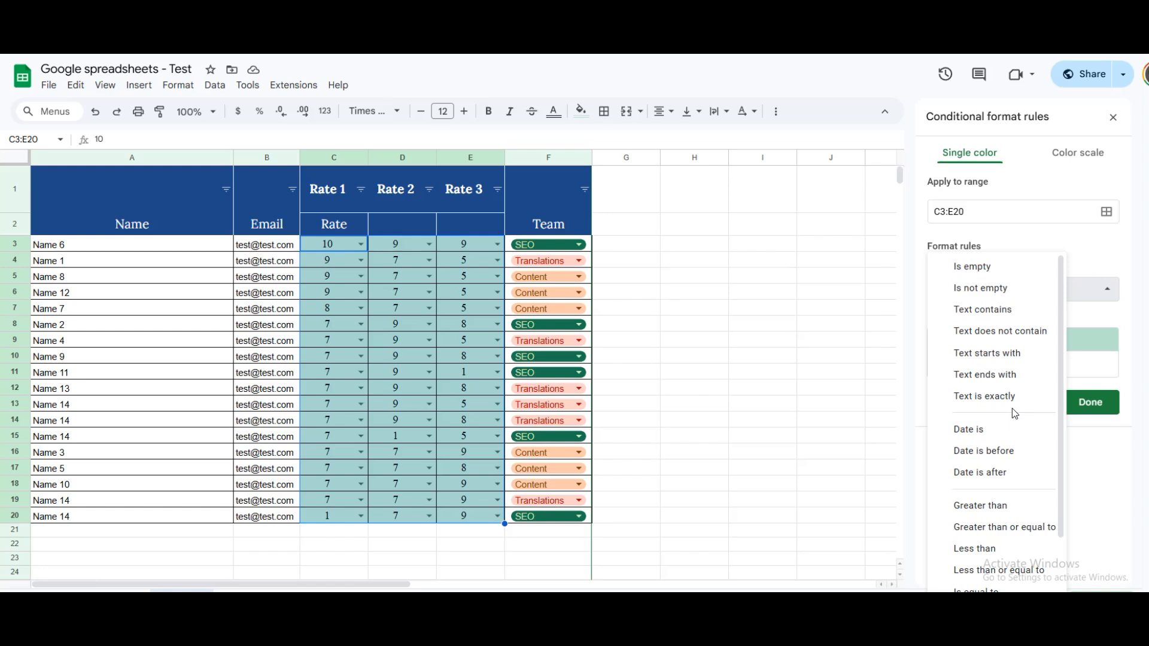
scroll(1012, 409, down, 1)
scroll(1014, 413, down, 1)
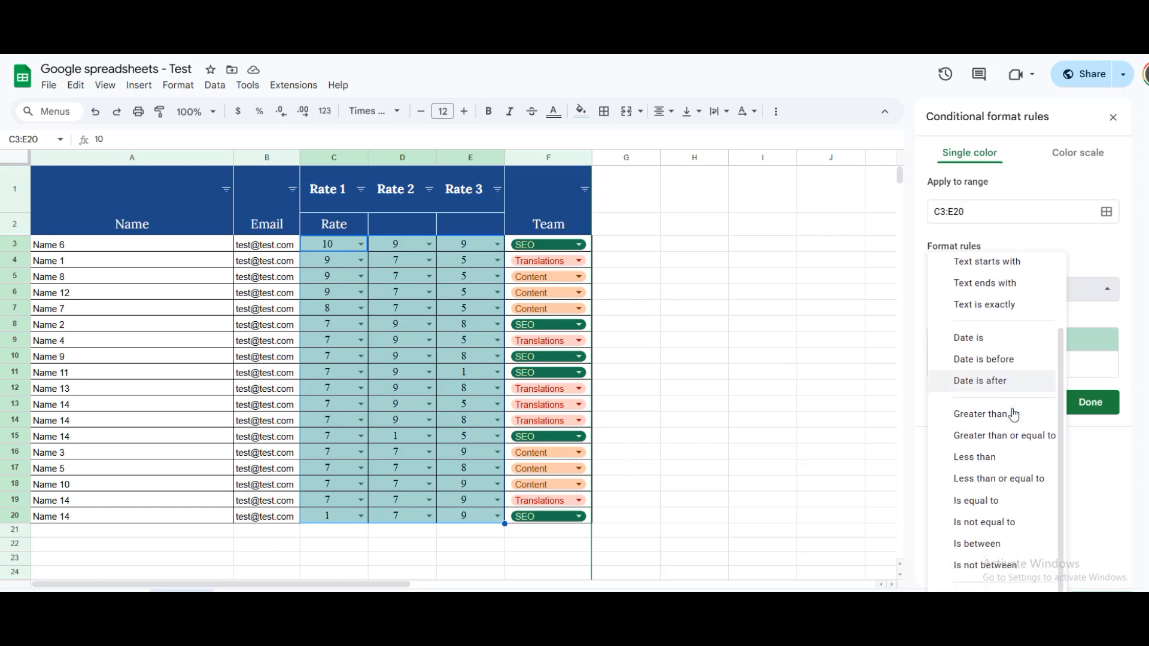
click(982, 439)
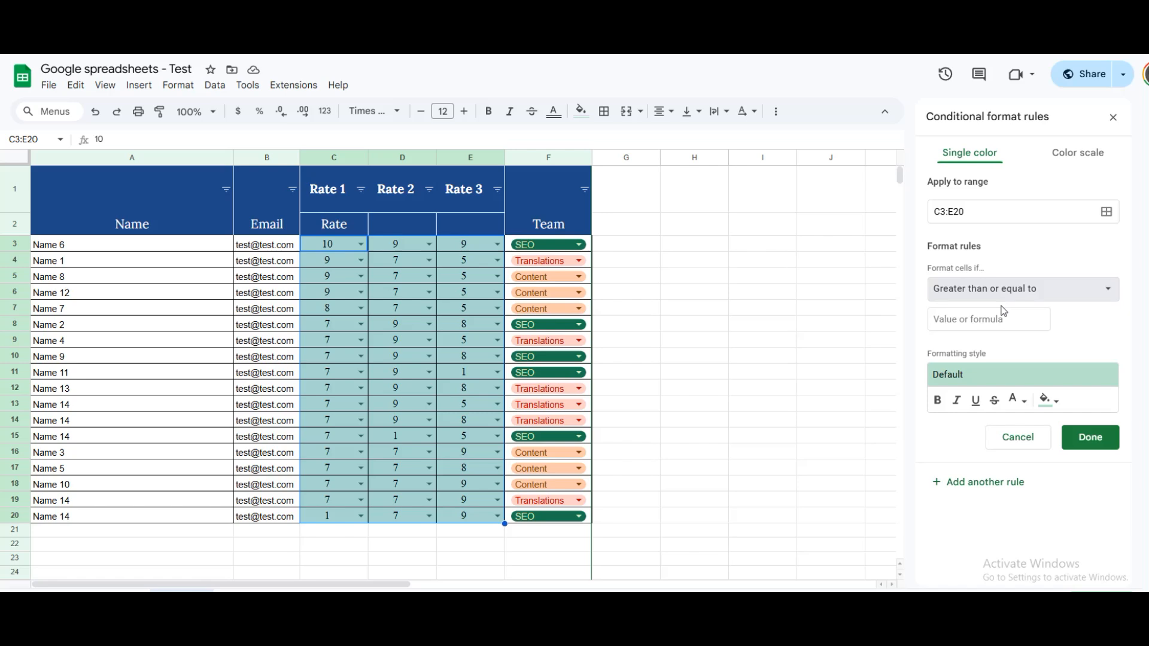
click(985, 317)
text(10)
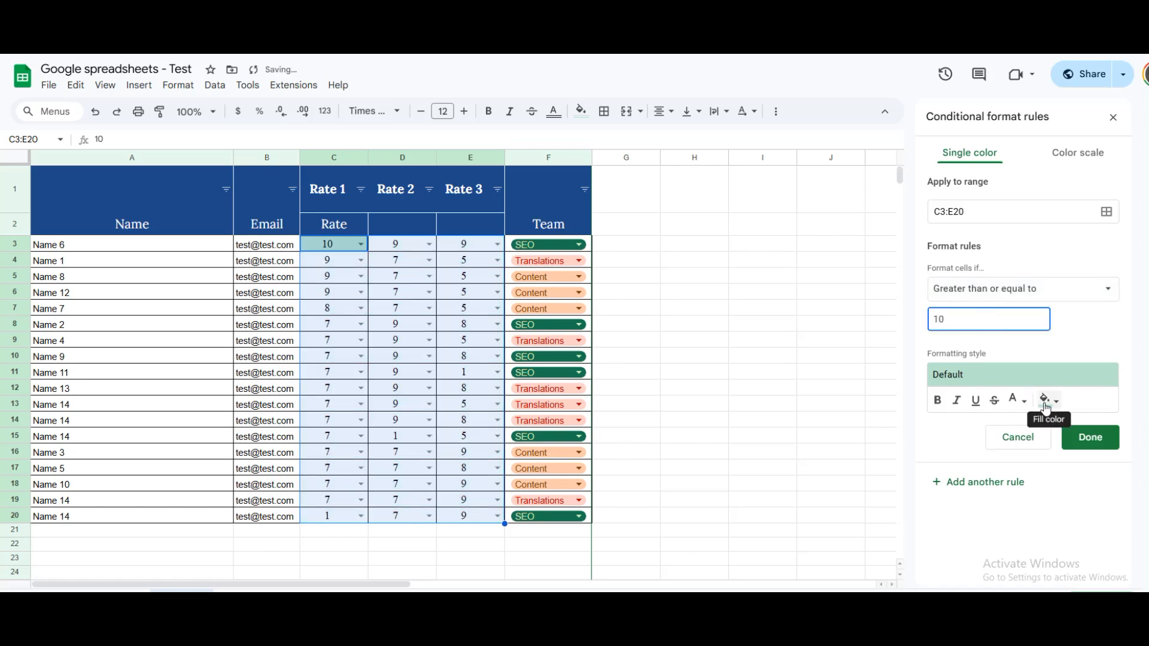
click(1046, 402)
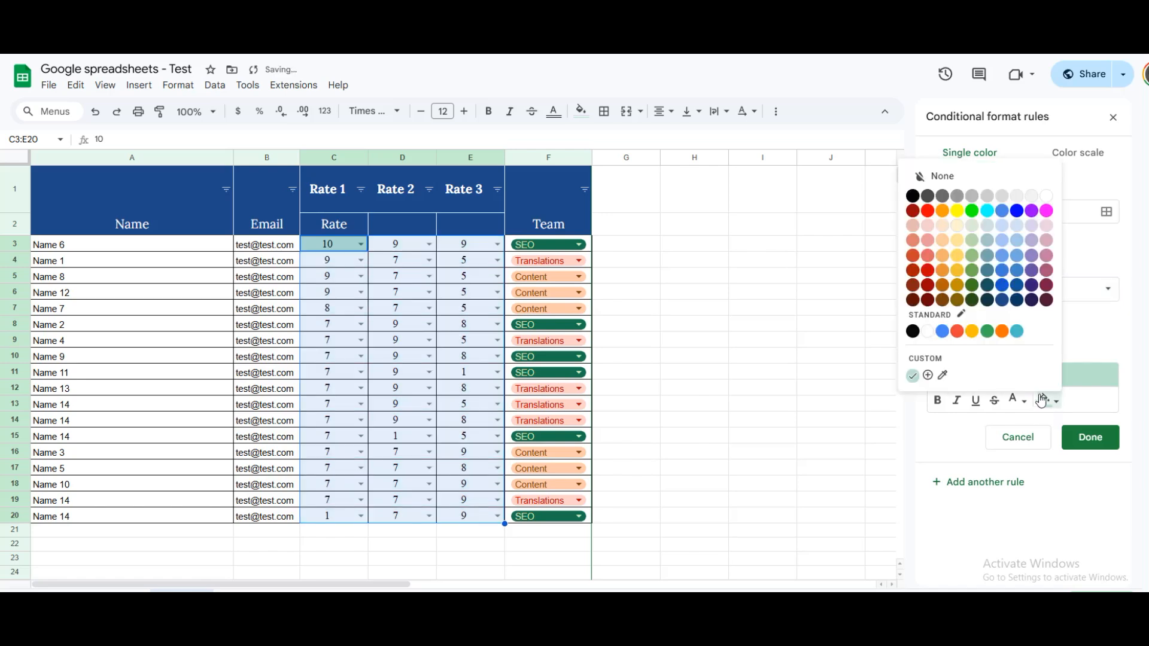
click(973, 275)
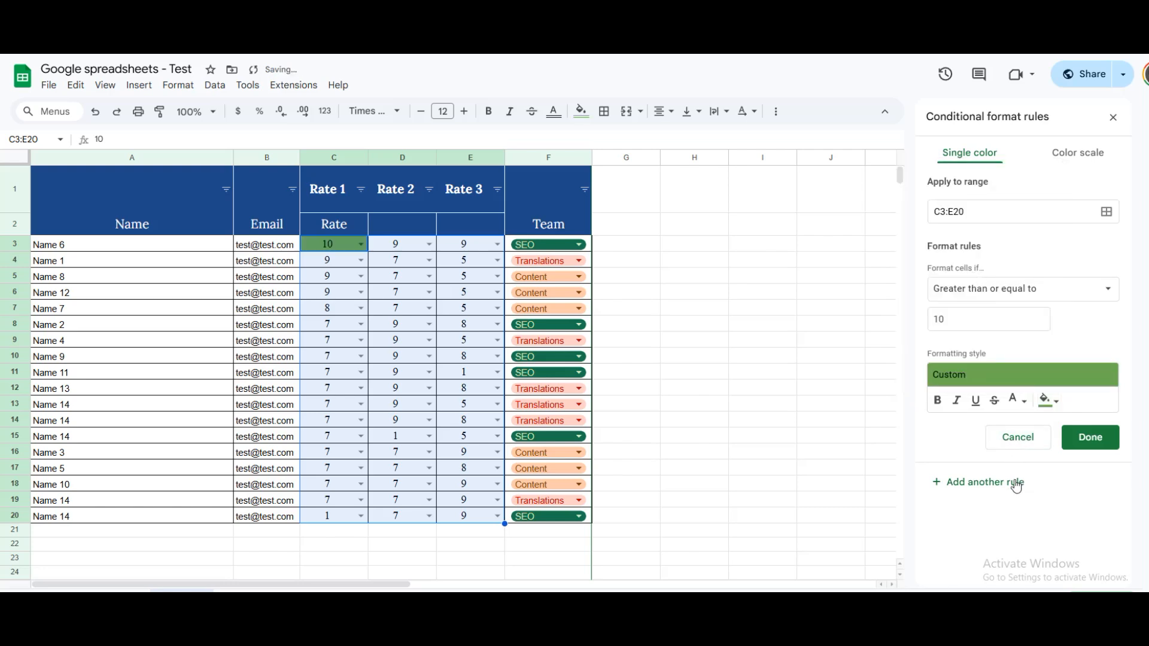
click(1071, 440)
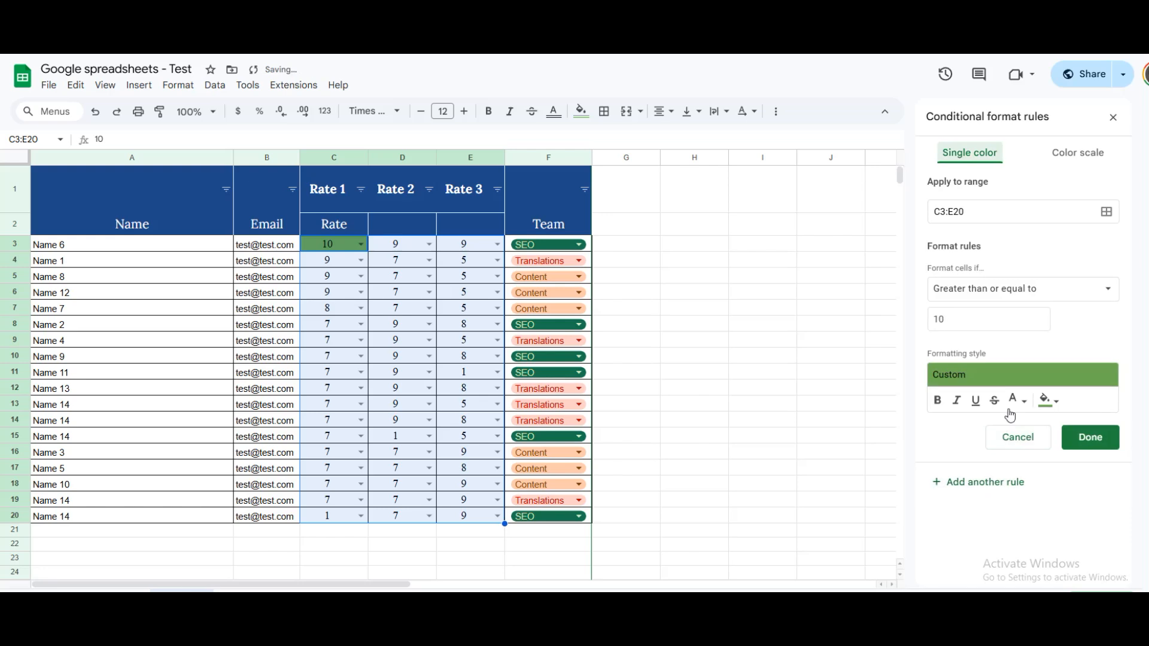
- Add a second rule on C3:E20 filling cells less than or equal to 1 with red, and close the conditional formatting rules
click(984, 296)
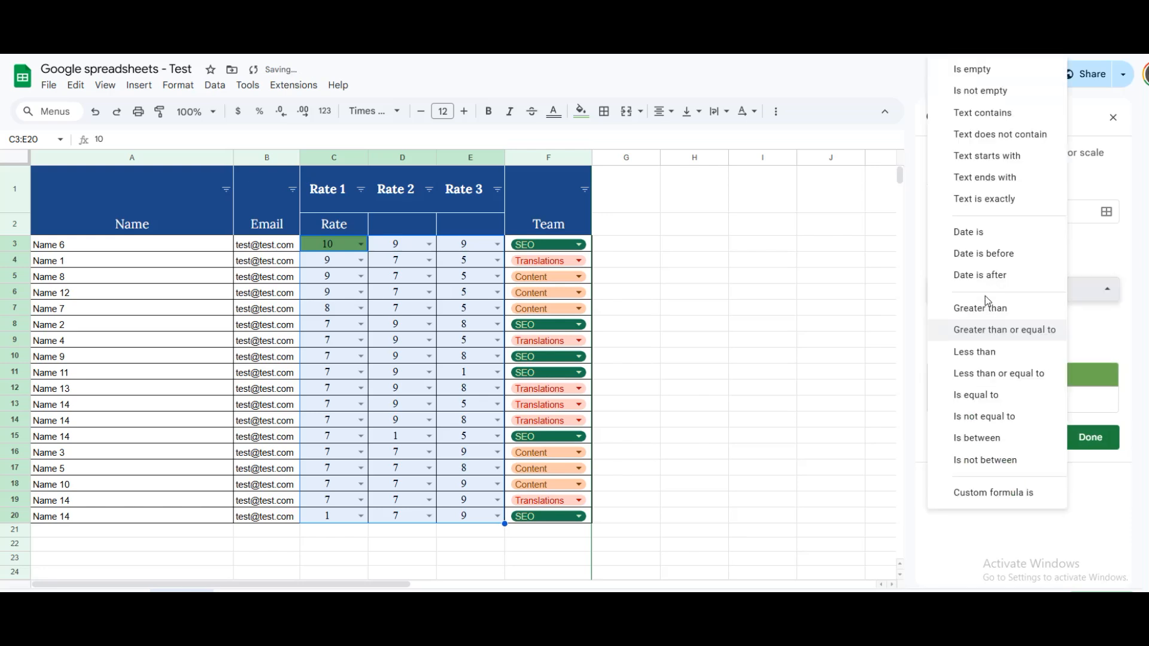
click(984, 376)
double_click(931, 321)
text(1)
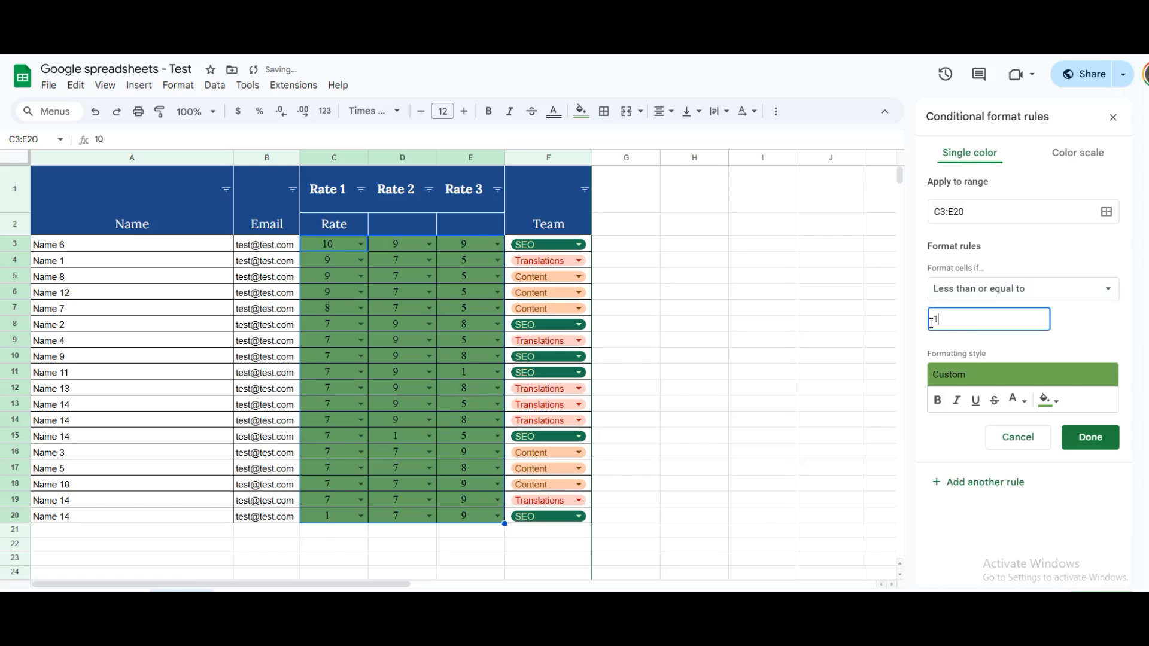
click(1050, 402)
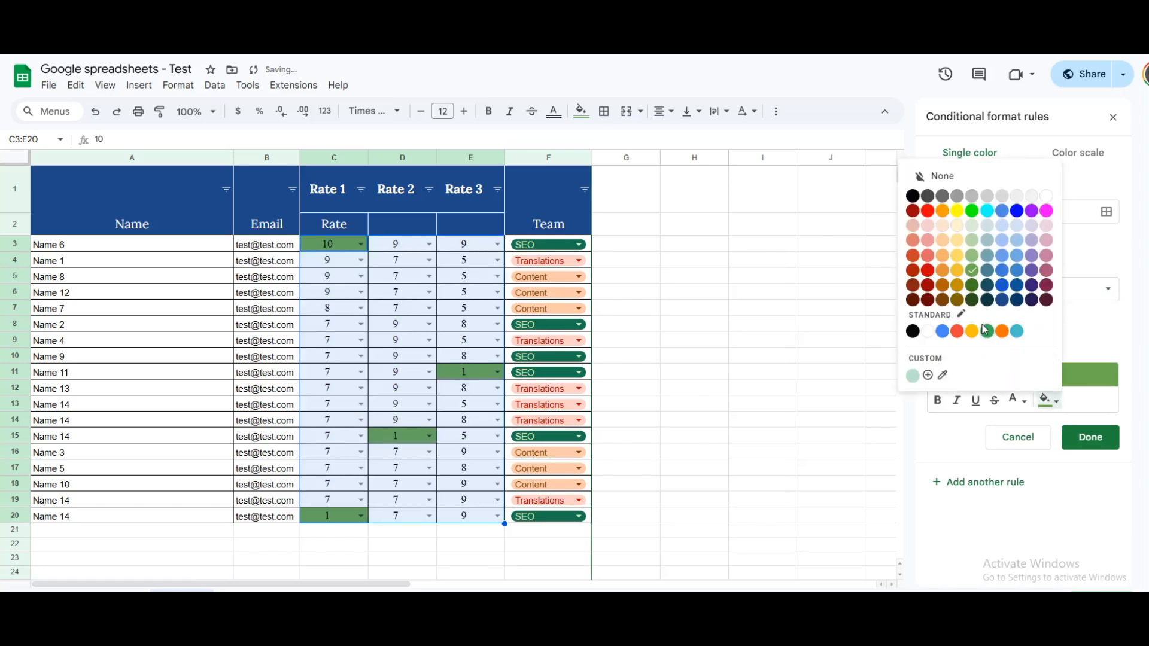
click(926, 271)
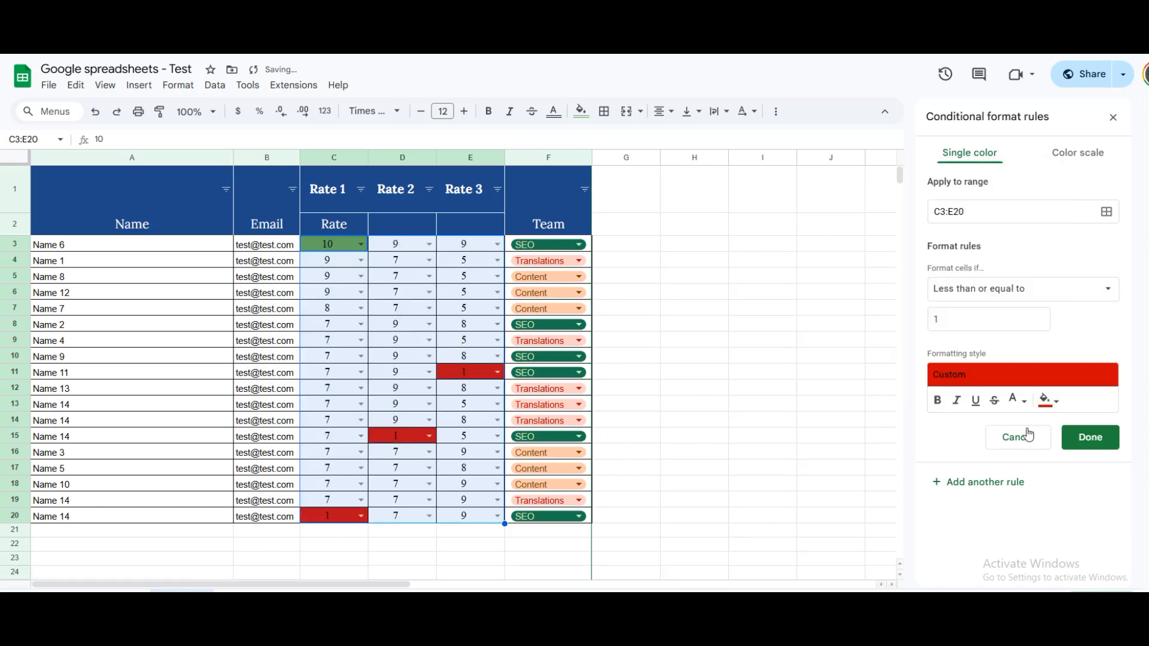
click(1089, 437)
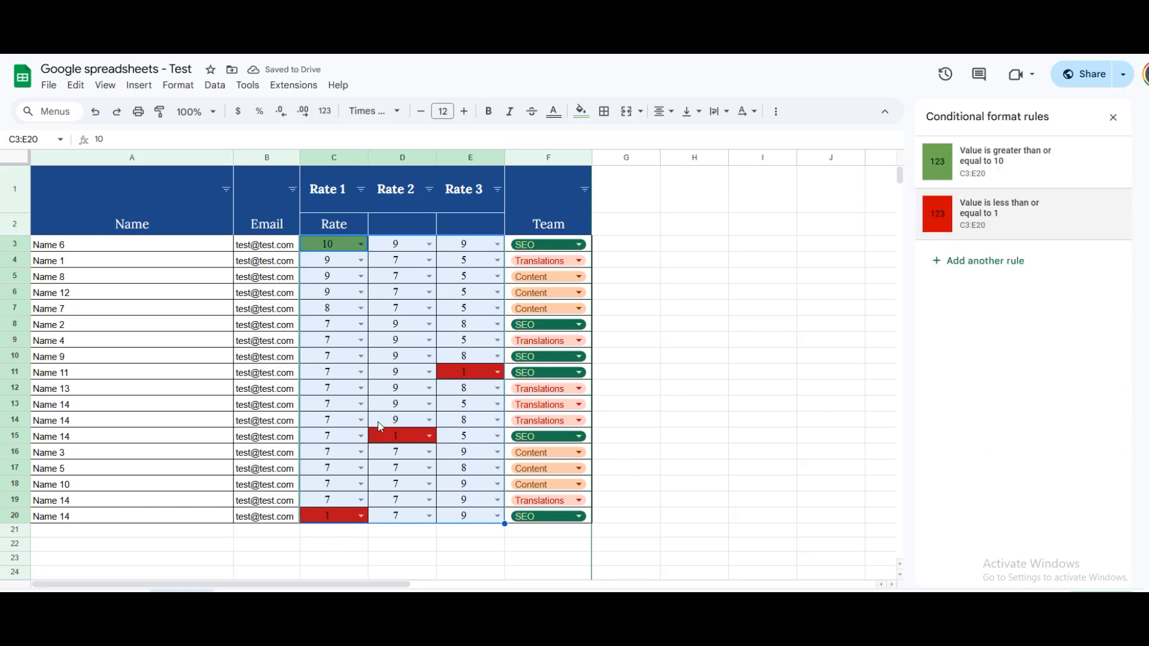
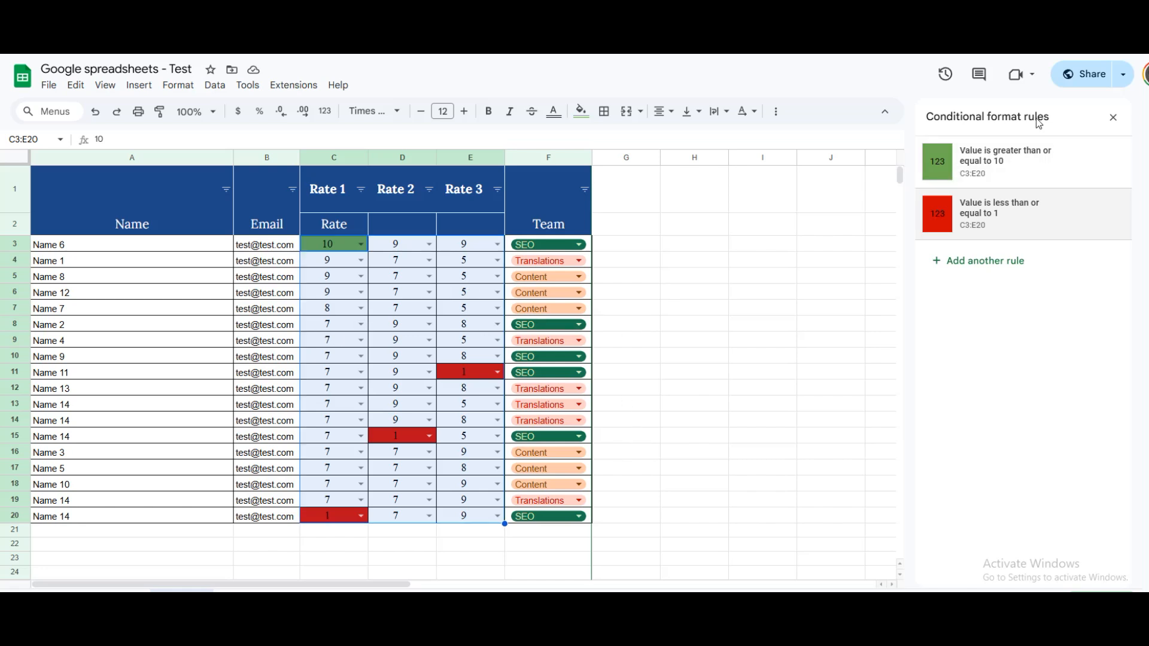
click(1112, 118)
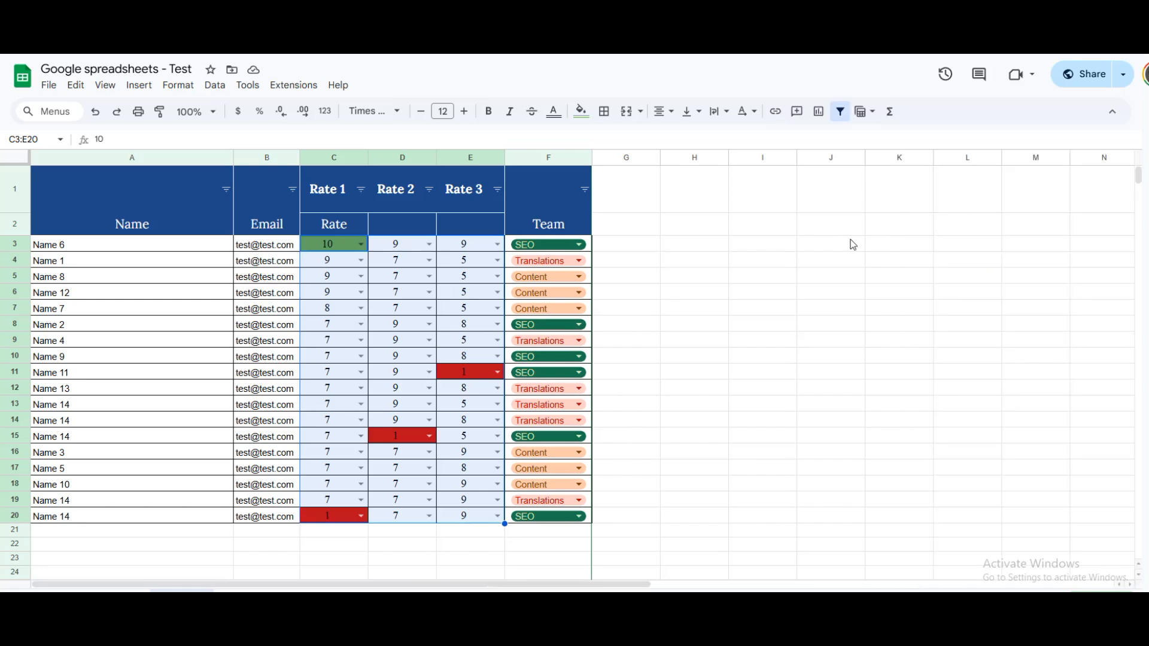
click(694, 260)
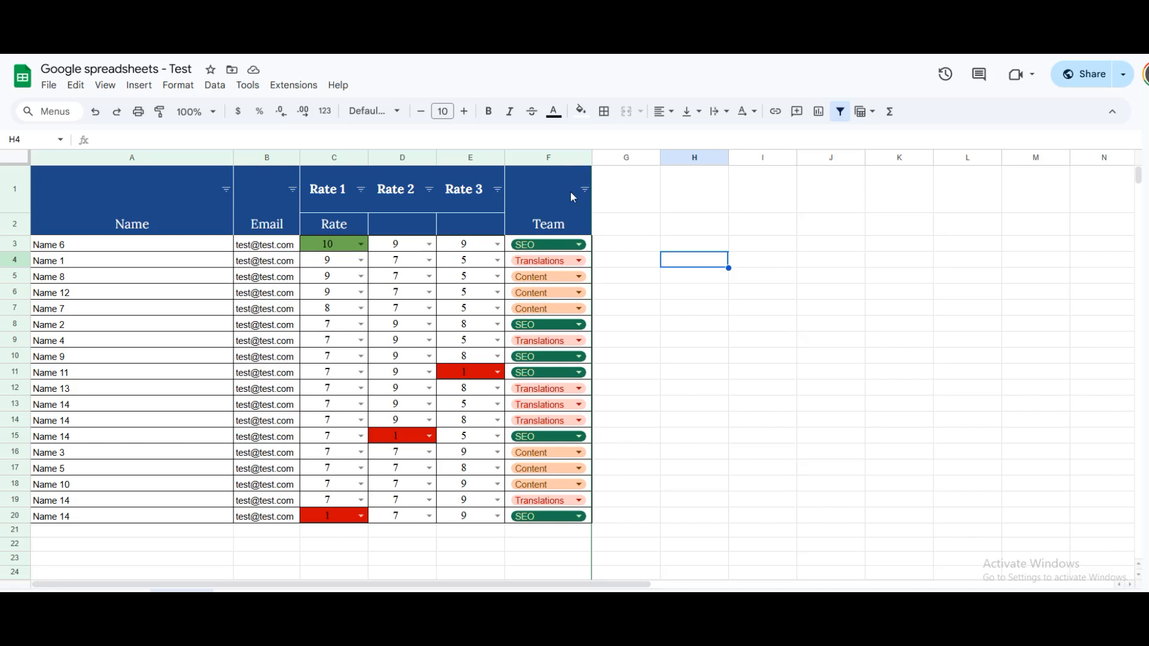
click(347, 250)
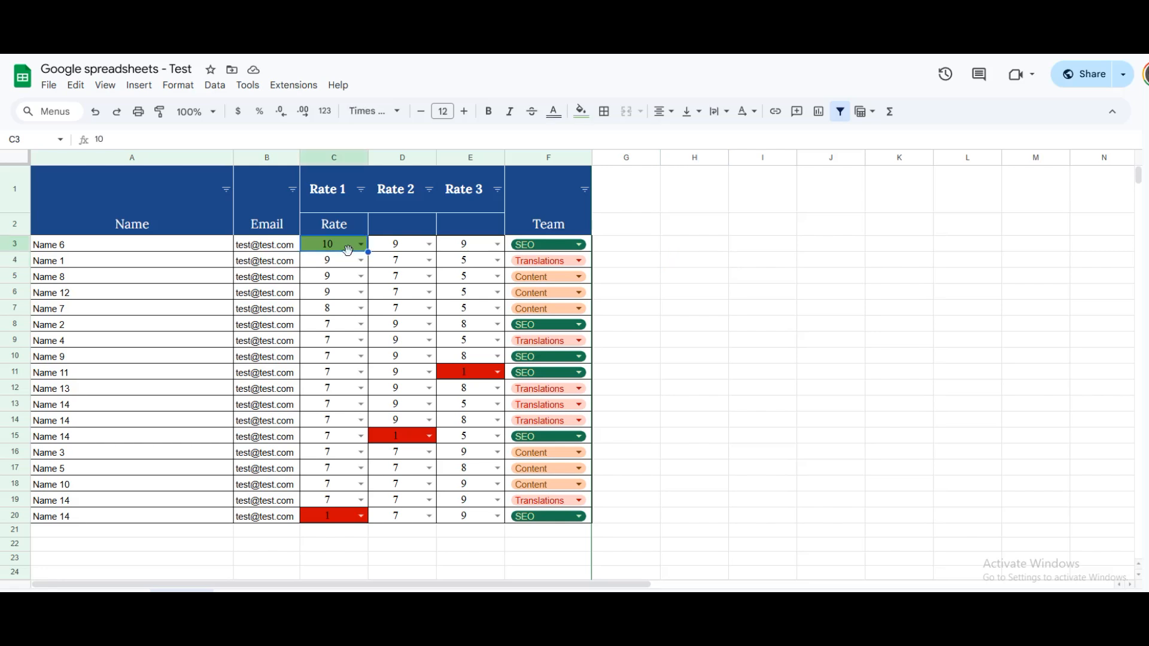
click(398, 251)
click(595, 250)
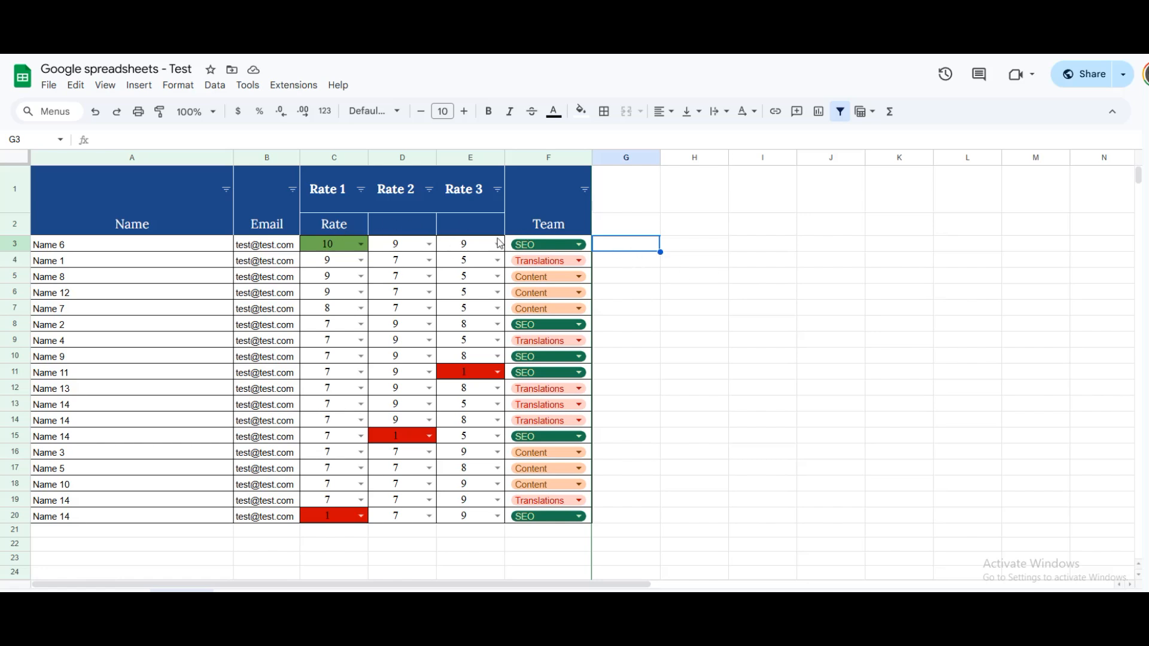
- Add the column headers "R1+R2+R3" in G2 and "Average" in H2
click(617, 231)
text(R)
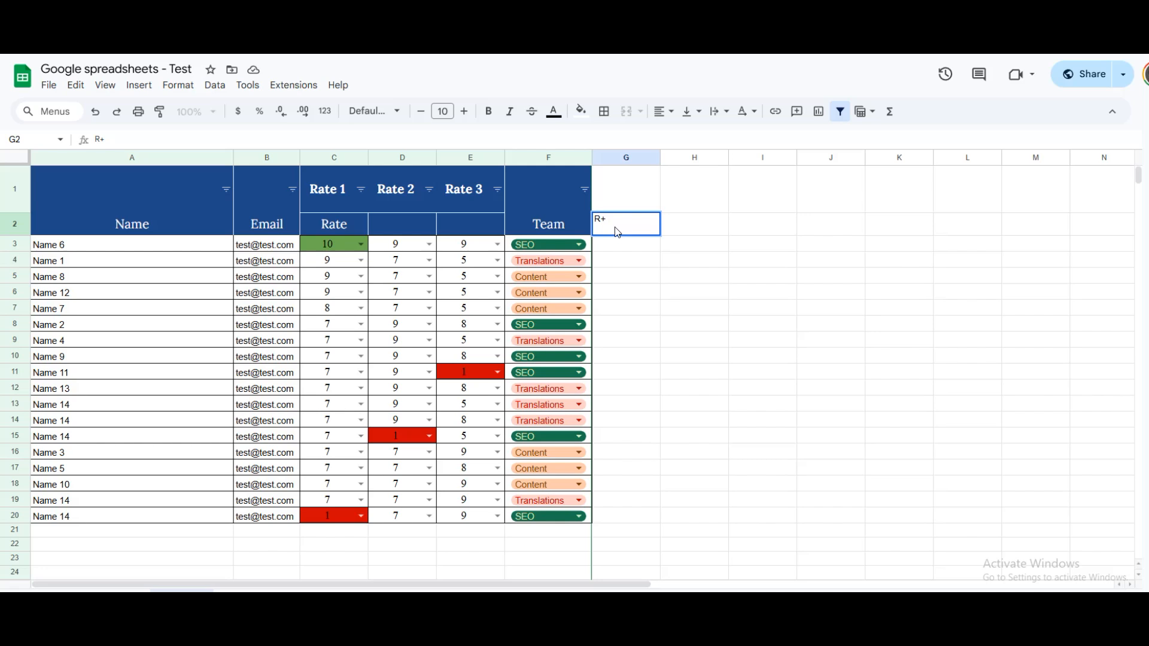
text(1+R2+R3)
key(Return)
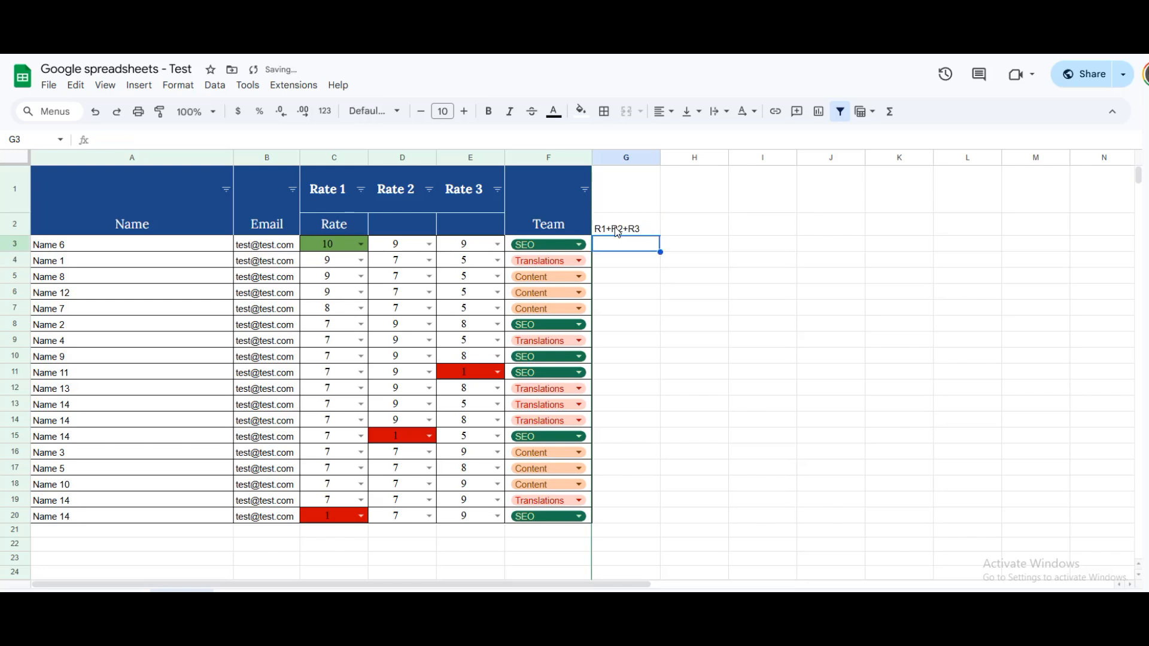
click(676, 228)
text(Average)
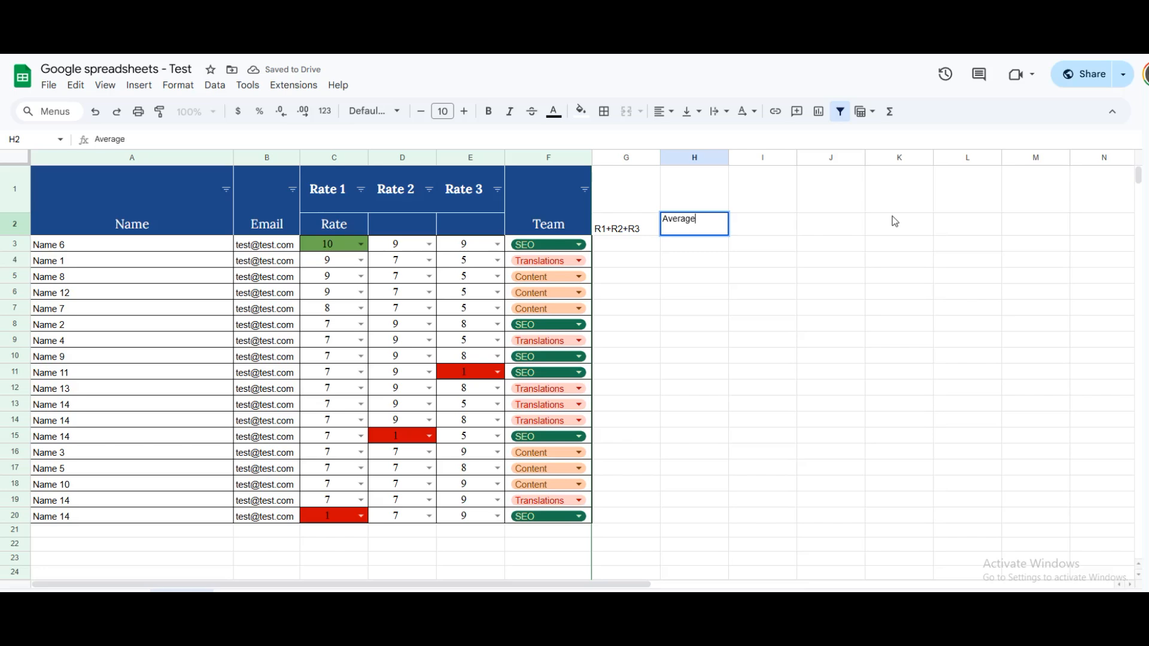
key(Return)
- Center the headers in G2:H2 horizontally
drag(622, 228, 678, 233)
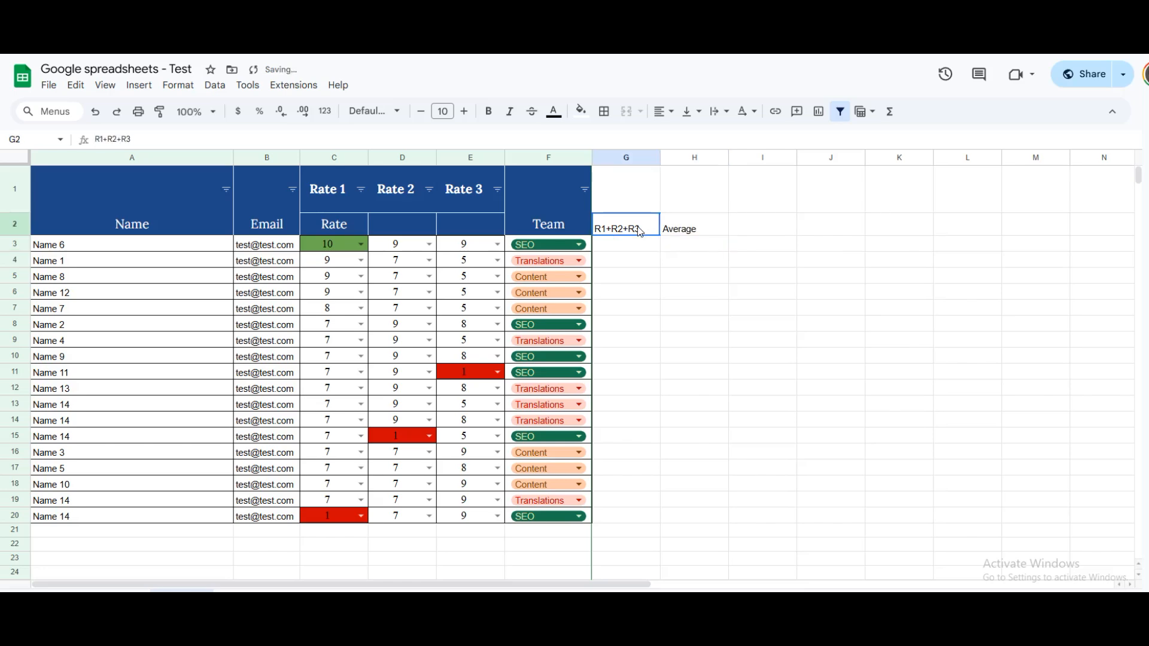
click(663, 111)
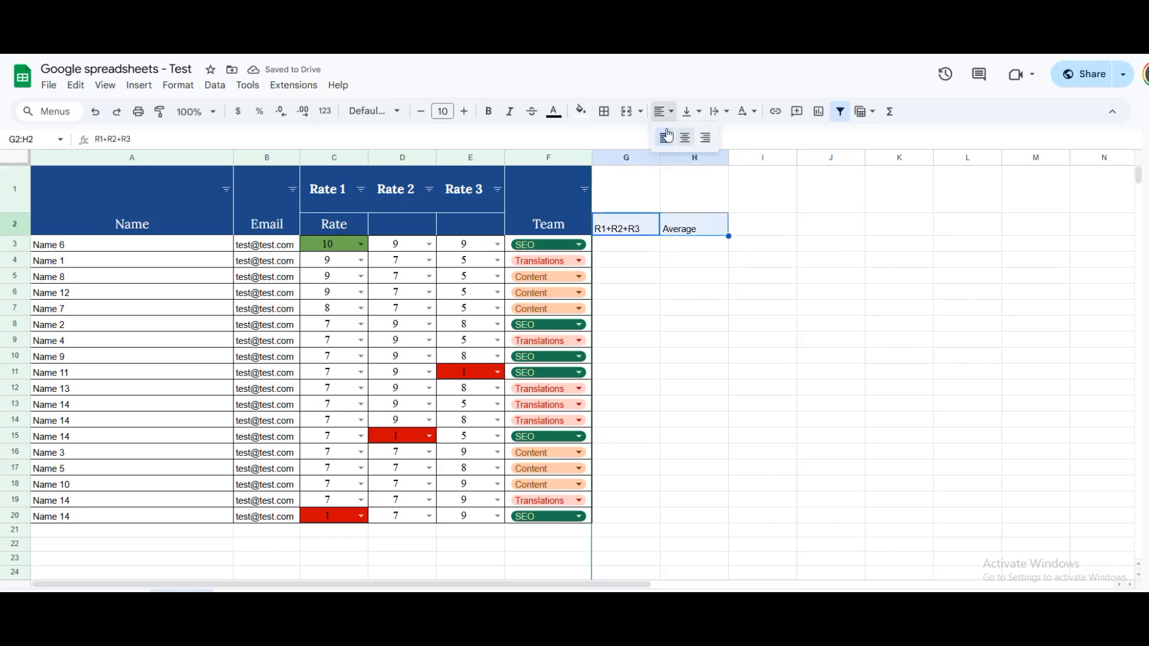
click(684, 138)
click(694, 292)
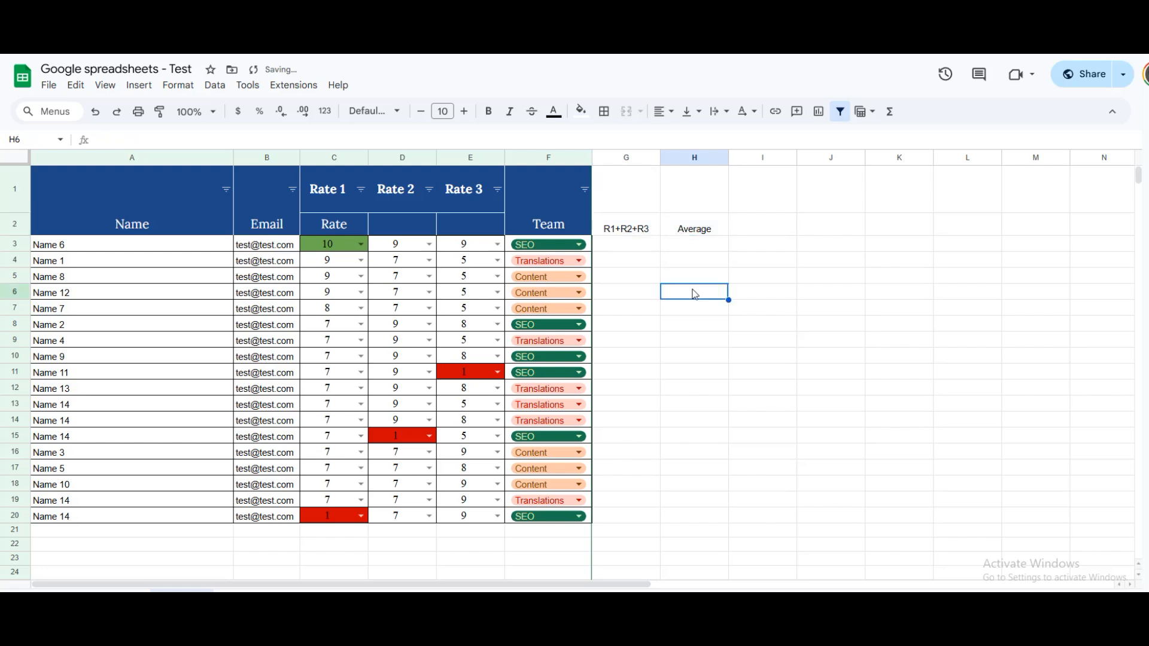
- Add the header "Minimum" in I2 and center it horizontally
click(755, 232)
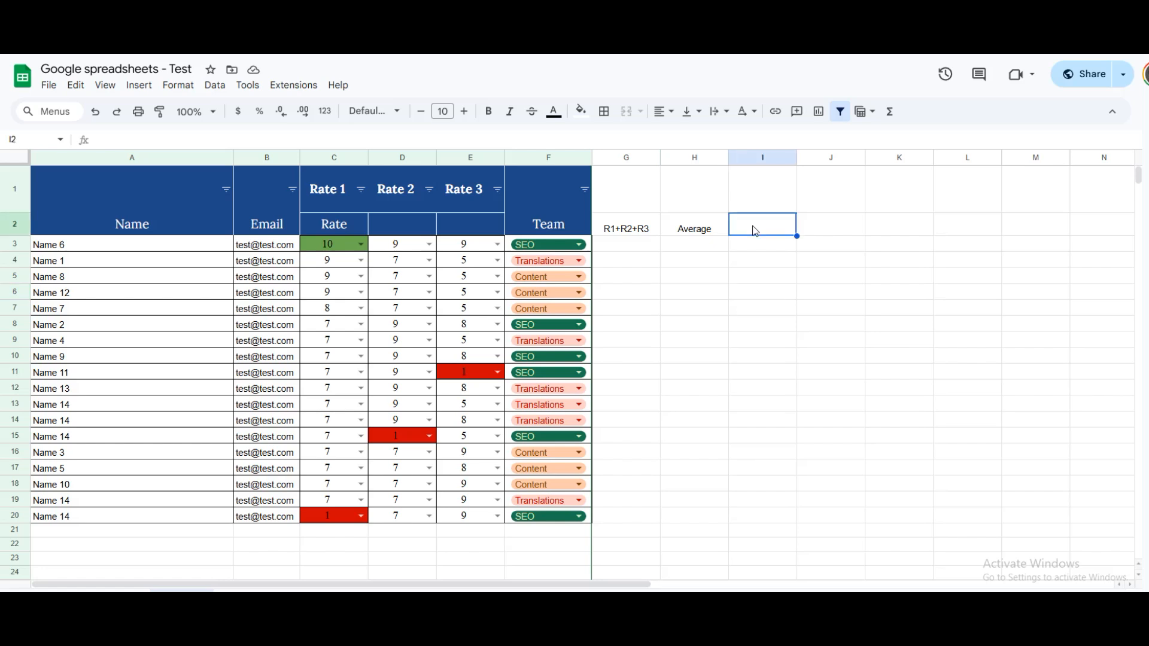
text(Minimum)
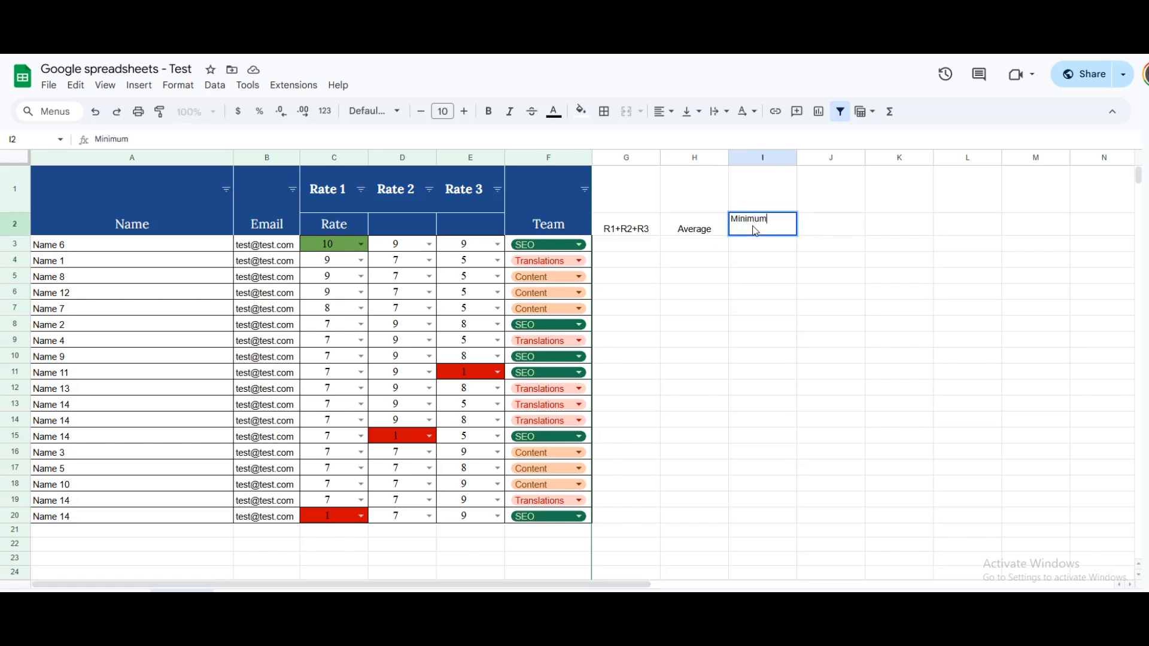
key(Return)
click(755, 232)
click(663, 112)
click(684, 145)
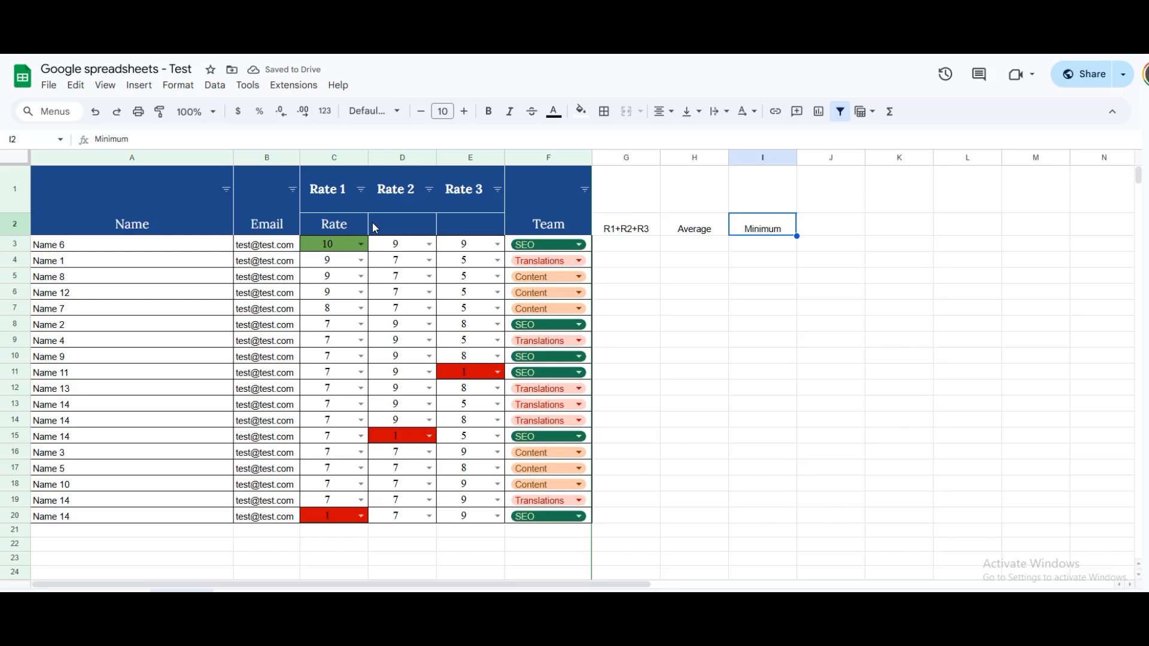
click(144, 190)
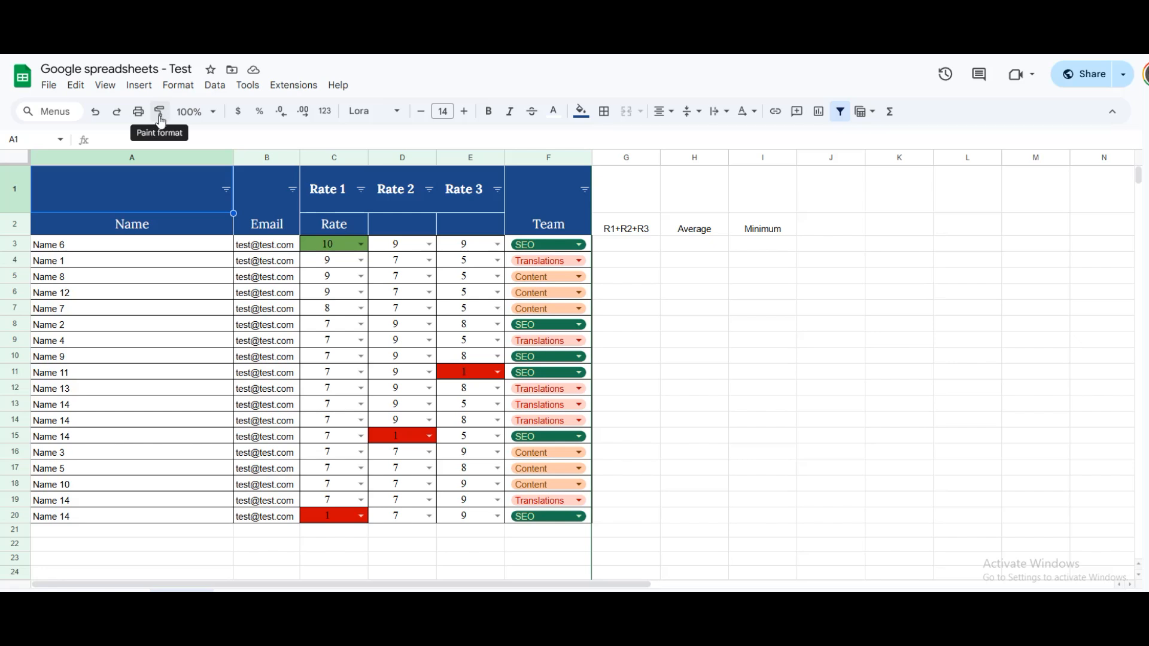
click(633, 189)
click(640, 228)
click(696, 231)
click(705, 211)
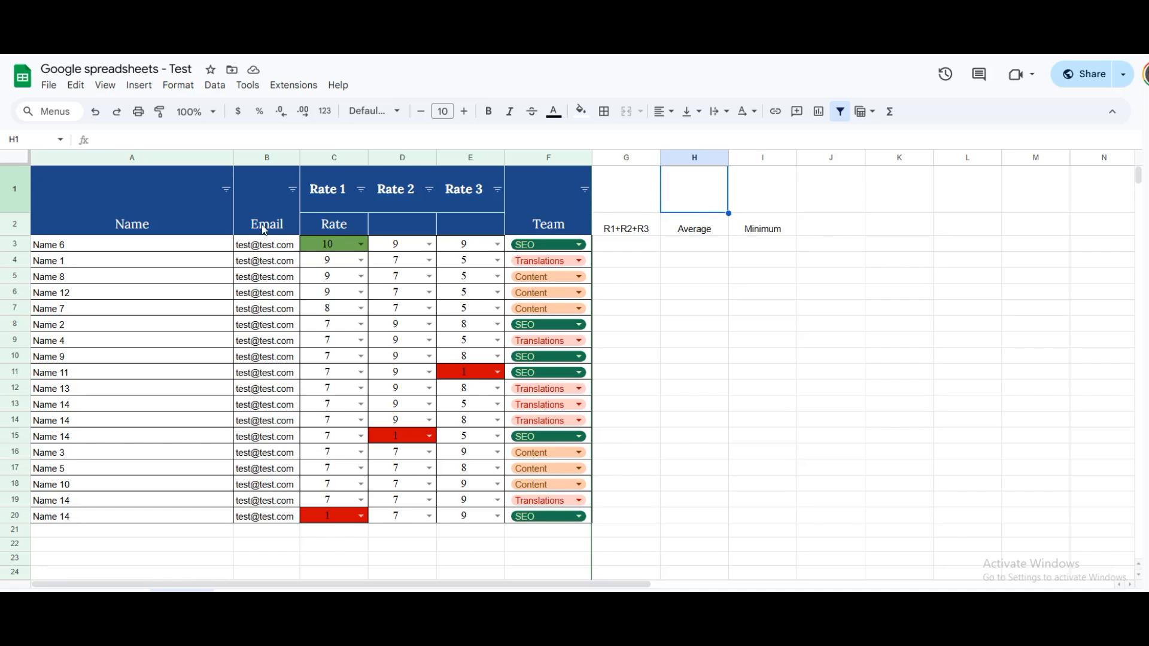
- Copy the header formatting of A1 onto G1:I2 with Paint format
click(149, 202)
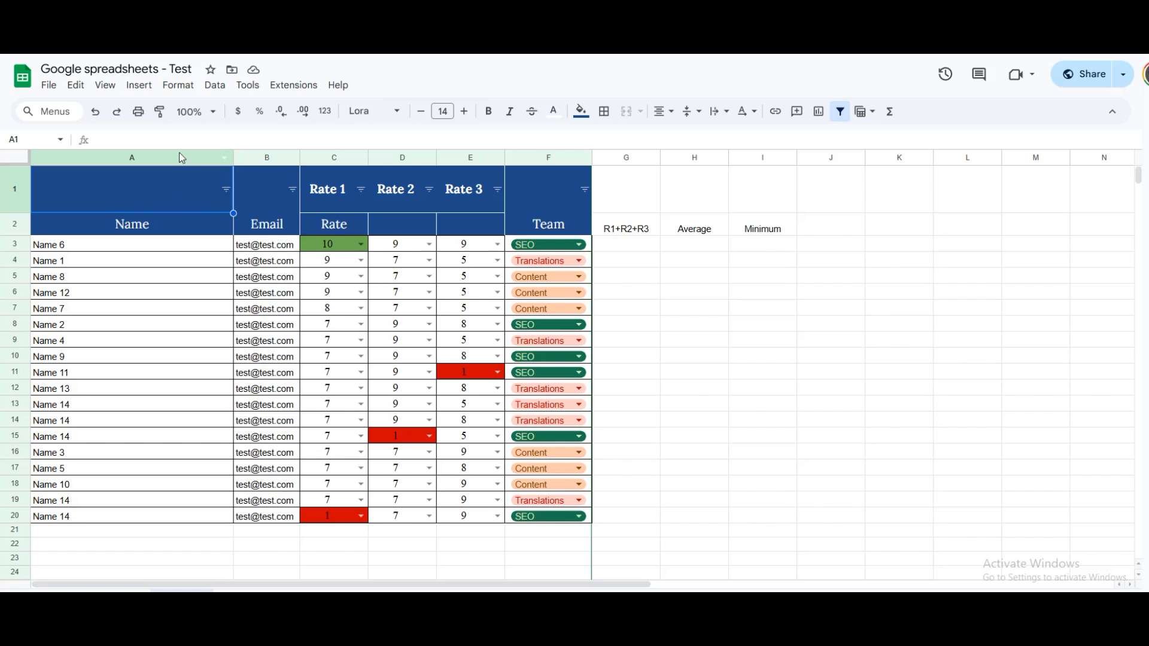
click(161, 115)
mouse_move(624, 192)
mouse_down()
mouse_move(628, 222)
mouse_move(760, 237)
mouse_up()
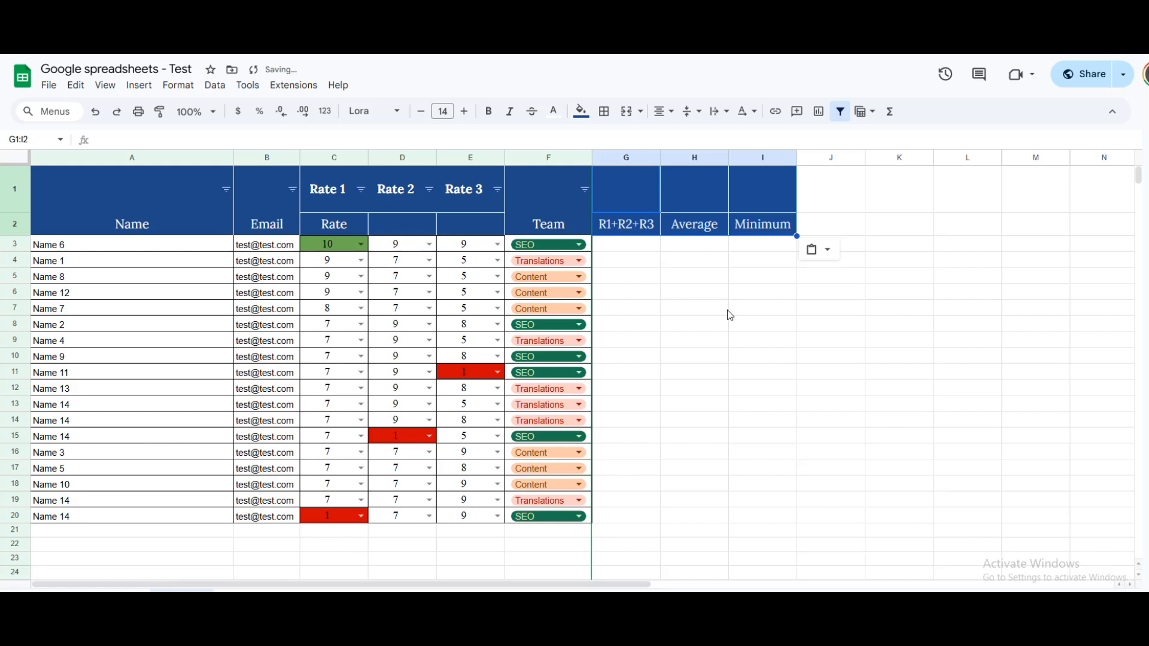
click(663, 249)
- Copy the formatting of body cell A3 onto G3:I20 with Paint format
click(117, 250)
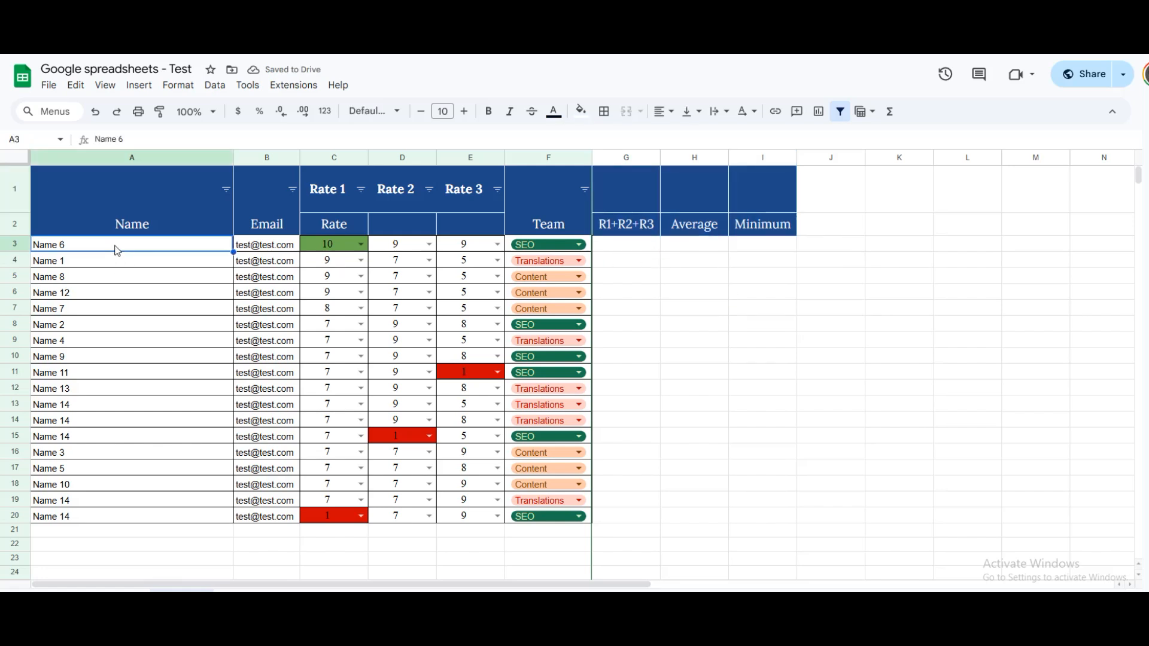
click(159, 111)
mouse_move(629, 251)
mouse_down()
mouse_move(704, 392)
mouse_move(748, 523)
mouse_up()
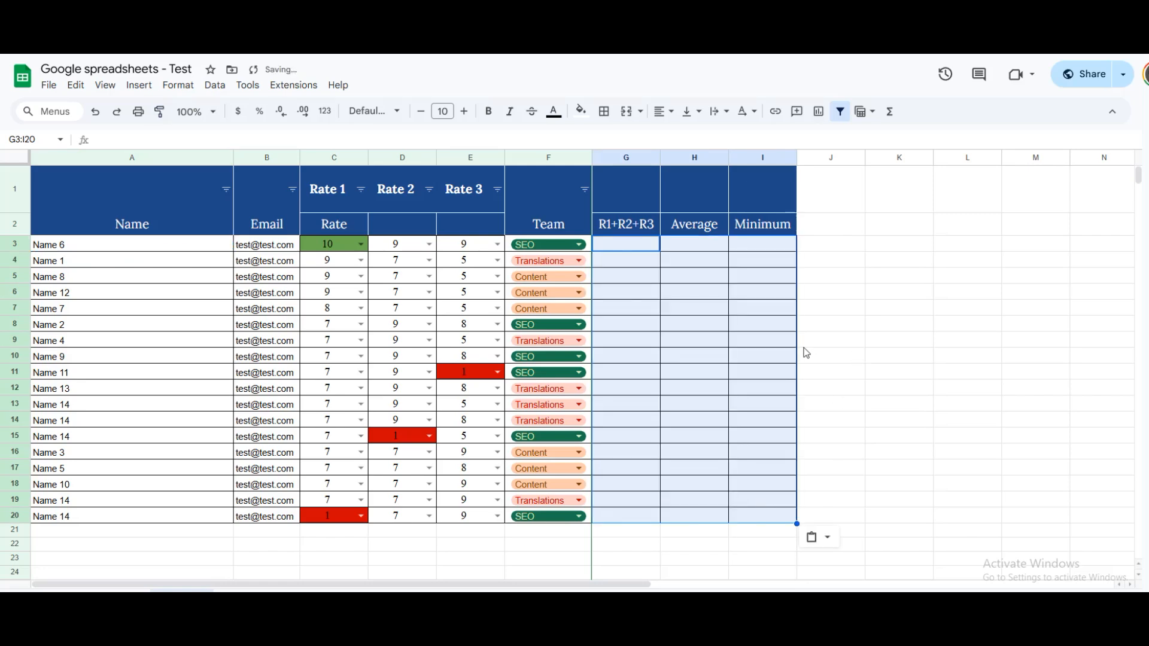
click(724, 312)
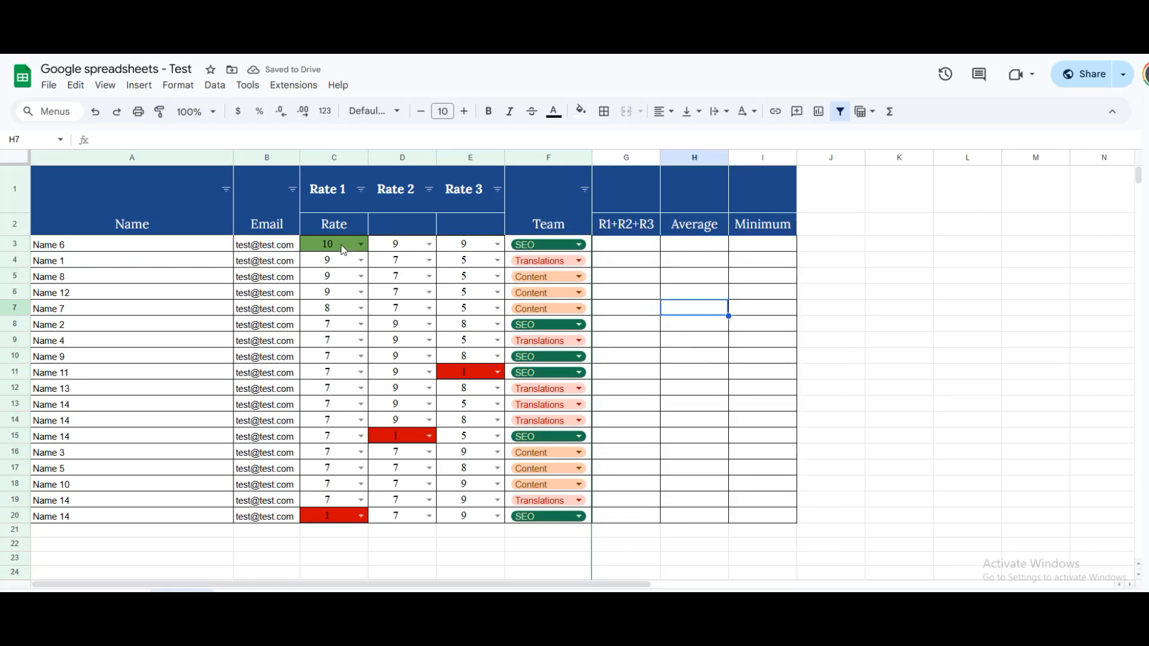
- Apply the Number format to the ratings in C3:E20 and reduce them to zero decimal places
drag(332, 520, 473, 256)
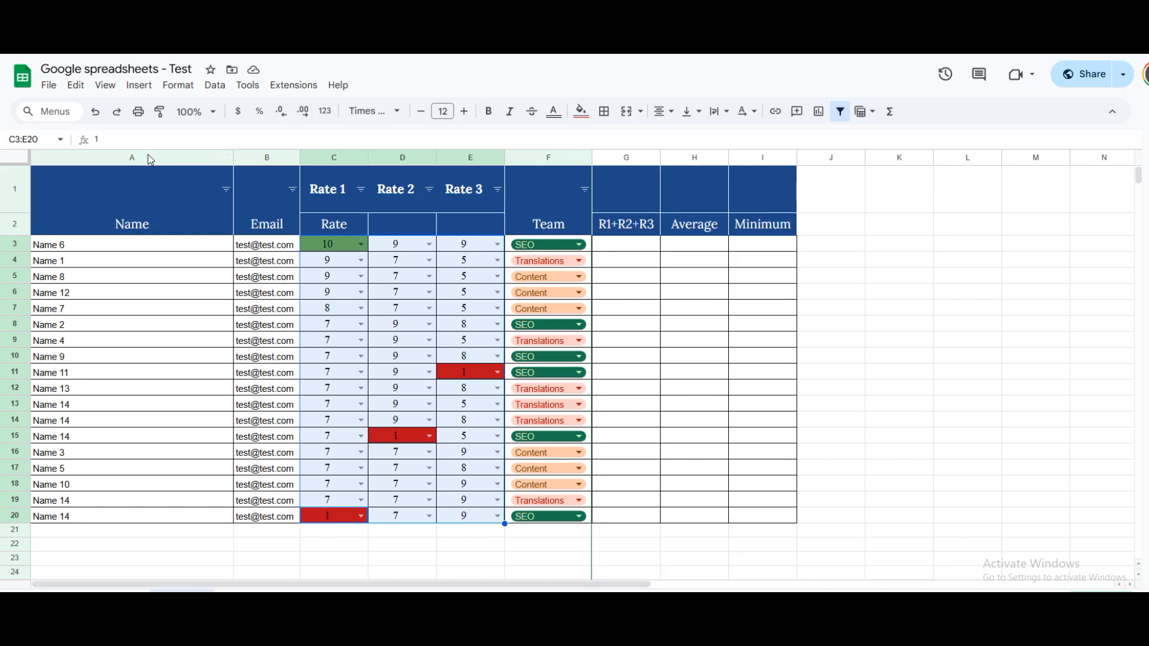
click(212, 86)
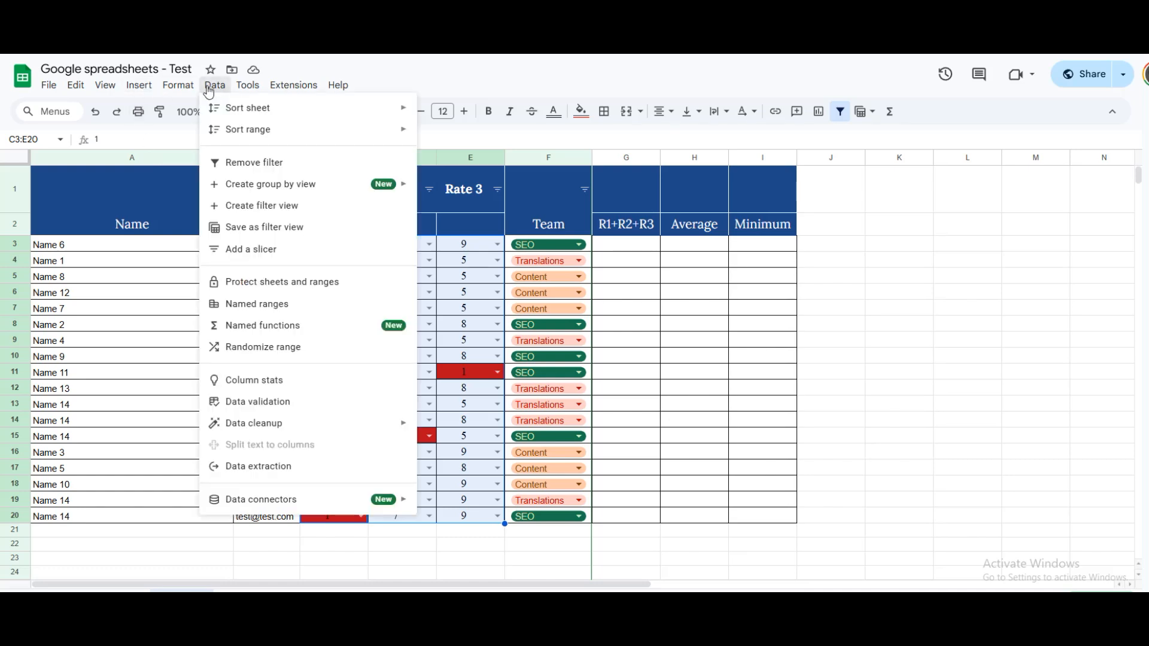
mouse_move(193, 87)
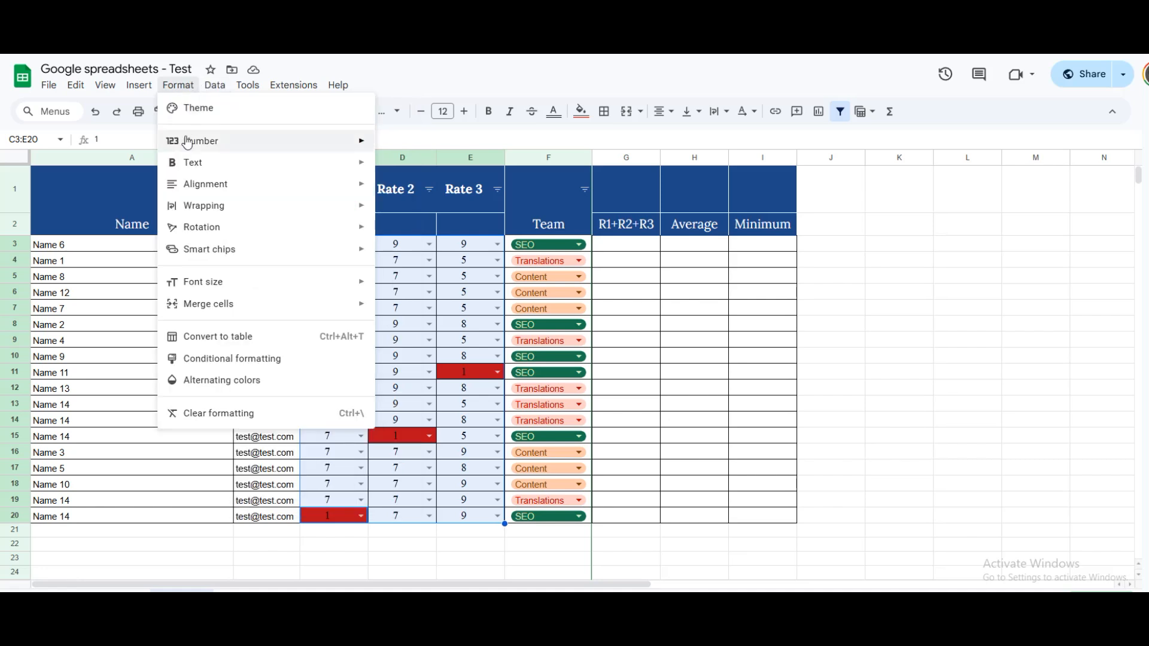
mouse_move(188, 142)
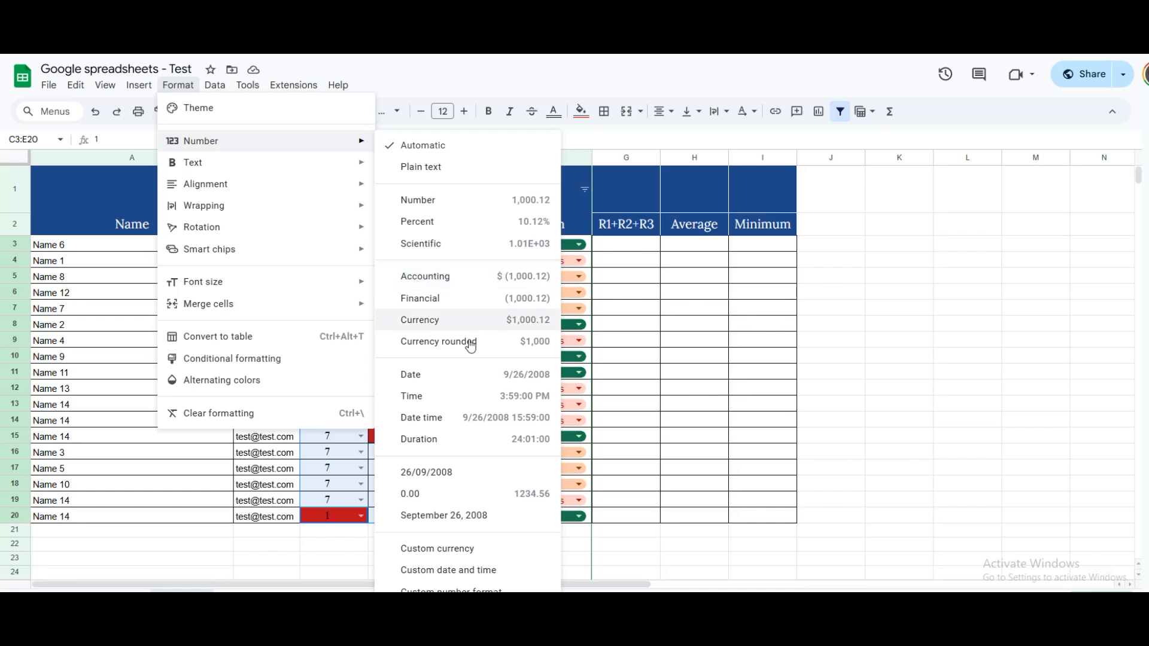
click(457, 204)
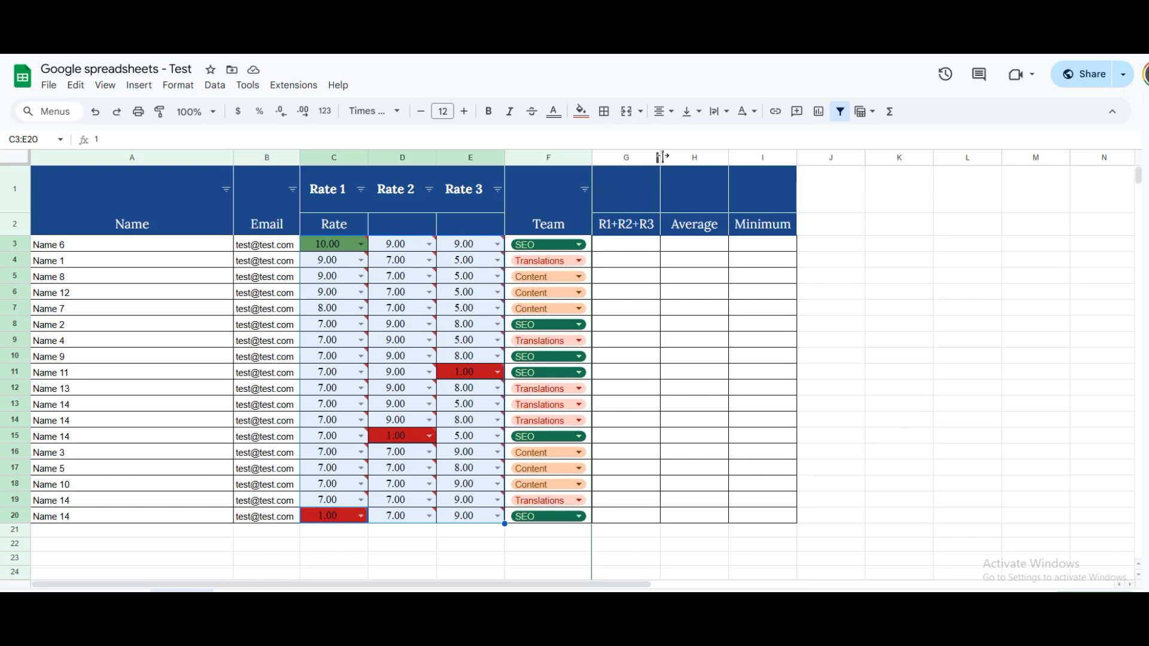
click(280, 111)
click(280, 112)
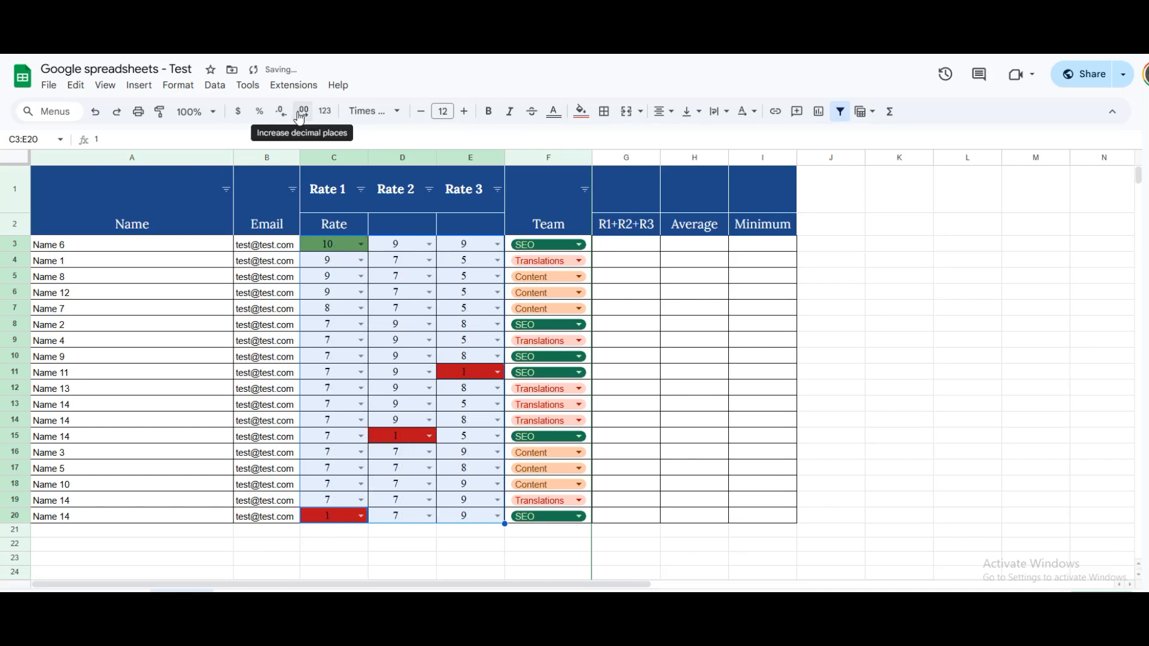
- Try showing three decimal places on the ratings in C3:E20, and reduce them back to whole numbers
click(302, 113)
click(302, 113)
click(302, 113)
click(285, 117)
click(285, 116)
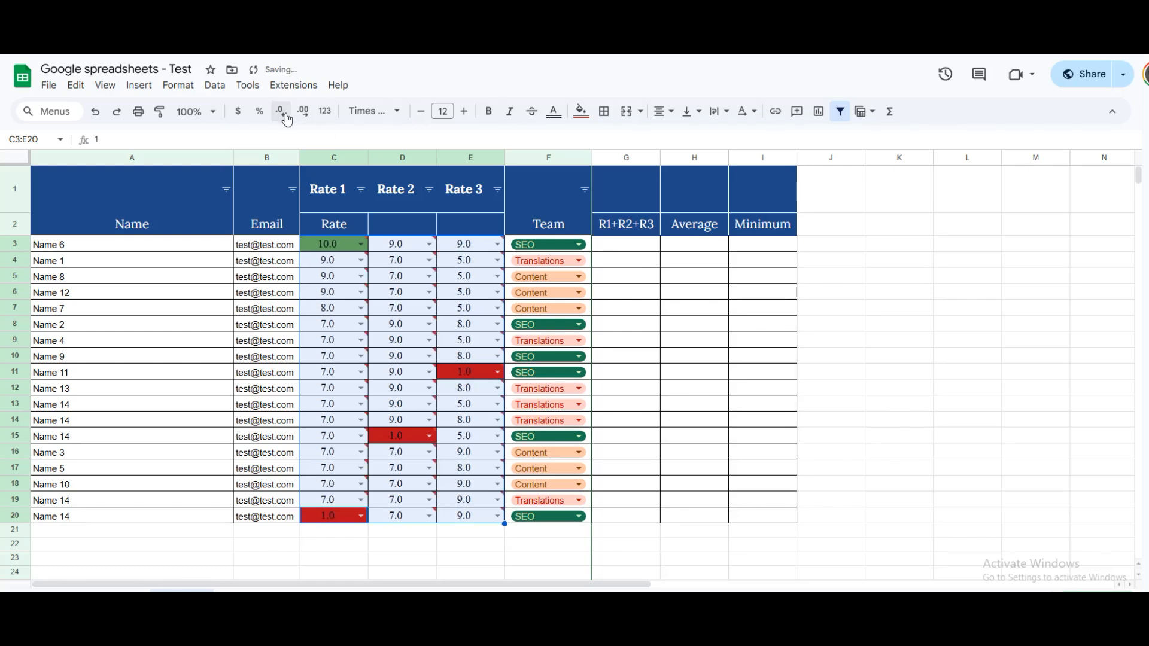
click(286, 117)
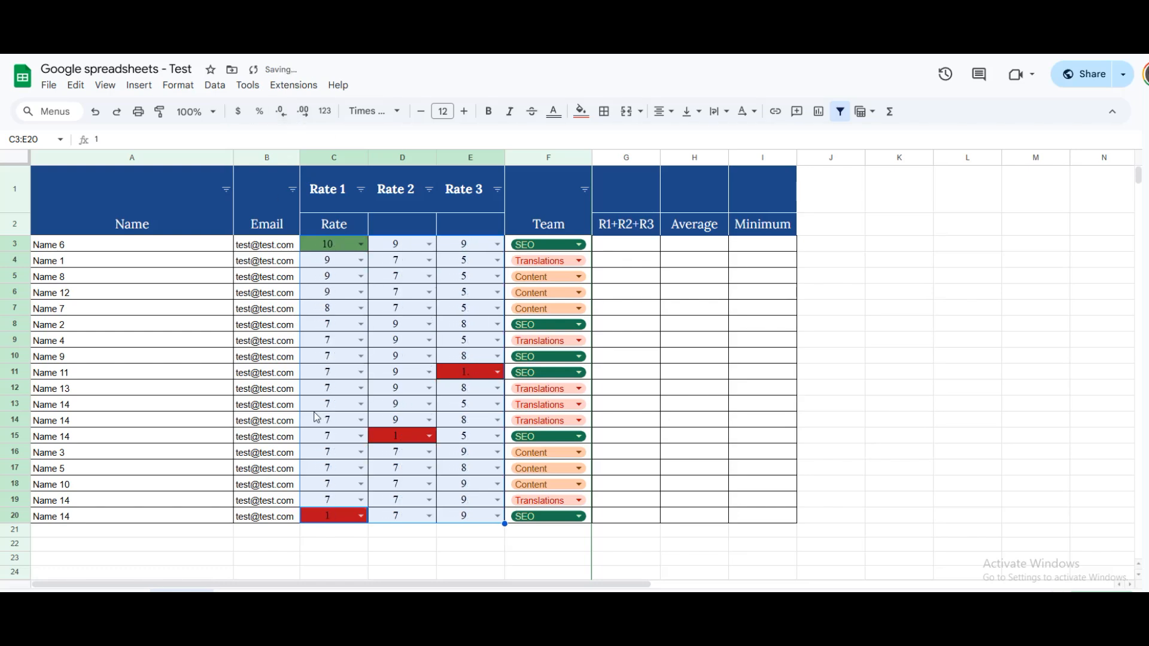
- Enter the formula =C3+D3+E3 in G3, decline the suggested autofill for the column, and reselect G3
click(637, 250)
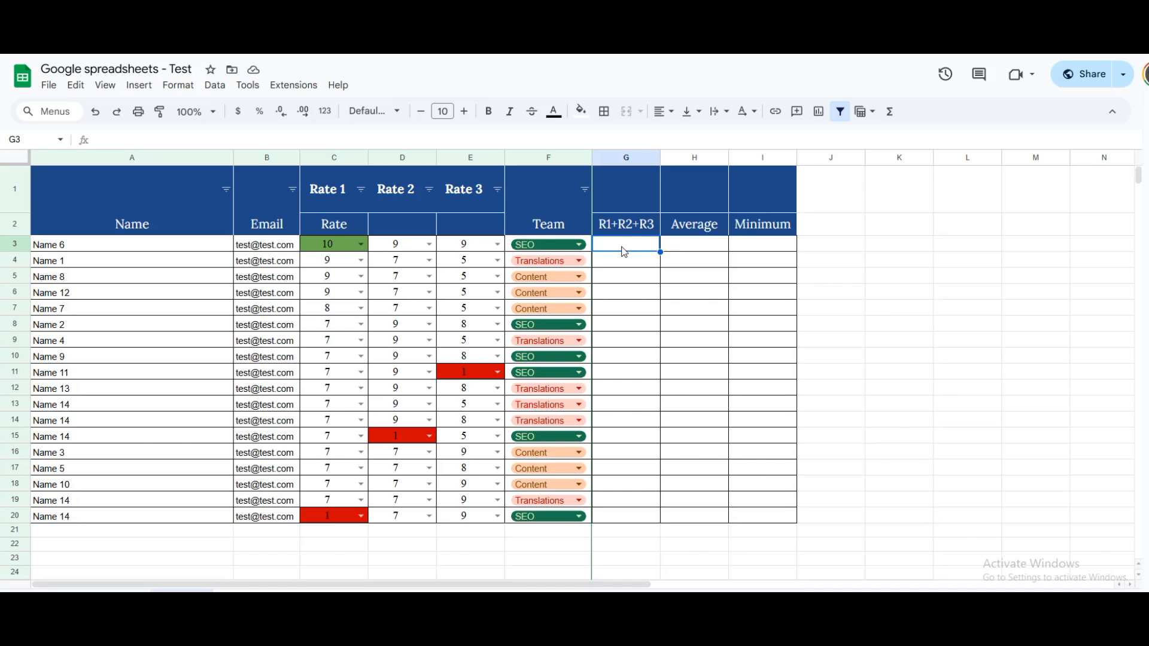
text(=)
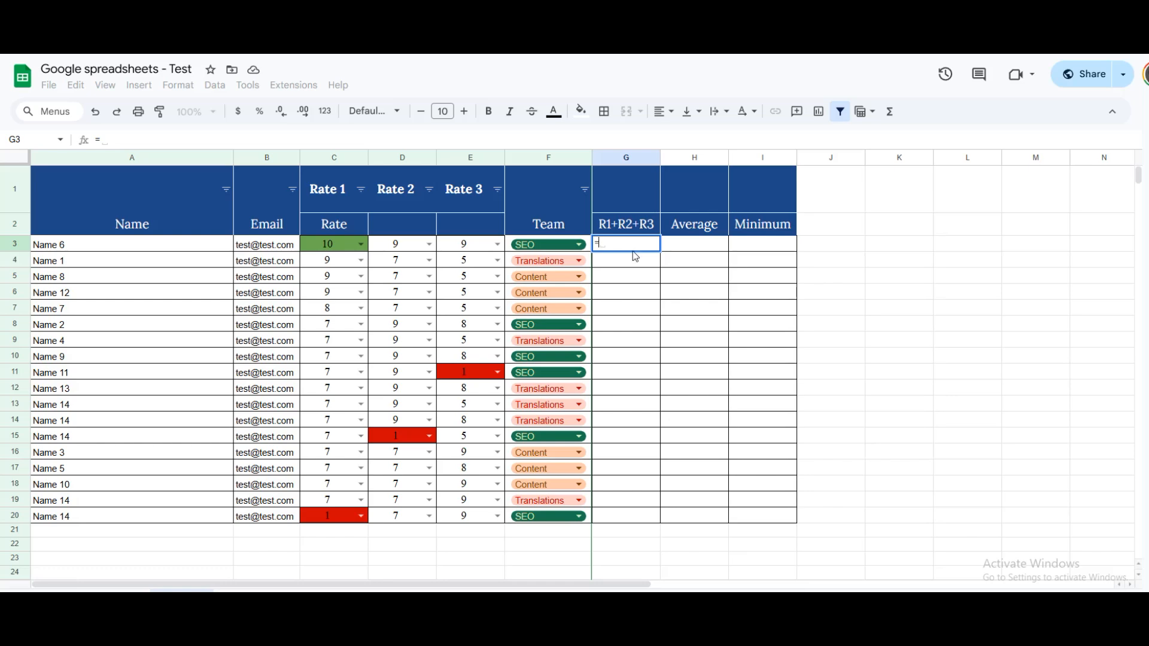
text(C)
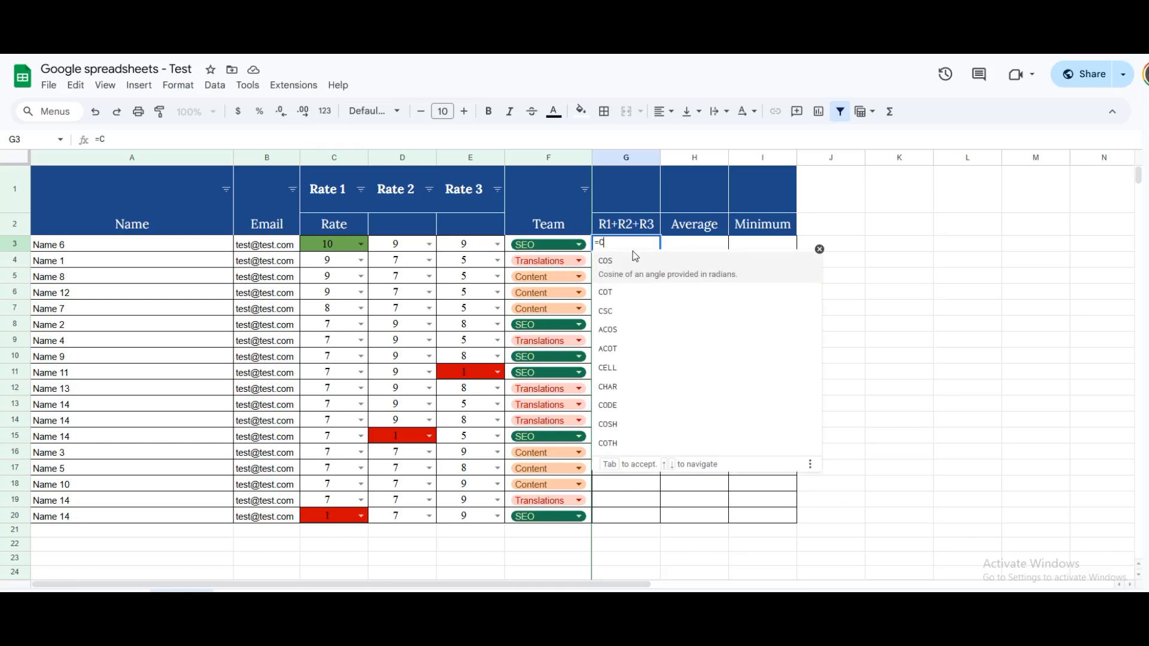
text(3)
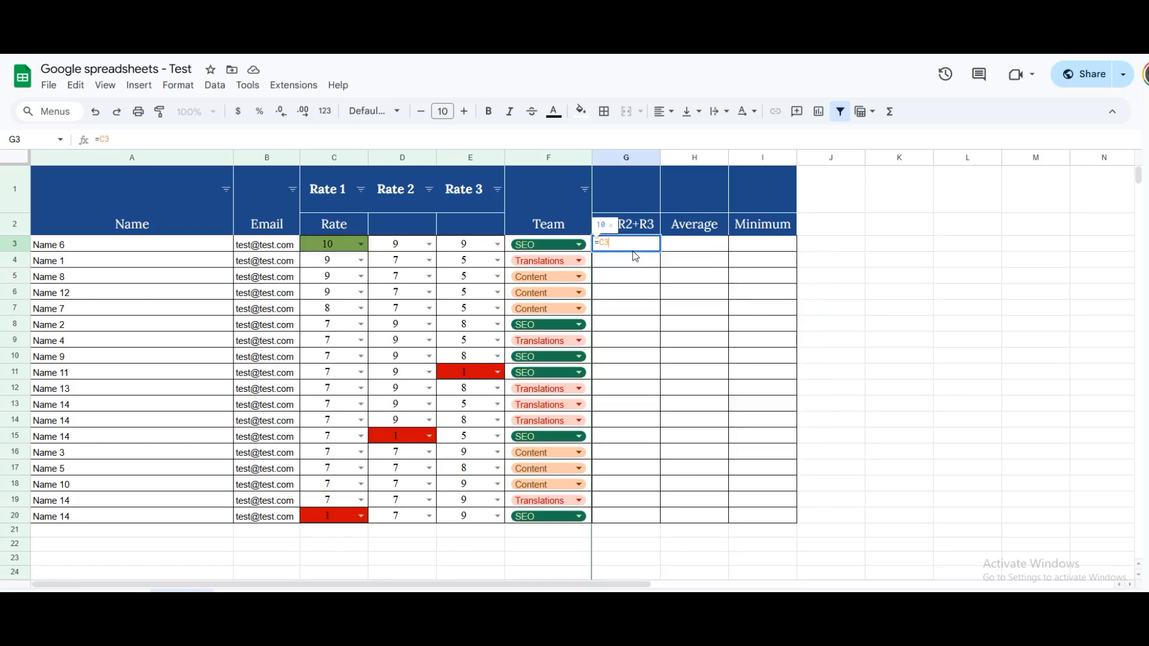
text(+)
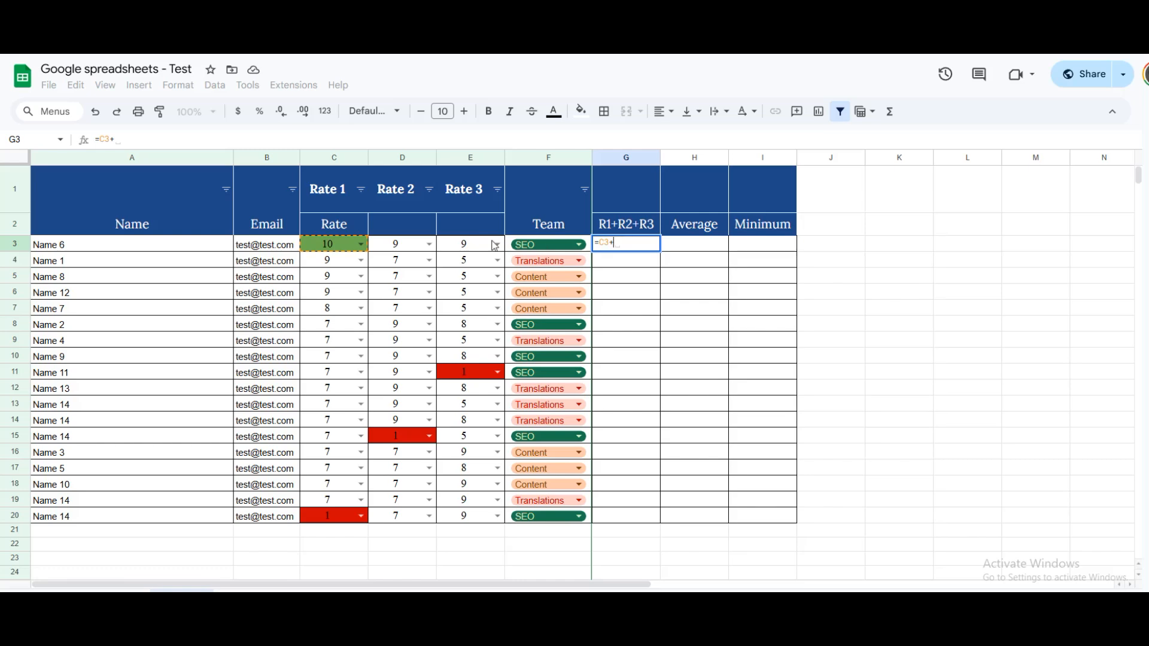
click(409, 251)
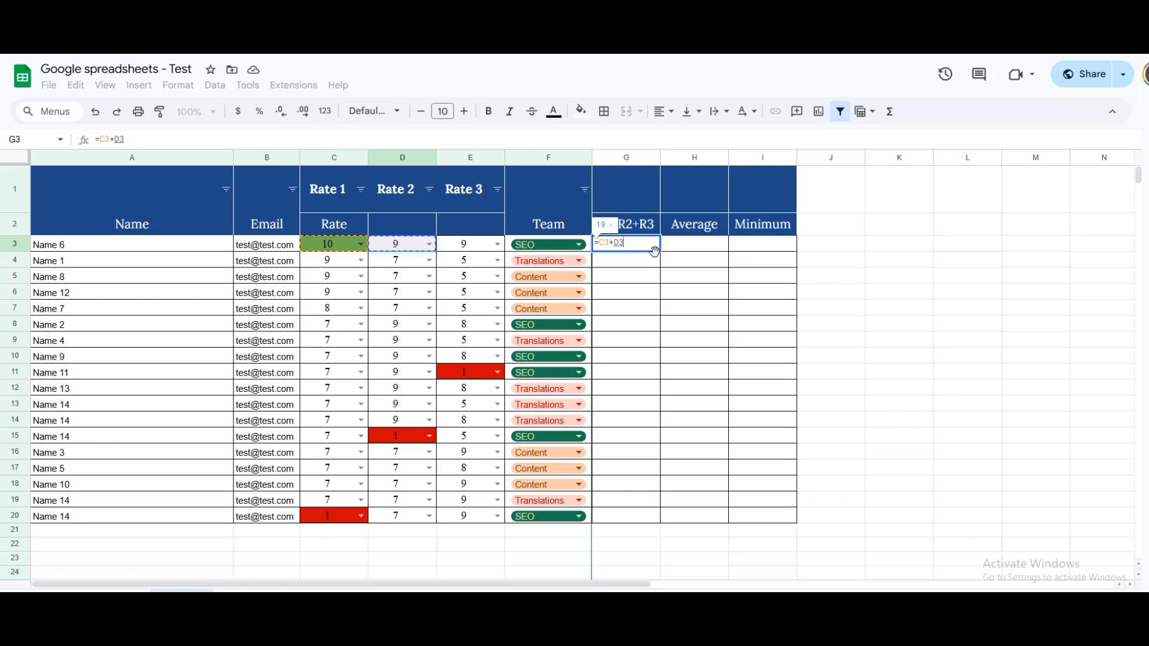
text(+)
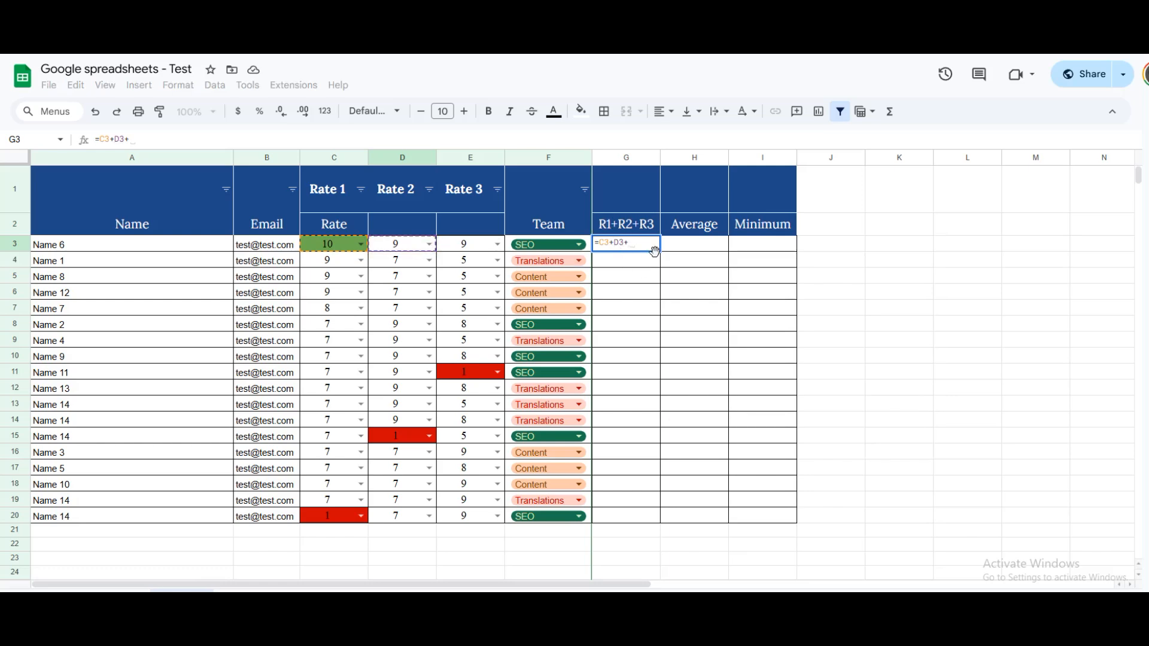
click(460, 251)
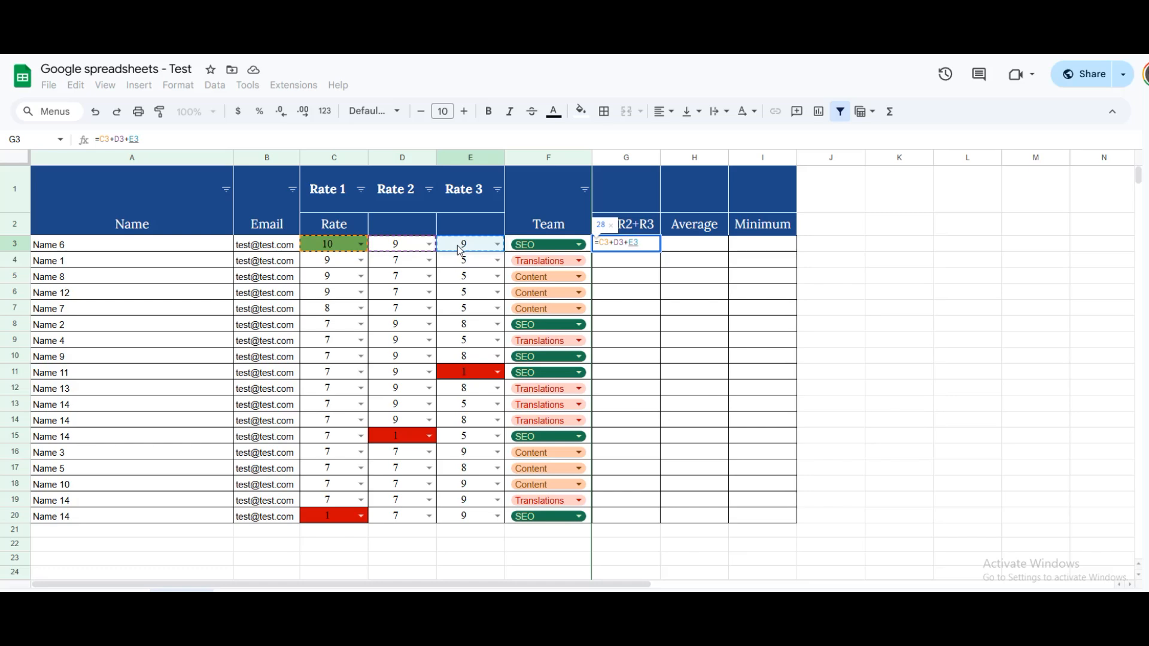
key(Return)
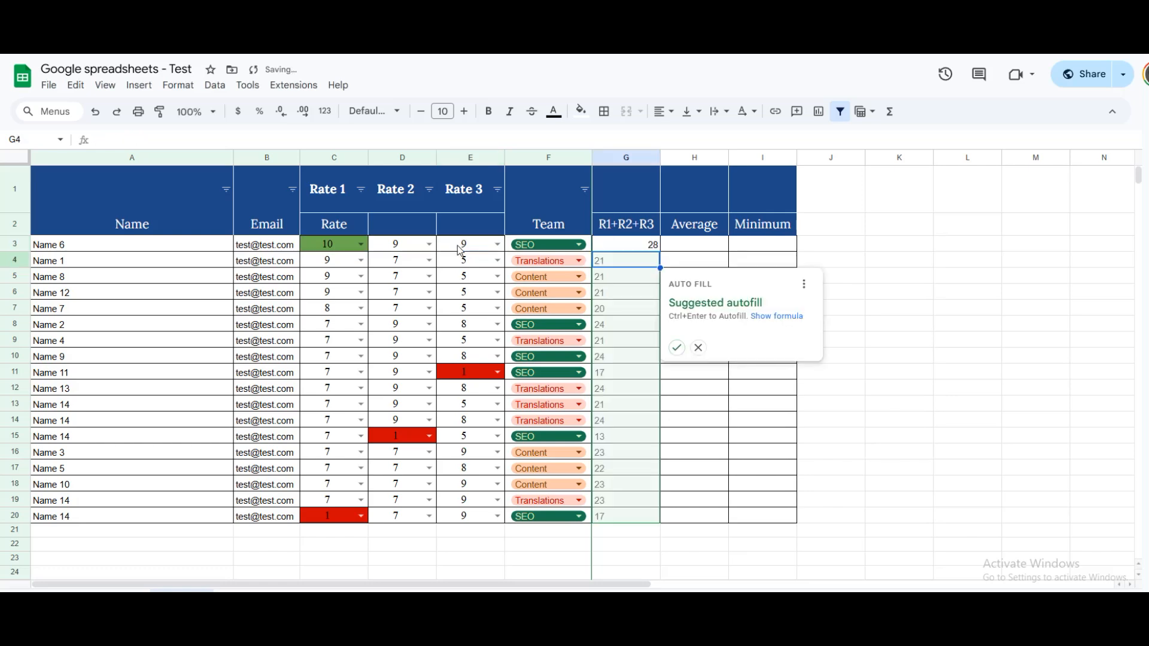
click(698, 348)
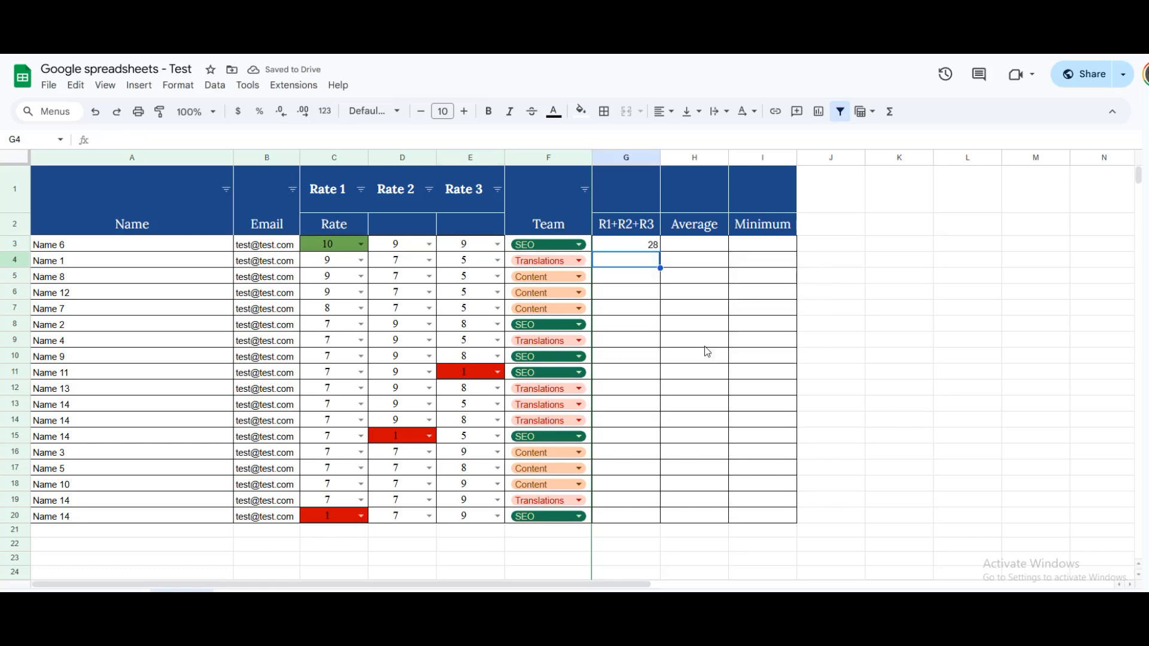
click(644, 248)
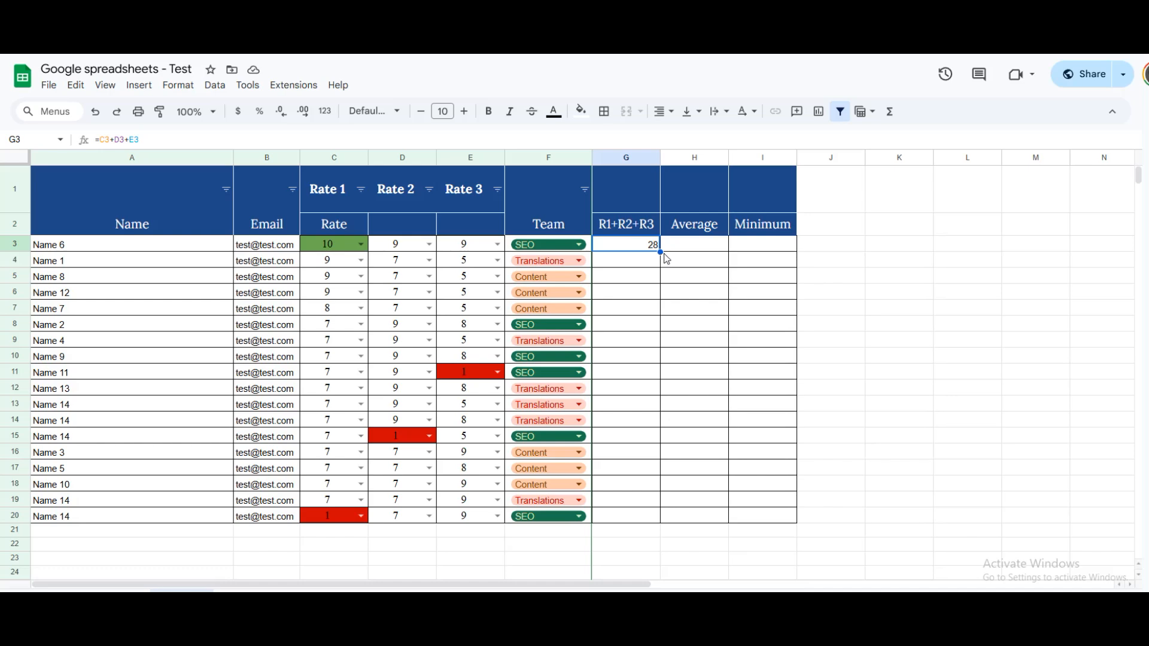
- Fill the sum formula from G3 down through G20, and check the formulas in several cells of the column
drag(661, 251, 648, 519)
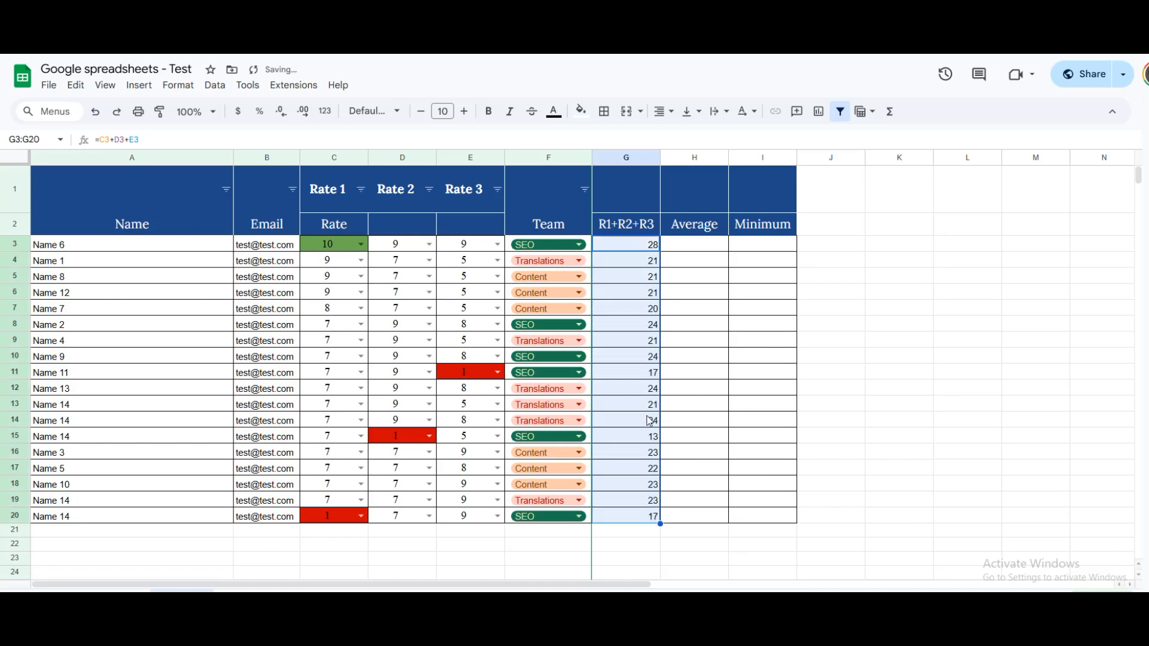
click(620, 371)
click(622, 412)
click(622, 443)
click(624, 474)
click(630, 309)
click(637, 279)
click(639, 266)
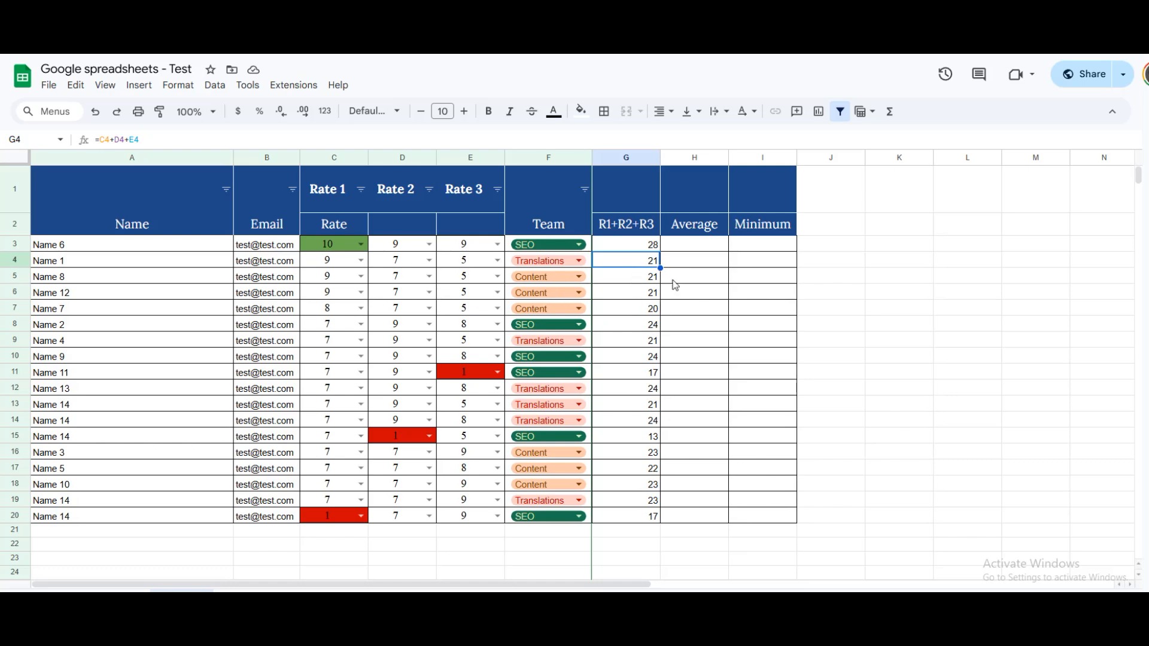
- Try appending the operators --*: to the sum formula in G3, and remove them again
click(641, 249)
click(161, 141)
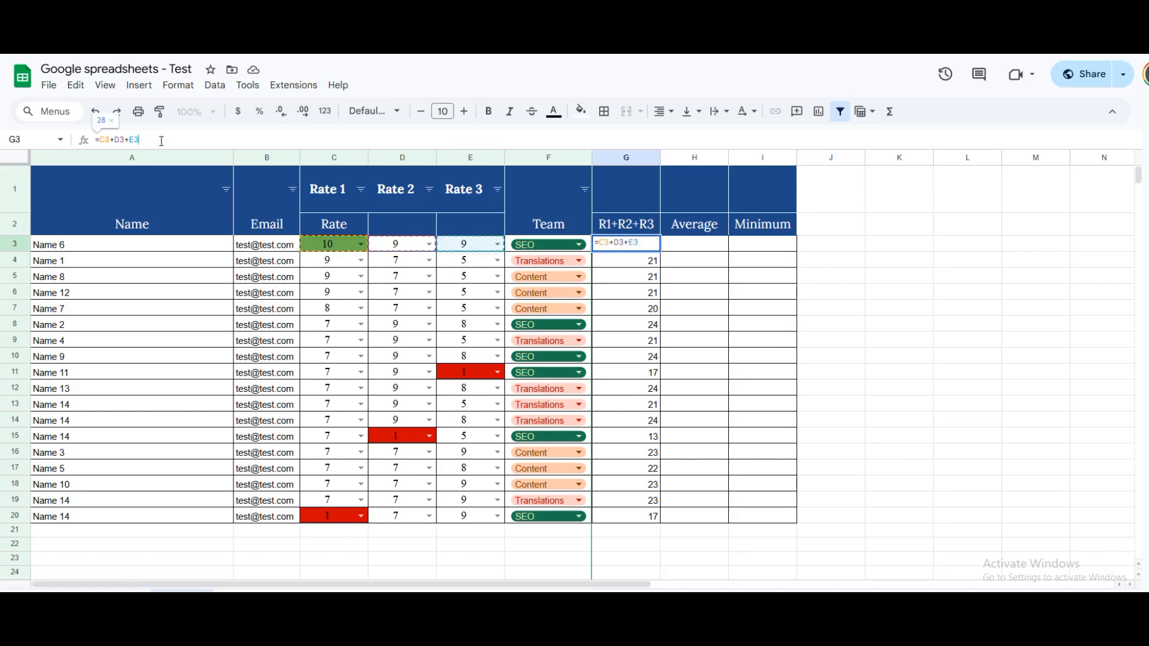
text(--*:)
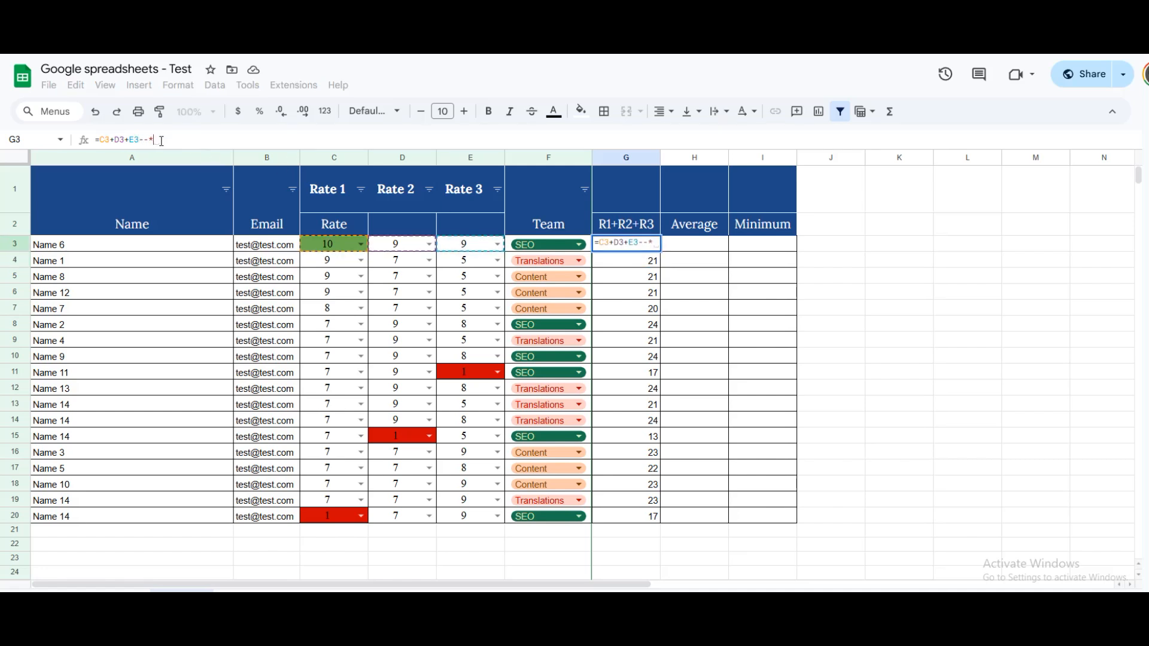
key(BackSpace)
key(BackSpace)
key(BackSpace)
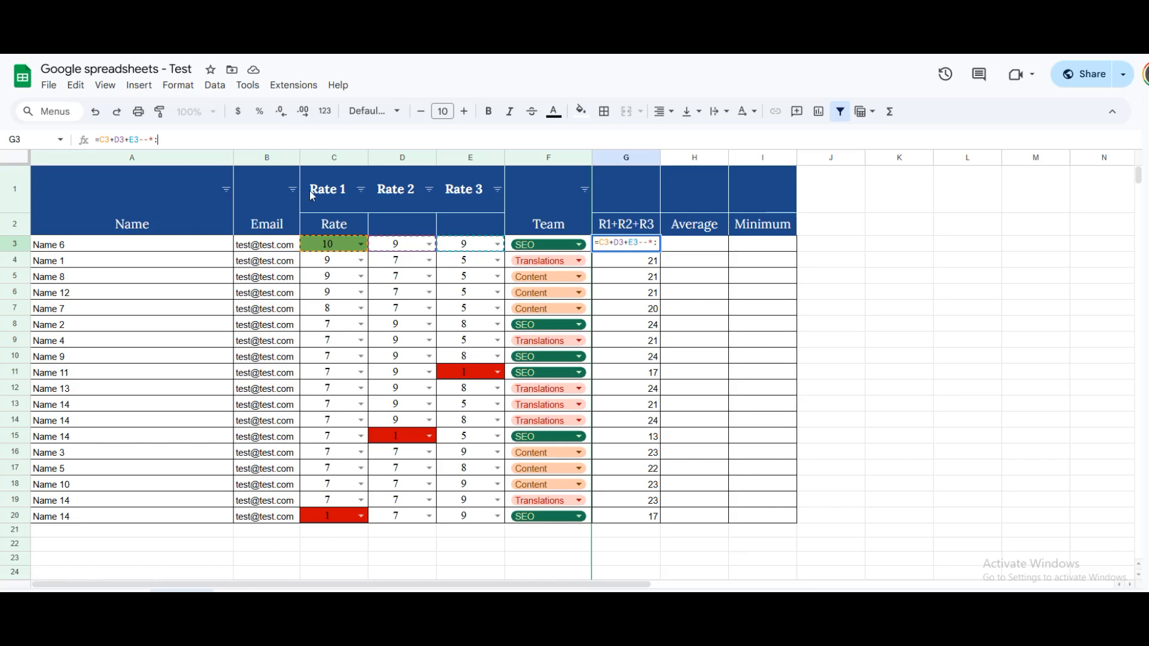
key(BackSpace)
key(Return)
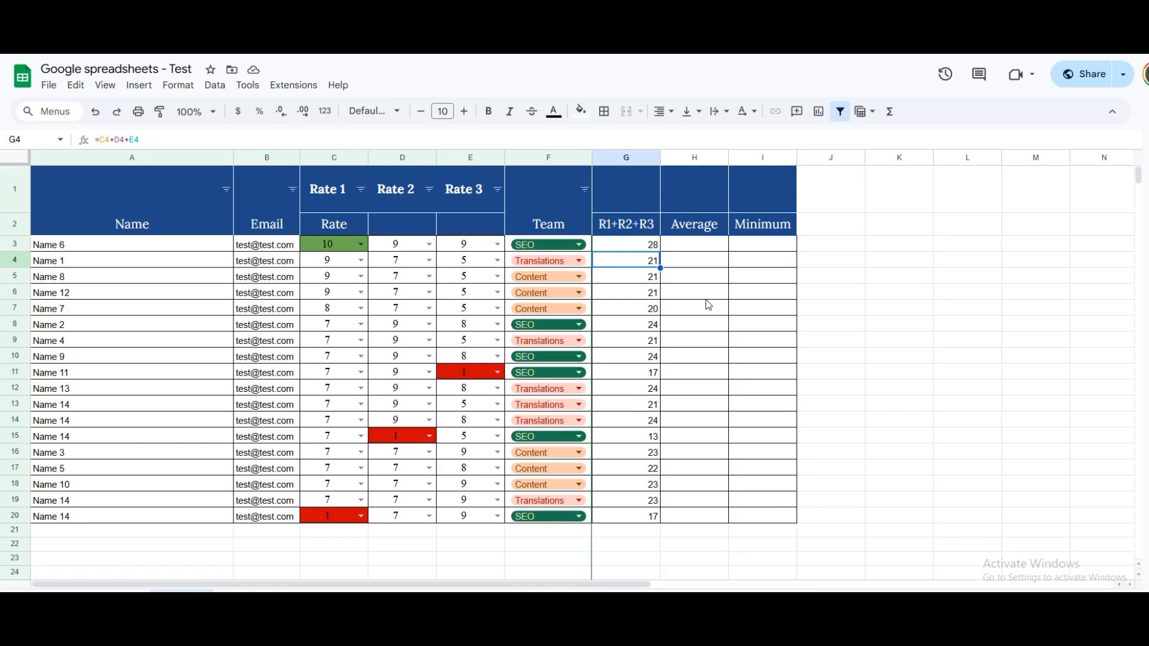
- Enter the suggested formula =AVERAGE(C3,D3,E3,G3) in H3
click(698, 251)
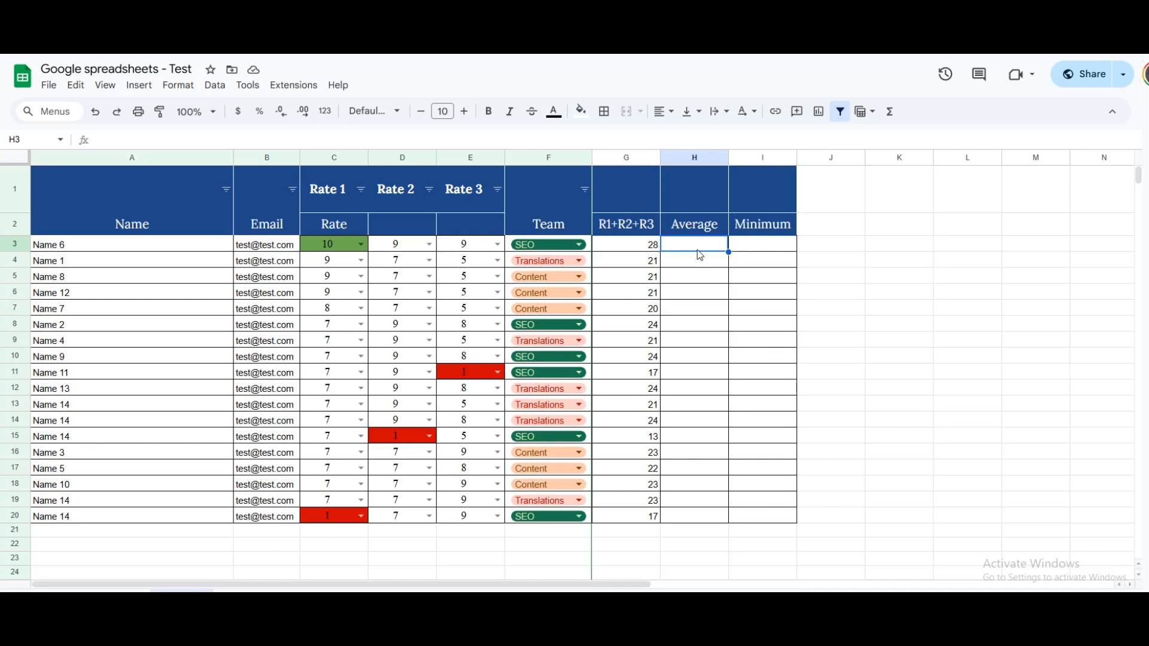
text(=)
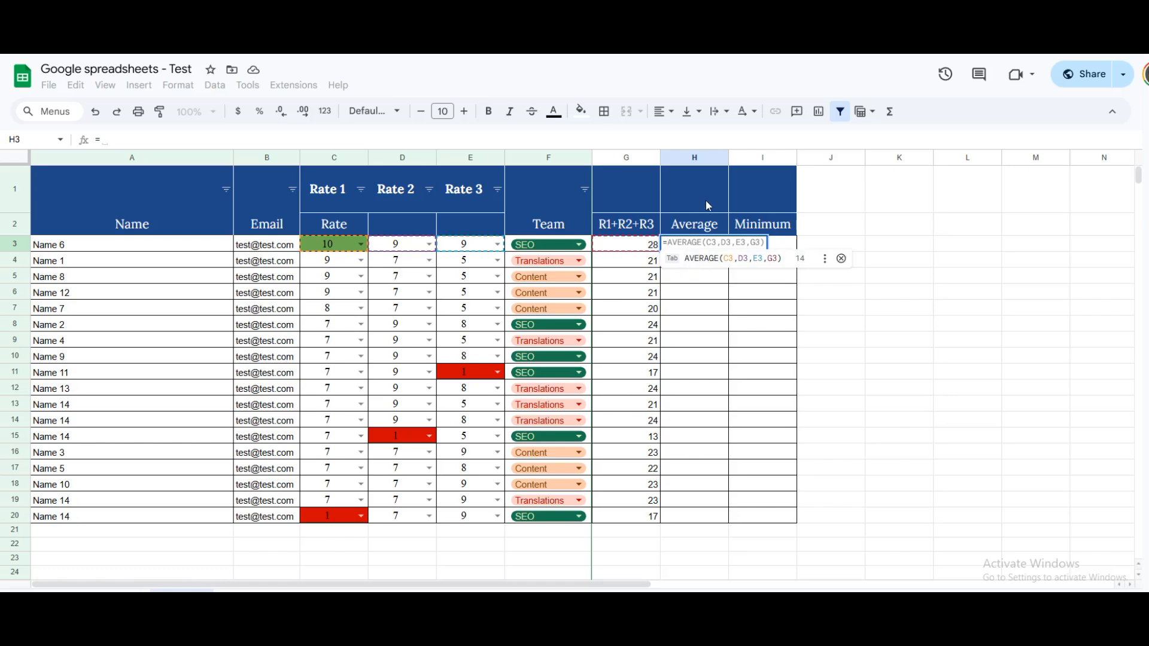
text(Aver)
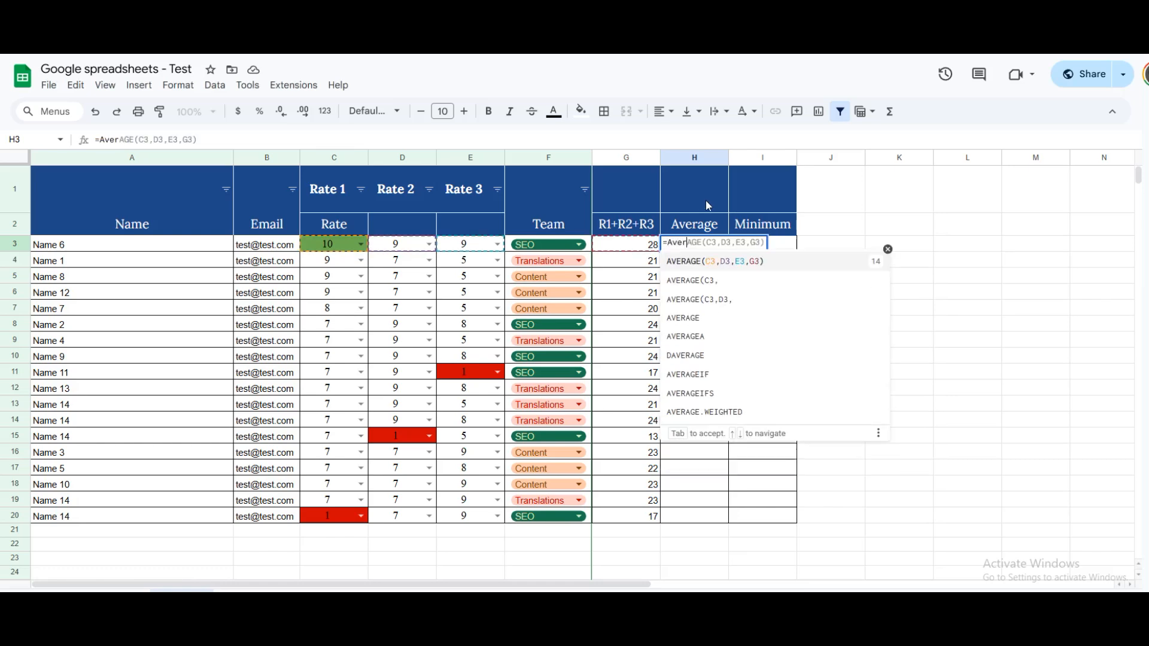
click(700, 262)
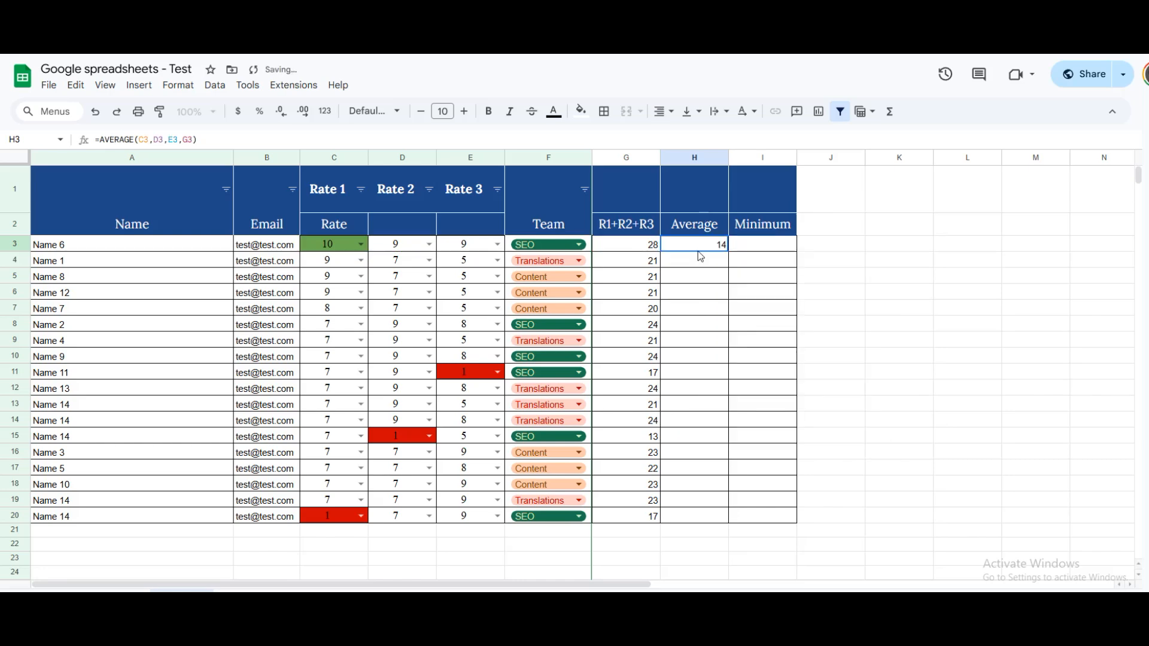
- Change the H3 formula to =AVERAGE(C3,D3,E3), and accept the suggested autofill for the rest of the Average column
click(194, 141)
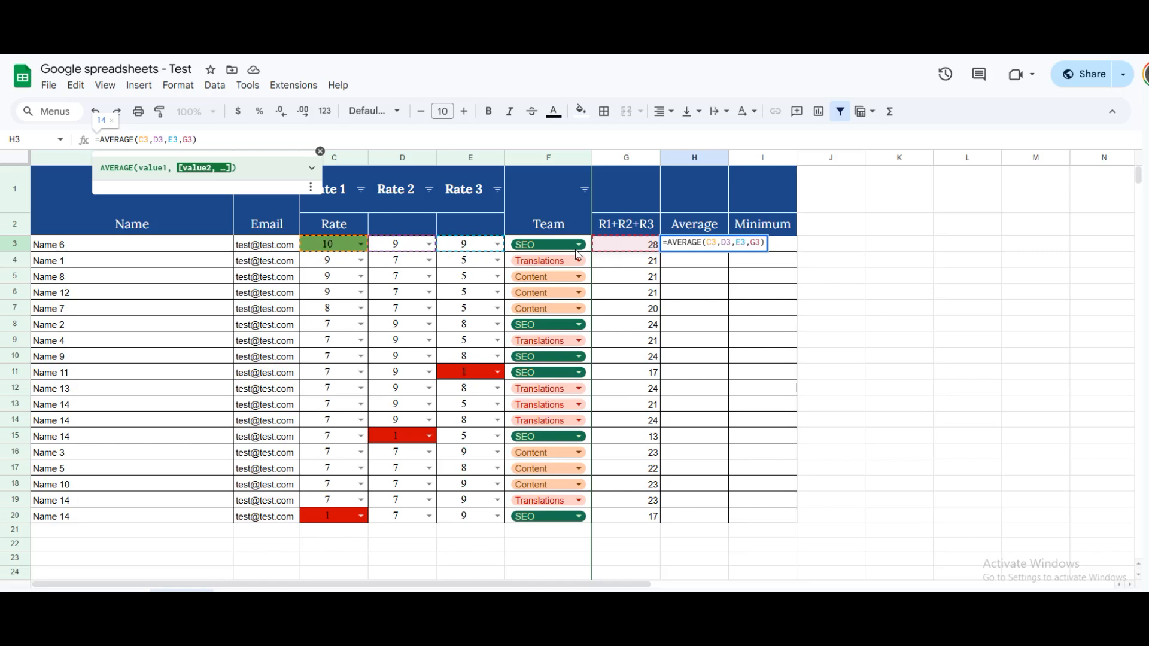
click(196, 141)
key(BackSpace)
key(BackSpace)
key(BackSpace)
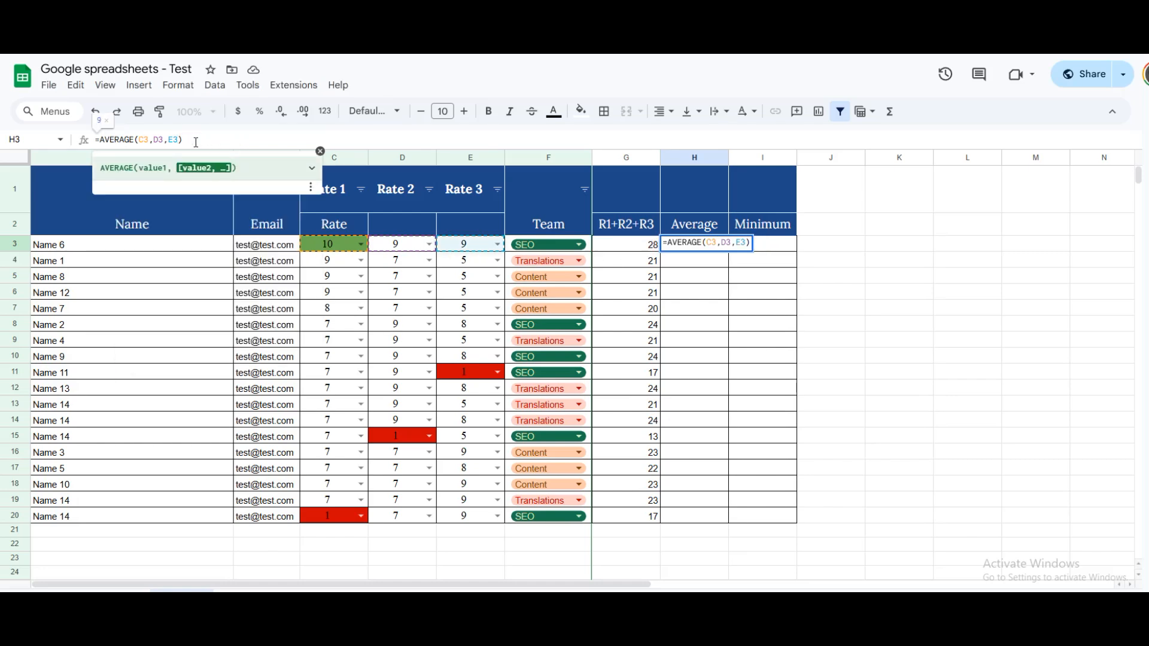
key(Return)
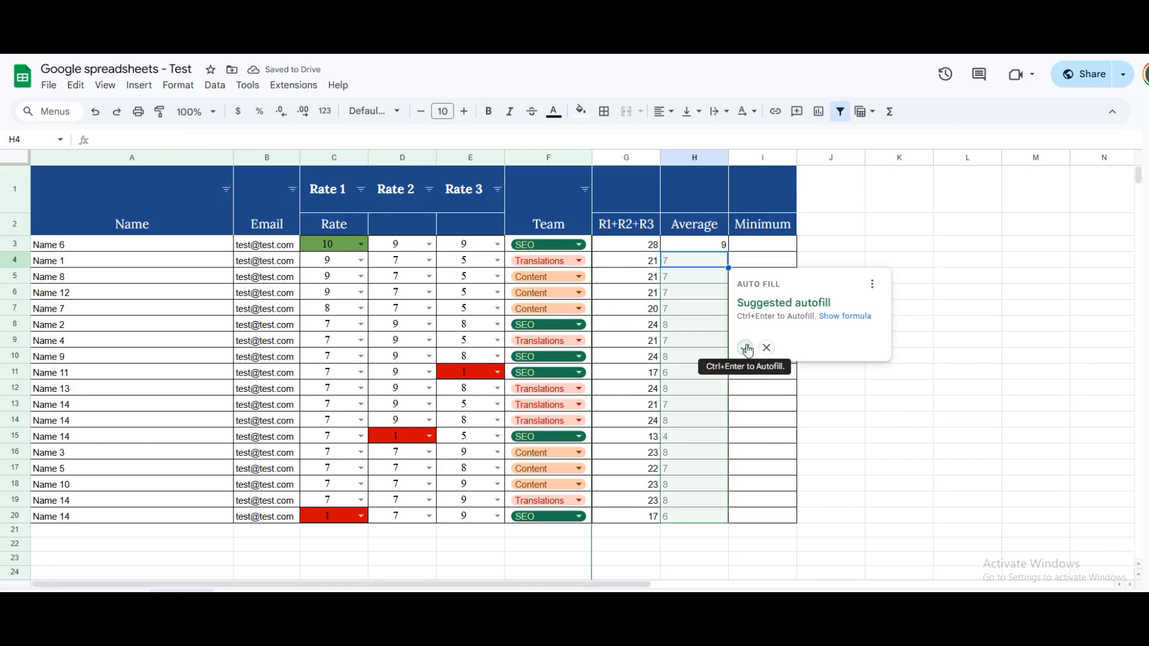
click(746, 349)
- Enter the formula =MIN(C3:E3) in I3, accept the suggested autofill for the Minimum column, and check the formula in I11
click(766, 250)
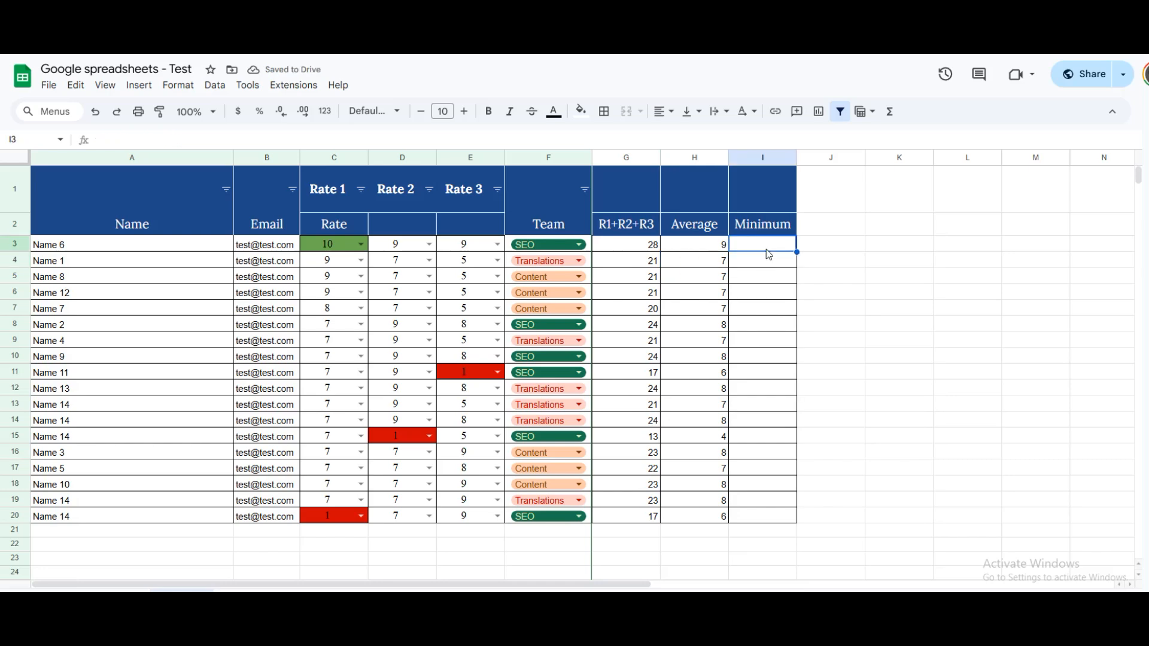
text(=)
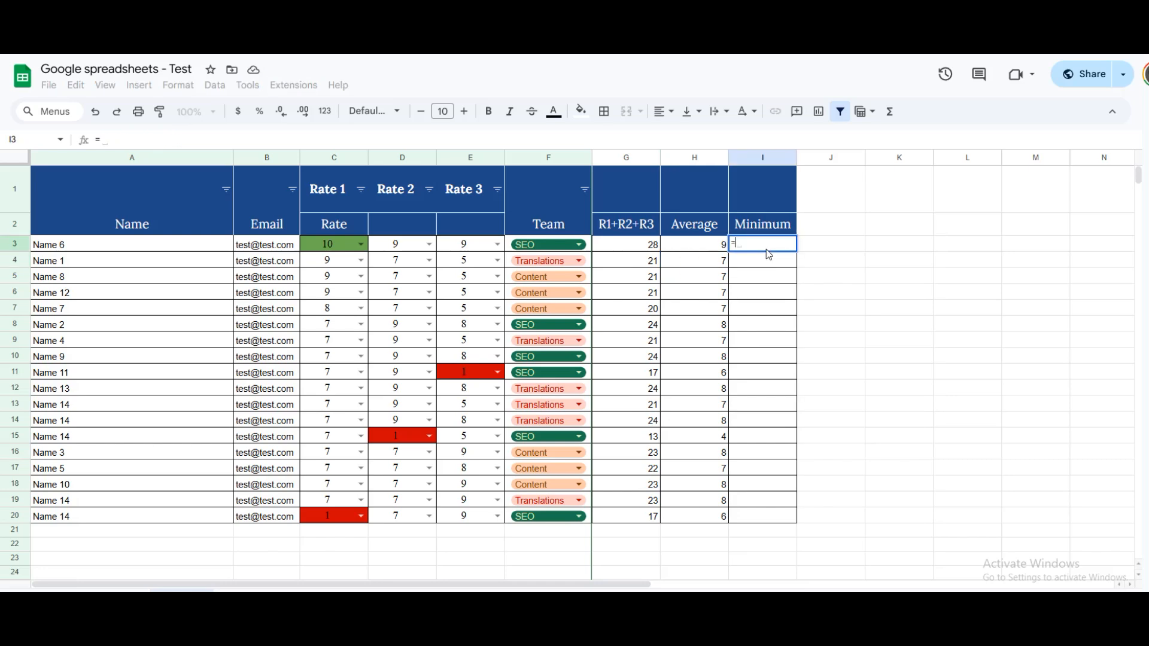
text(min)
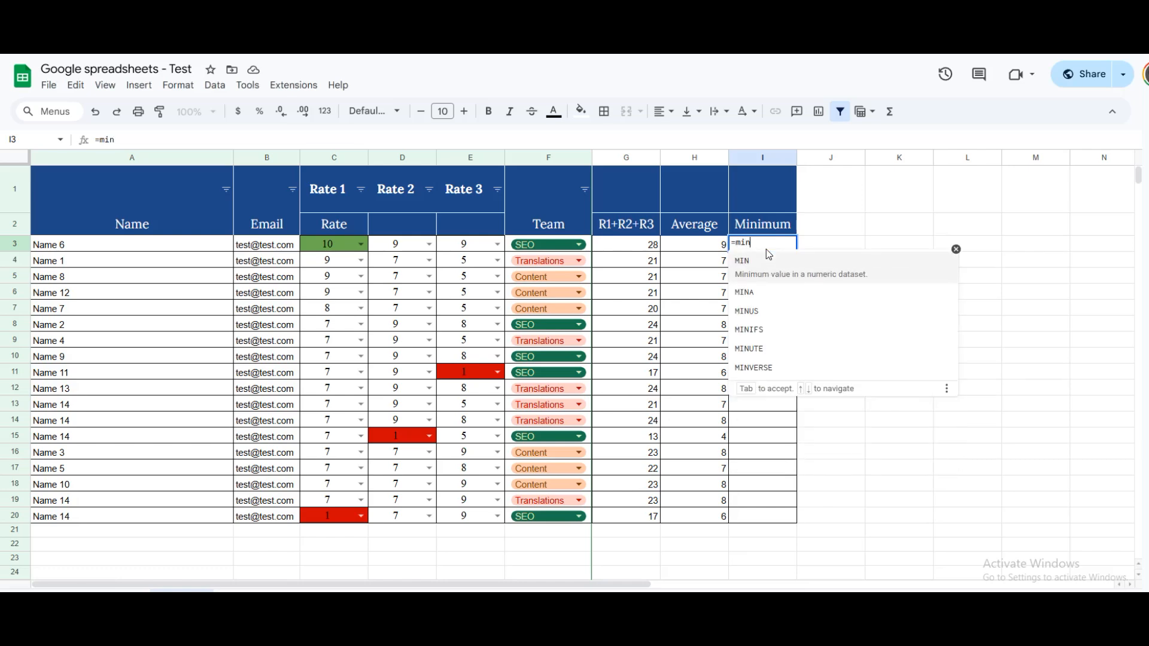
click(768, 259)
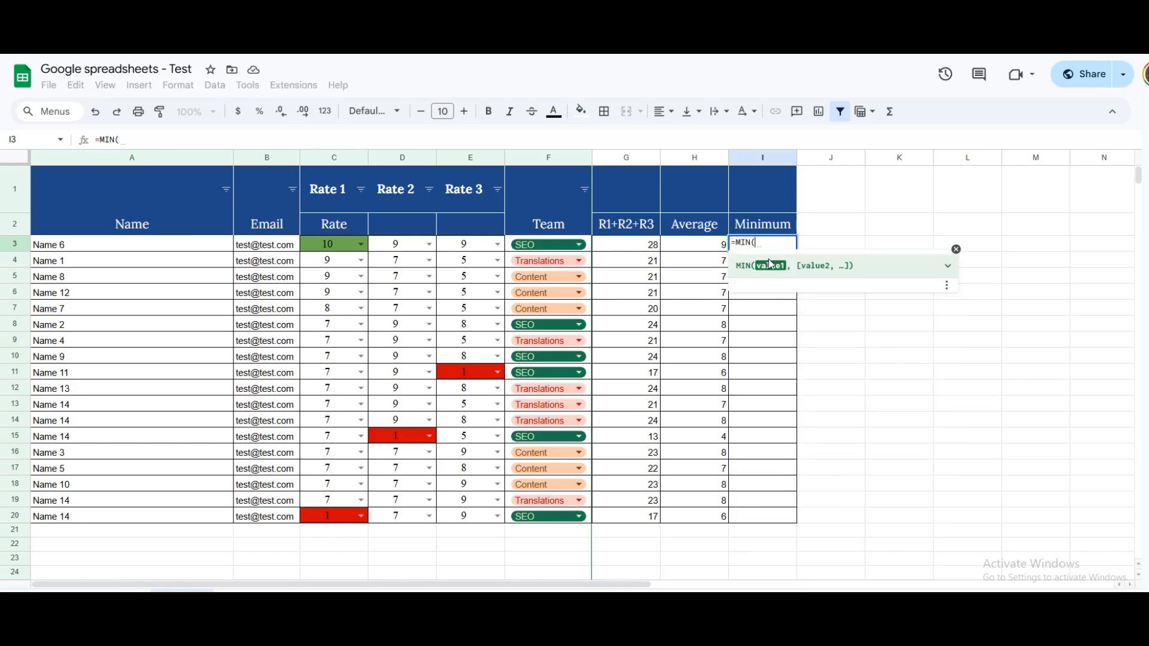
drag(351, 251, 454, 251)
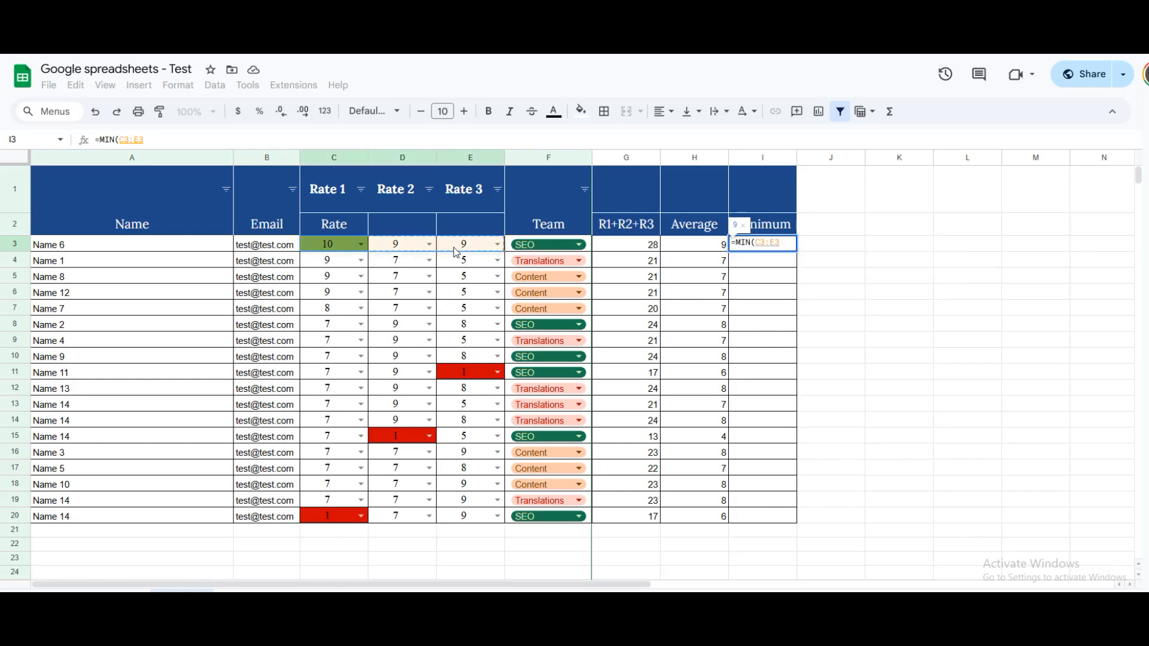
text())
key(Return)
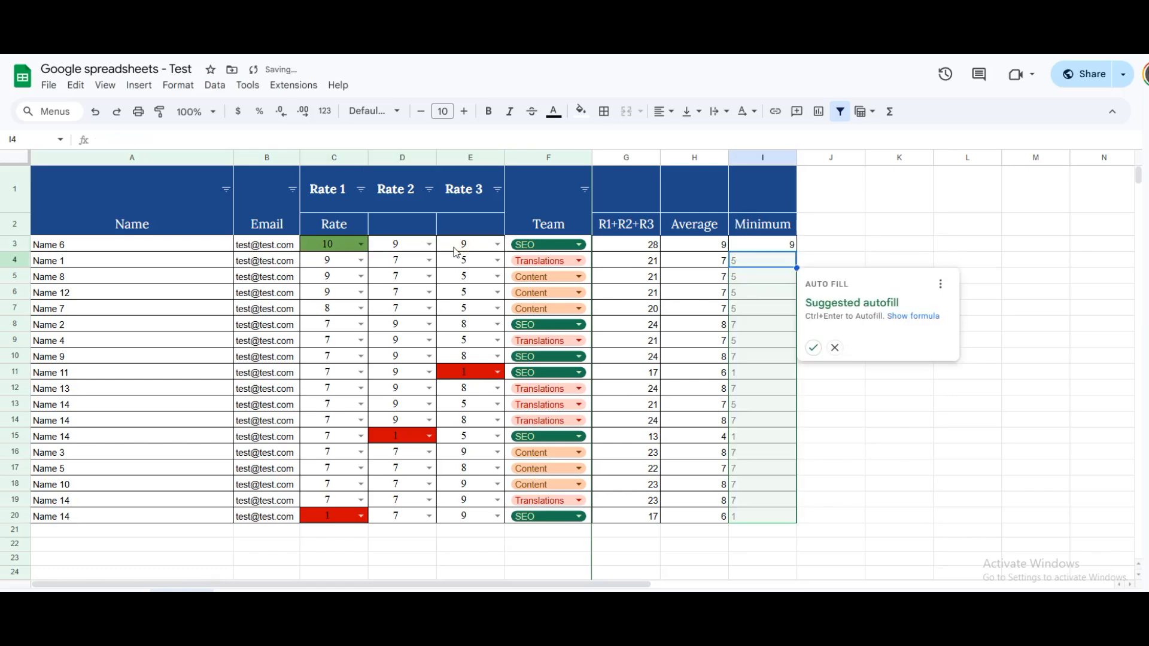
click(813, 348)
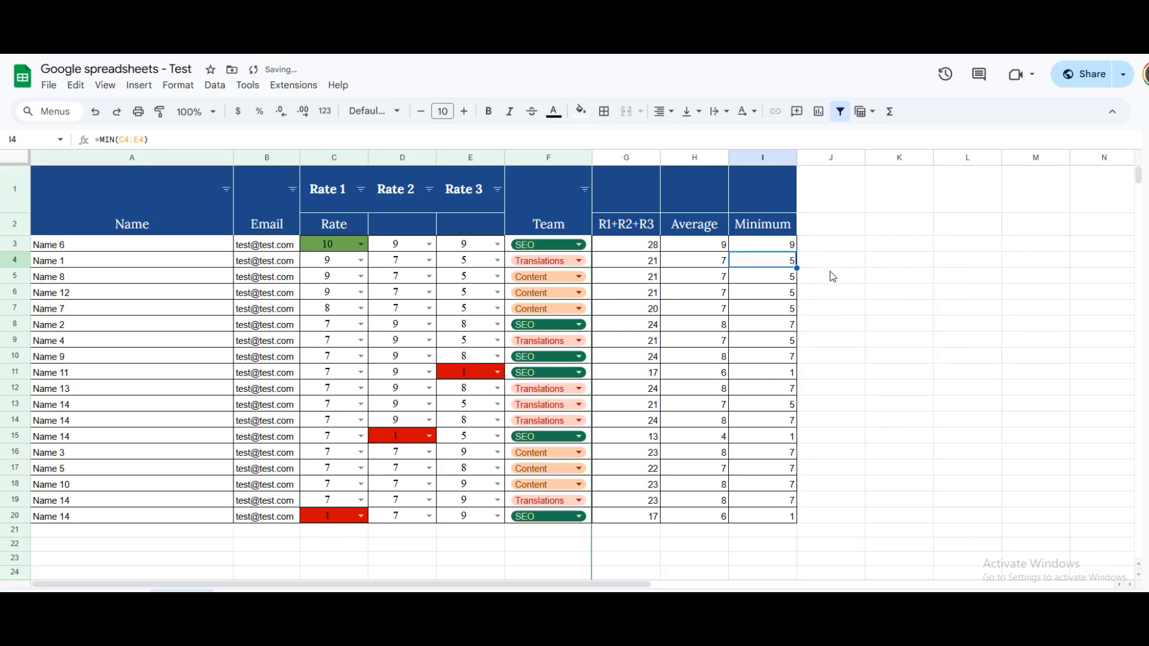
click(757, 377)
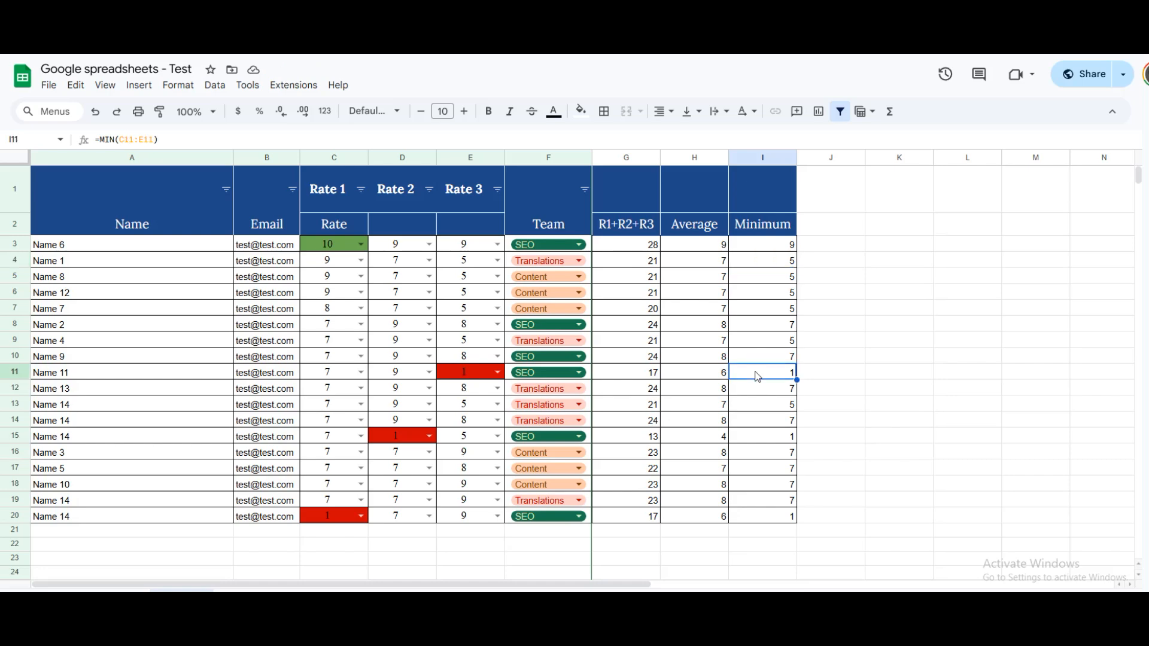
- Apply a vertical alignment to the header cells G2:I2
drag(628, 225, 737, 226)
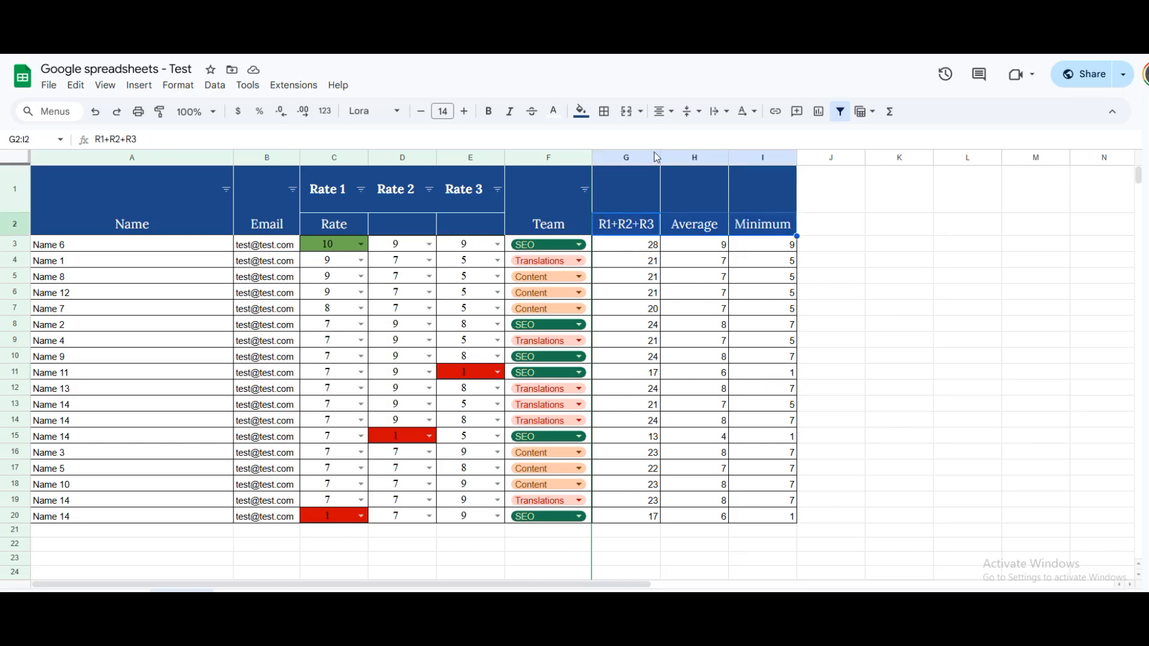
click(692, 112)
click(682, 134)
click(728, 312)
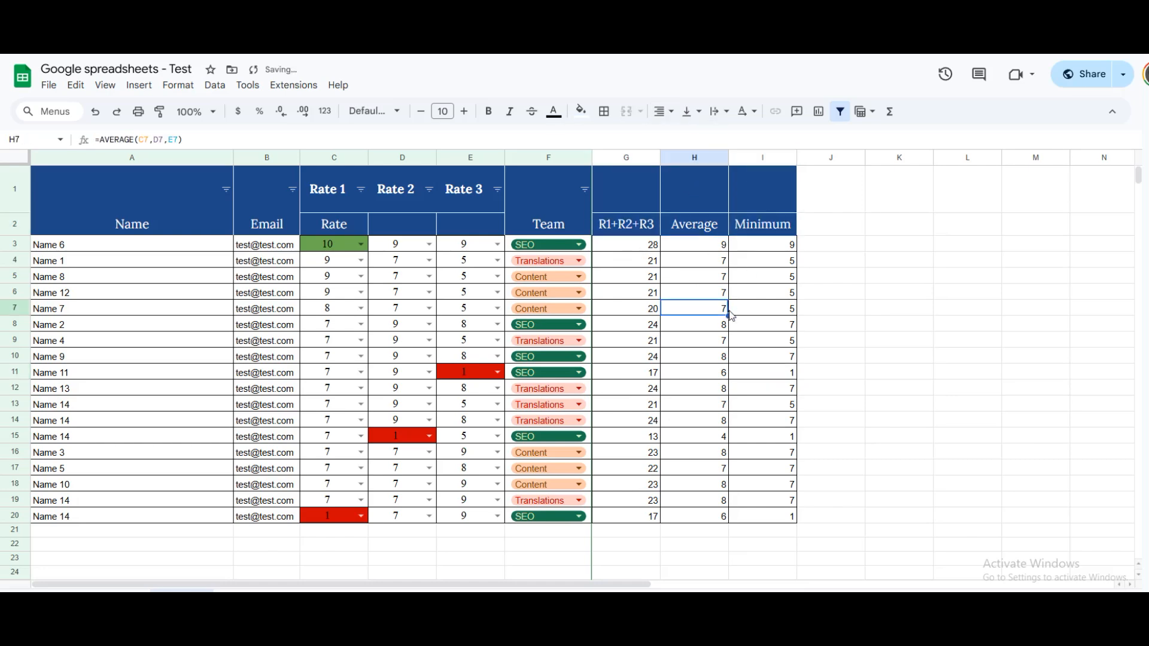
- View the Drive folders the spreadsheet can be moved to, and cancel the move
scroll(704, 404, down, 3)
scroll(705, 405, up, 3)
click(138, 67)
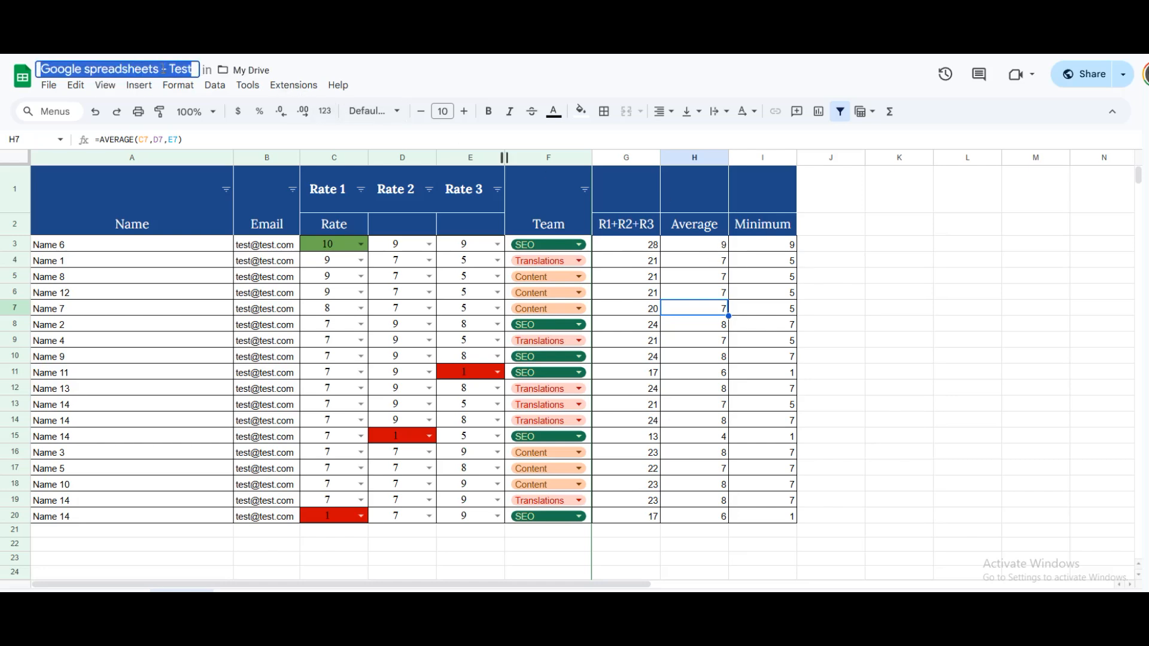
click(238, 71)
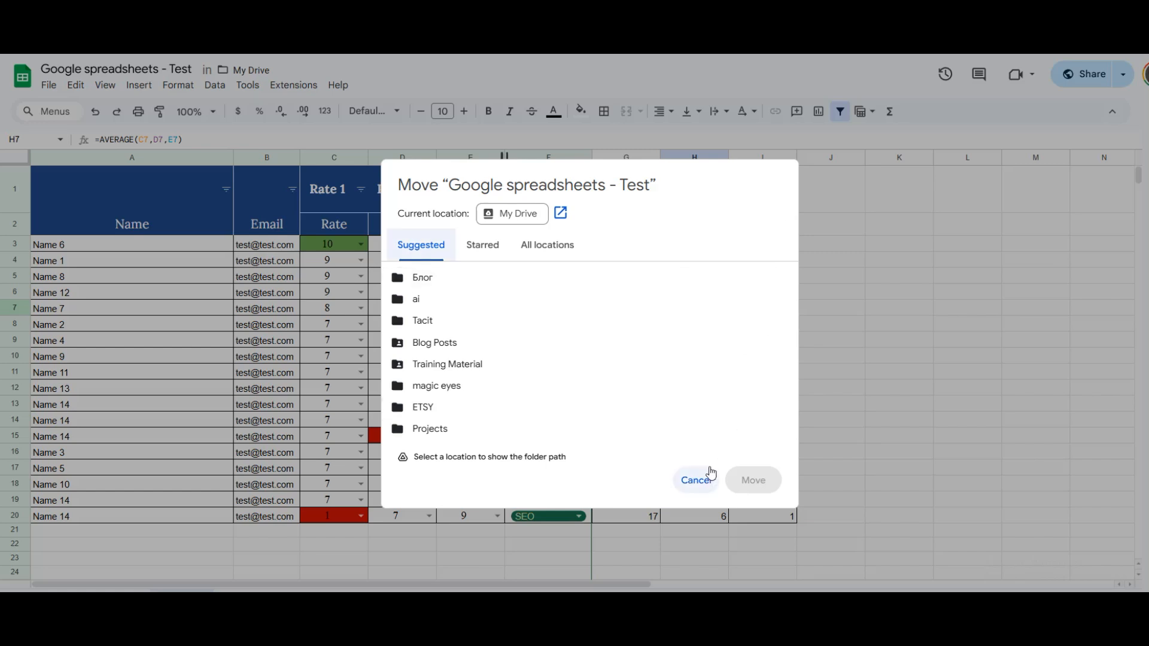
click(694, 480)
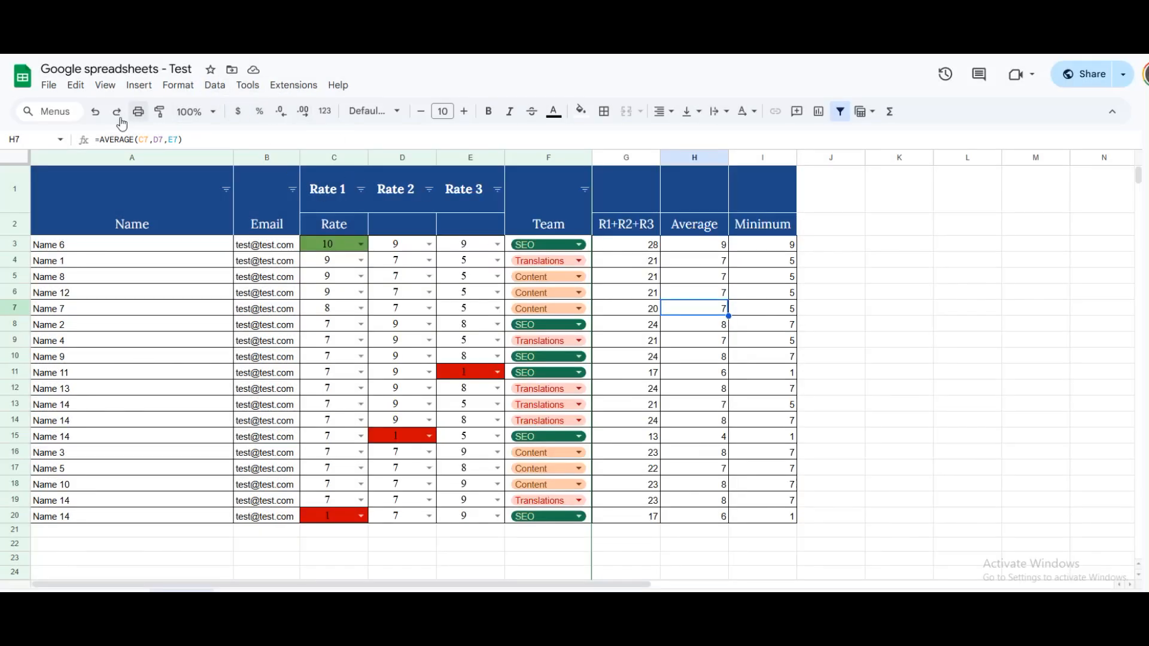
- Look through the available download formats, and view the spreadsheet's sharing settings
click(57, 91)
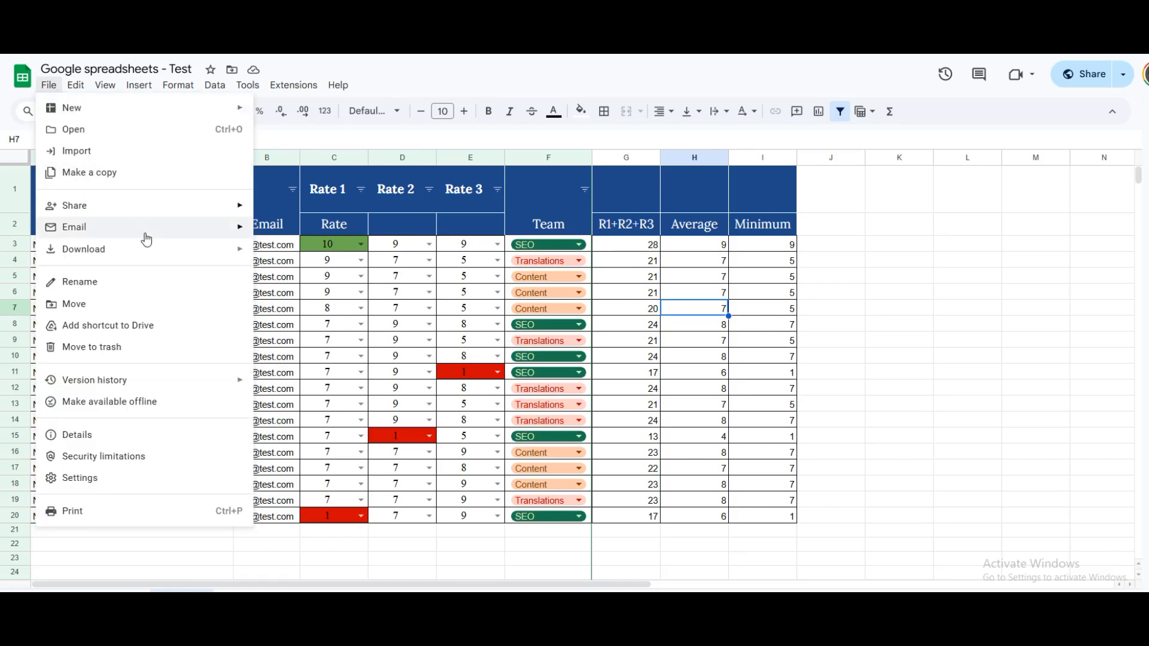
mouse_move(164, 261)
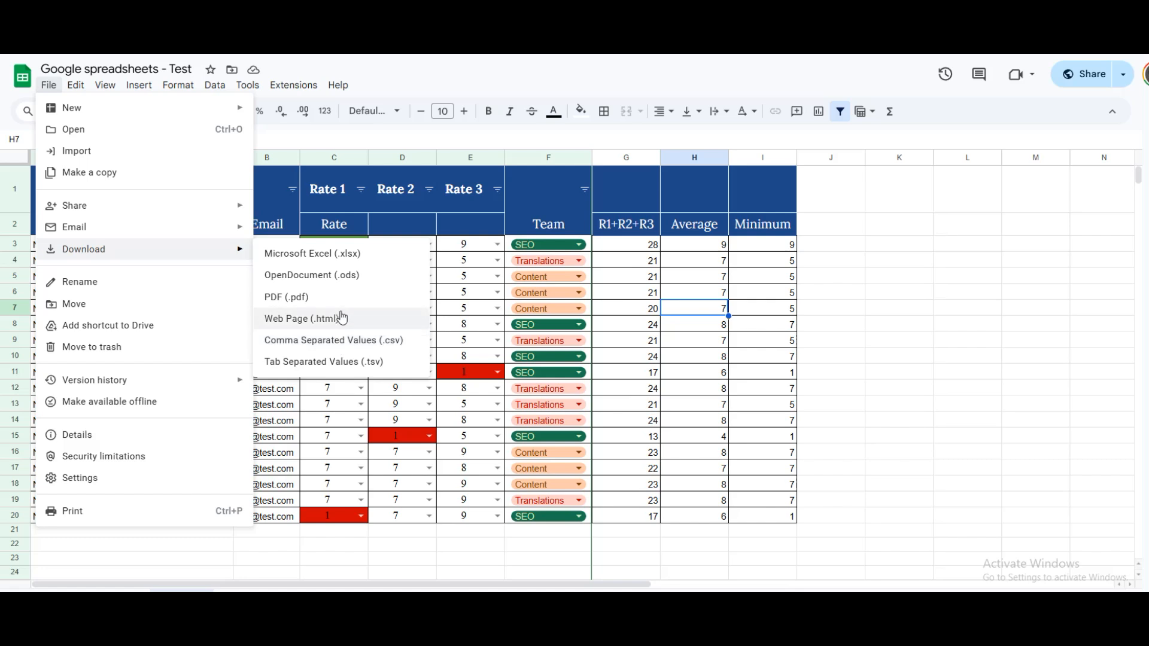
click(1083, 73)
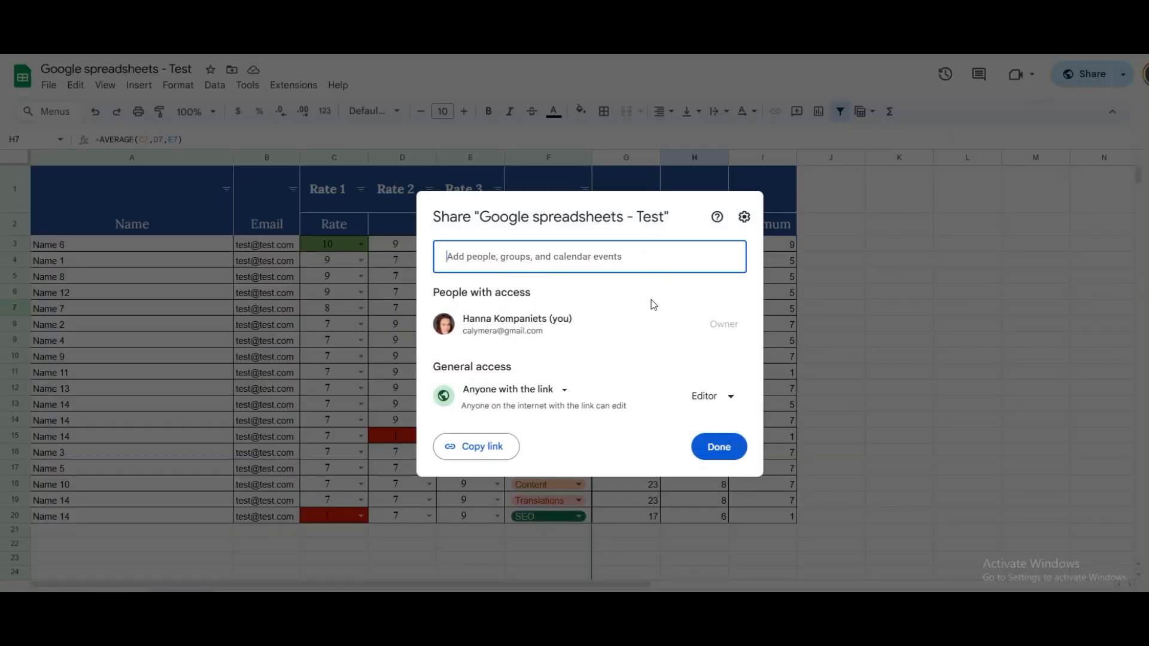
click(702, 450)
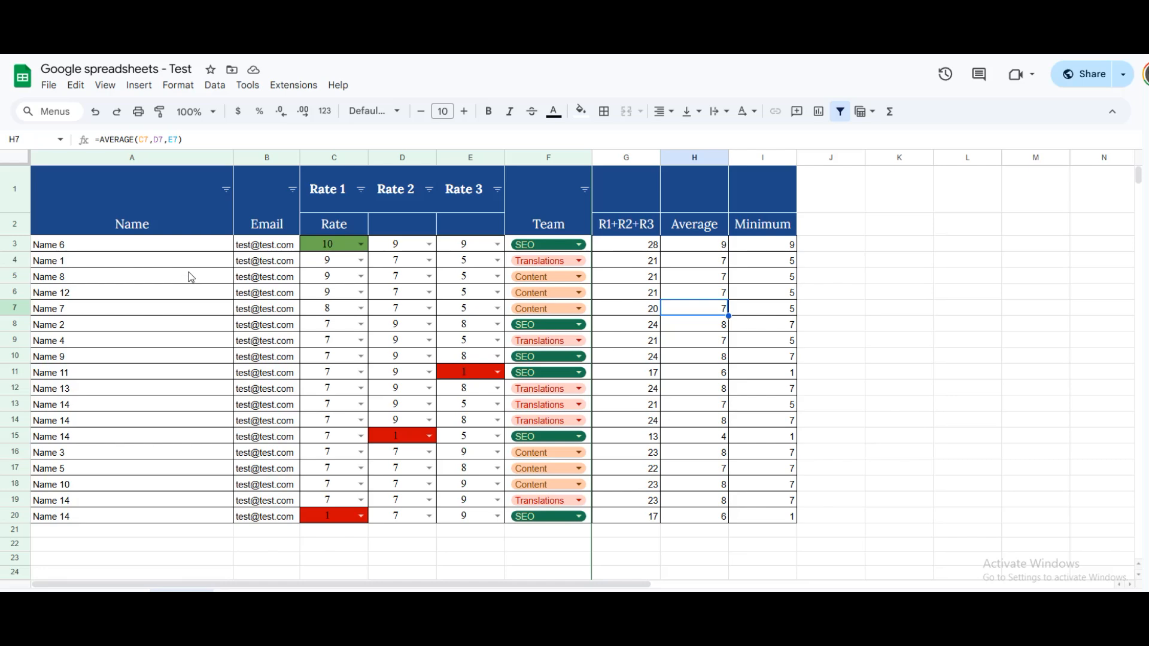
scroll(188, 272, down, 3)
scroll(189, 272, up, 3)
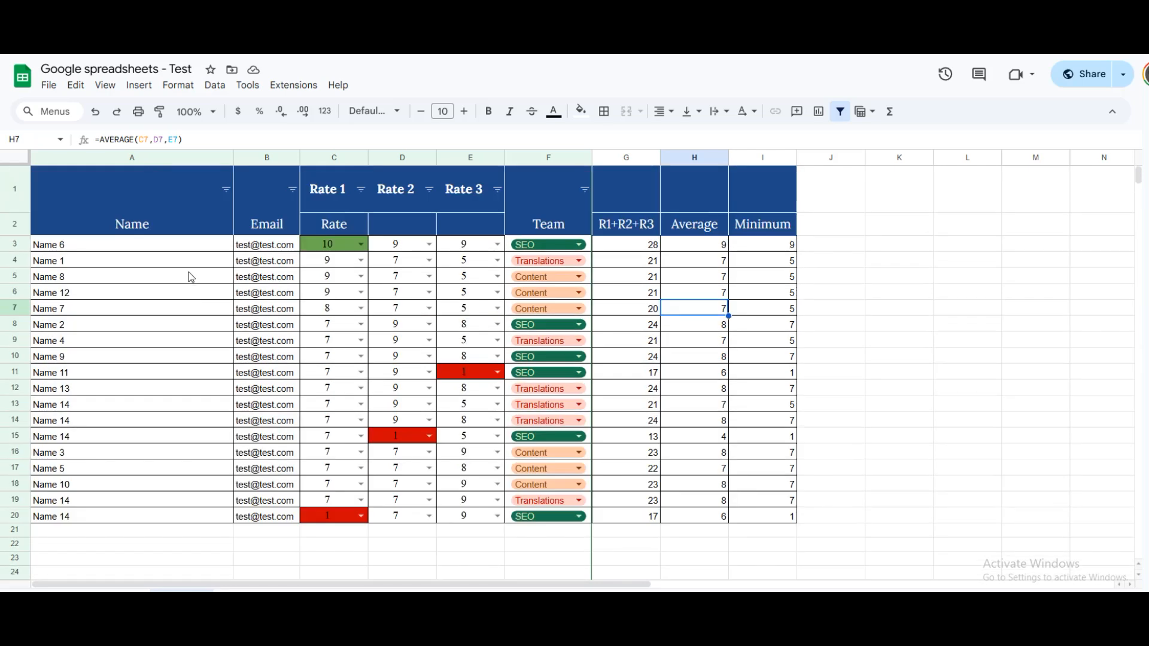